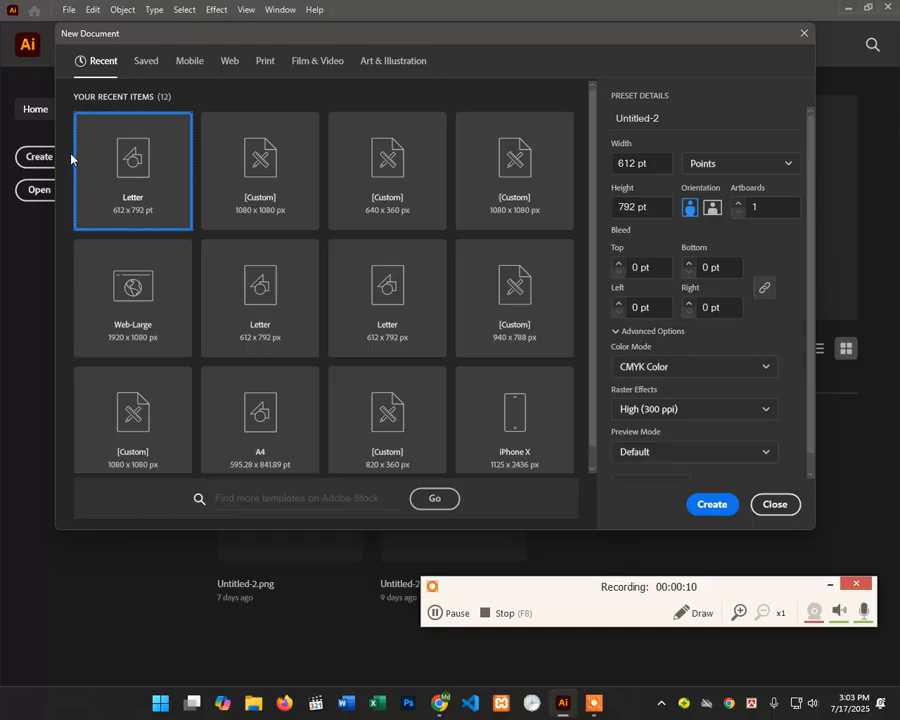
Step: Switch to Chrome, dismiss the open template preview, and open canva.com in a new tab
left_click(441, 705)
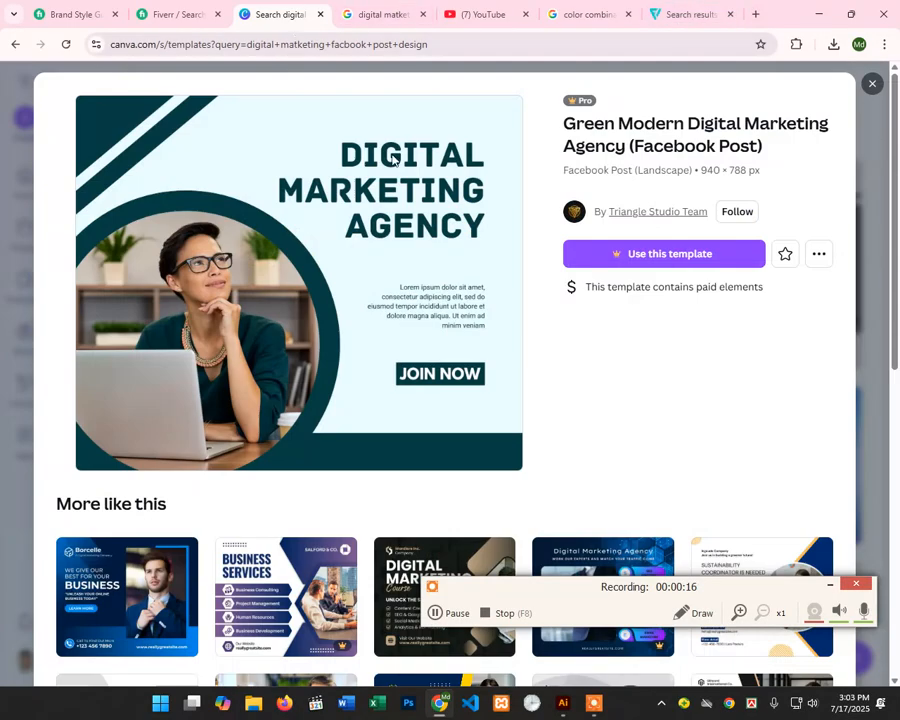
left_click(872, 83)
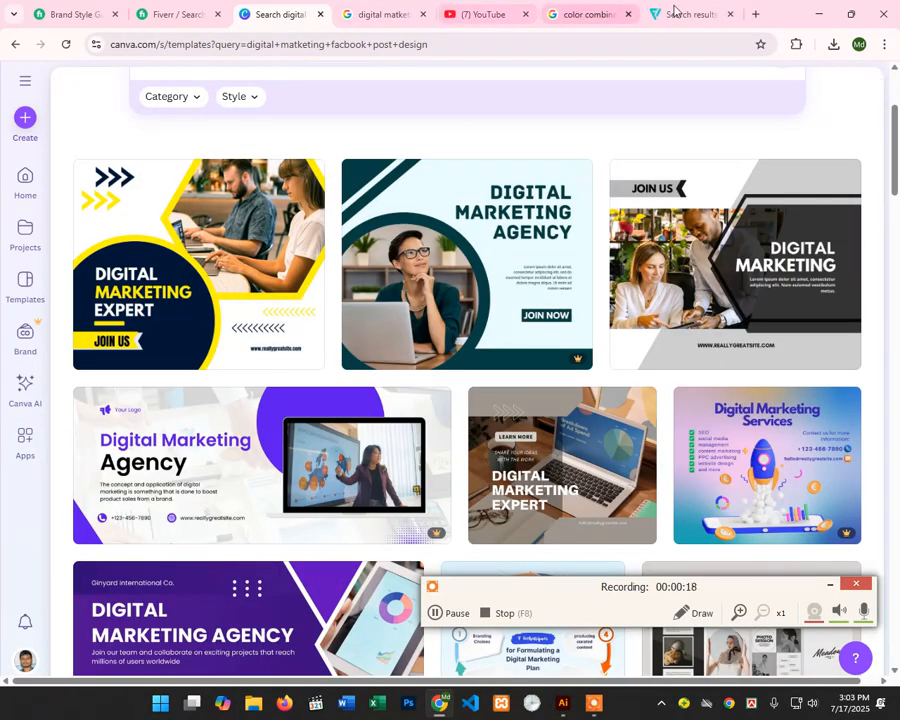
left_click(758, 15)
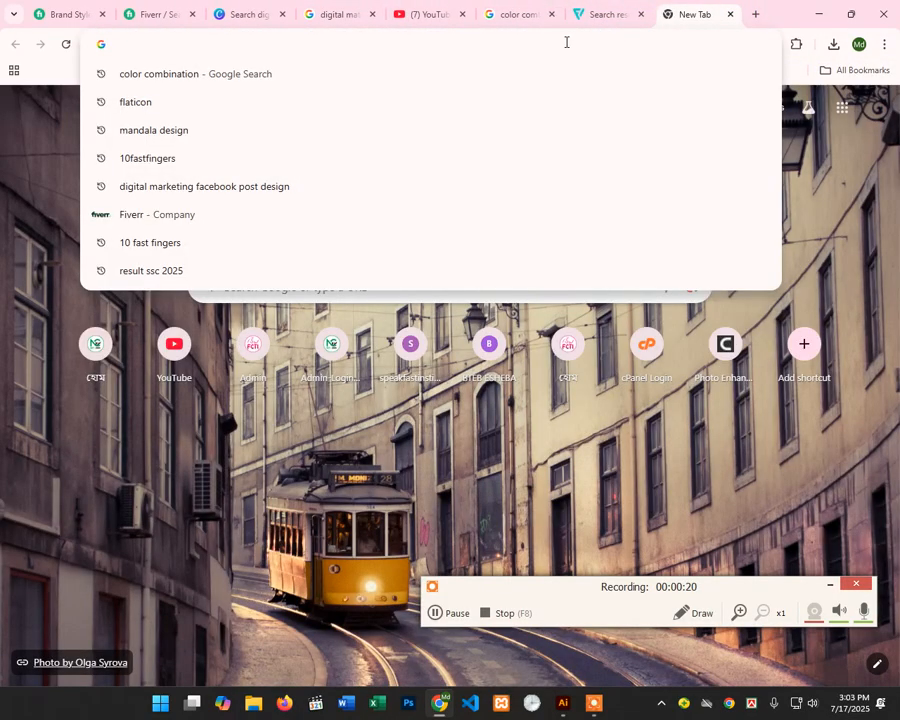
type("canva.com")
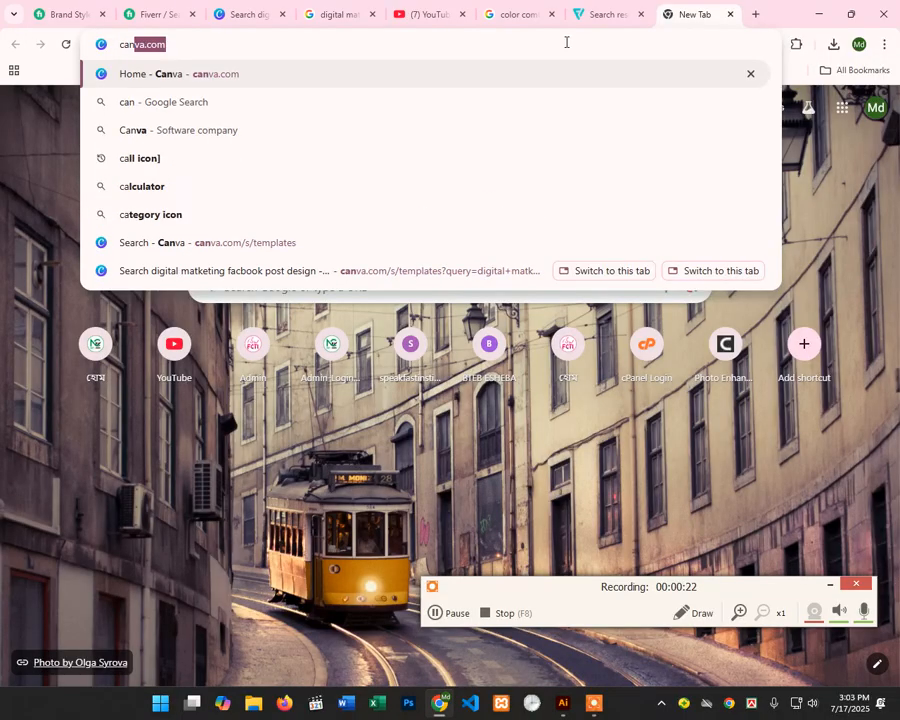
key("Return")
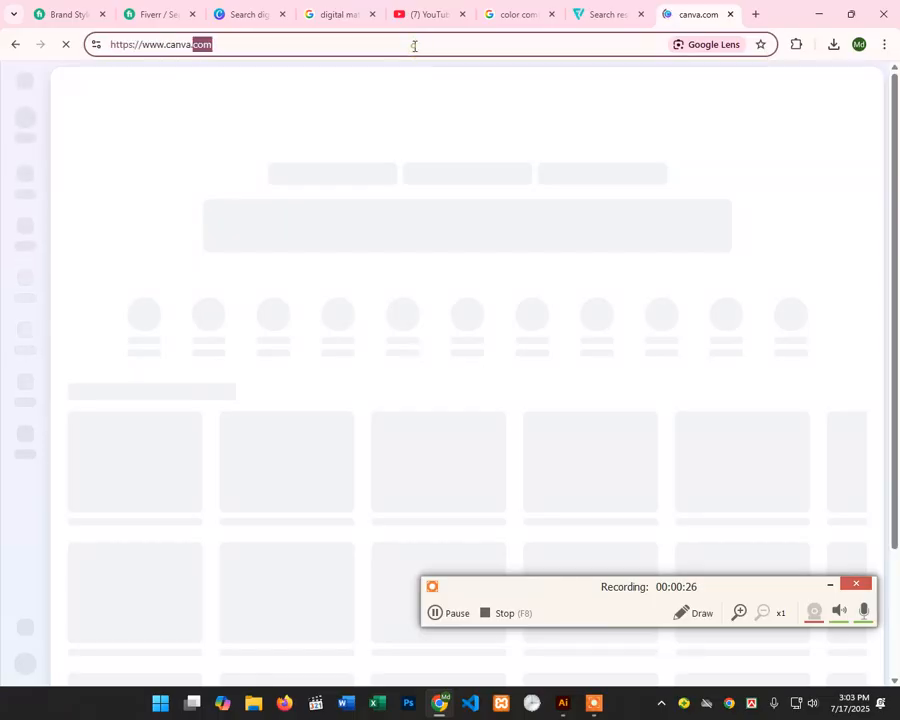
key("BackSpace")
key("BackSpace")
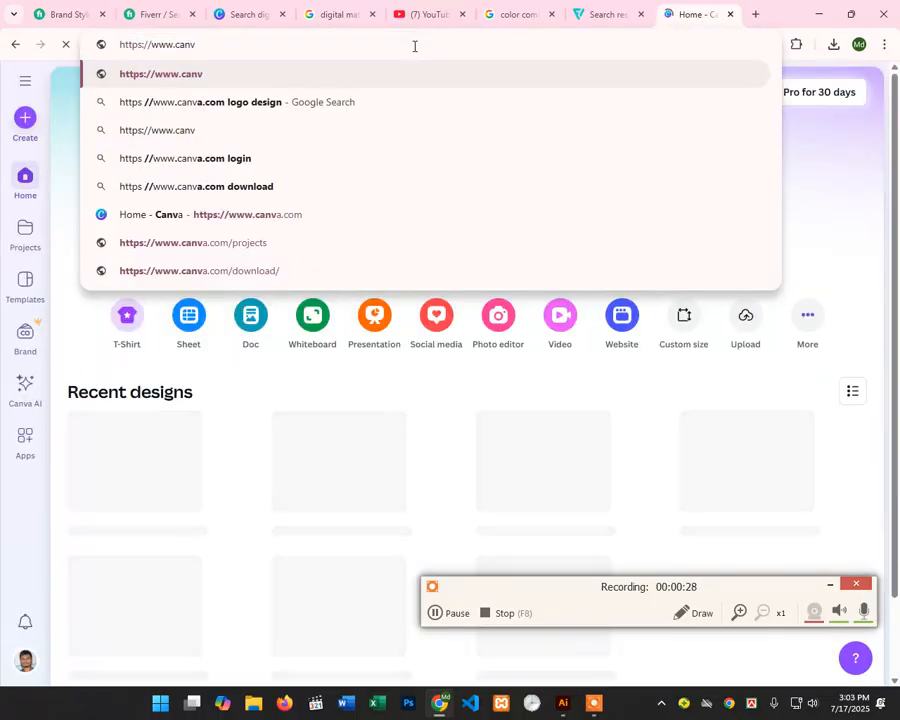
type("a")
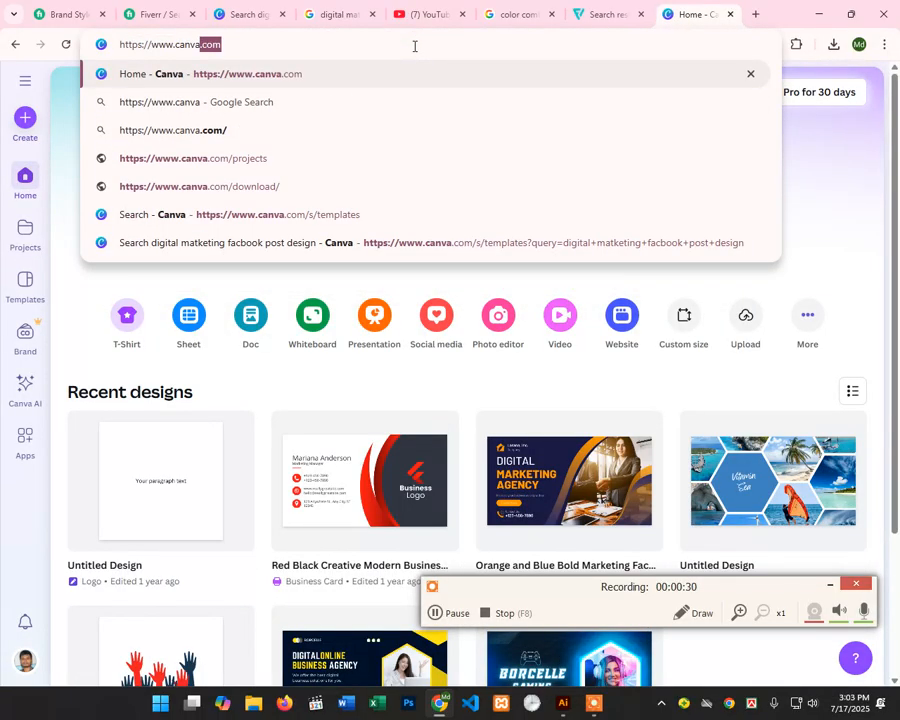
key("BackSpace")
key("Return")
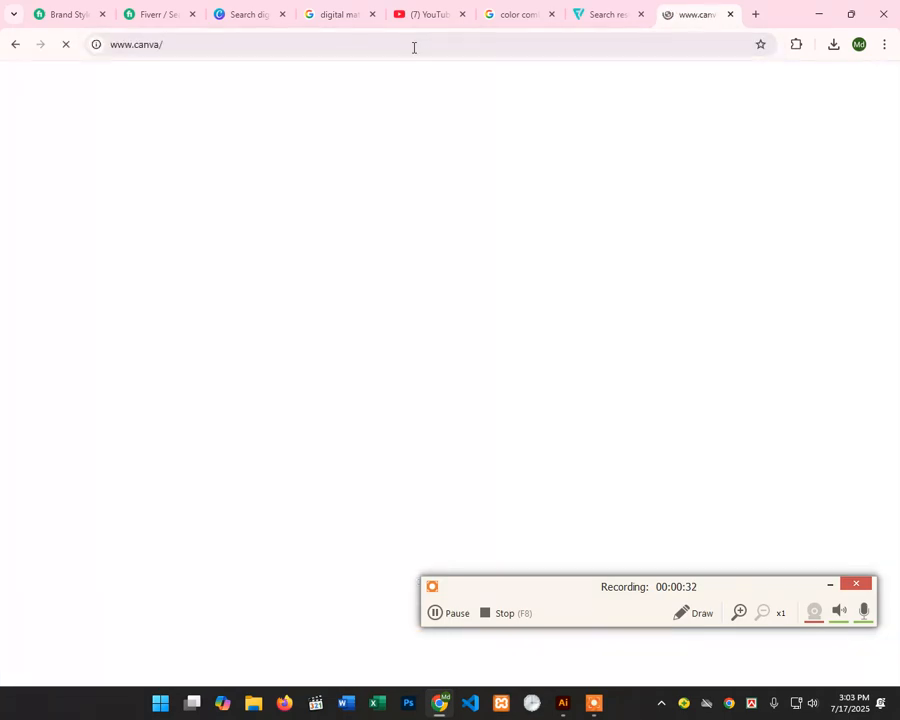
left_click(342, 48)
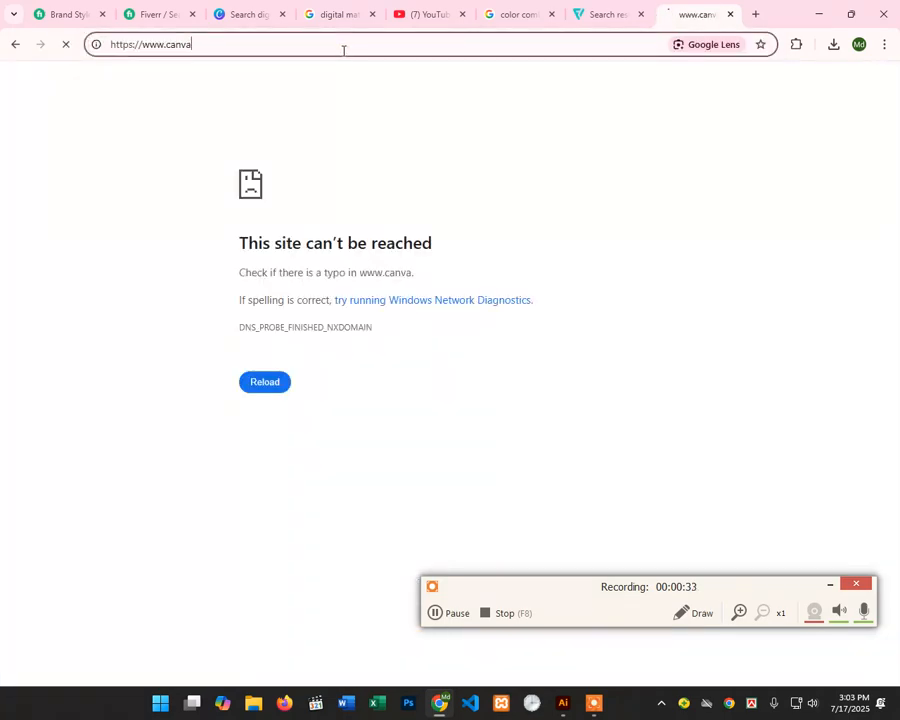
left_click(730, 14)
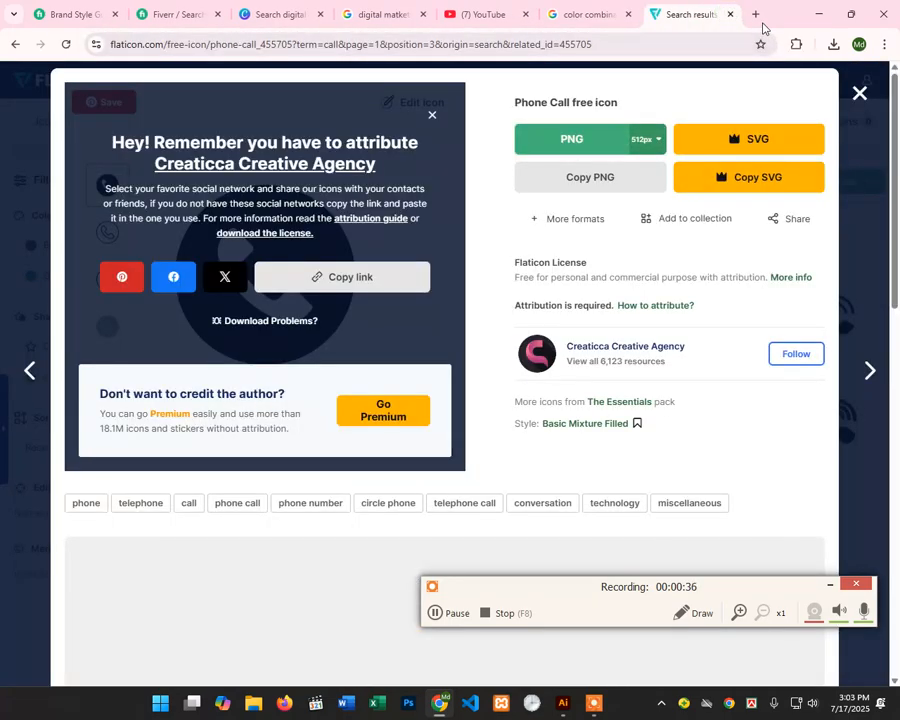
Step: Search Google for "canva" in a new tab and open the Canva website from the results
key("ctrl+t")
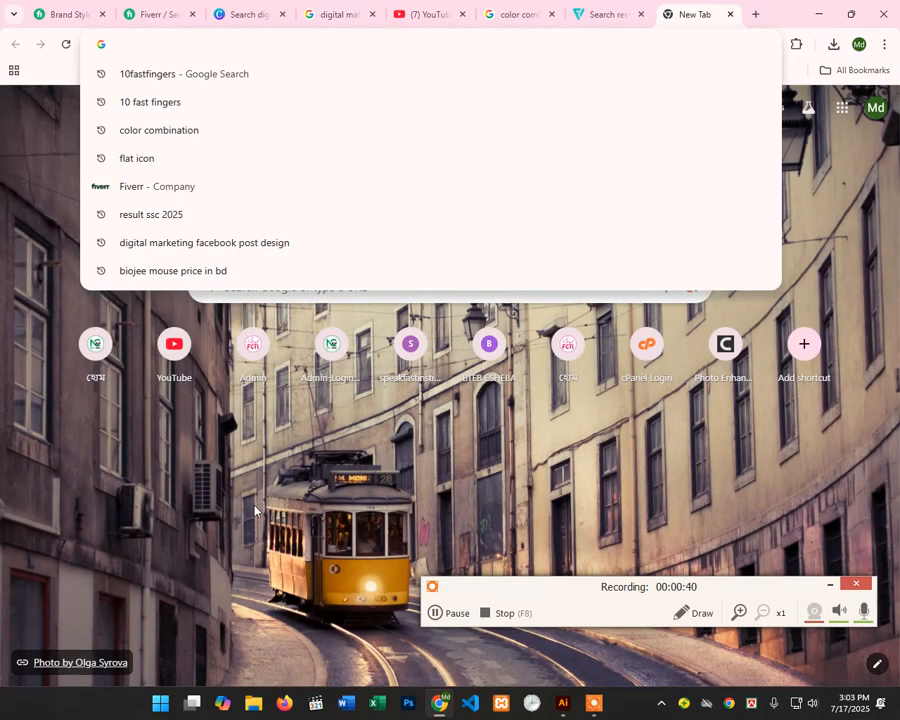
left_click(346, 237)
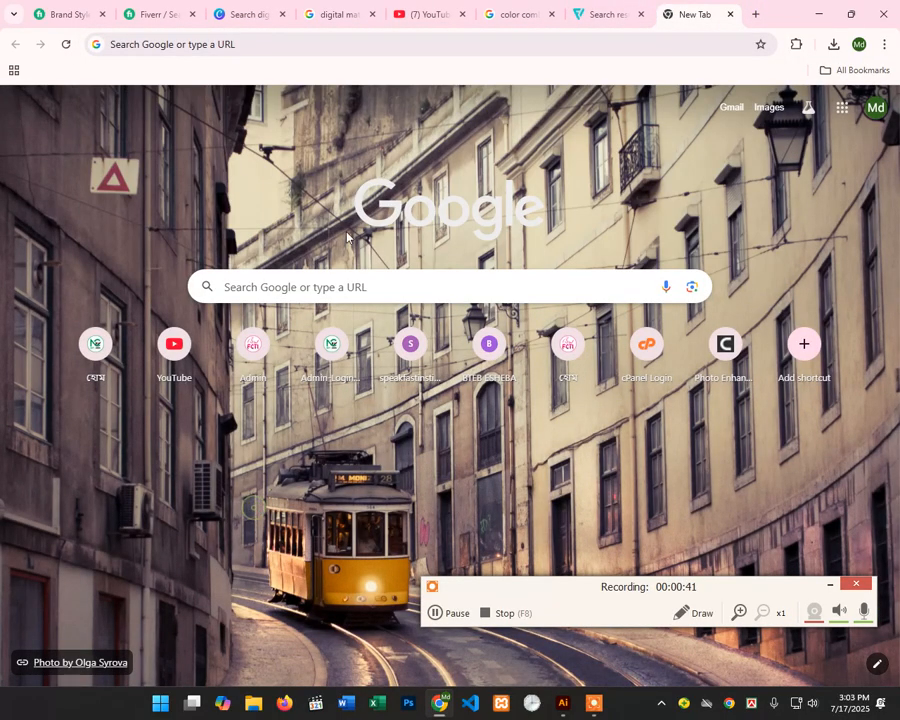
left_click(330, 289)
type("canva")
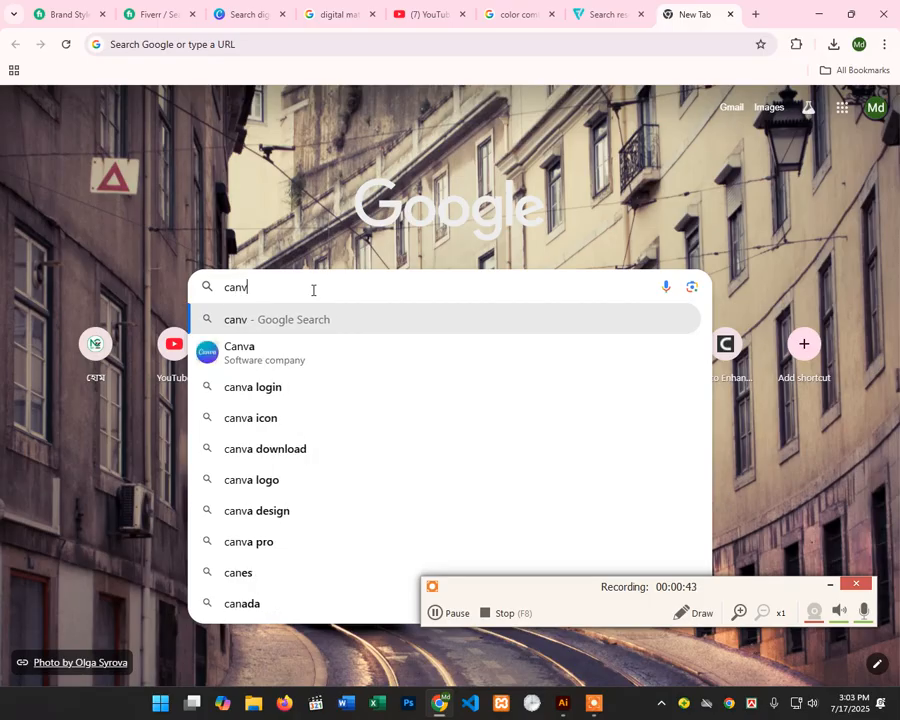
key("Return")
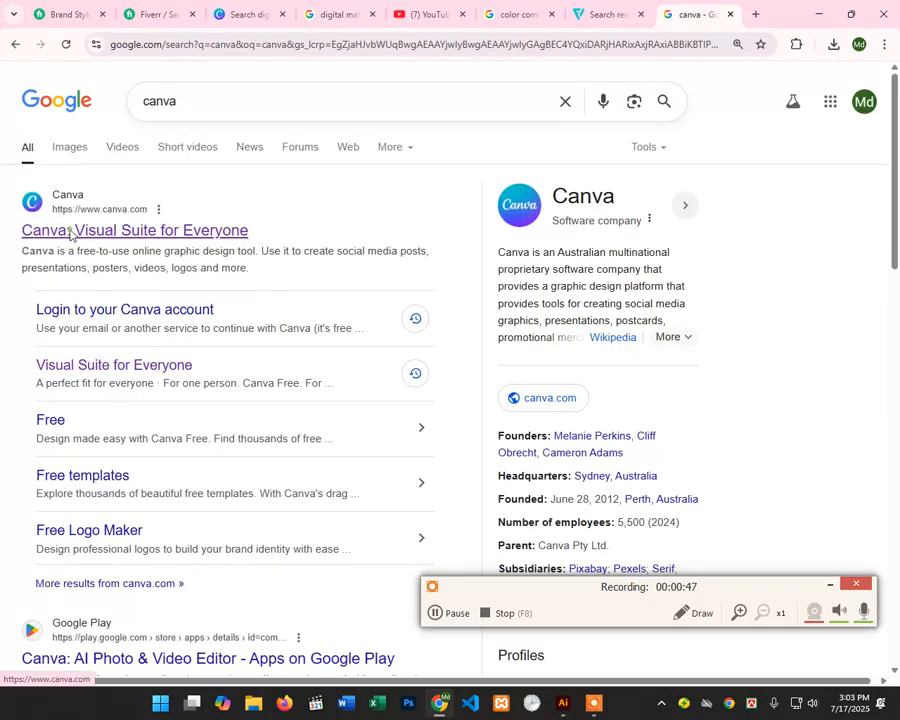
left_click(69, 232)
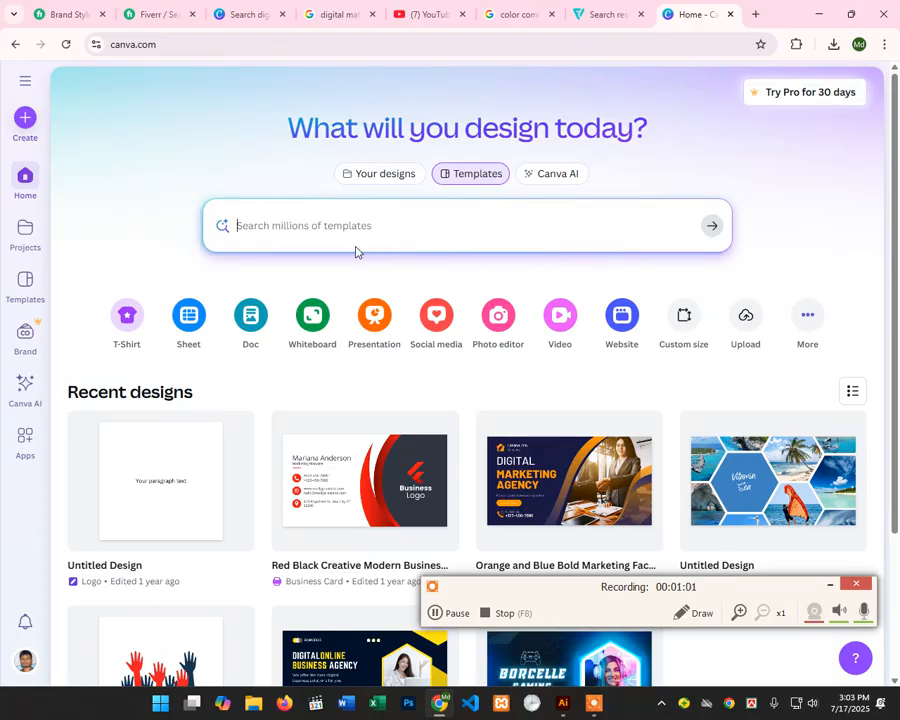
Step: Switch to Firefox and open the Canva website through a Google search for "canva" in a new tab
left_click(285, 705)
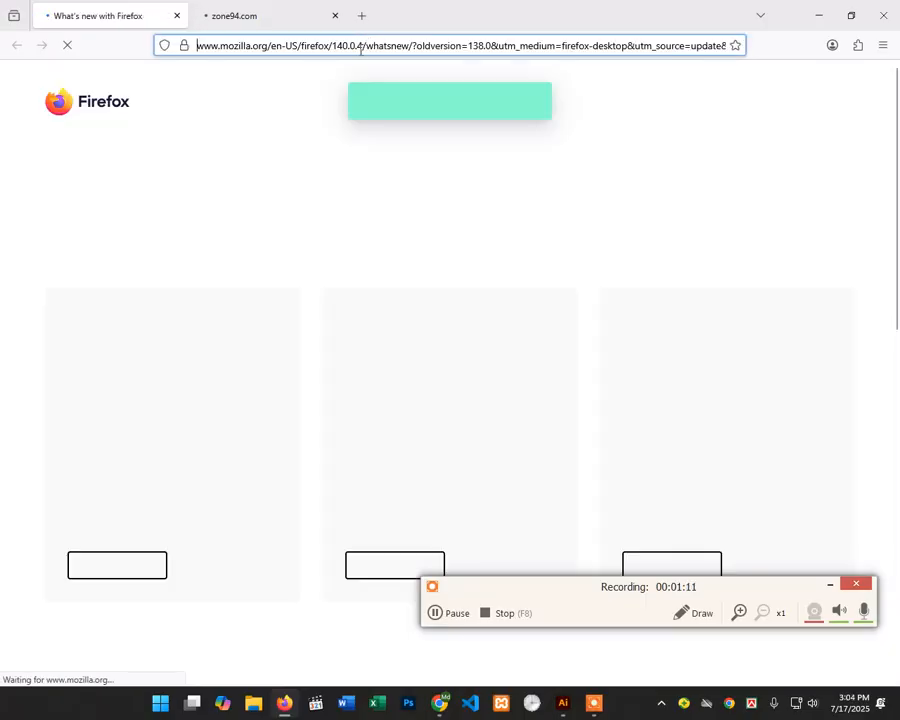
left_click(672, 46)
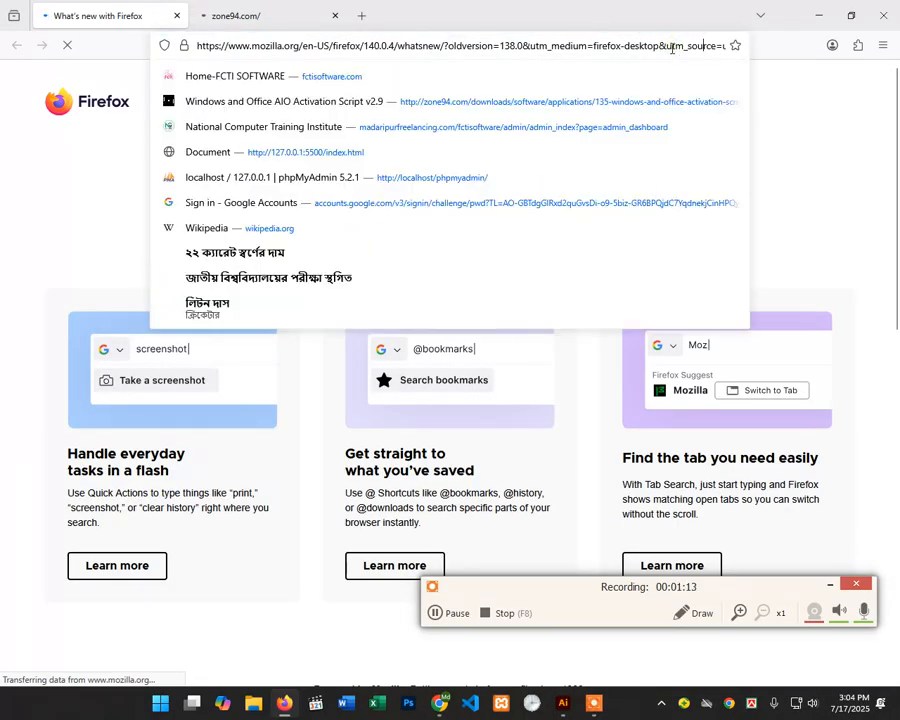
left_click(360, 15)
left_click(354, 46)
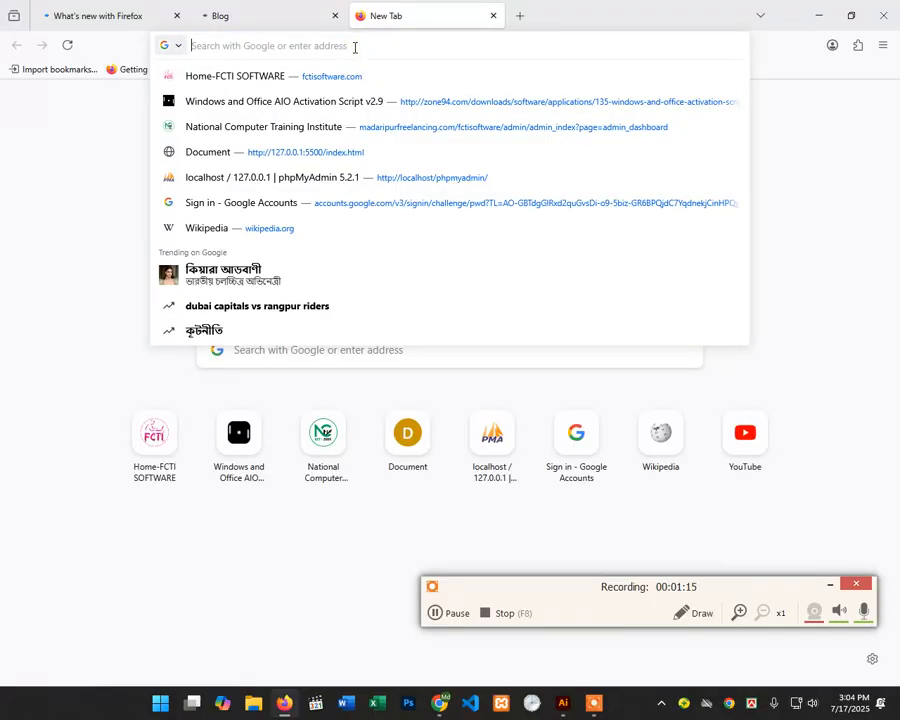
type("canva")
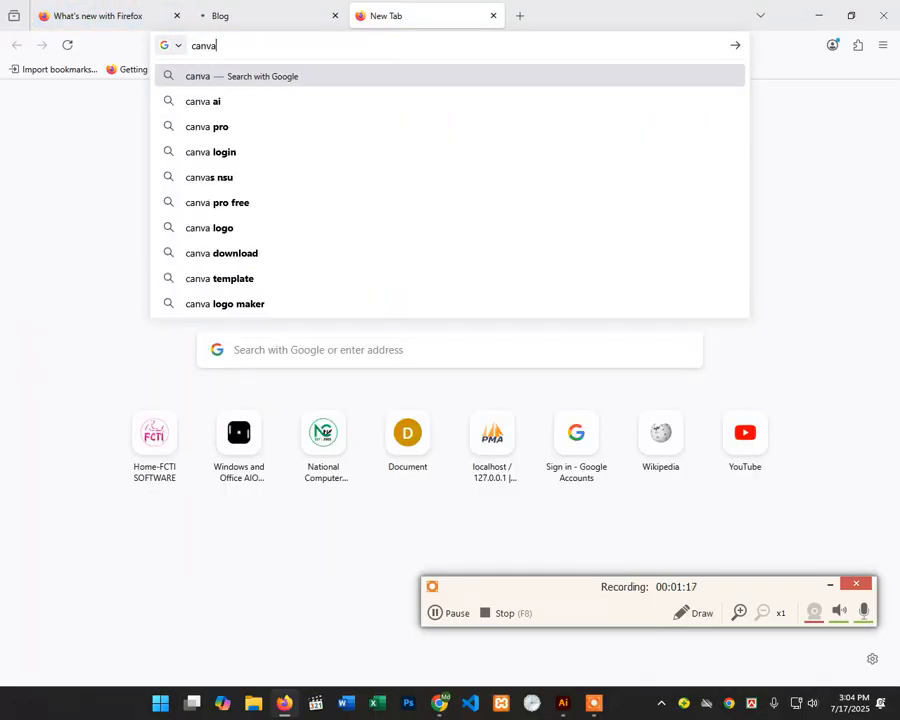
key("Return")
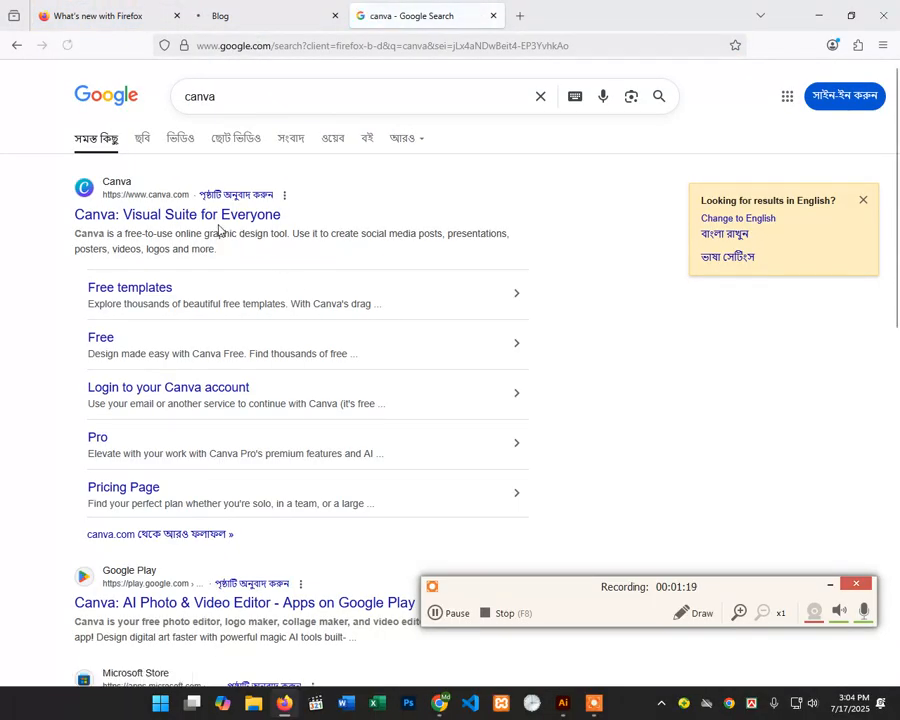
left_click(215, 216)
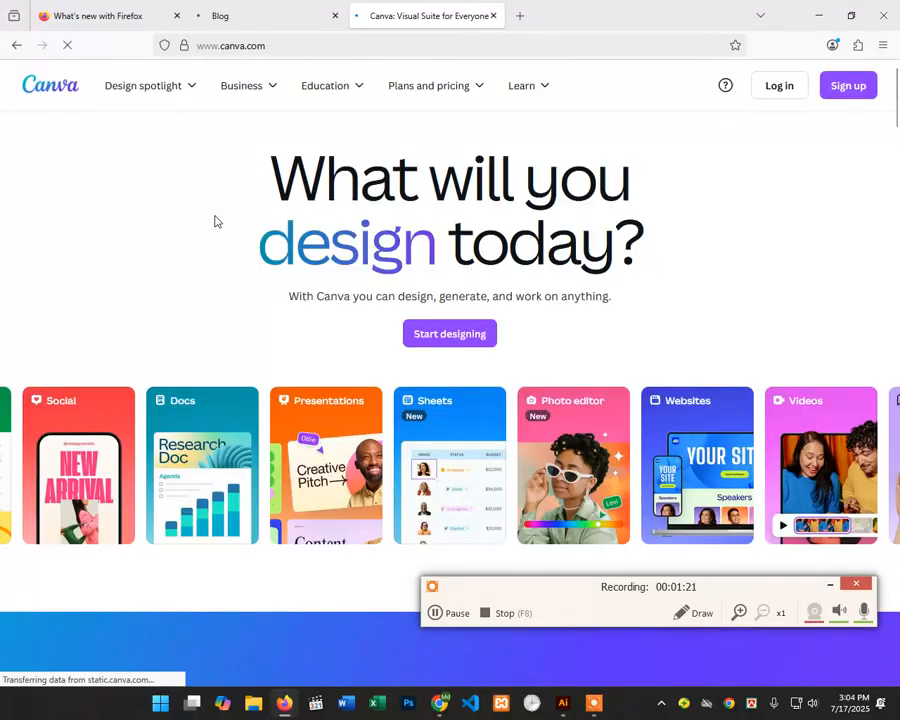
Step: Look over the Canva home page, including its design categories, AI section and sign-up option
scroll(447, 185, "down", 1)
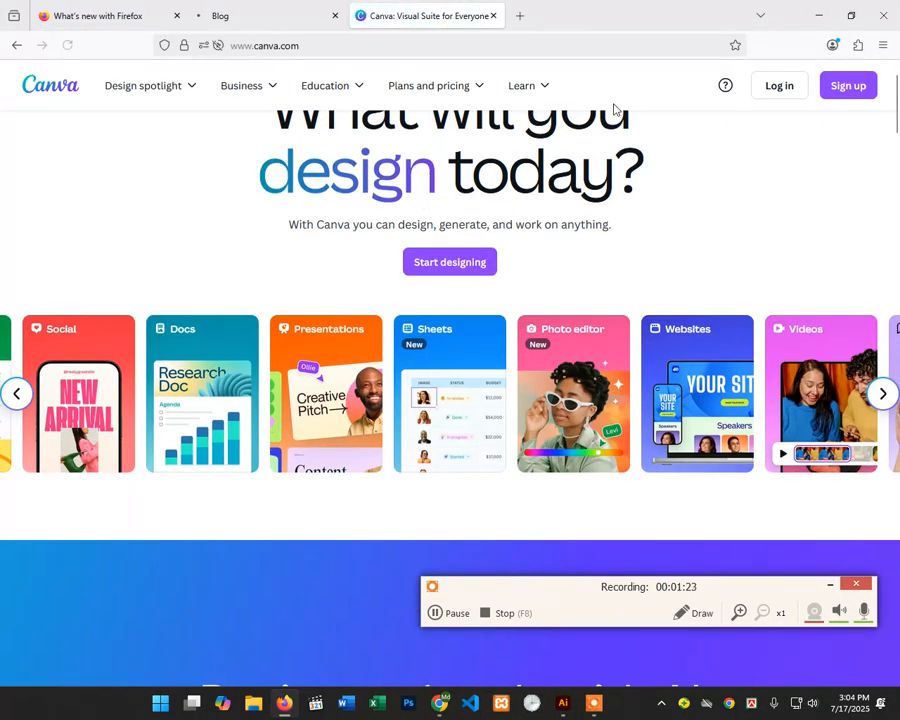
scroll(474, 222, "up", 1)
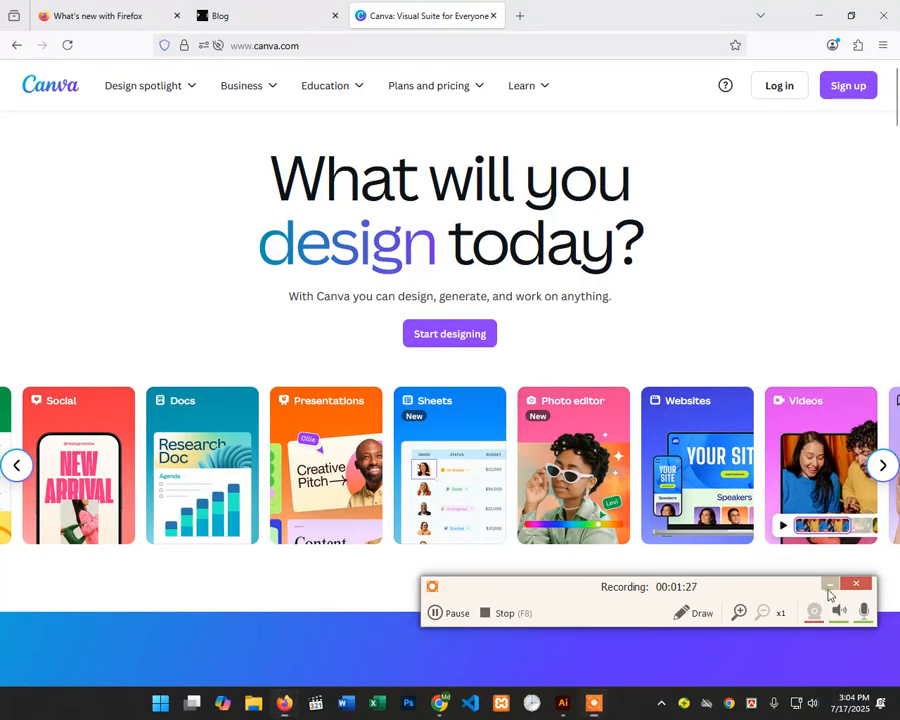
left_click(830, 584)
scroll(765, 257, "down", 4)
scroll(747, 275, "up", 4)
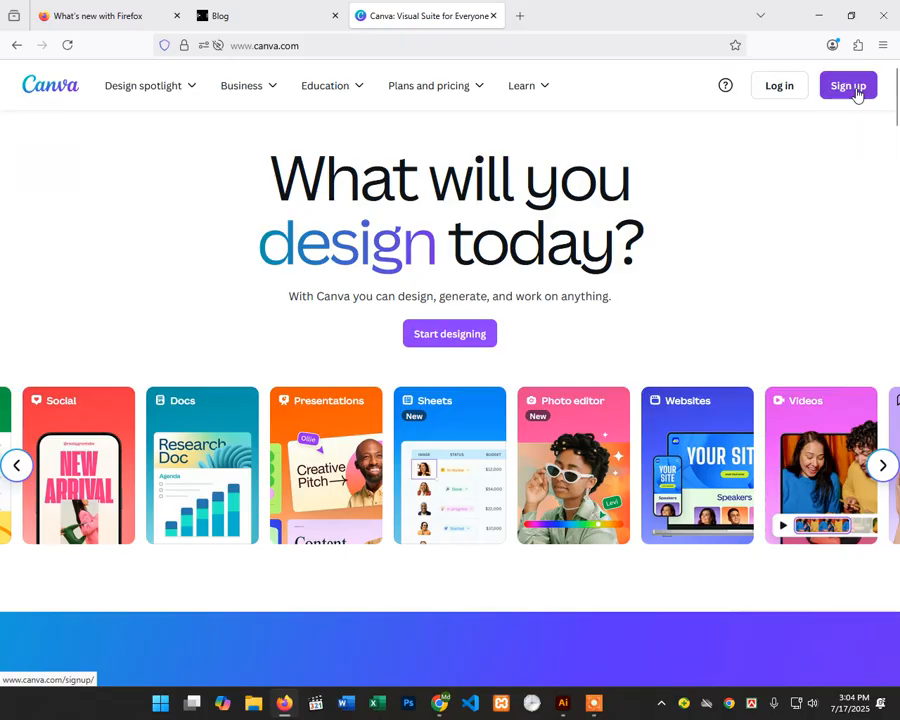
scroll(498, 211, "down", 10)
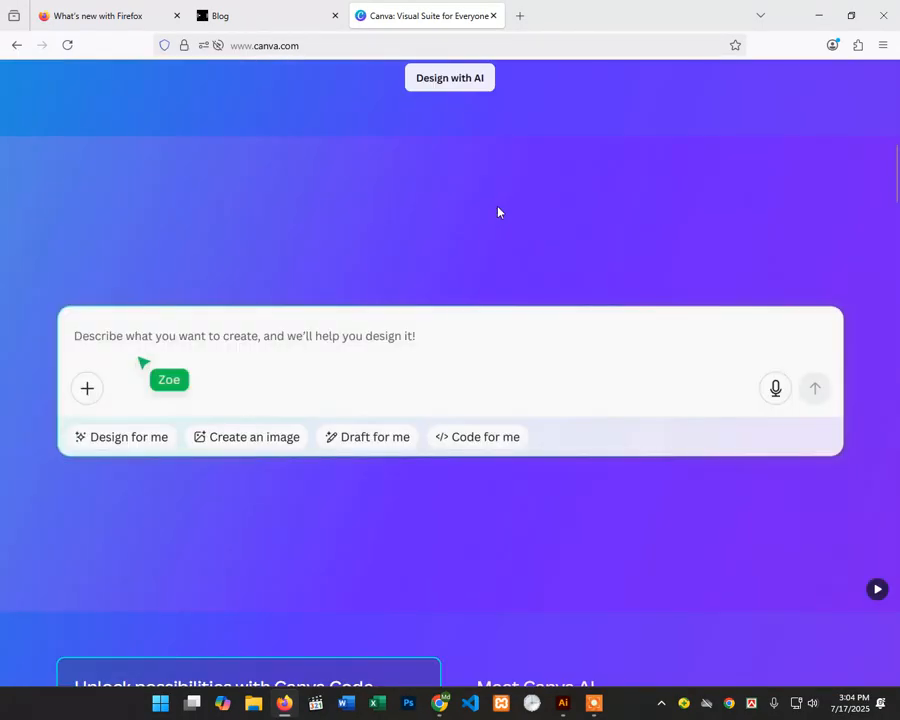
scroll(498, 211, "down", 8)
scroll(498, 207, "up", 18)
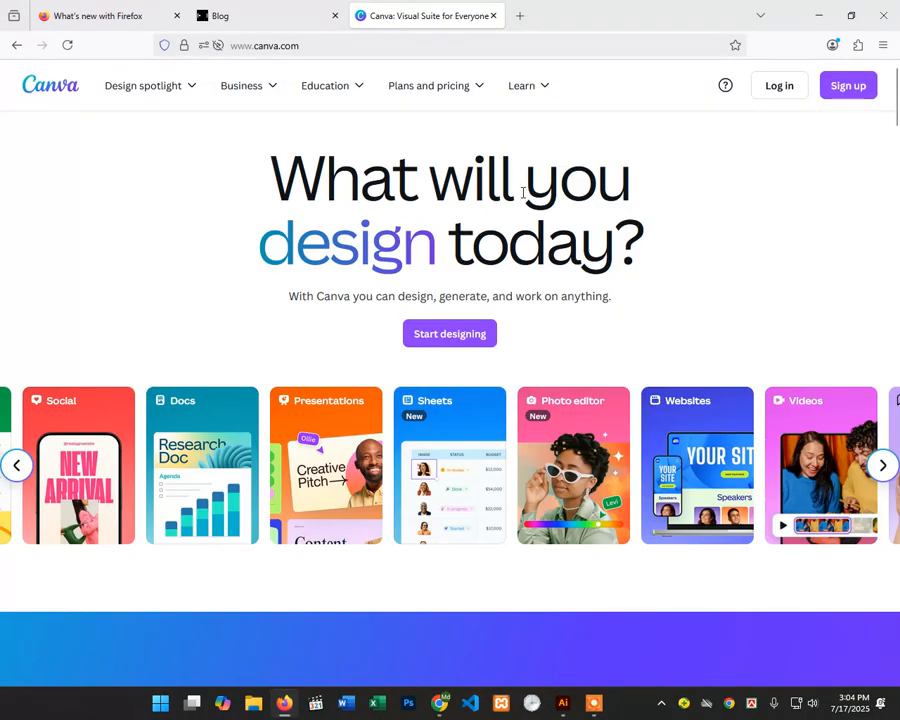
Step: Examine the login and sign-up options offered for a new account and for starting a design, dismissing the dialog each time
left_click(843, 88)
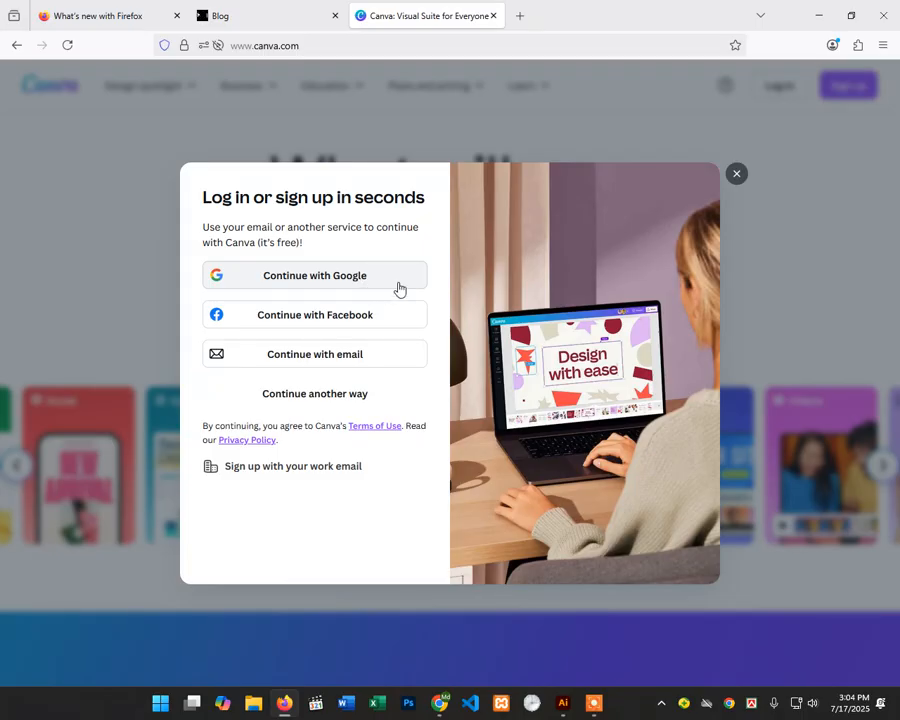
left_click(736, 174)
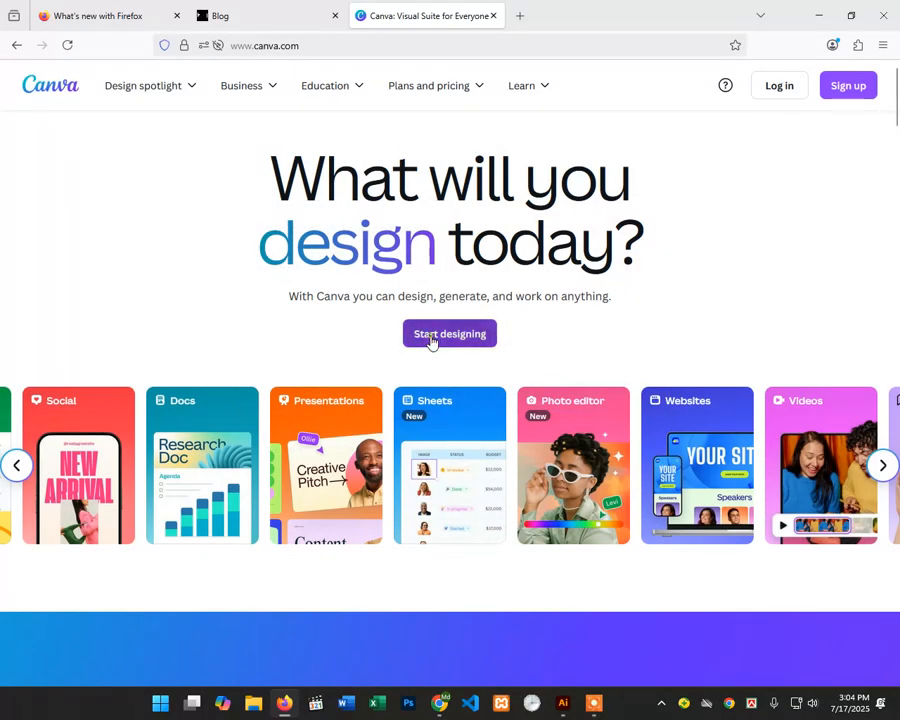
left_click(432, 342)
left_click(737, 175)
Step: Find the templates section of the Canva home page and open the full template collection
scroll(505, 227, "down", 6)
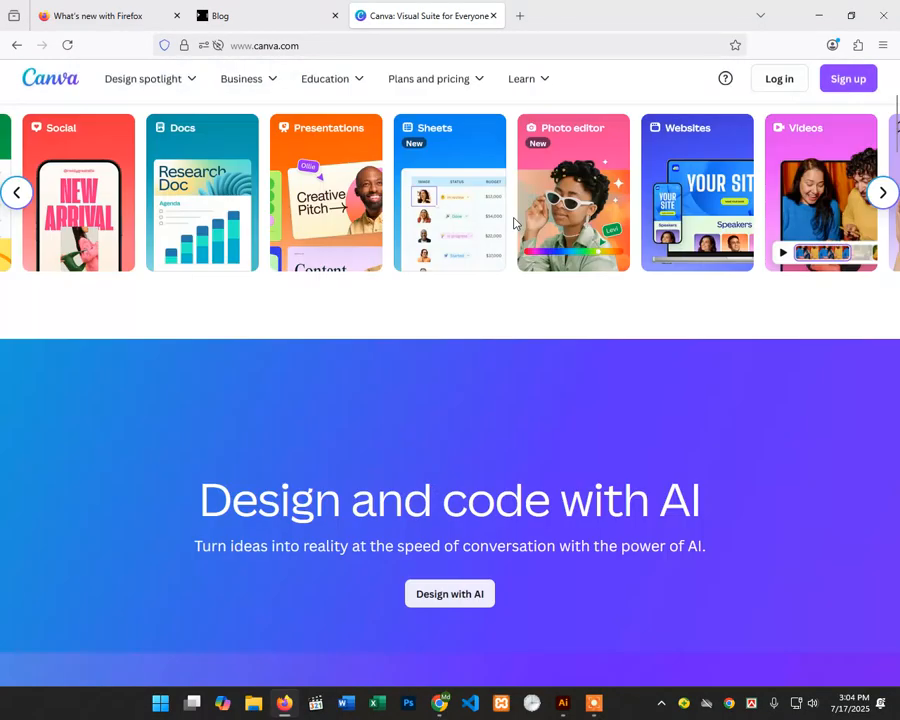
scroll(492, 228, "down", 20)
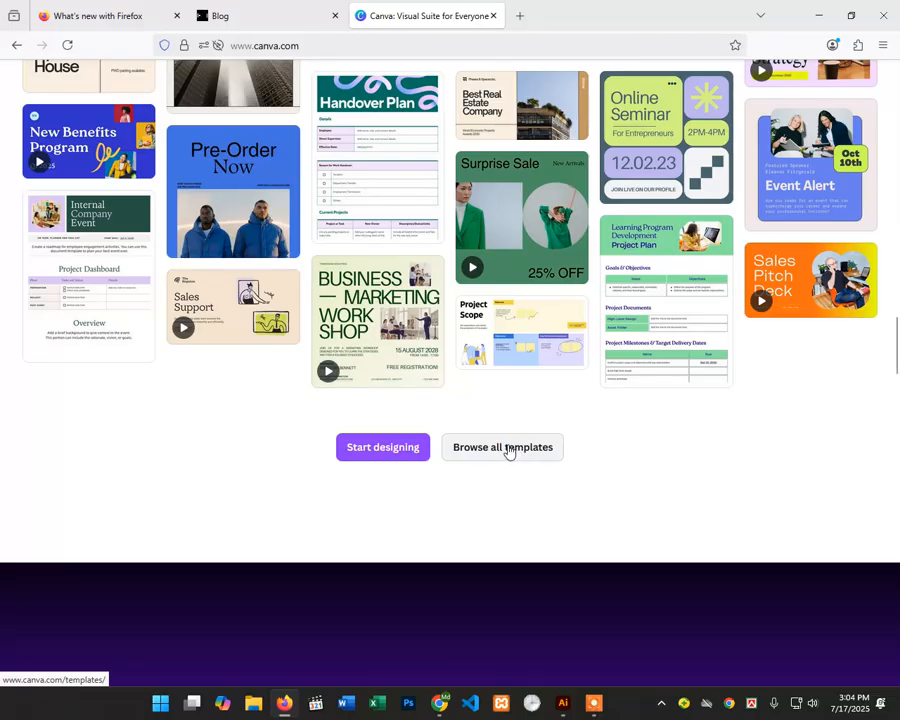
left_click(507, 448)
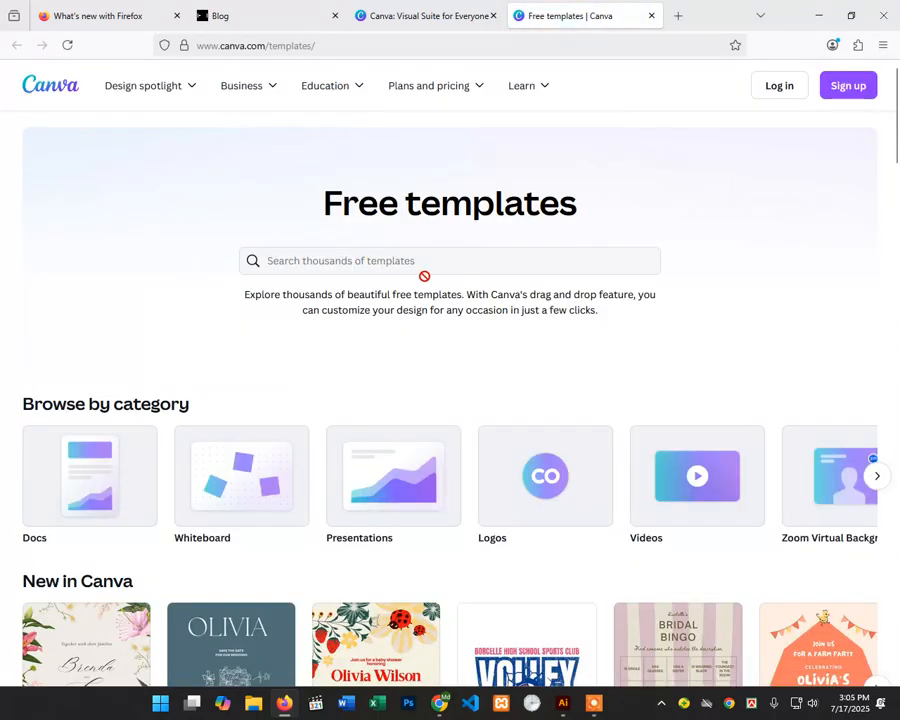
Step: Search the free templates for "Facebook post design"
left_click(355, 260)
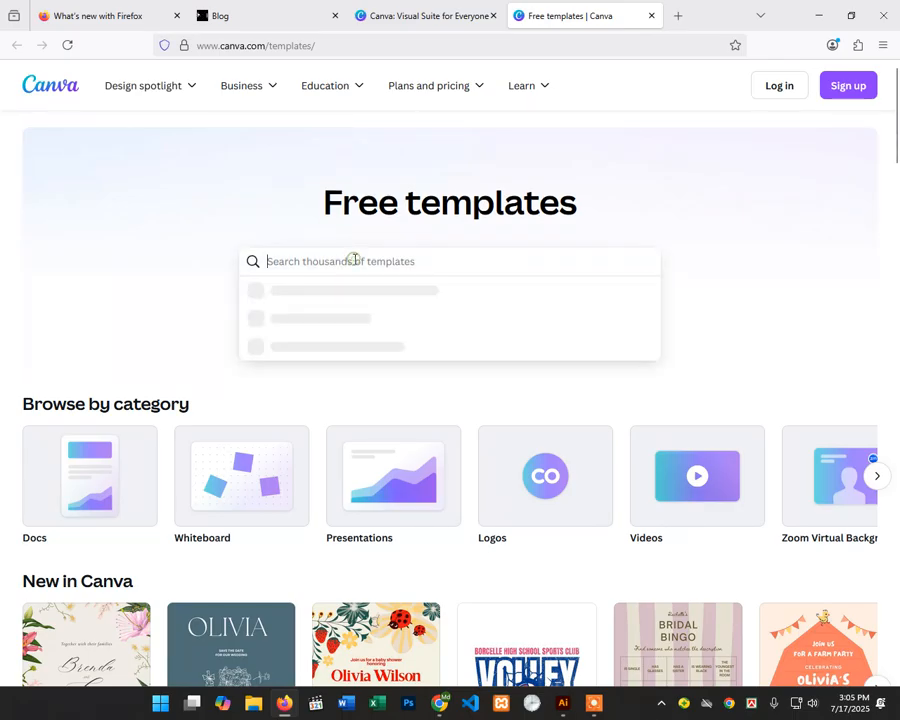
type("Facre")
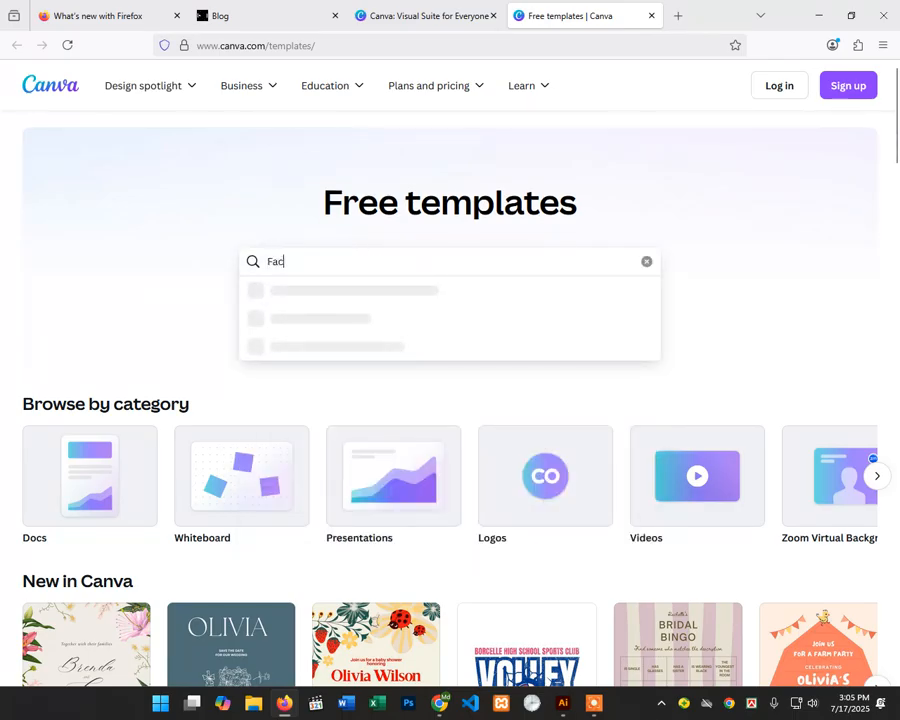
key("BackSpace")
key("BackSpace")
type("eb")
type("ol")
key("BackSpace")
type("ok post de")
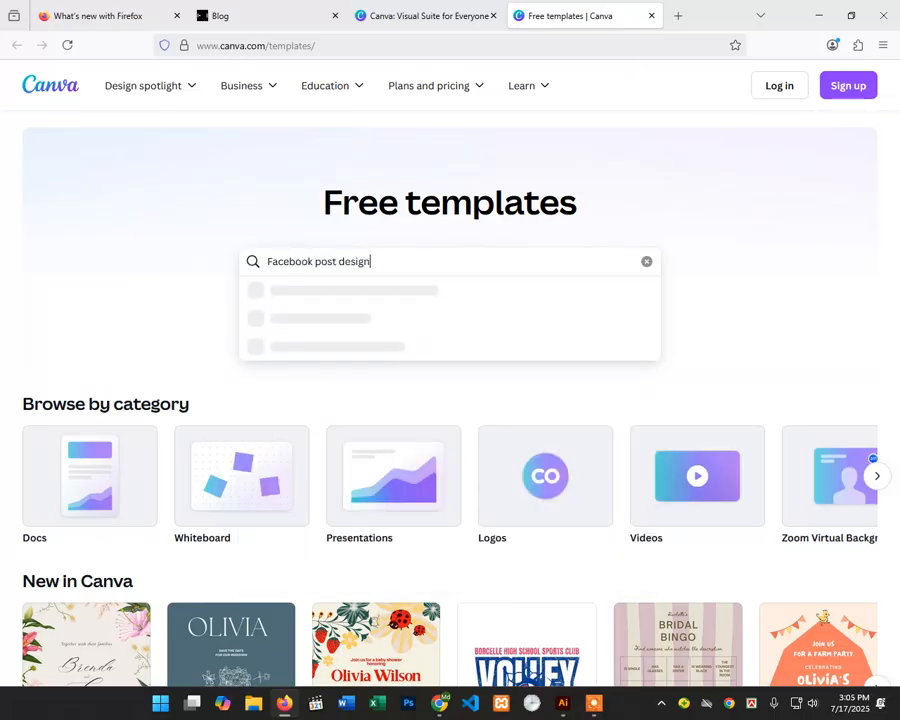
type("sign")
key("Return")
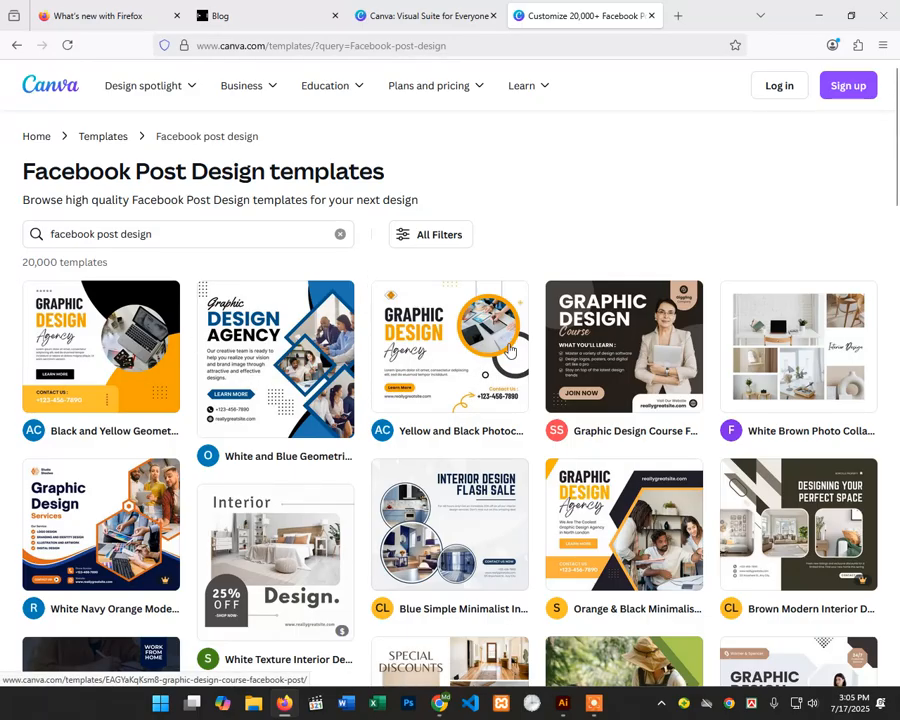
Step: Look over the Facebook post templates and examine the size and fonts of the black and yellow geometric graphic design template
scroll(468, 342, "down", 5)
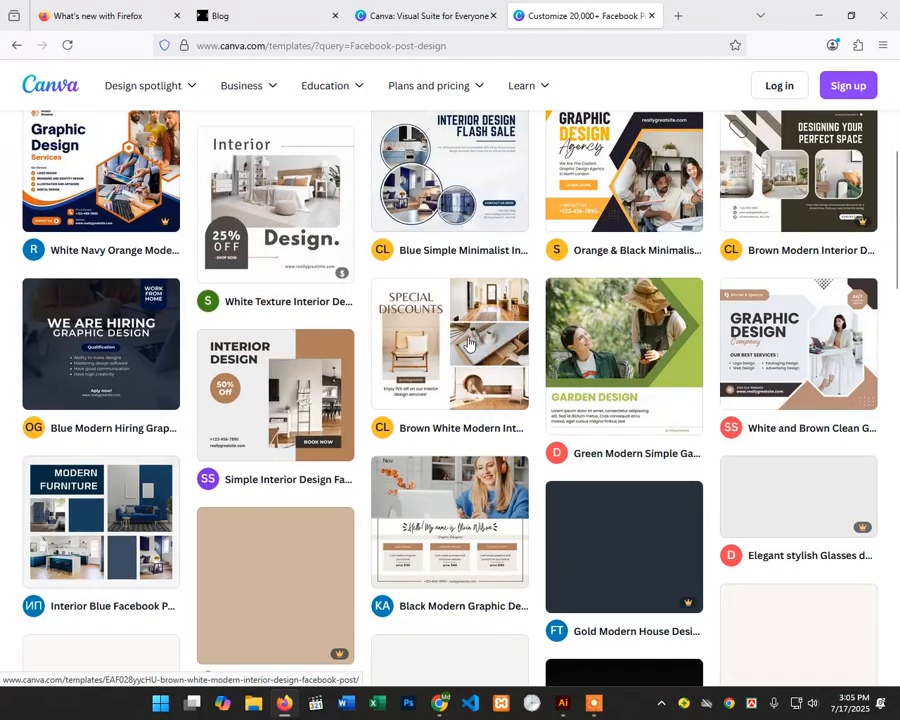
scroll(468, 342, "down", 3)
scroll(105, 358, "up", 8)
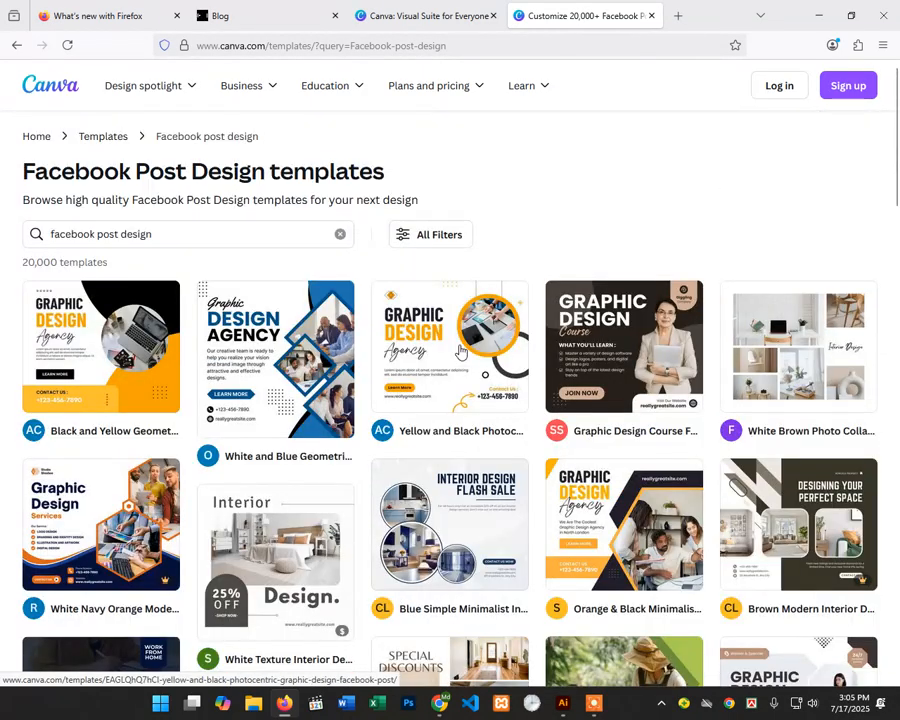
left_click(105, 358)
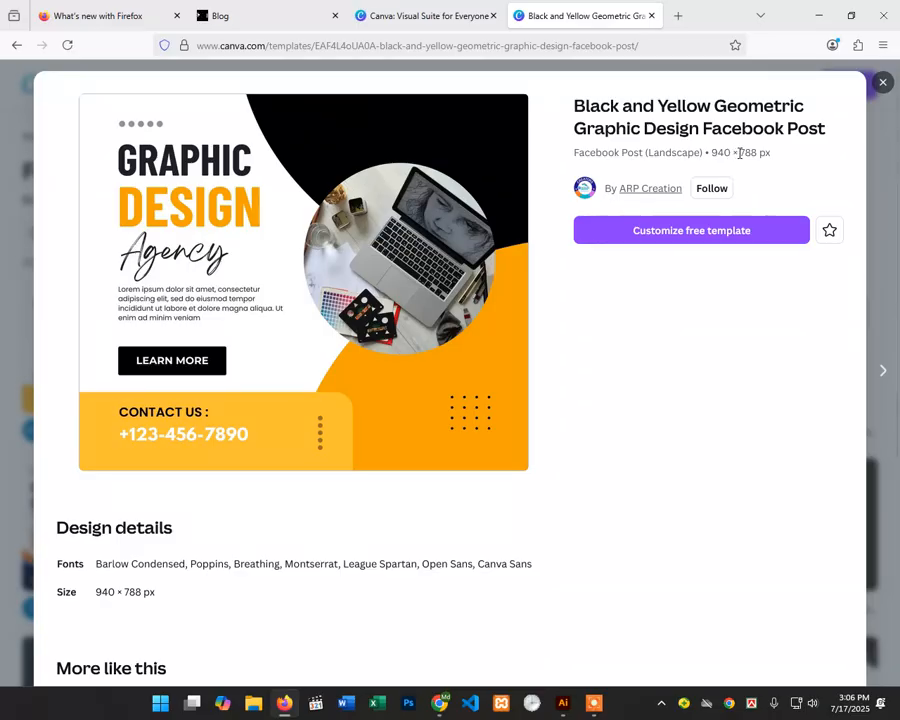
left_click(880, 86)
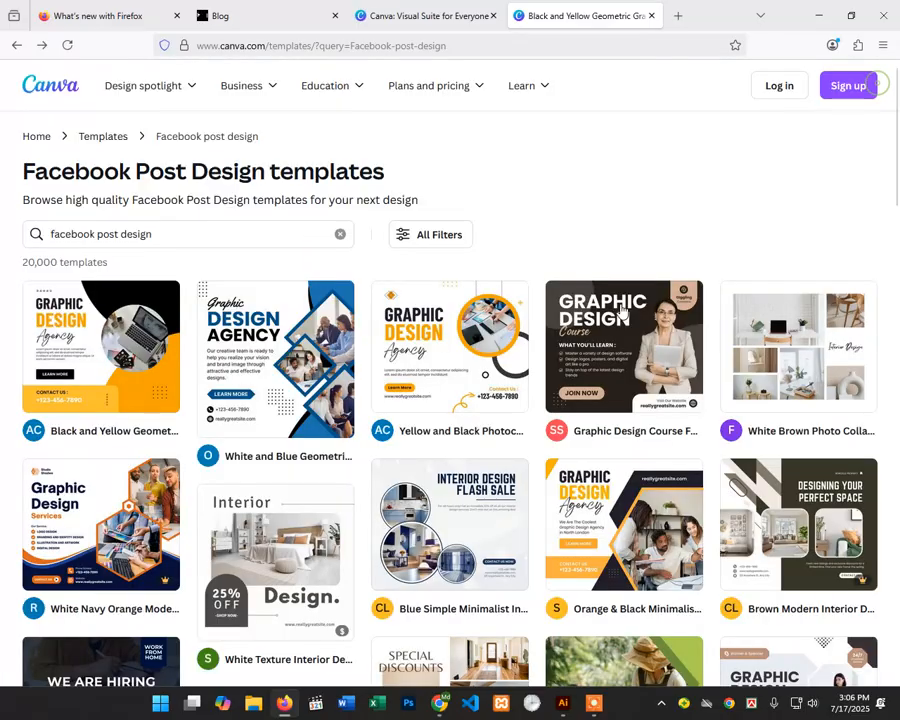
Step: Browse more of the template results and examine the white and blue geometric design agency post, its details and similar templates
scroll(627, 390, "down", 10)
scroll(485, 376, "down", 4)
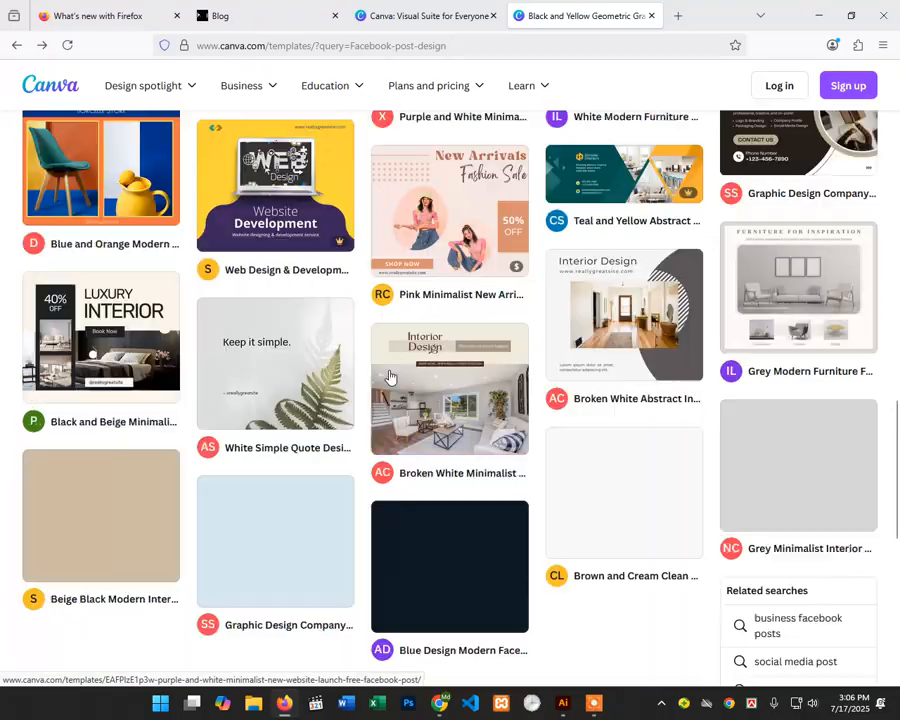
scroll(420, 370, "up", 14)
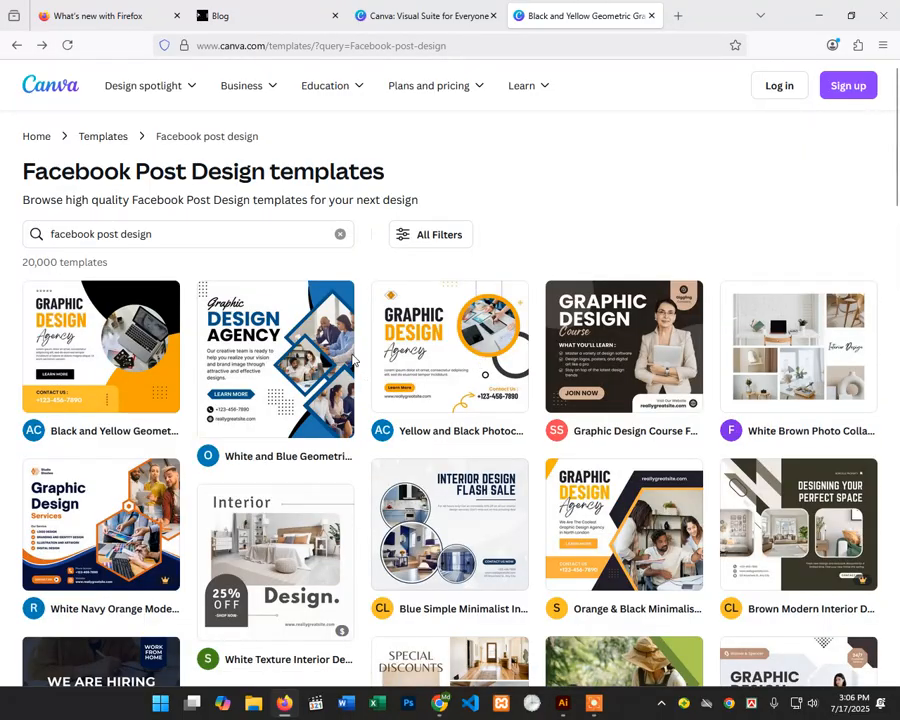
left_click(352, 360)
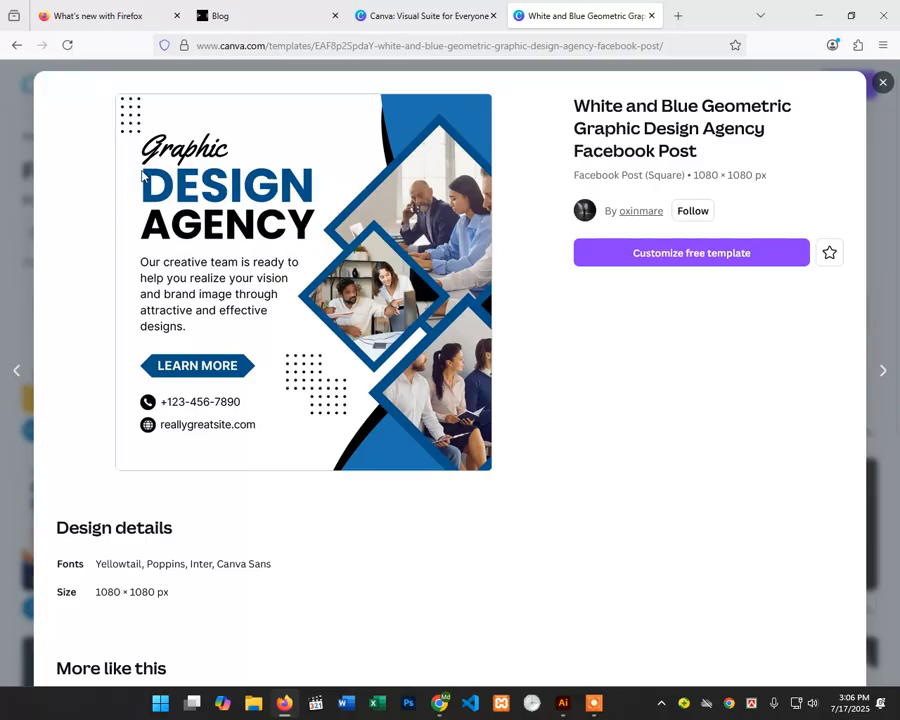
scroll(193, 195, "down", 2)
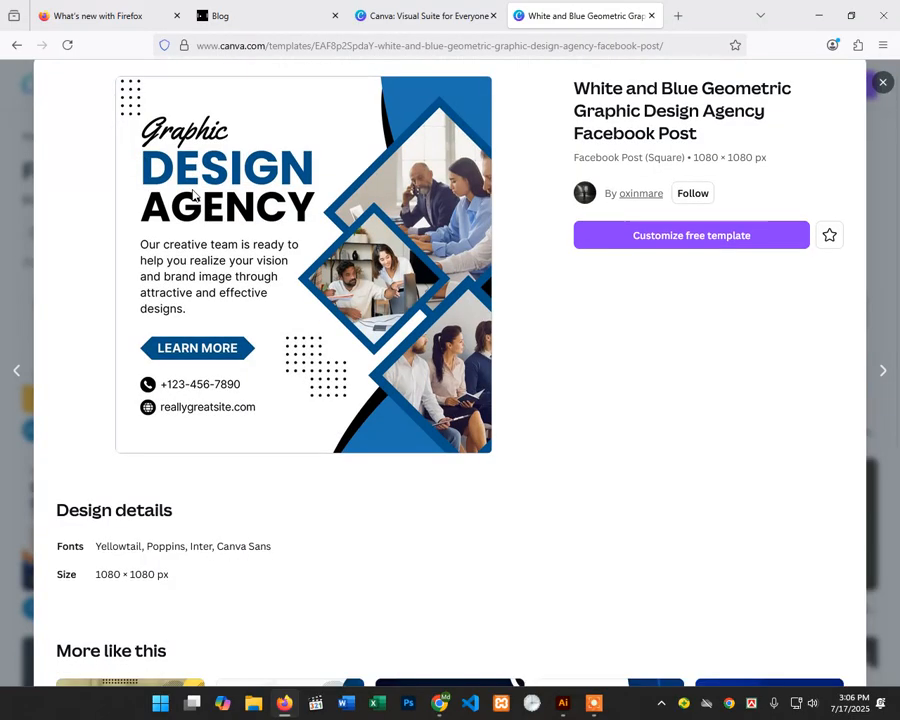
scroll(195, 195, "down", 4)
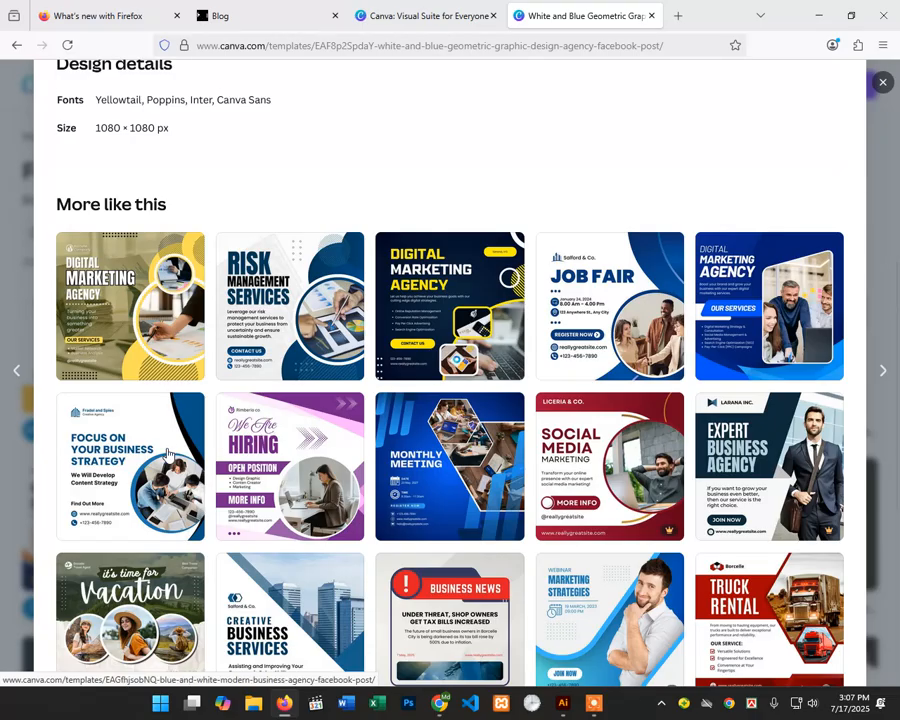
Step: Examine the "Focus on Your Business Strategy" template's layout, colors, fonts and size, plus its similar designs
left_click(118, 318)
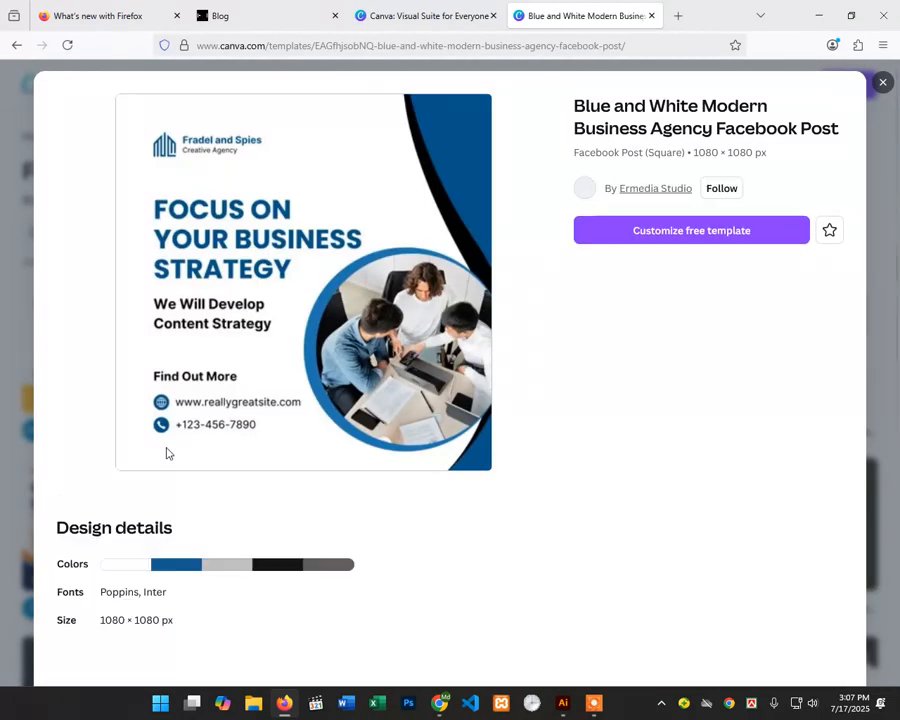
scroll(415, 380, "down", 3)
scroll(415, 380, "down", 2)
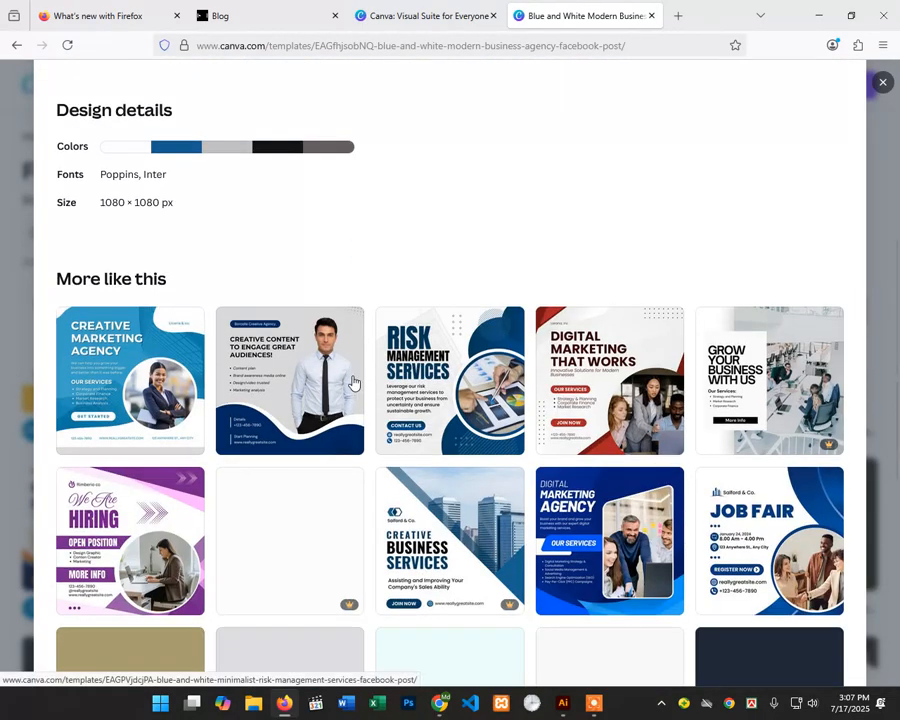
scroll(354, 382, "up", 4)
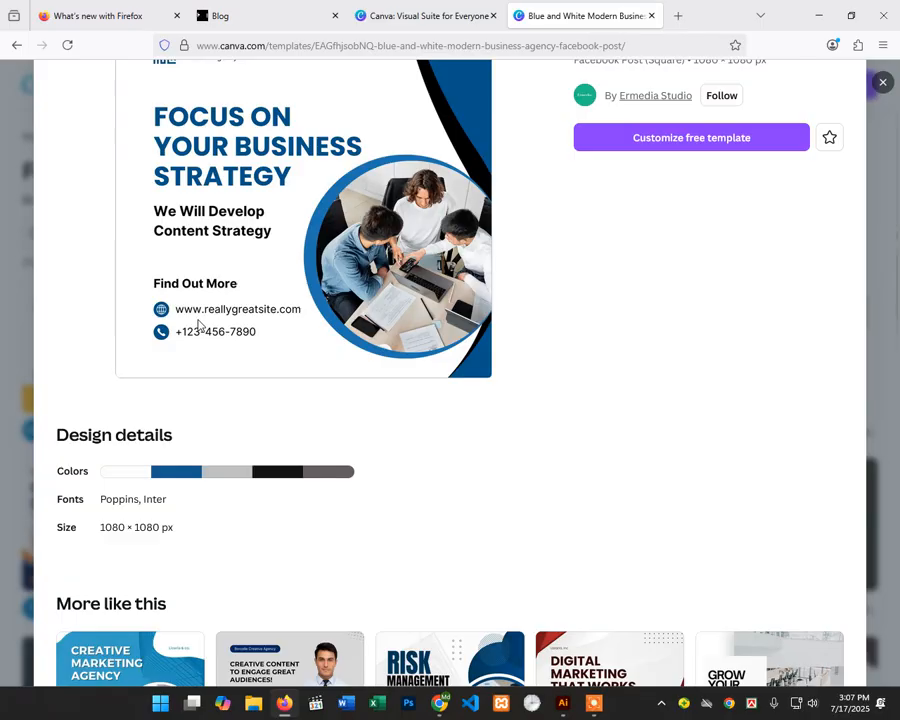
scroll(298, 336, "down", 3)
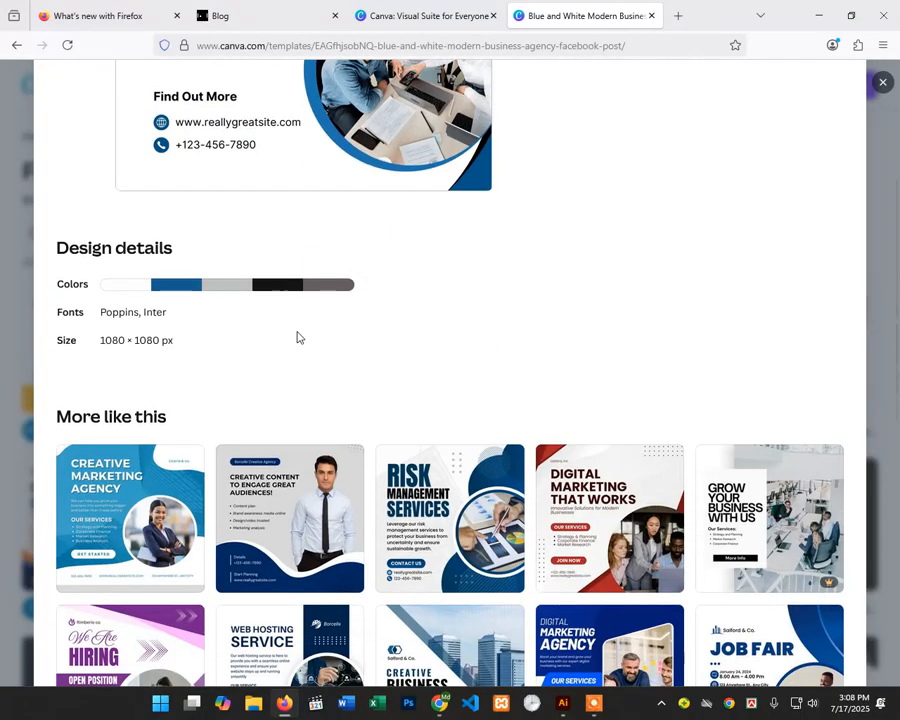
scroll(300, 344, "up", 2)
scroll(303, 345, "down", 2)
scroll(350, 340, "up", 3)
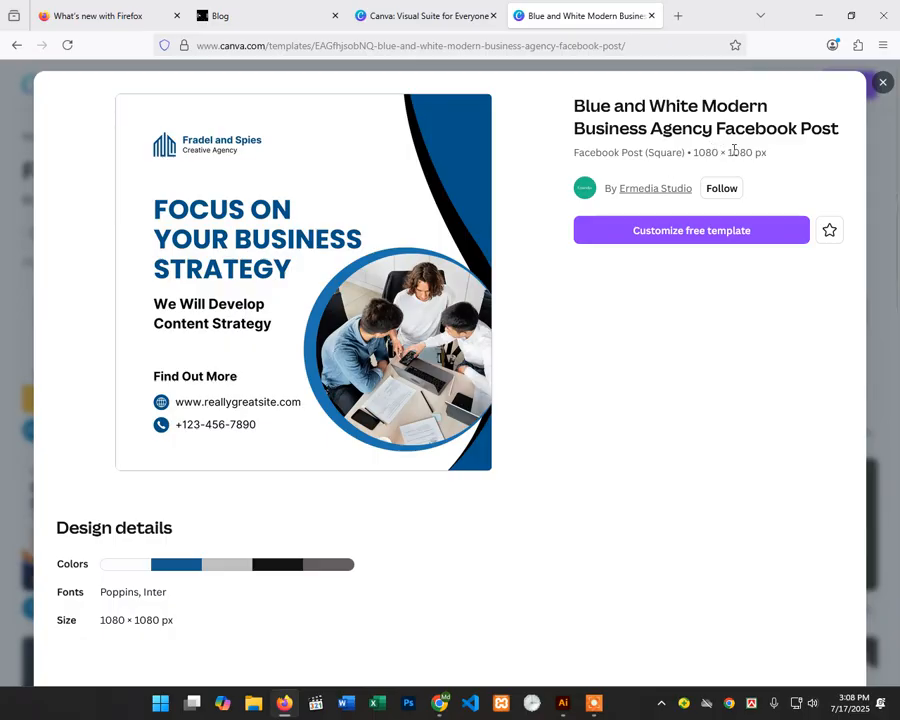
Step: Switch to Illustrator and create a new document with pixel units, 1080 px wide and 1080 px high
left_click(816, 17)
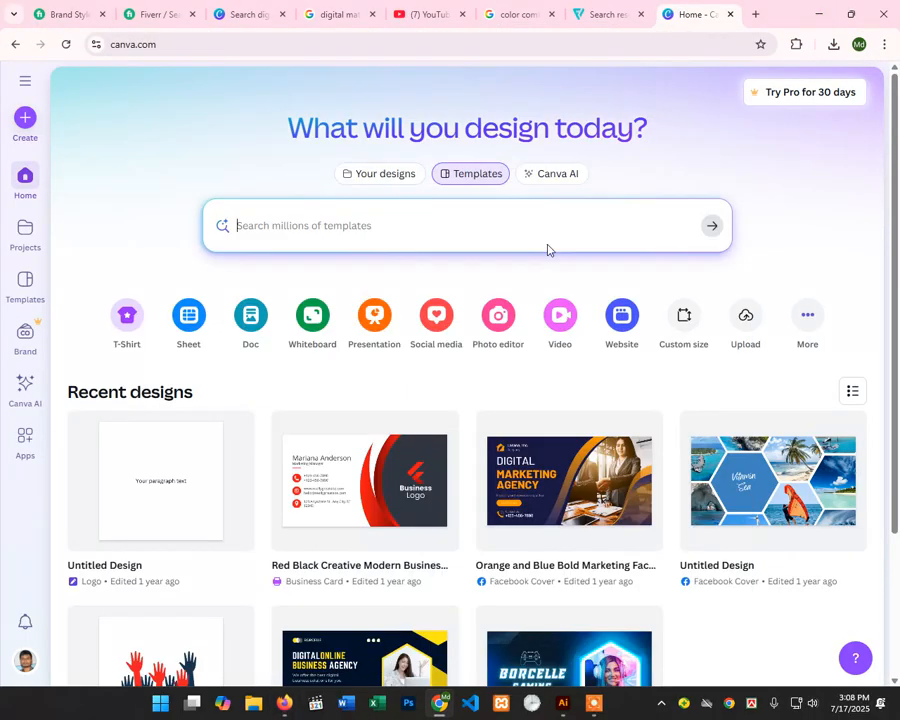
left_click(811, 12)
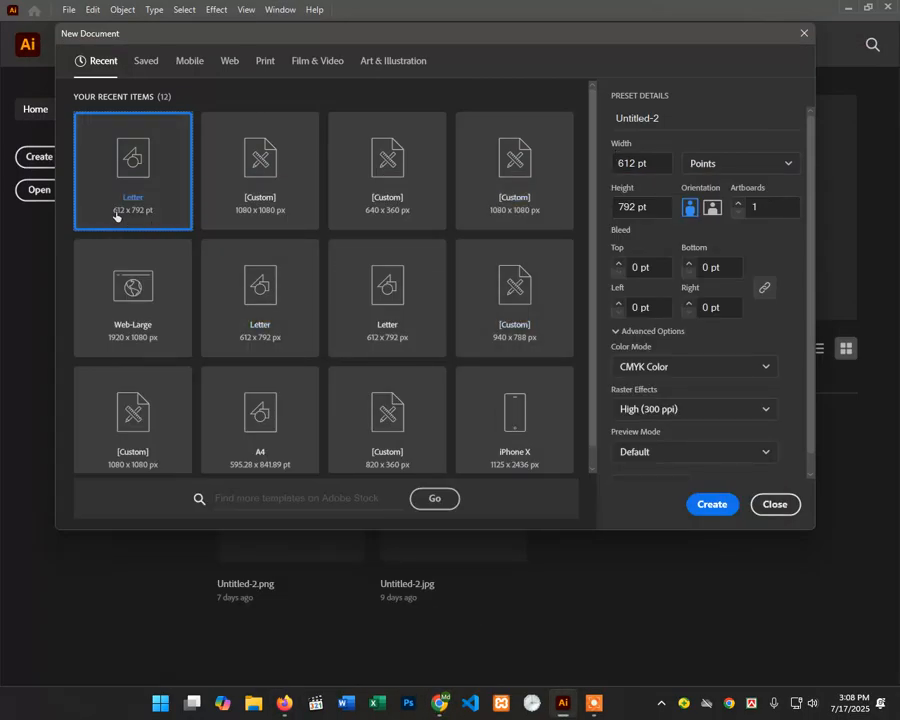
left_click(727, 160)
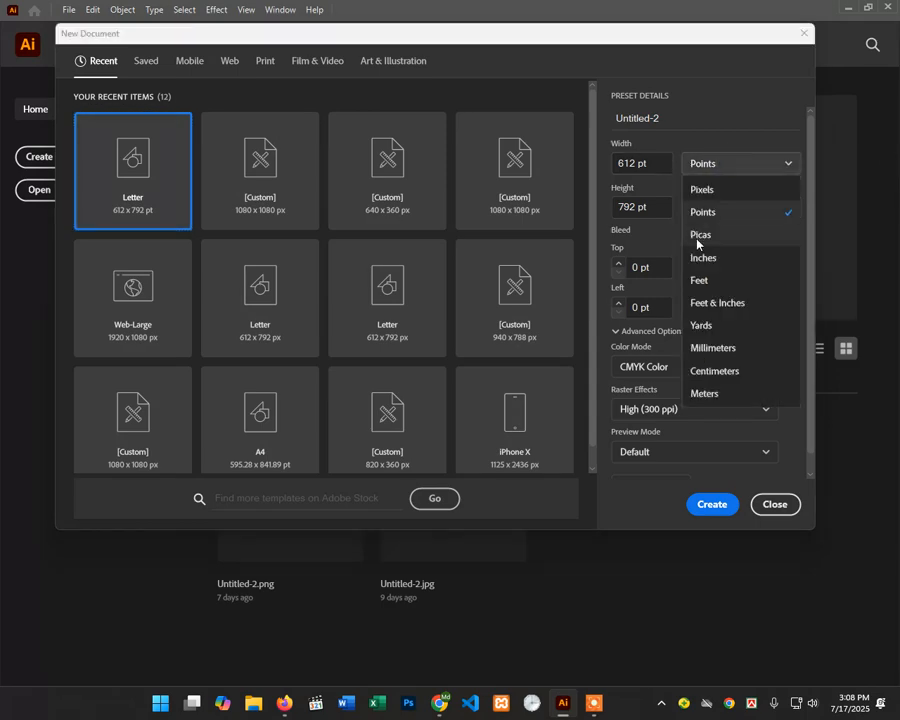
left_click(726, 190)
left_click(637, 168)
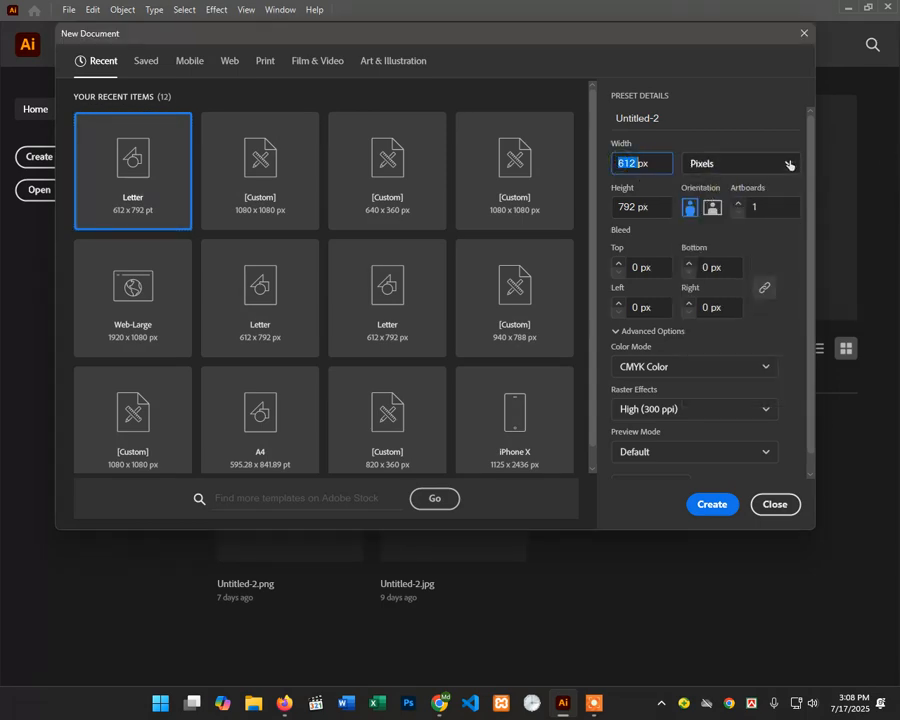
type("1080")
left_click(628, 206)
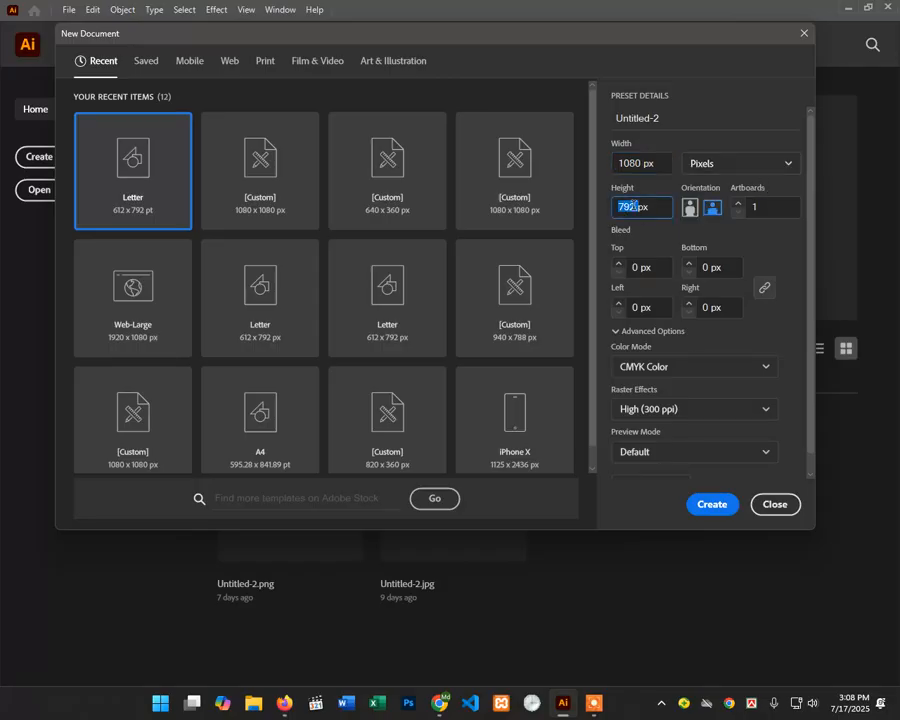
type("1080")
scroll(691, 360, "down", 1)
left_click(708, 512)
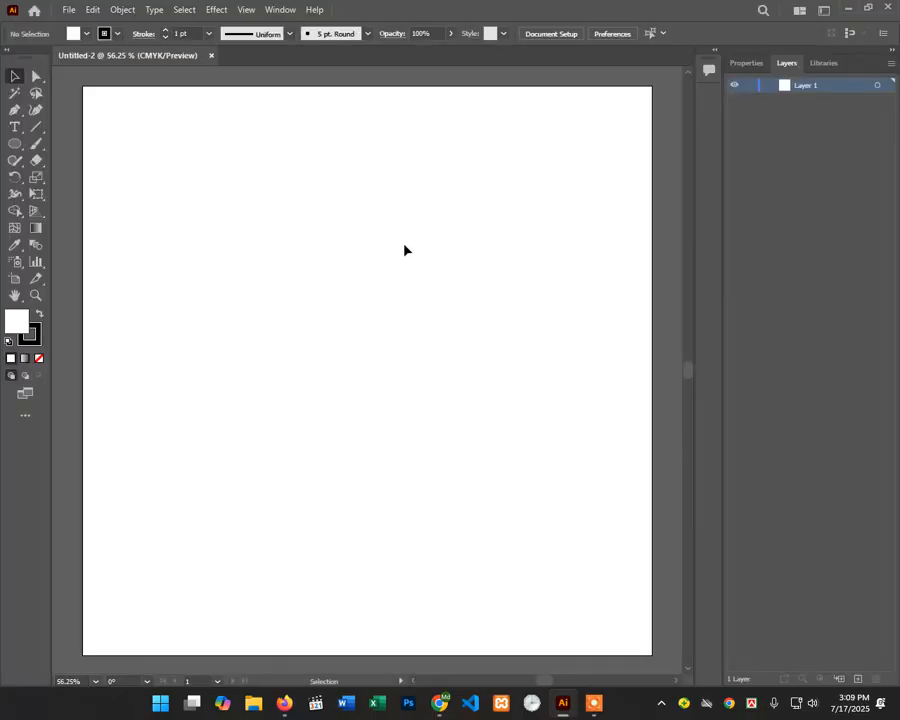
Step: Draw a rectangle covering the whole artboard as the background
left_click_drag(10, 152, 60, 142)
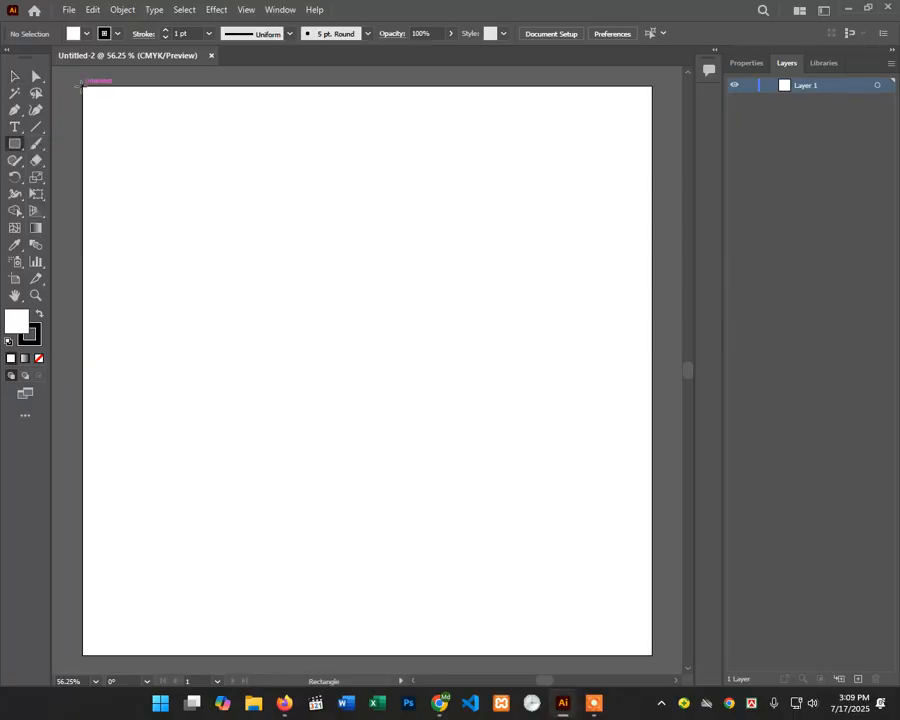
left_click_drag(82, 86, 652, 655)
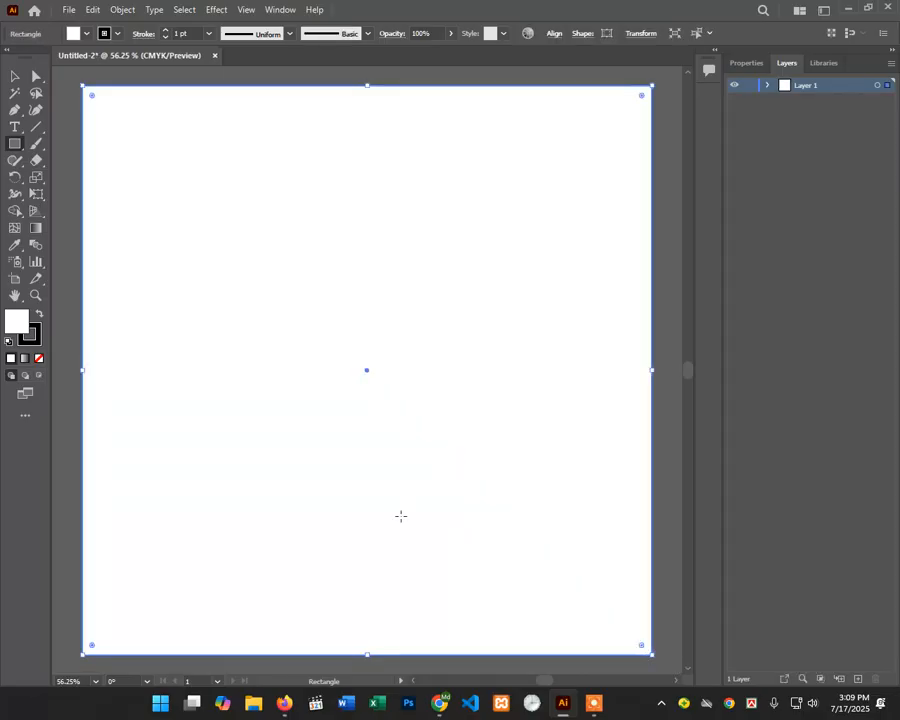
Step: Try removing the background rectangle's outline with a swatch, and undo that change
left_click(41, 357)
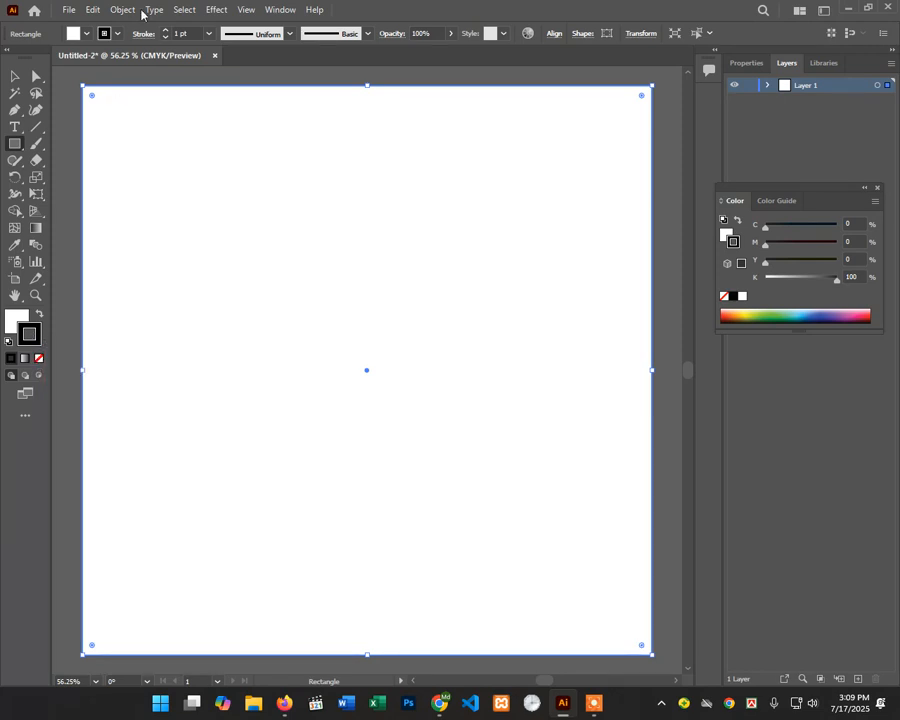
left_click(86, 33)
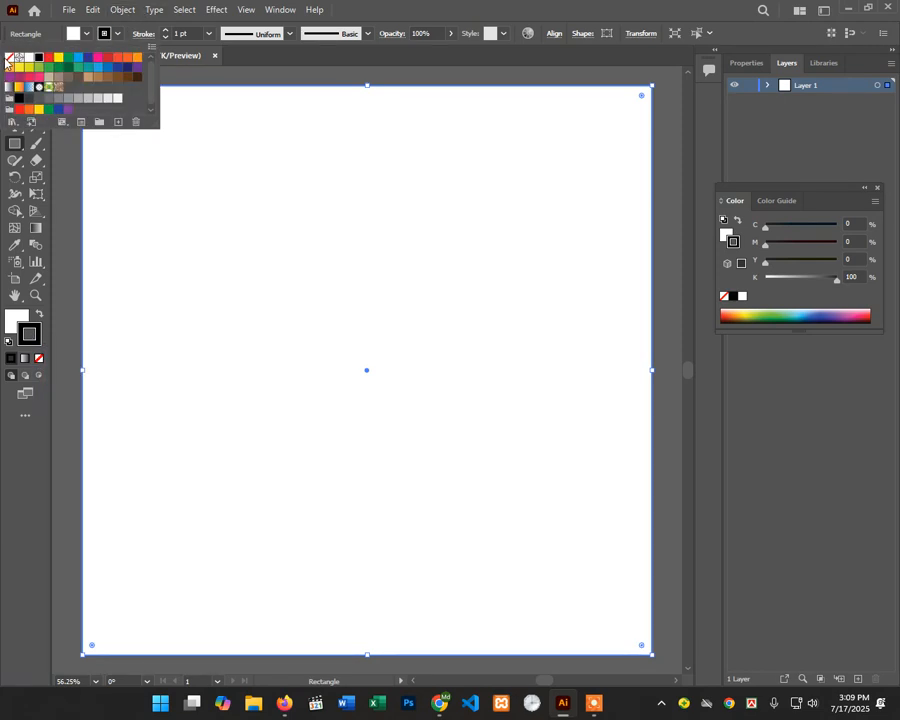
left_click(9, 58)
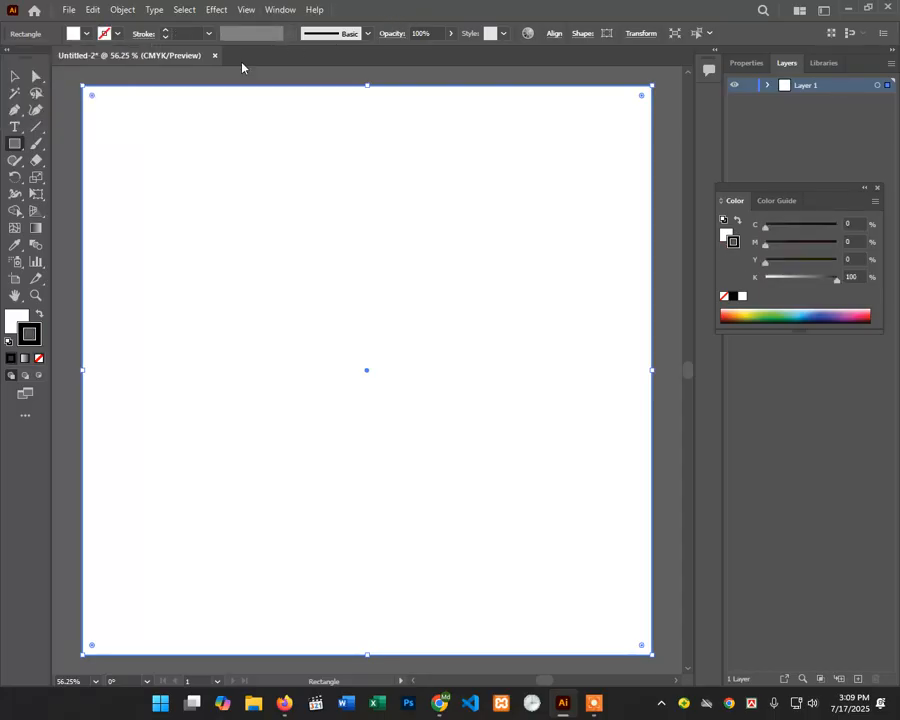
key("ctrl+z")
Step: Set the background rectangle's stroke to None and deselect it
left_click(24, 318)
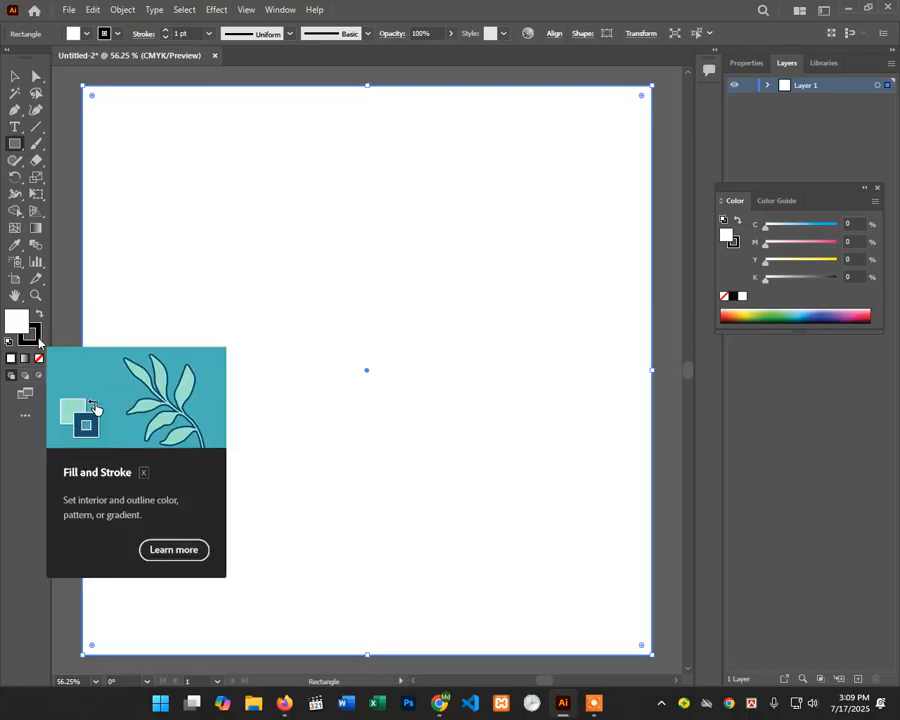
left_click(37, 340)
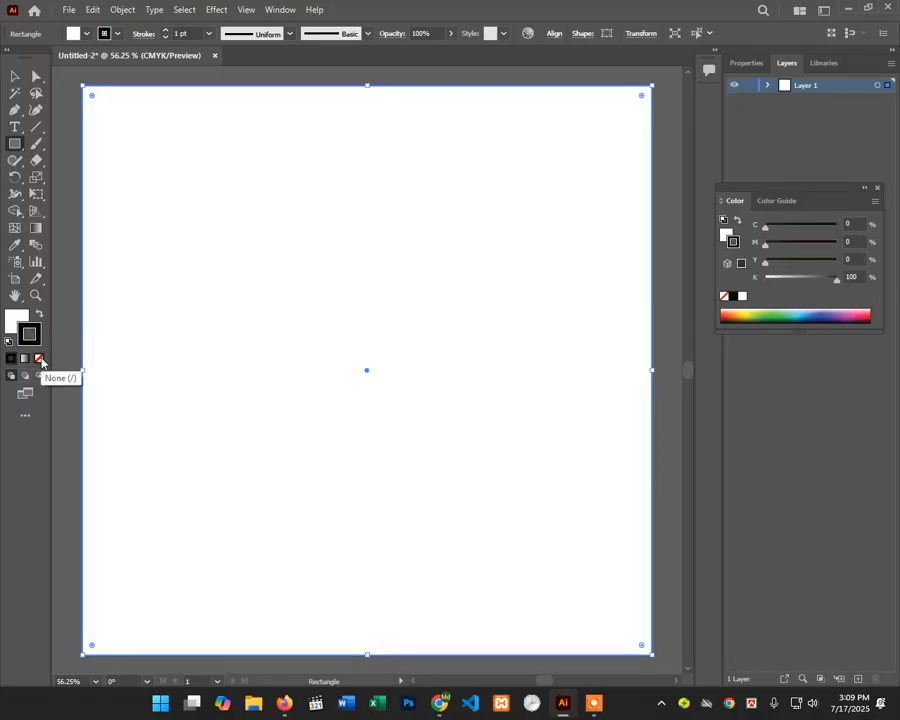
left_click(40, 360)
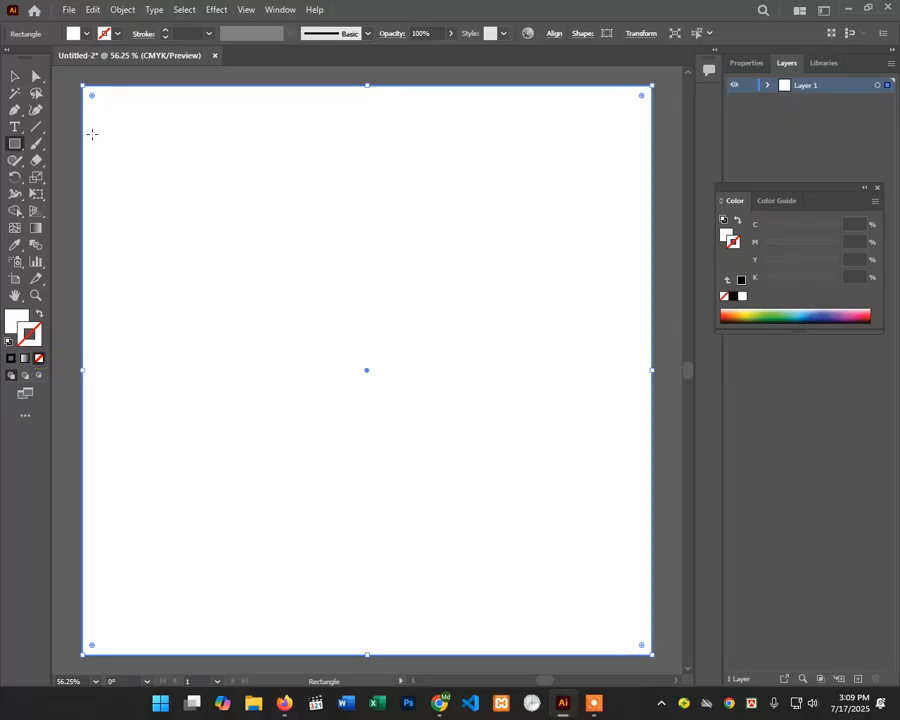
left_click(15, 76)
left_click(139, 79)
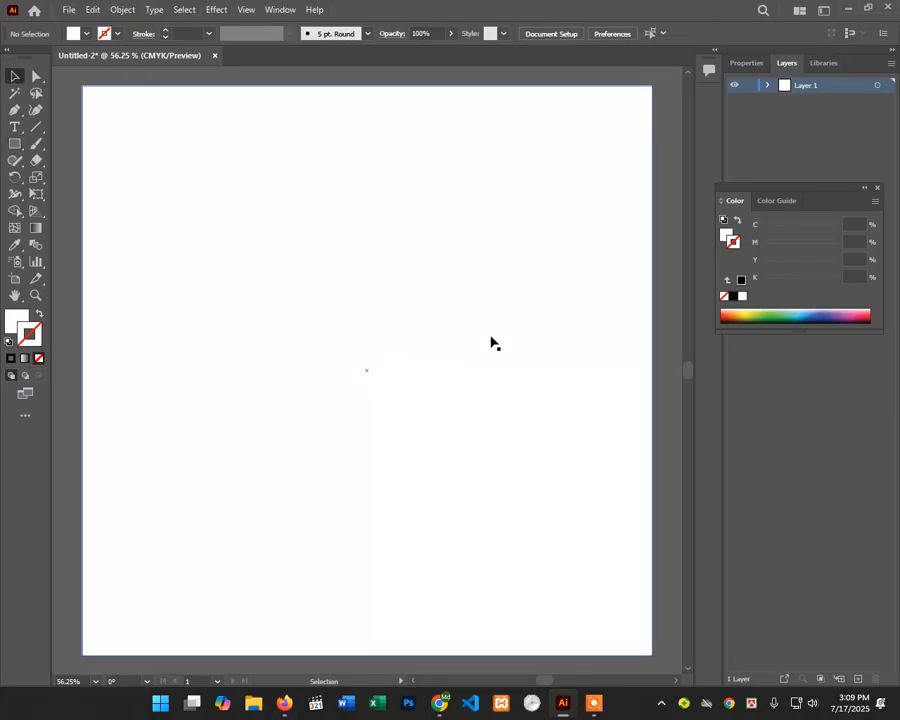
Step: Switch to Chrome and search Google for "color combination" in a new tab
left_click(445, 702)
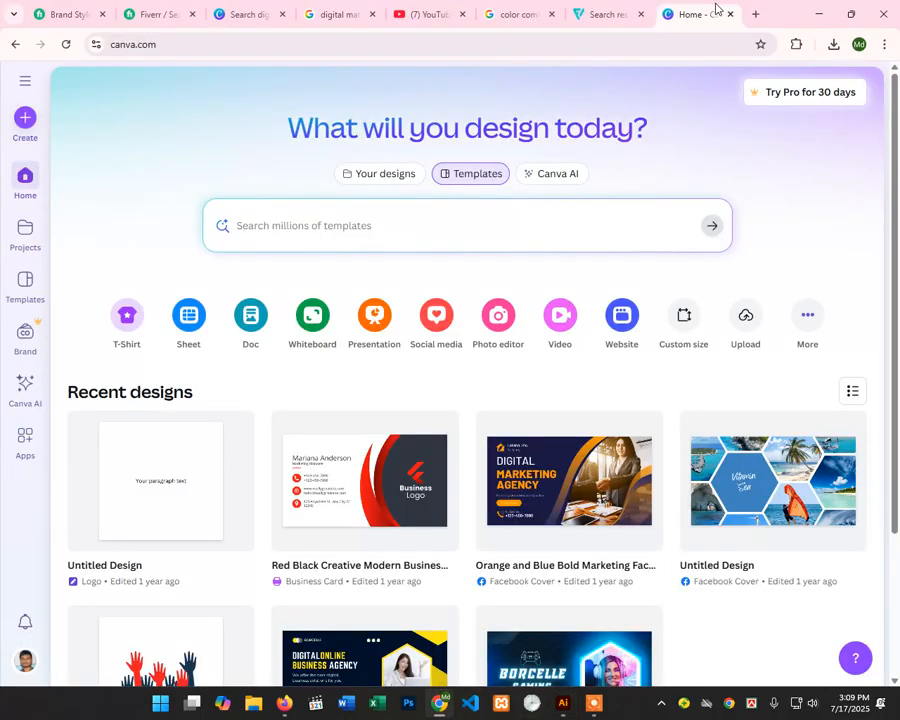
left_click(752, 14)
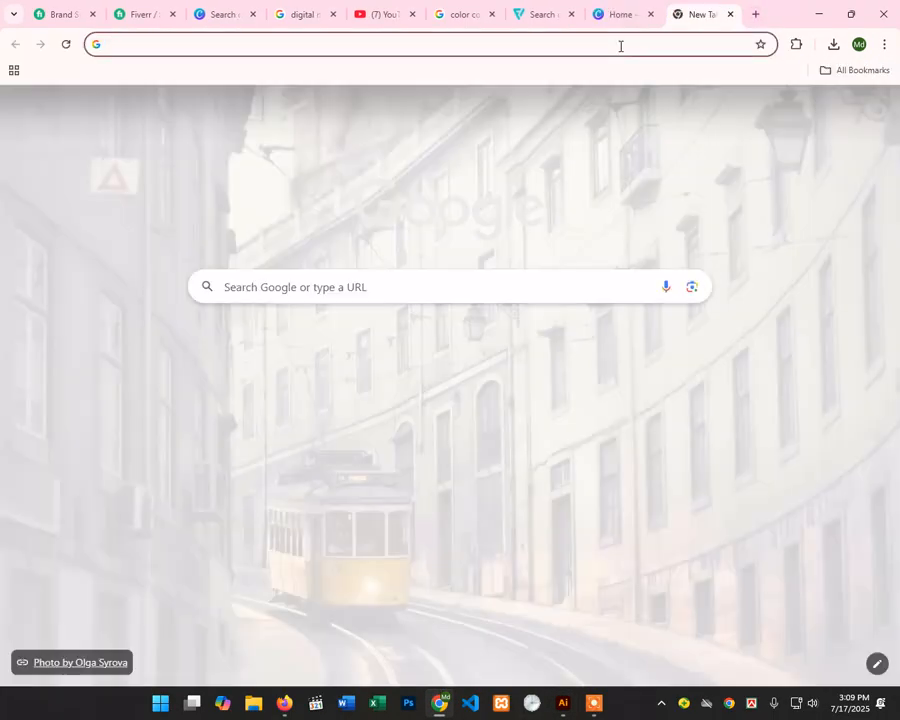
left_click(620, 46)
type("color comp")
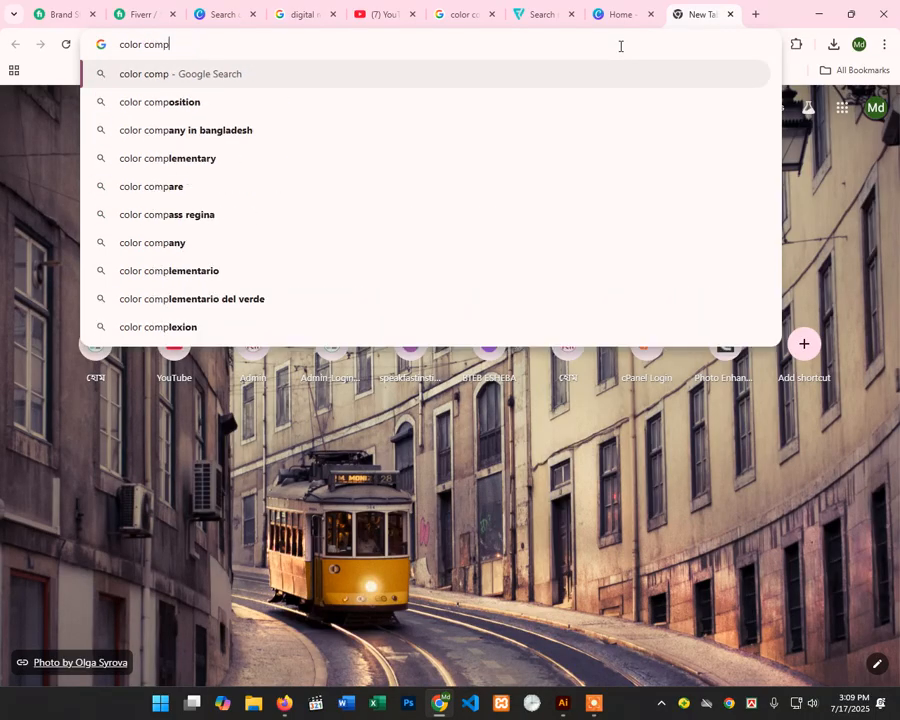
key("BackSpace")
key("Down")
key("Return")
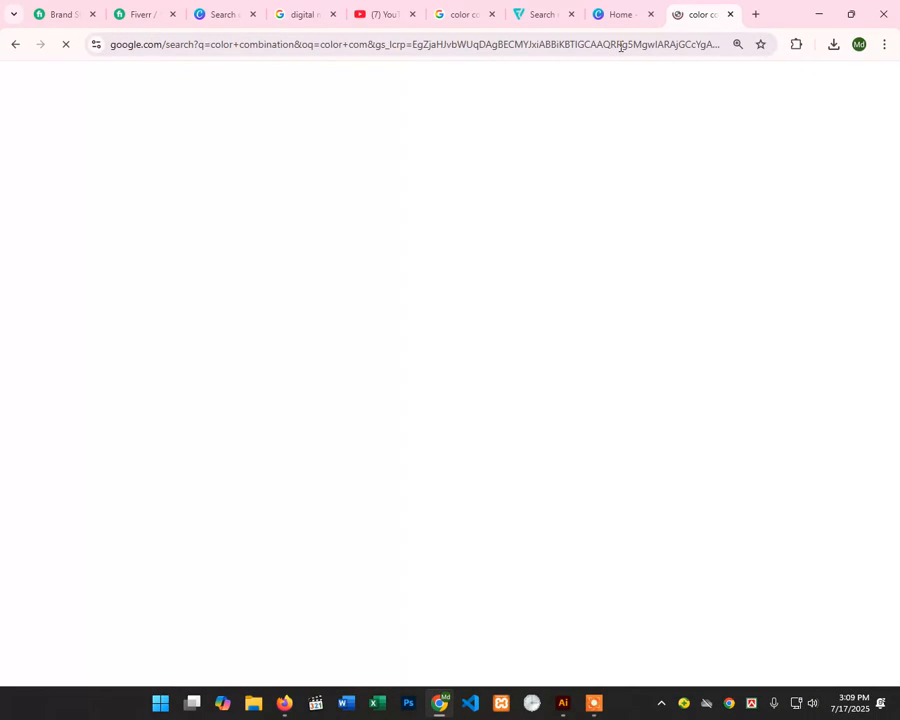
Step: Show the image results for the color combination search and look over the palettes
left_click(78, 148)
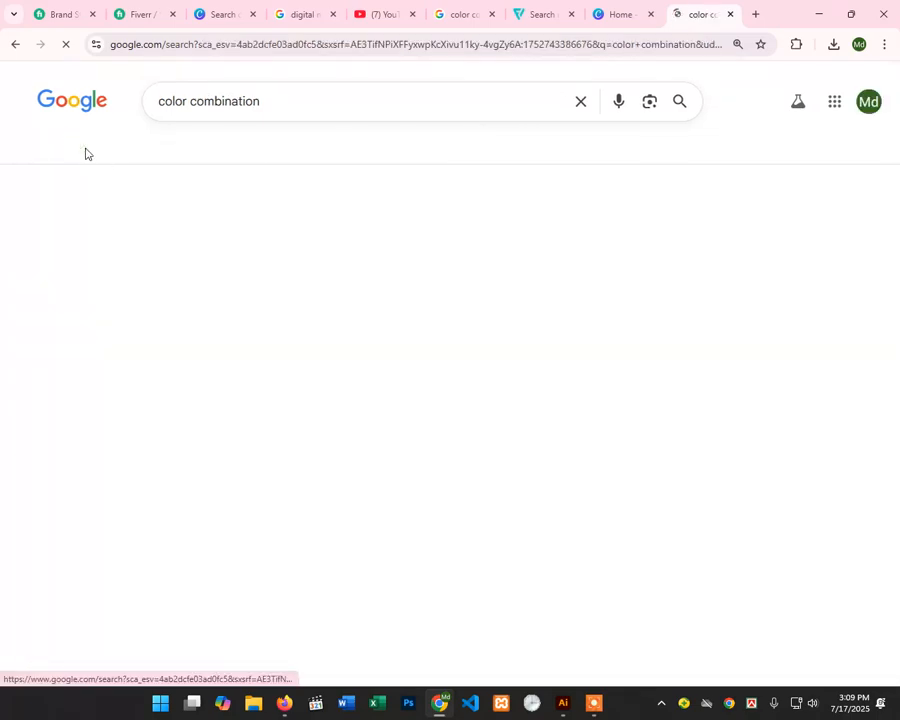
scroll(652, 237, "down", 3)
scroll(652, 237, "up", 3)
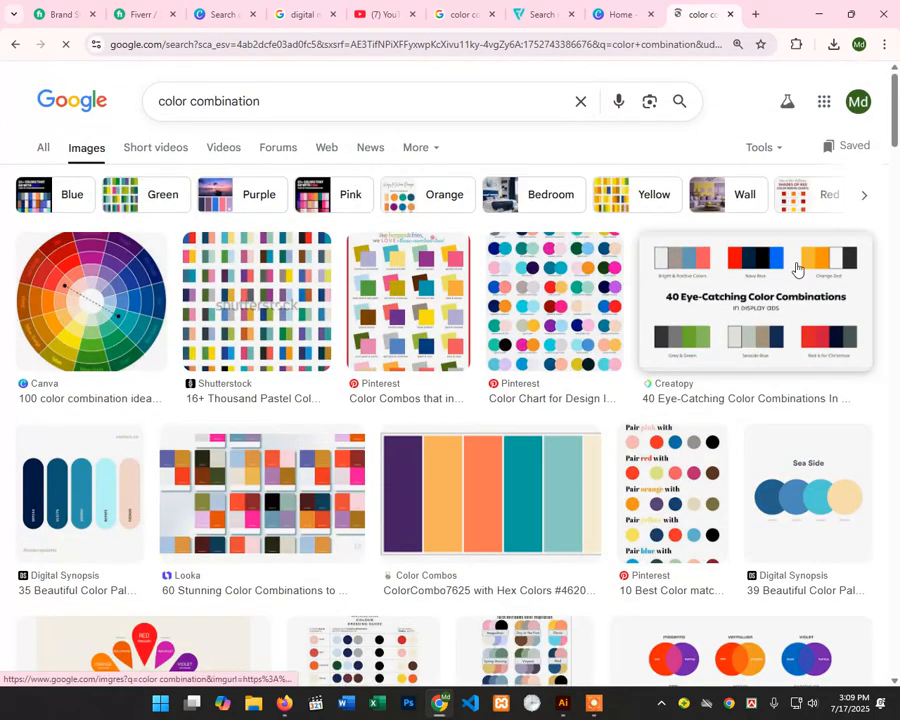
Step: Copy the blue #165b8f from the palette of the Canva business agency template in Firefox and switch to Illustrator
left_click(600, 10)
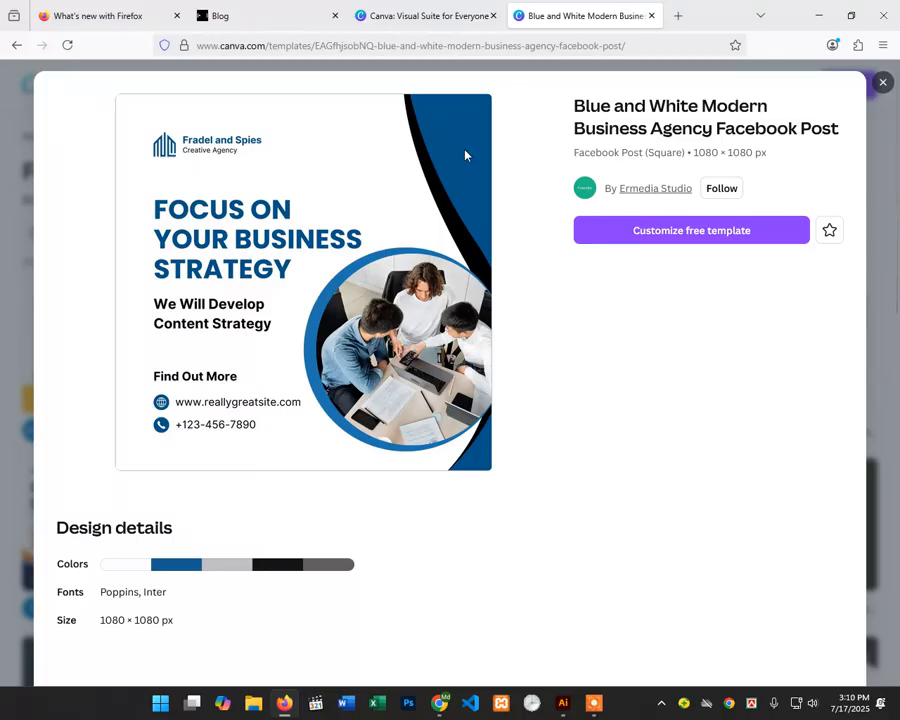
left_click(169, 568)
left_click(214, 566)
left_click(171, 566)
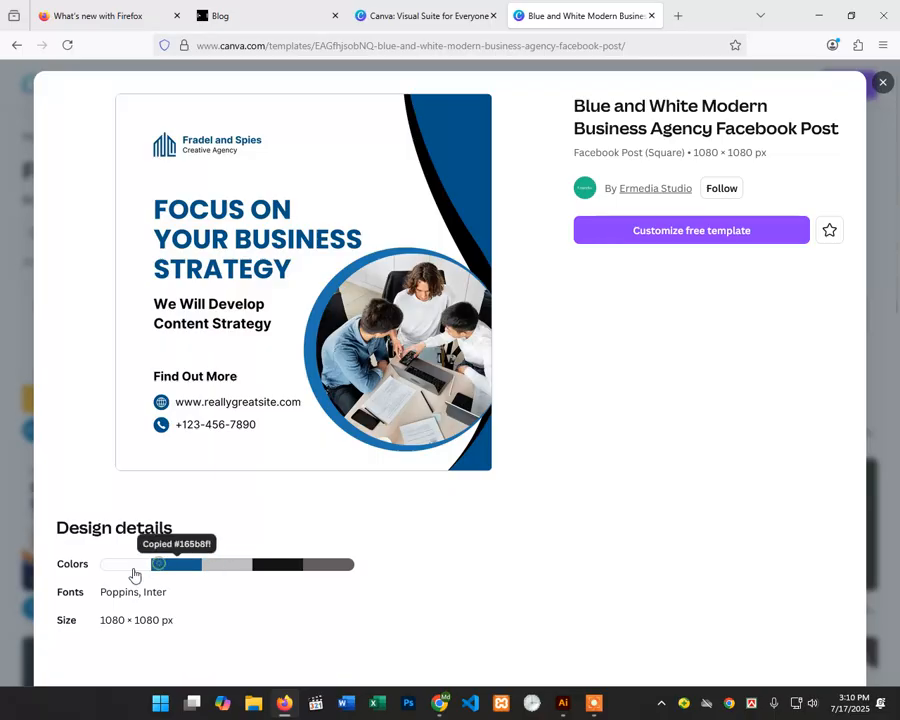
left_click(134, 570)
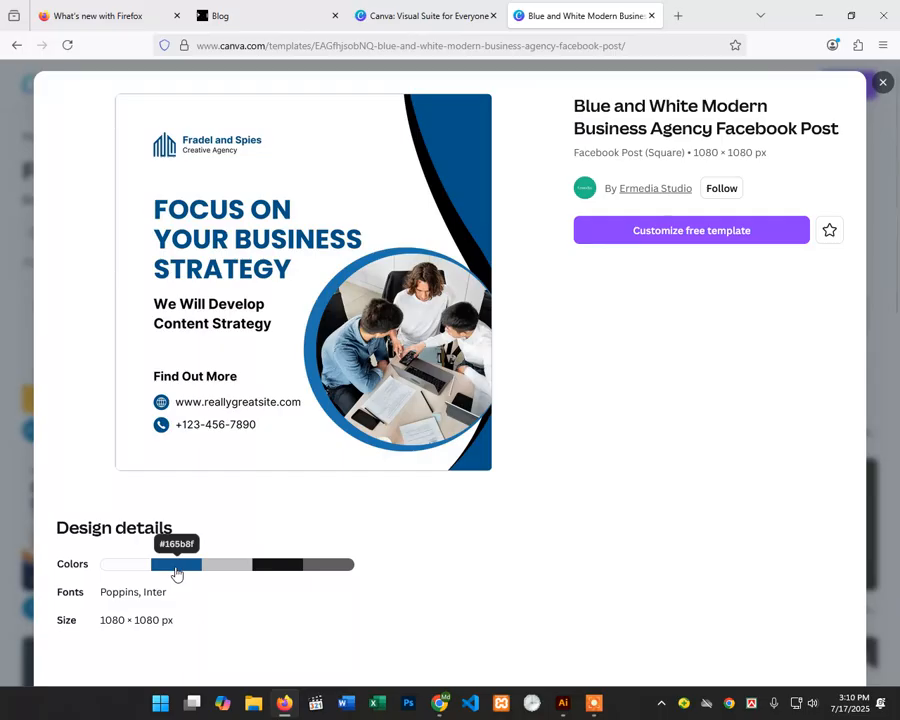
left_click(176, 573)
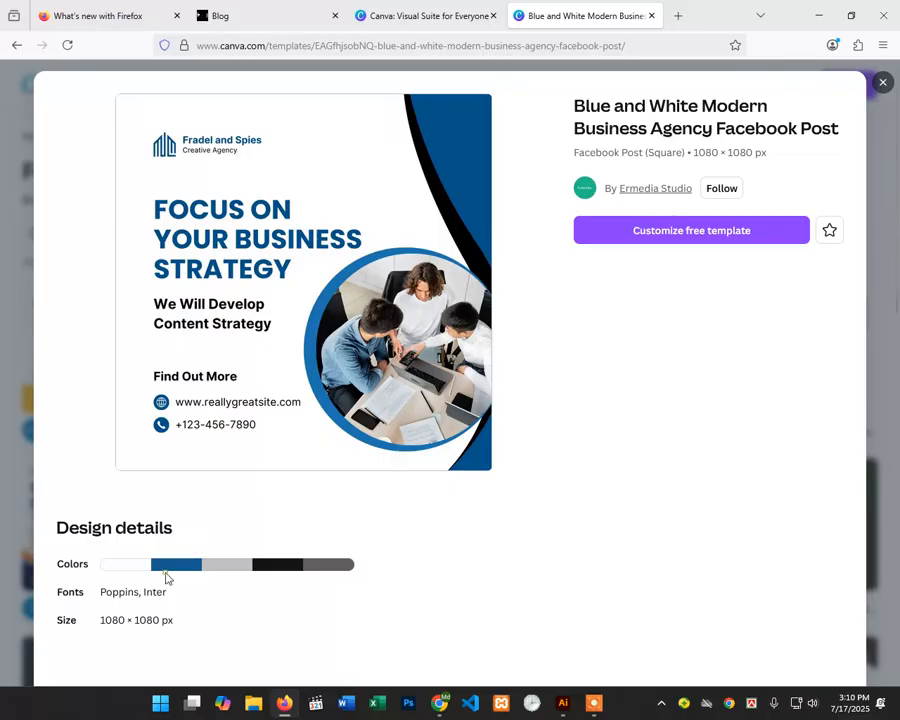
left_click(167, 574)
left_click(562, 704)
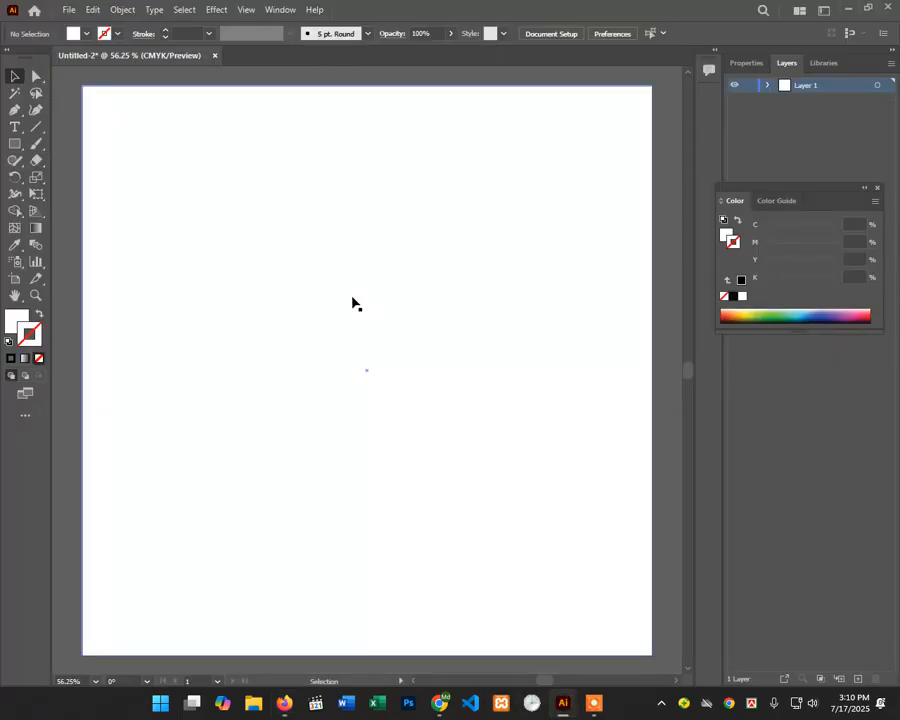
Step: Try moving the background rectangle down the artboard twice, undoing each move
left_click_drag(352, 303, 352, 403)
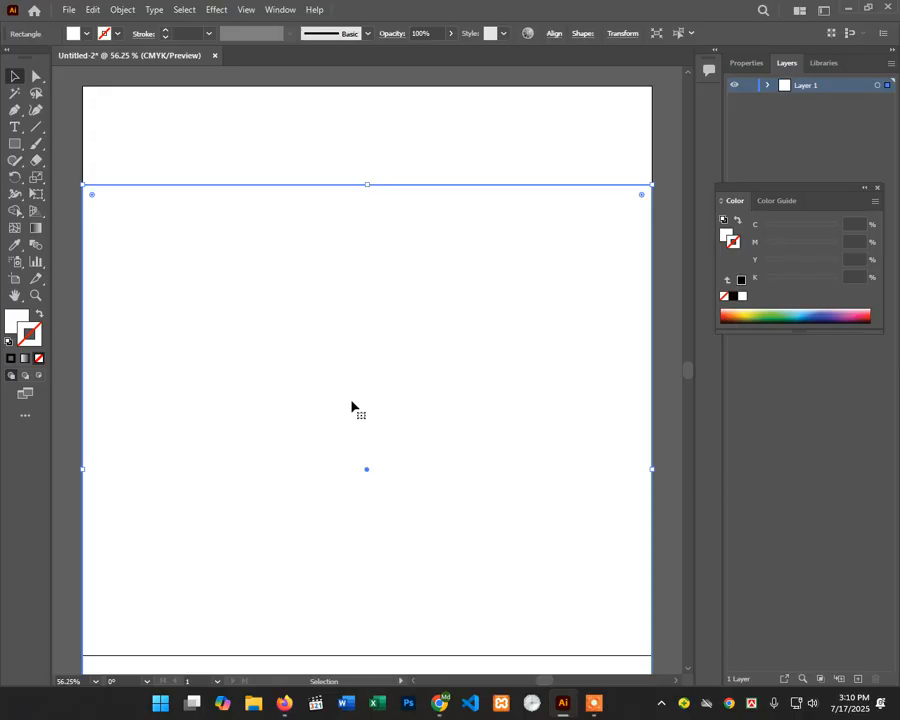
key("a")
key("ctrl+z")
key("v")
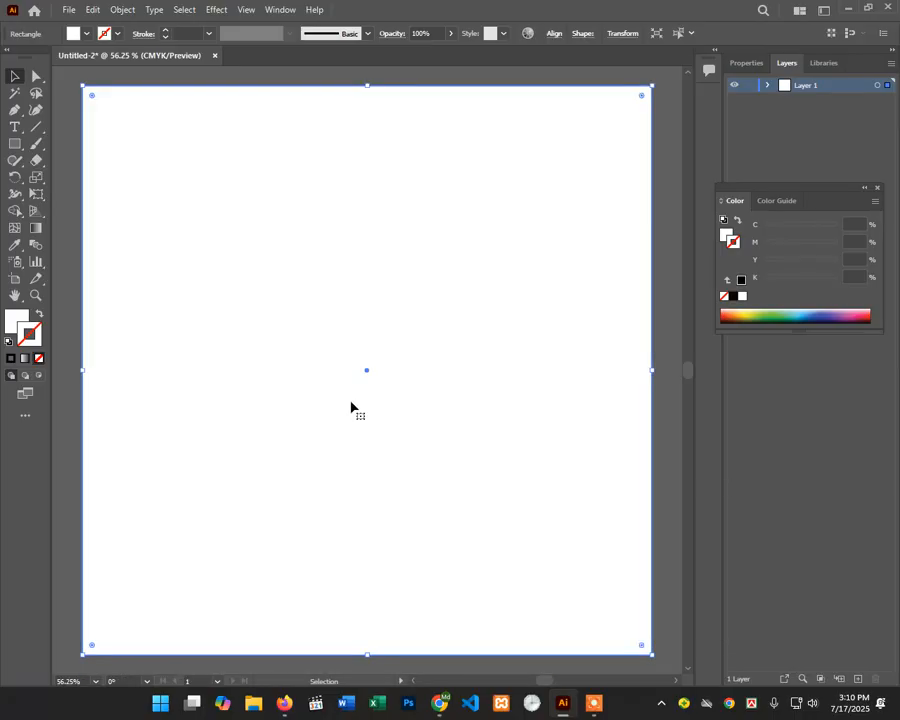
left_click_drag(351, 404, 333, 502)
key("a")
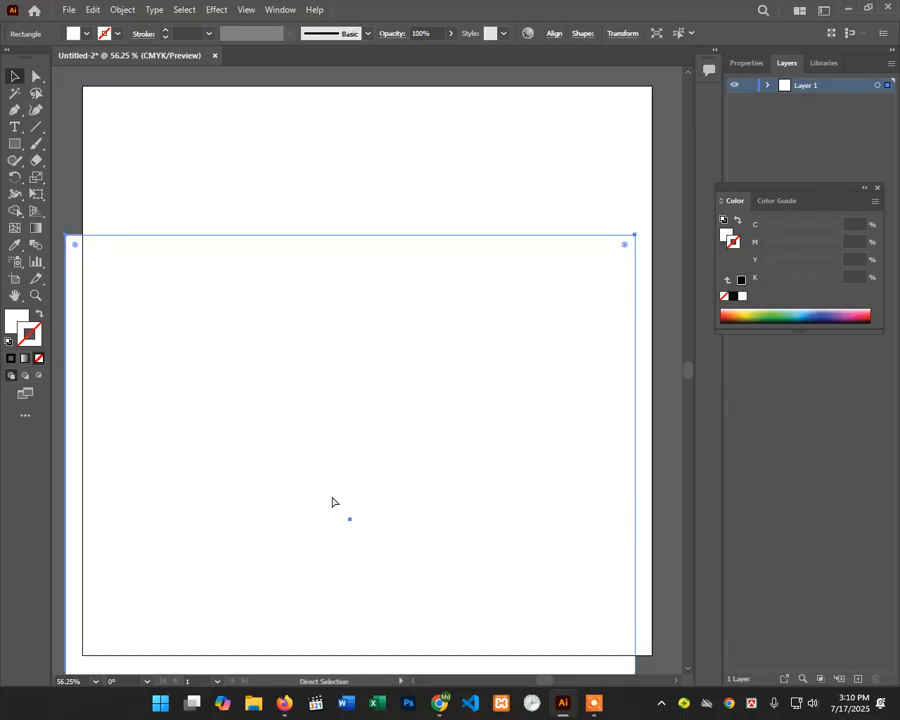
key("ctrl+z")
key("v")
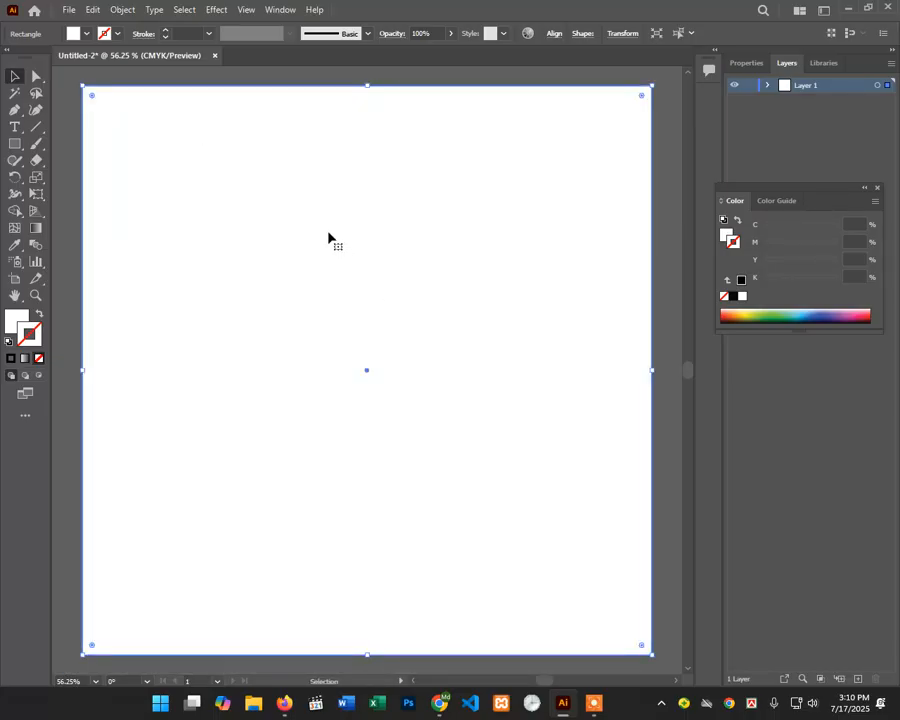
Step: Fill the background rectangle with the copied blue #165b8f
double_click(12, 320)
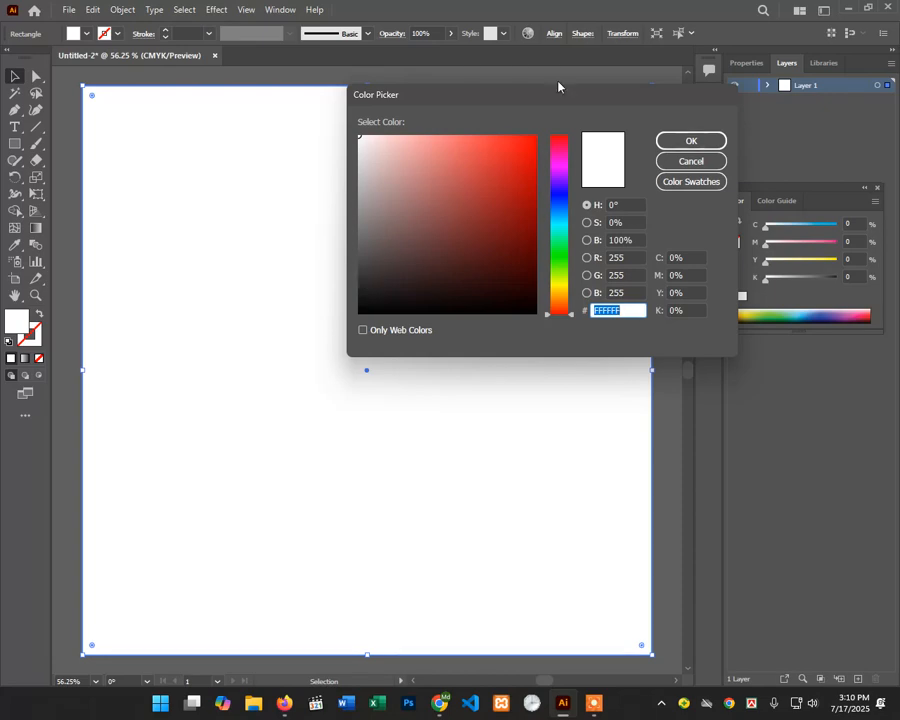
left_click(686, 161)
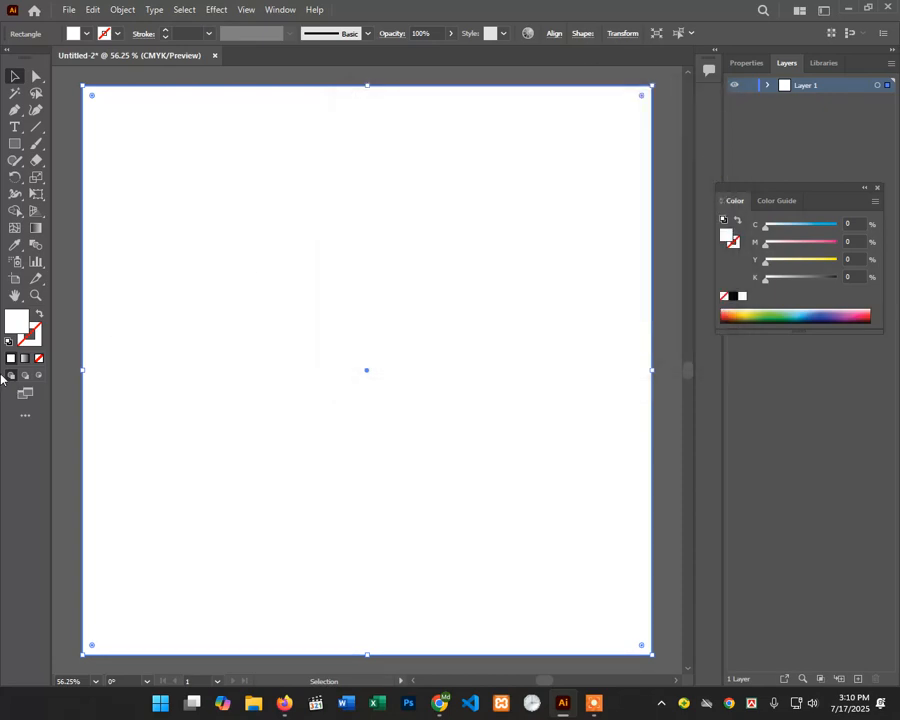
double_click(17, 323)
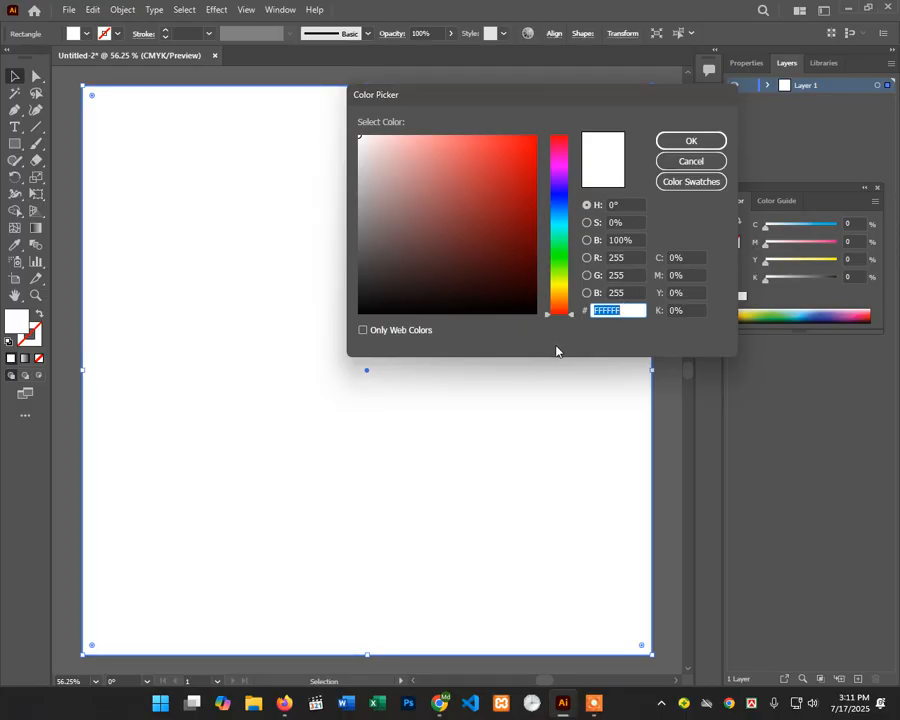
key("ctrl+v")
left_click(690, 141)
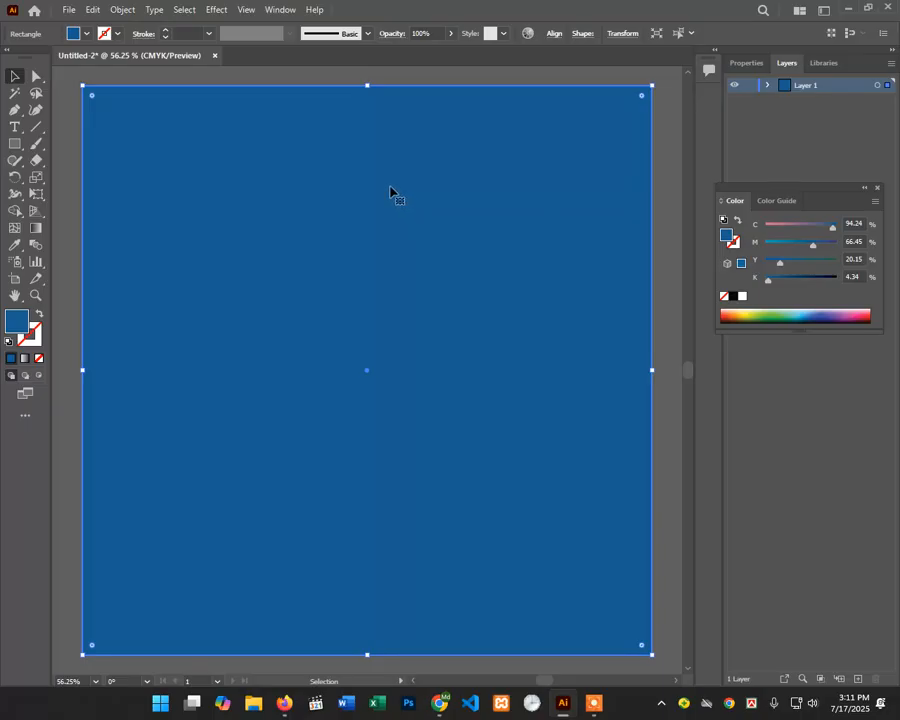
key("ctrl+s")
Step: Switch to Firefox and check the grey and black color codes in the Canva template's palette
left_click(440, 704)
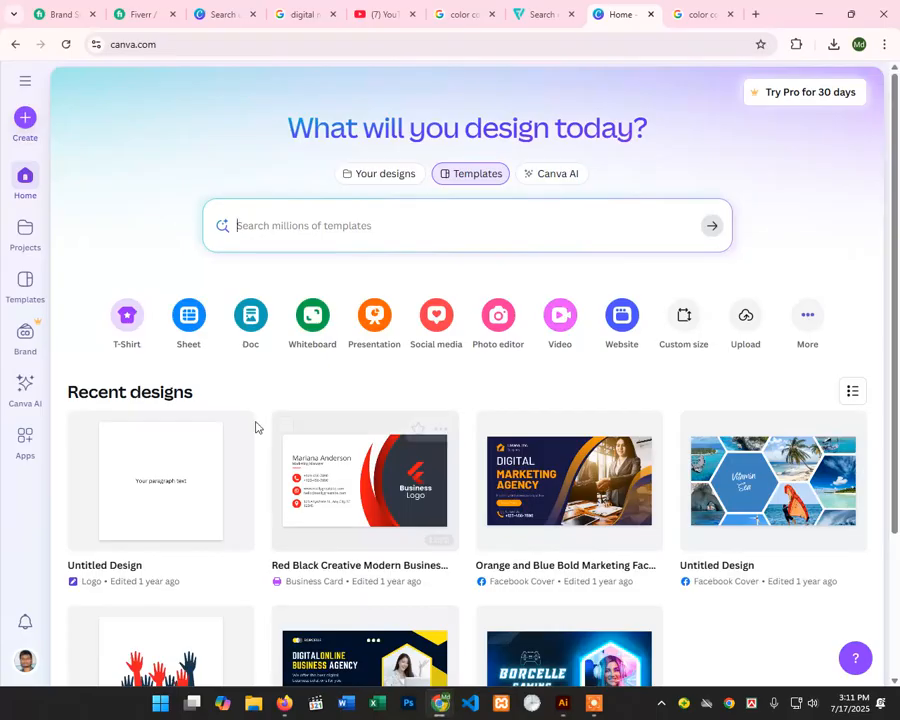
left_click(285, 700)
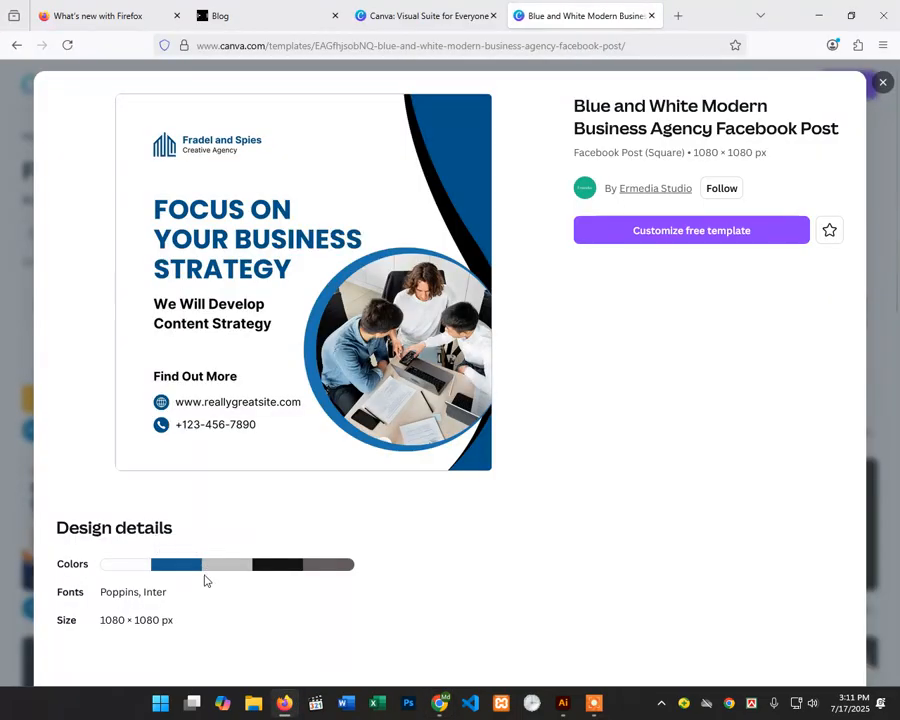
left_click(209, 572)
left_click(268, 567)
left_click(316, 563)
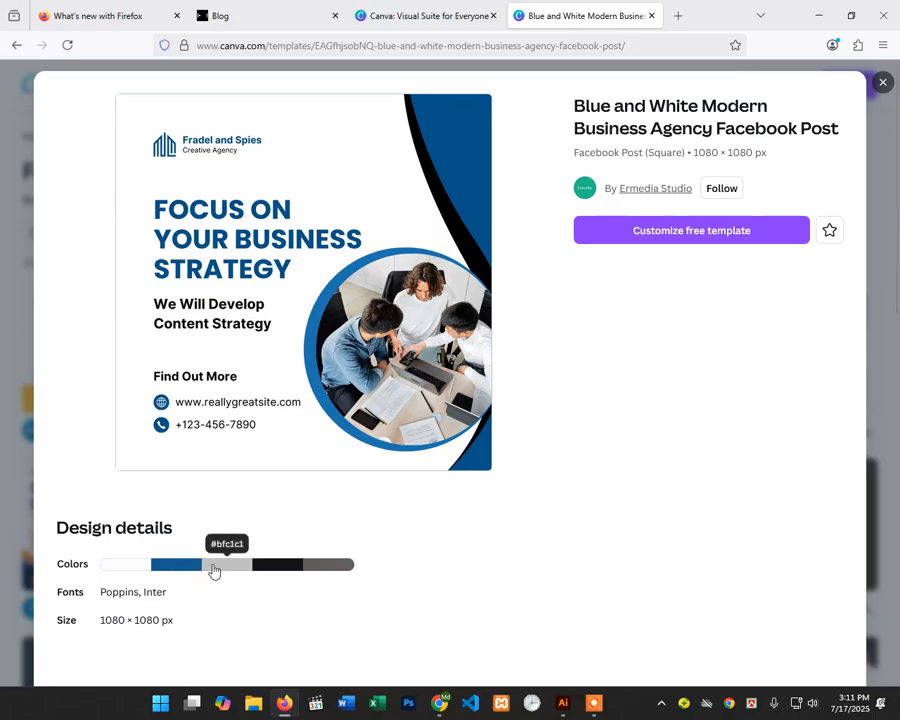
left_click(214, 568)
left_click(270, 568)
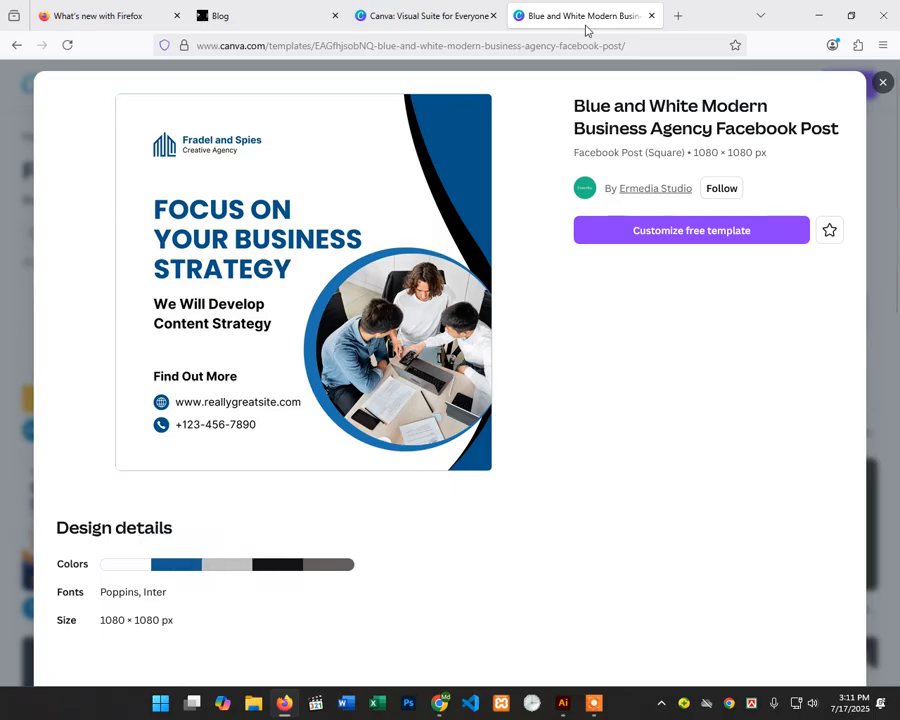
left_click(815, 15)
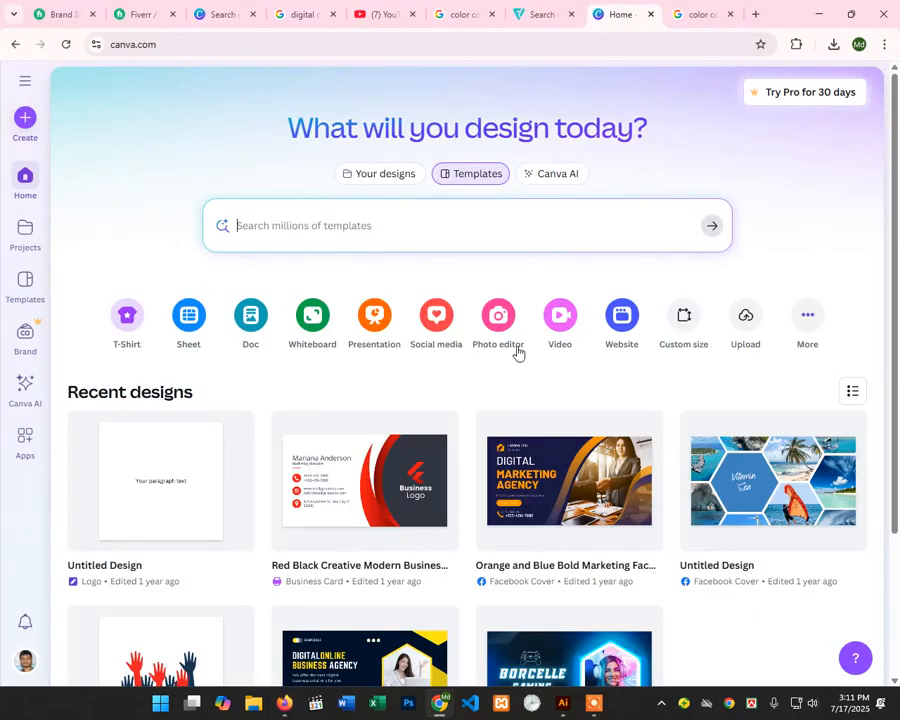
Step: In Chrome, examine the color combination image results and the images related to the Digital Synopsis green palette
left_click(716, 15)
scroll(711, 374, "down", 15)
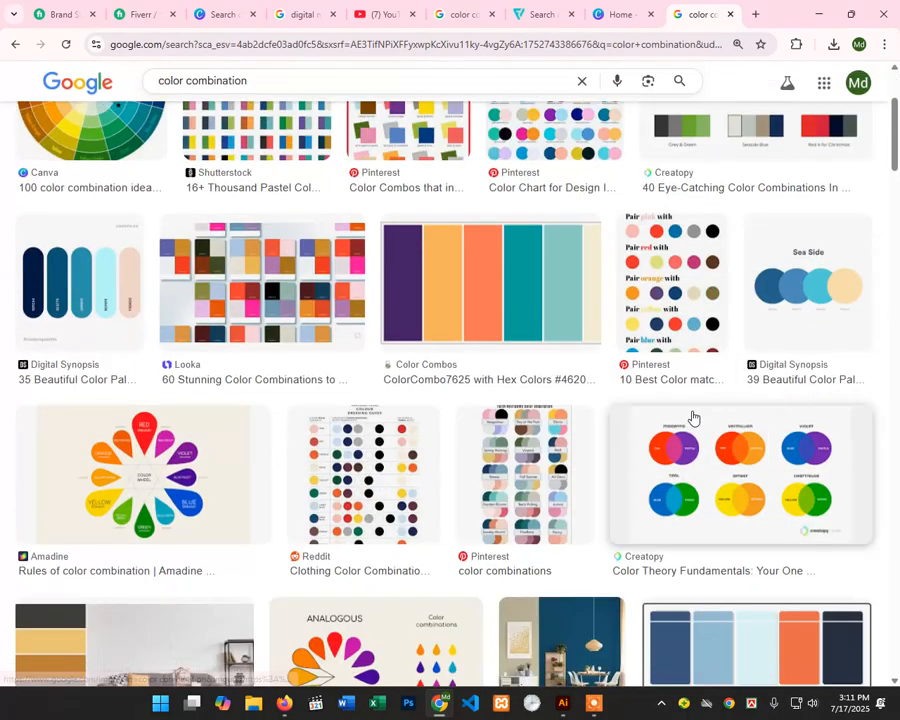
scroll(476, 392, "down", 12)
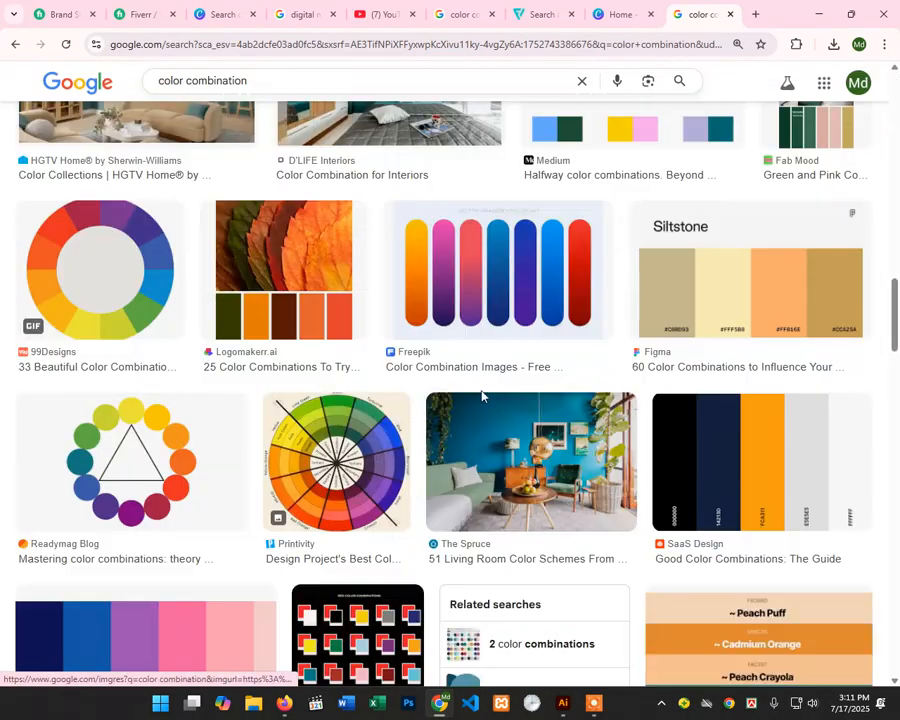
scroll(476, 392, "down", 8)
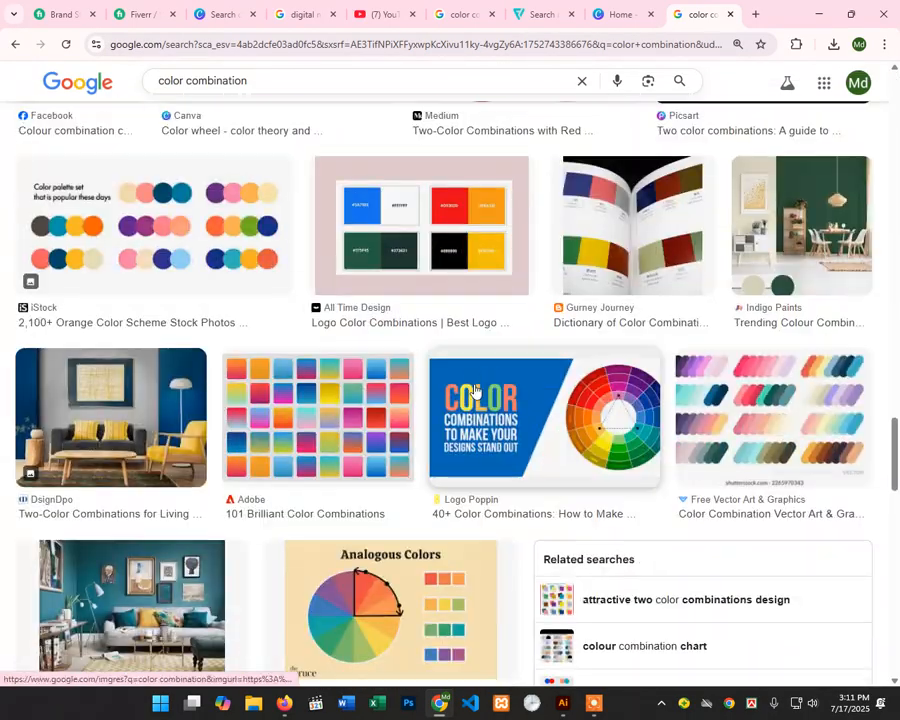
scroll(257, 350, "up", 7)
scroll(240, 300, "up", 2)
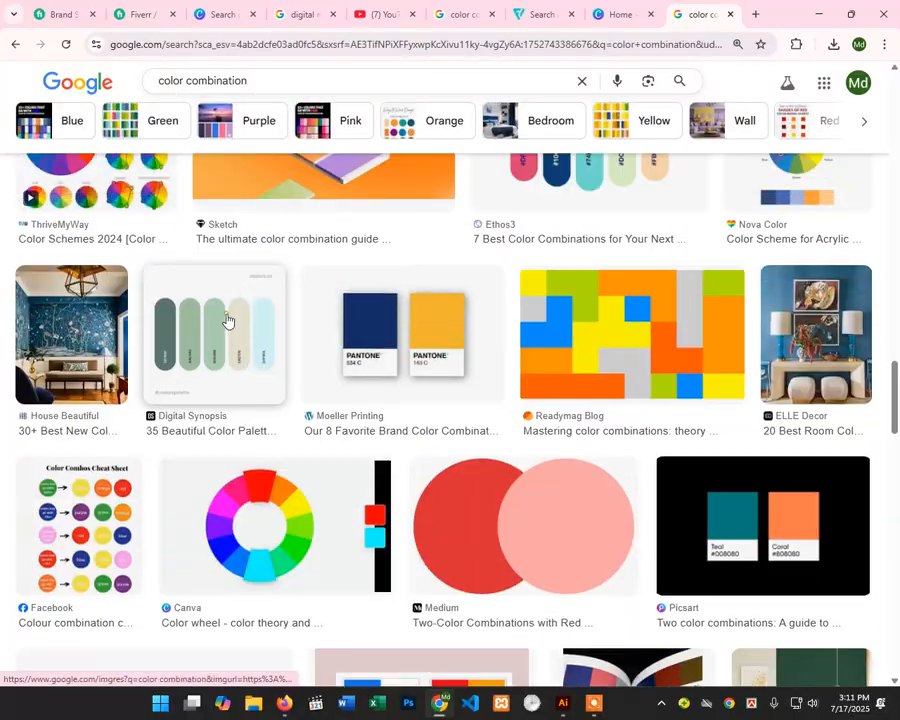
left_click(226, 316)
scroll(754, 363, "down", 10)
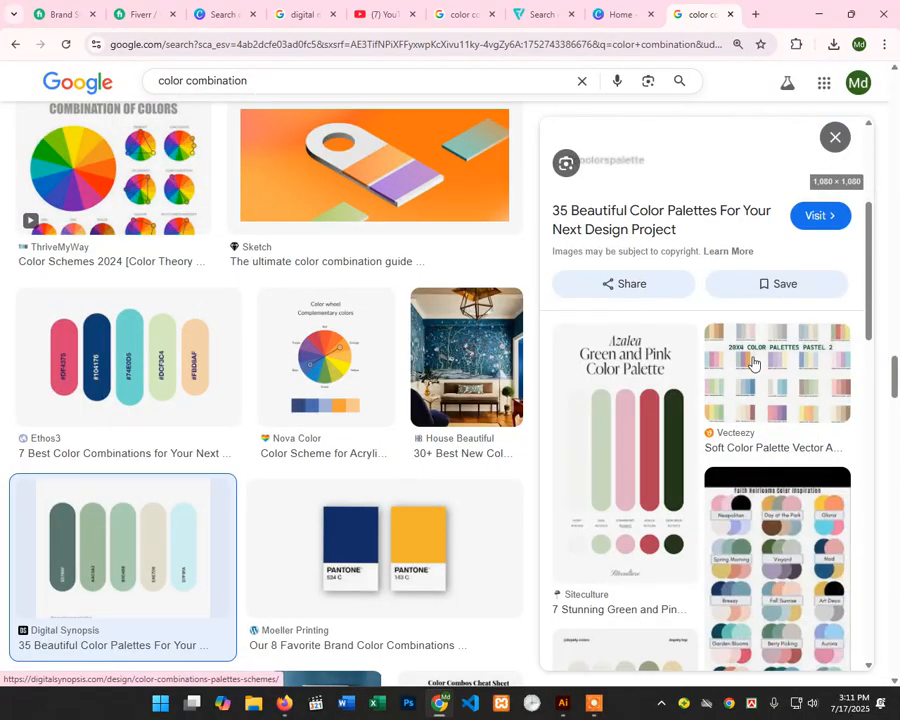
scroll(750, 364, "down", 2)
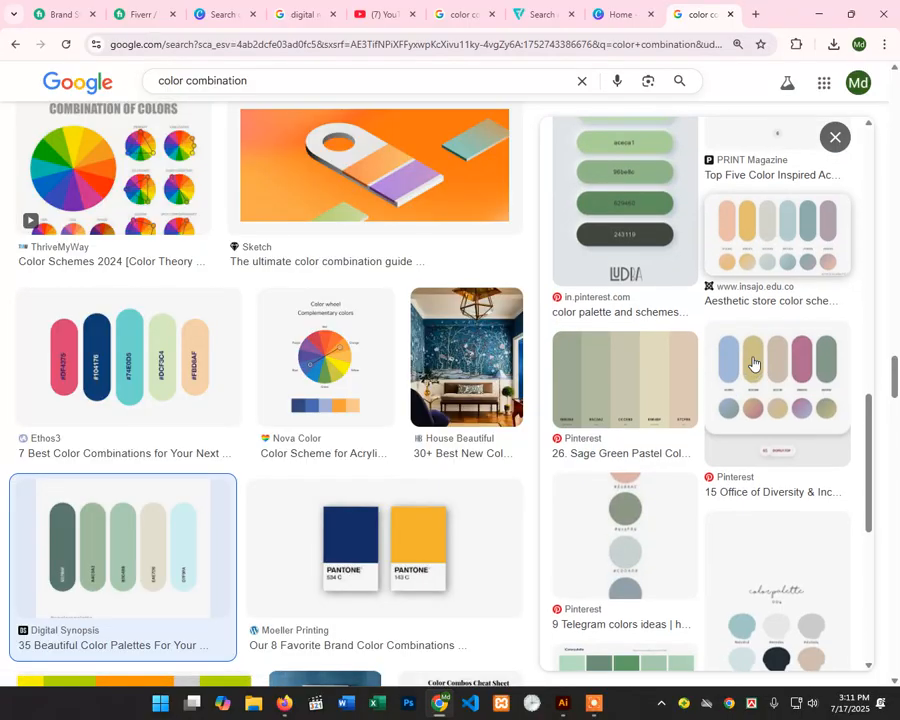
scroll(720, 364, "up", 3)
Step: Open the PRINT Magazine palette of greens, dark blue and black, copy its image and return to Illustrator
left_click(766, 362)
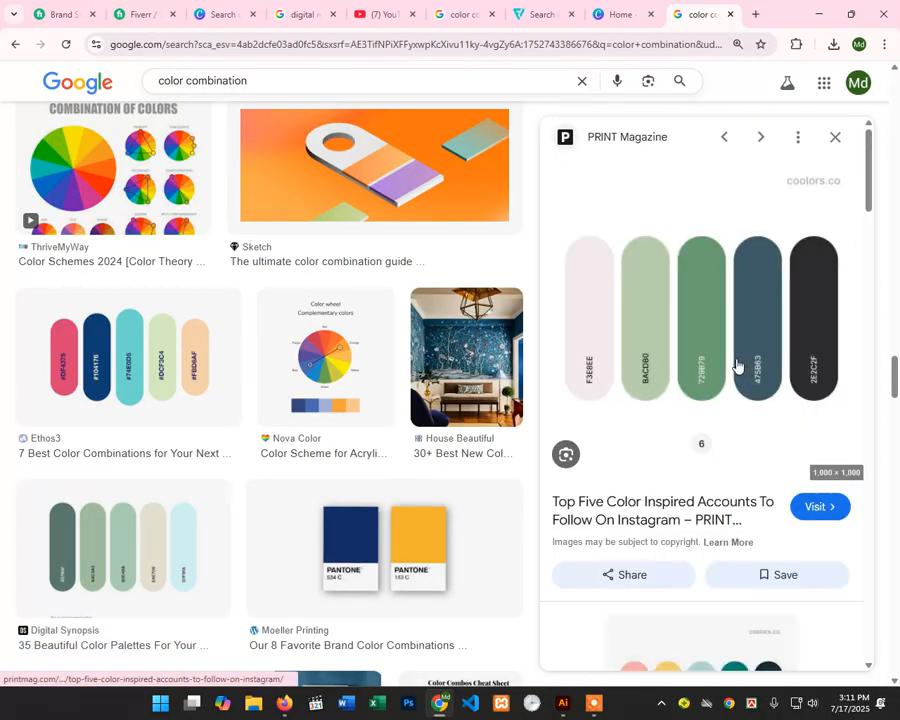
right_click(705, 279)
left_click(763, 507)
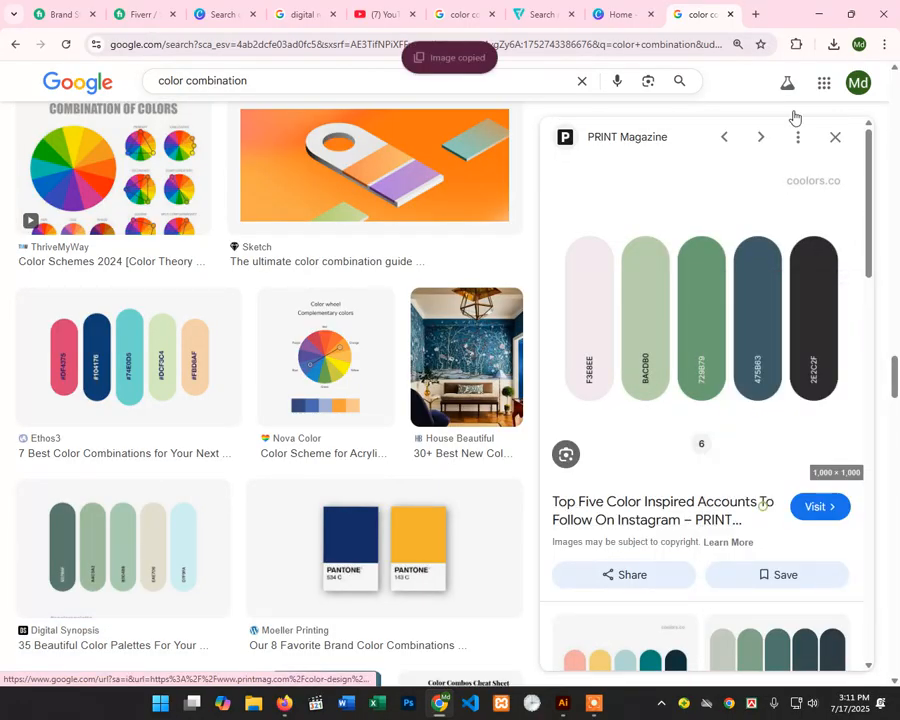
left_click(818, 14)
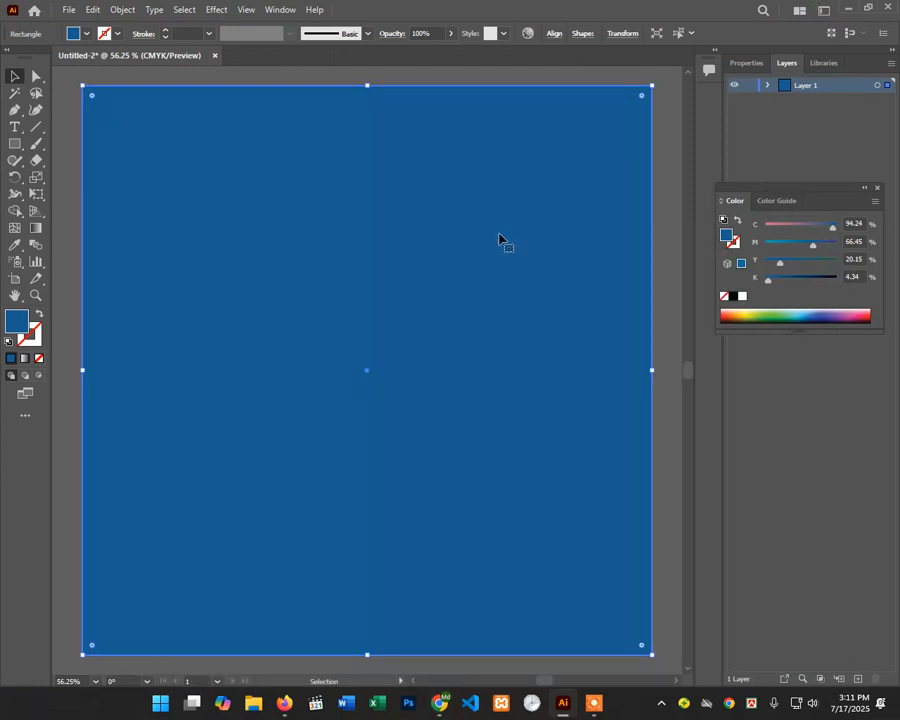
Step: Paste the copied palette image into the document and move it off the artboard, above the blue rectangle
key("ctrl+space")
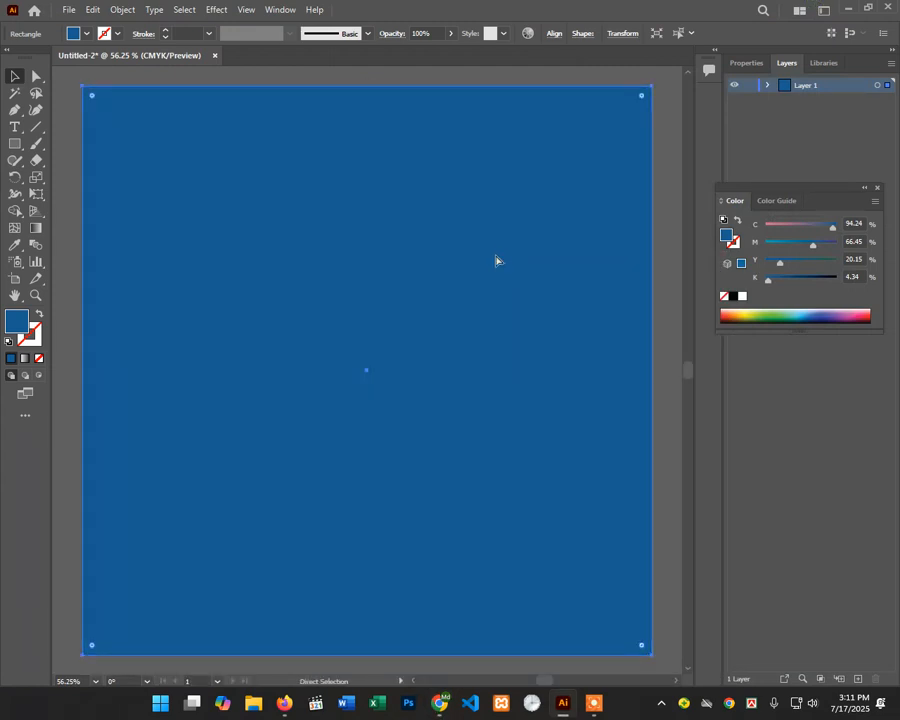
key("ctrl+minus")
key("ctrl+minus")
key("ctrl+minus")
key("ctrl+minus")
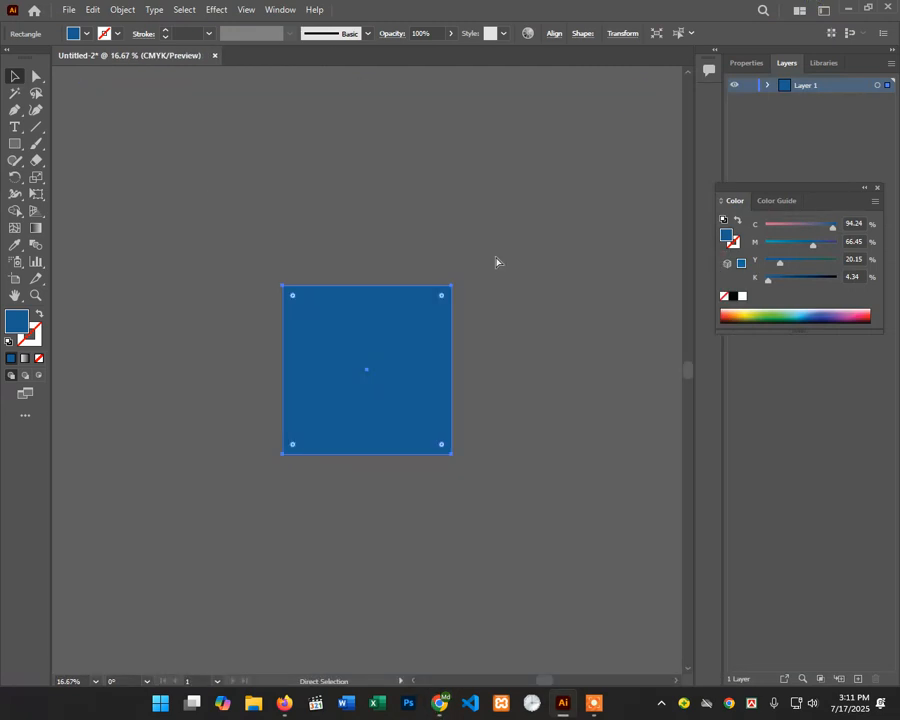
key("ctrl+v")
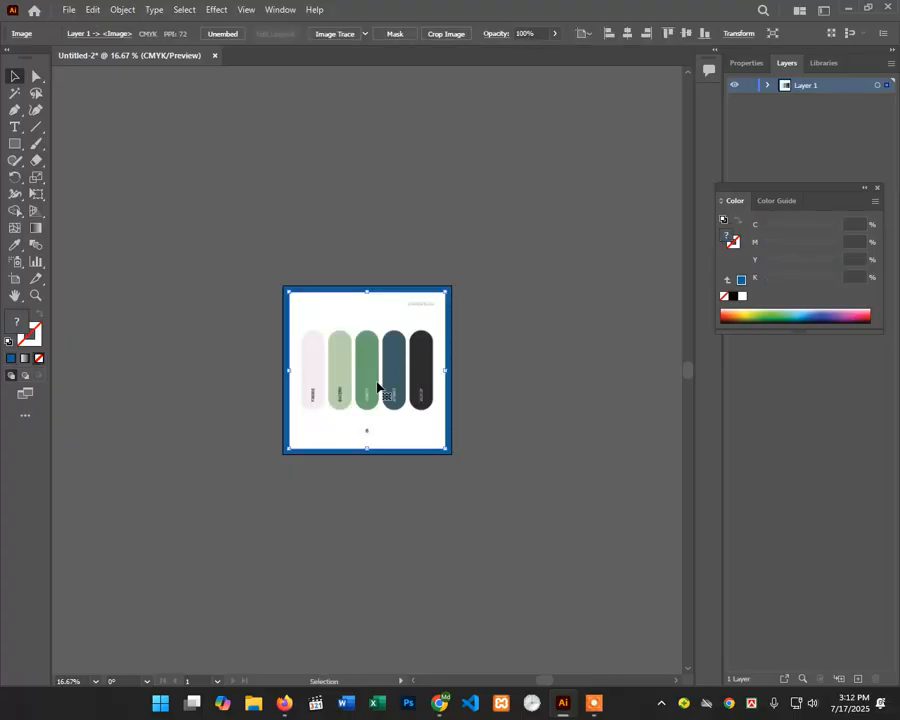
left_click_drag(377, 386, 370, 215)
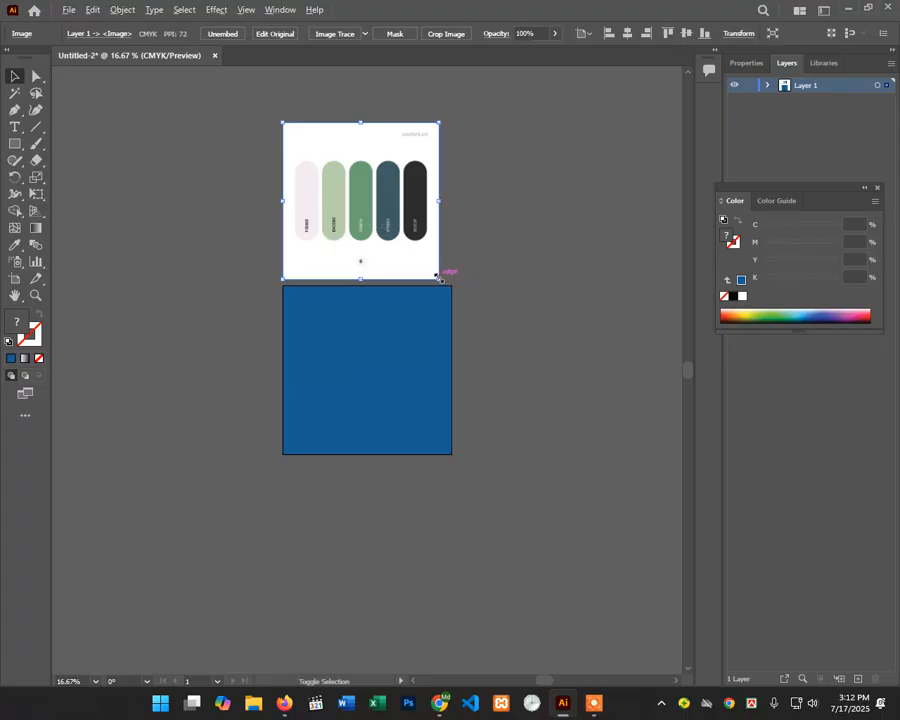
Step: Scale the palette image down and place it just above the top edge of the blue background rectangle
left_click_drag(440, 278, 484, 333)
scroll(462, 328, "up", 4)
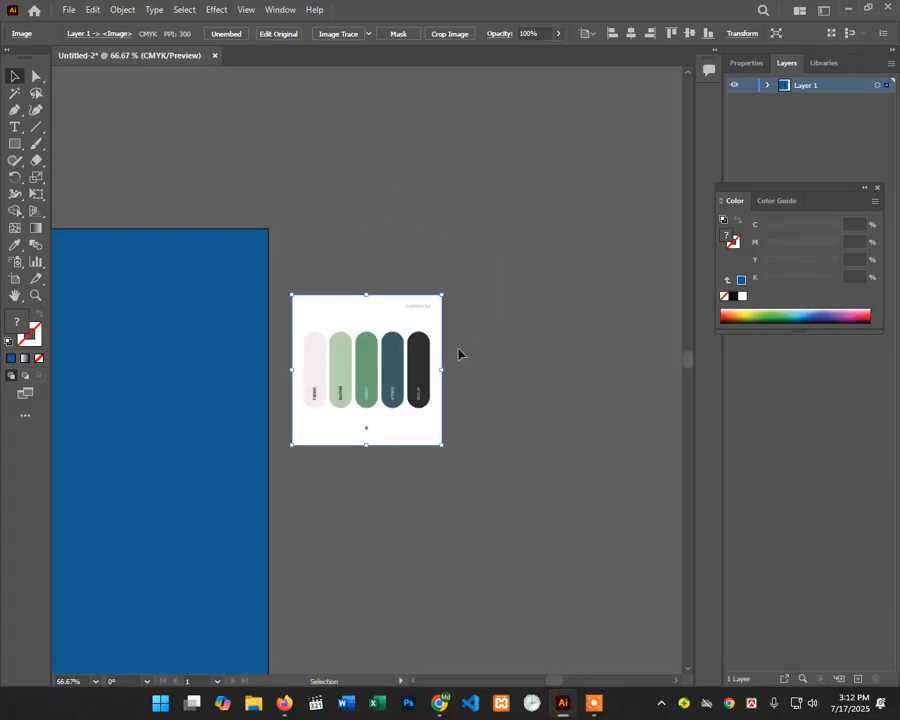
key("space")
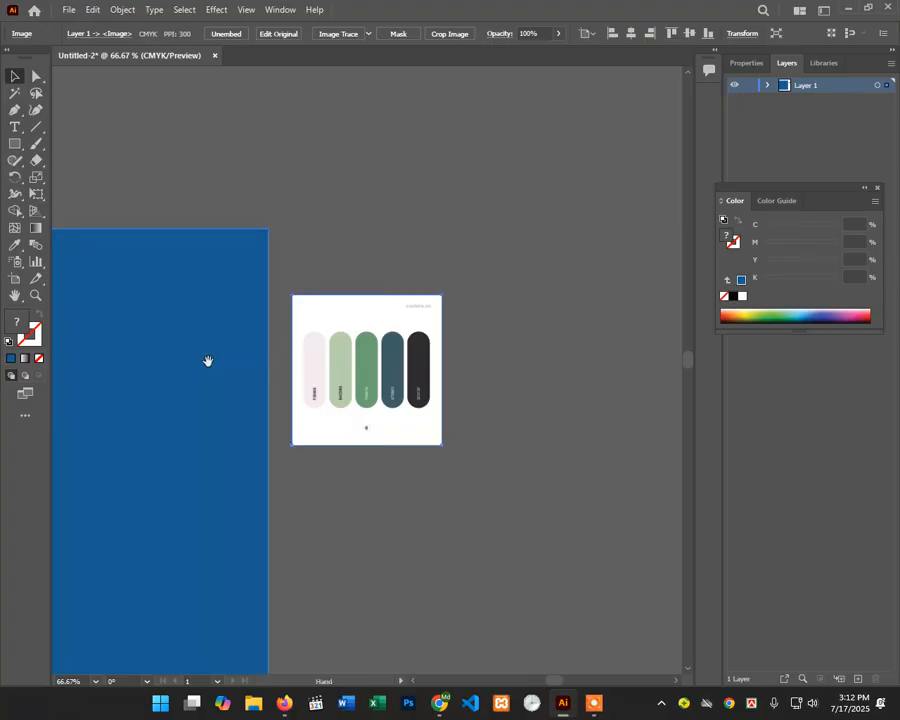
left_click_drag(208, 361, 542, 264)
scroll(651, 301, "up", 1)
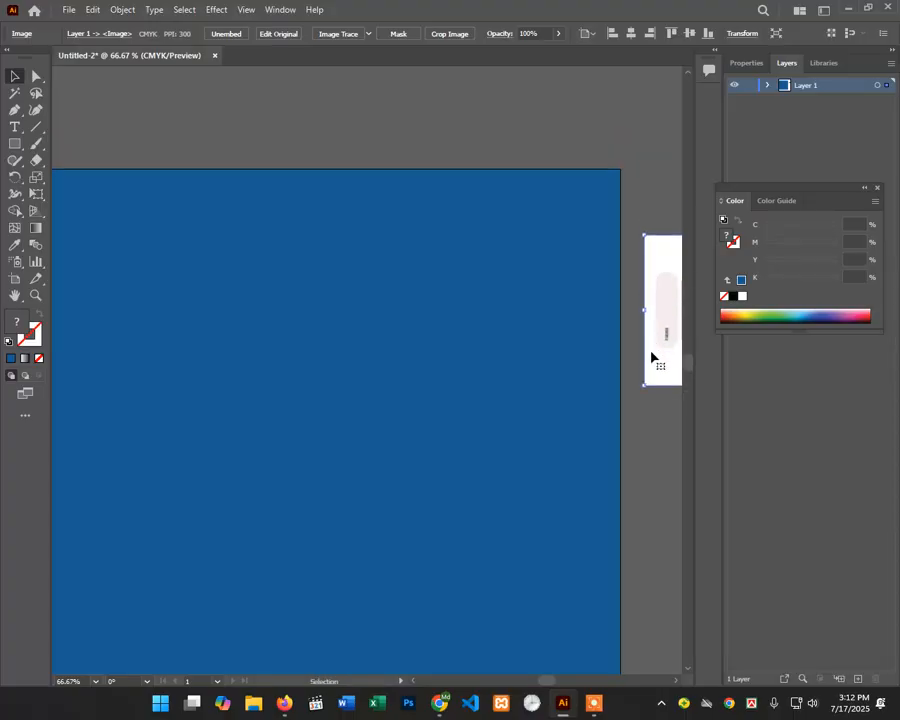
left_click_drag(651, 357, 426, 138)
scroll(466, 303, "up", 2)
left_click_drag(350, 359, 424, 300)
left_click(423, 298)
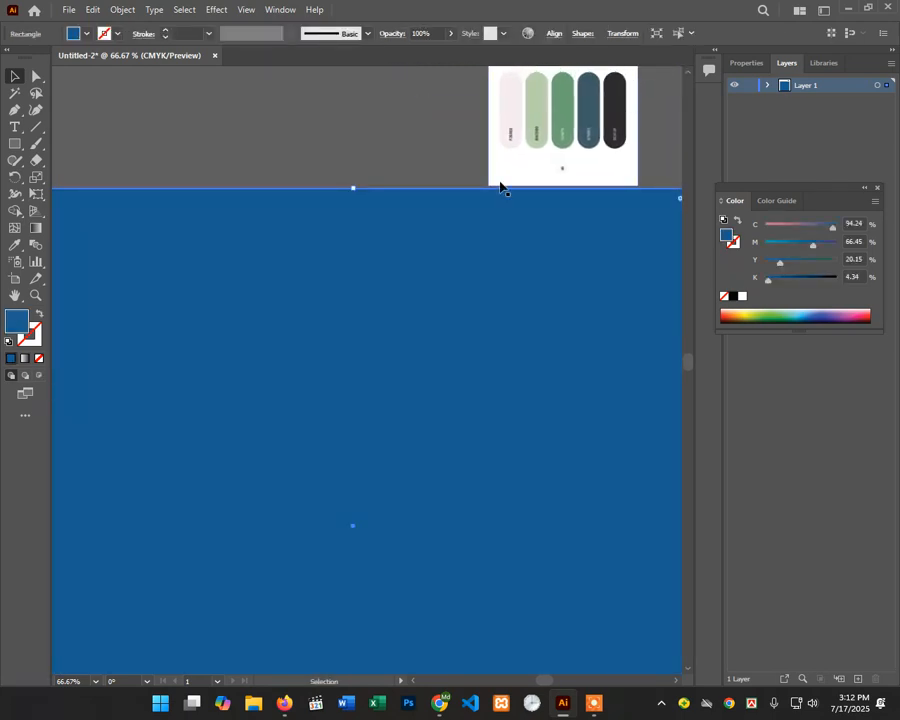
Step: Recolor the background rectangle with the dark slate blue sampled from the palette image using the Eyedropper
left_click(14, 247)
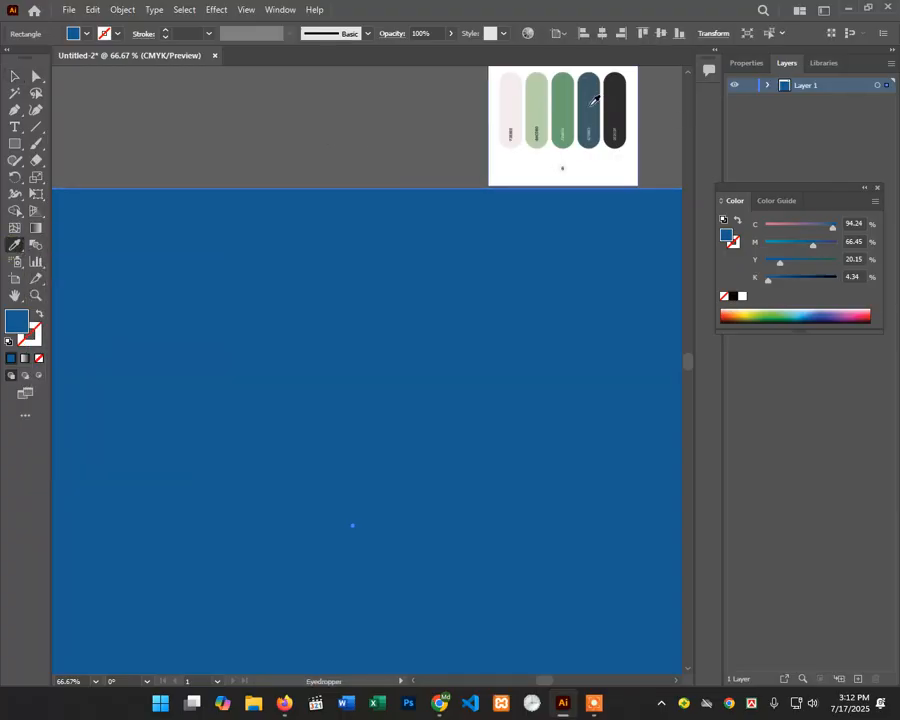
left_click(564, 97)
left_click(594, 95)
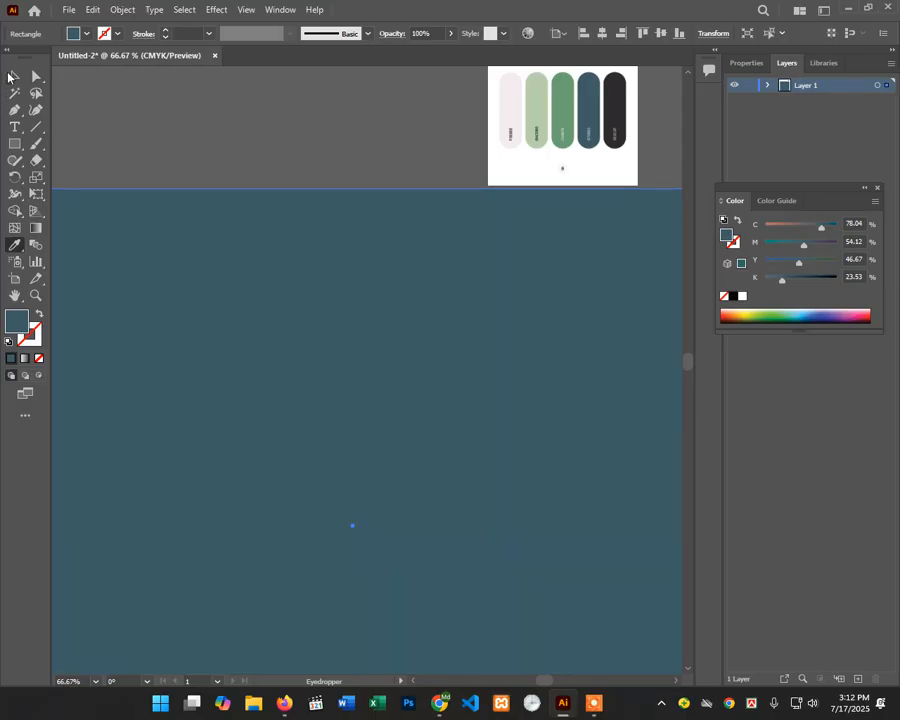
left_click(10, 76)
left_click(98, 98)
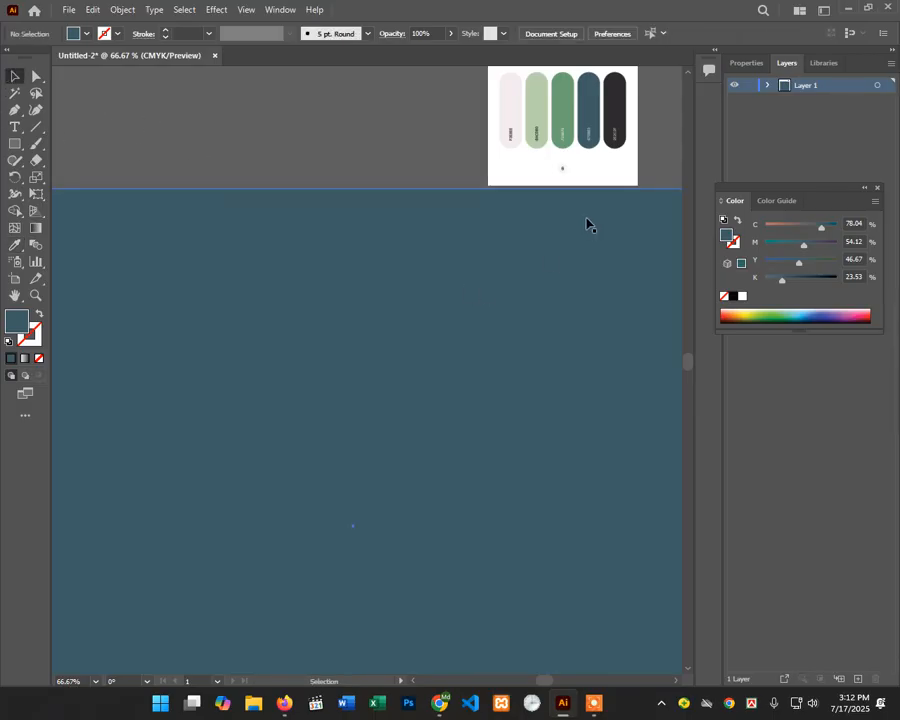
Step: Adjust the background rectangle's fill to a deeper, more saturated teal blue, about C 91, M 59, Y 45, K 27
left_click(307, 300)
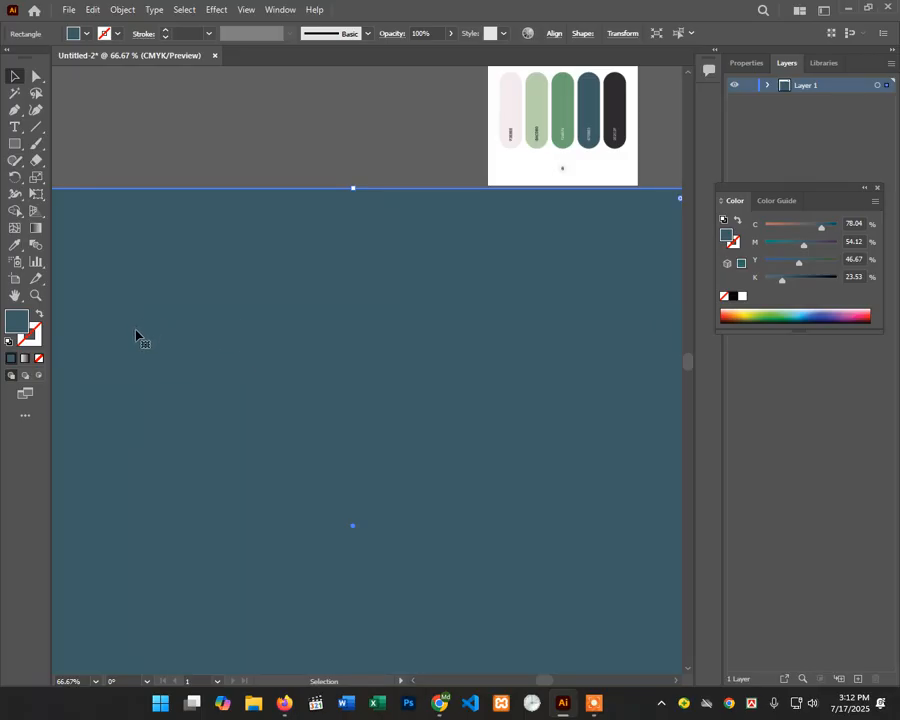
double_click(20, 321)
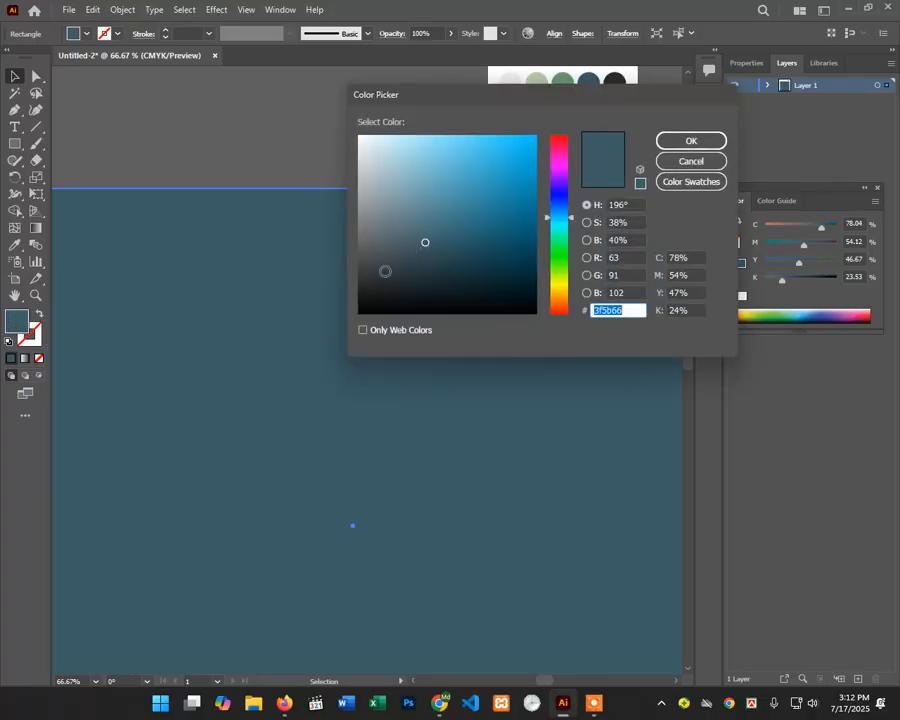
left_click(479, 236)
left_click_drag(479, 236, 489, 238)
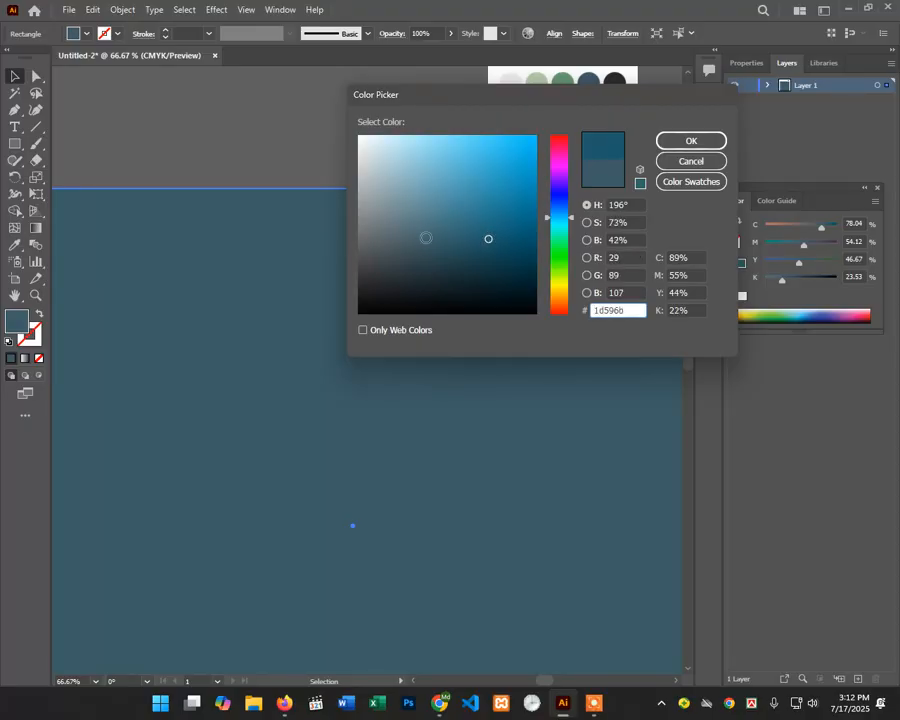
left_click_drag(426, 238, 495, 244)
left_click(684, 142)
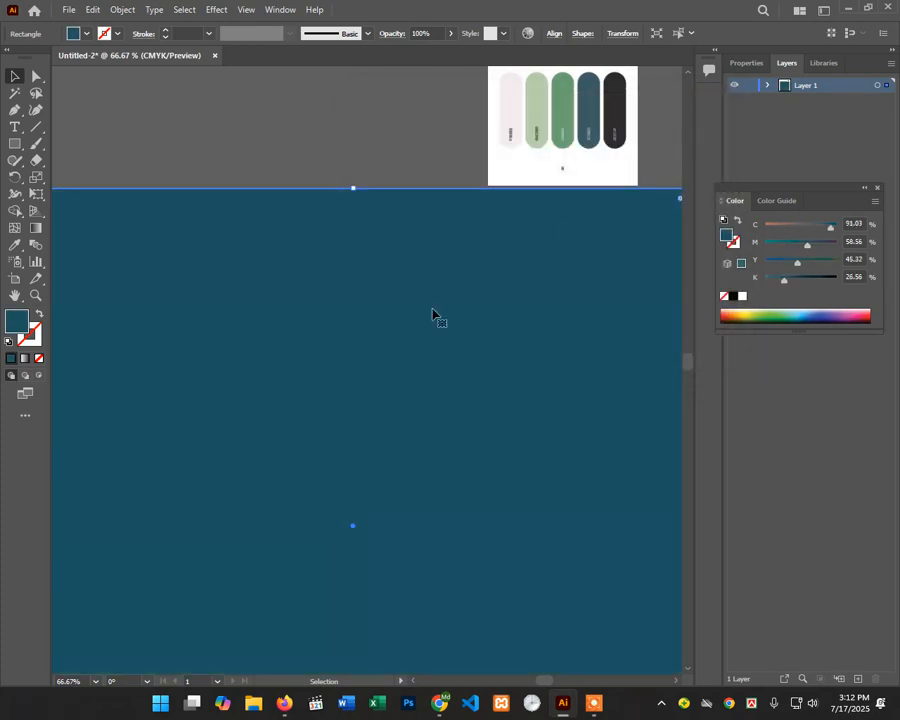
Step: Draw a large circle slightly wider than the artboard, centered near its lower-right corner and extending past the right and bottom edges
scroll(433, 314, "up", 2)
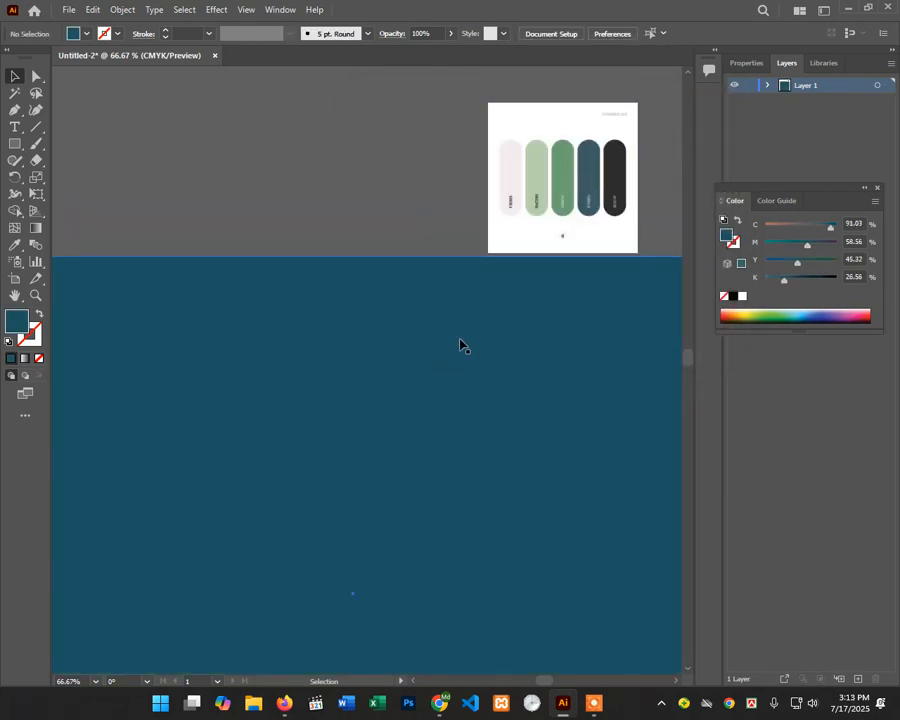
scroll(459, 345, "up", 2)
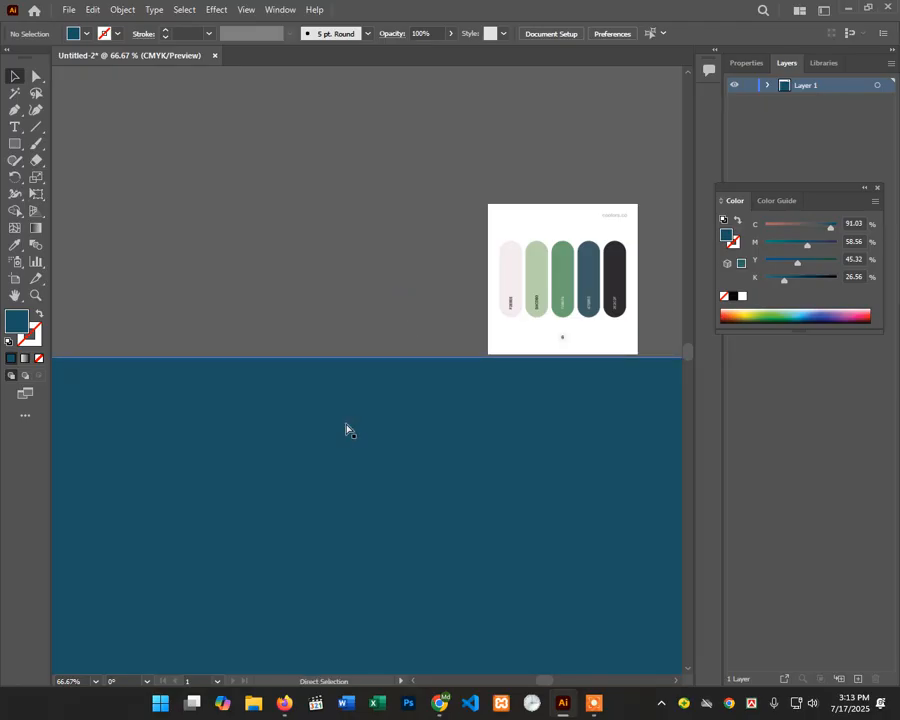
key("ctrl+minus")
key("ctrl+minus")
key("ctrl+minus")
scroll(366, 520, "down", 3)
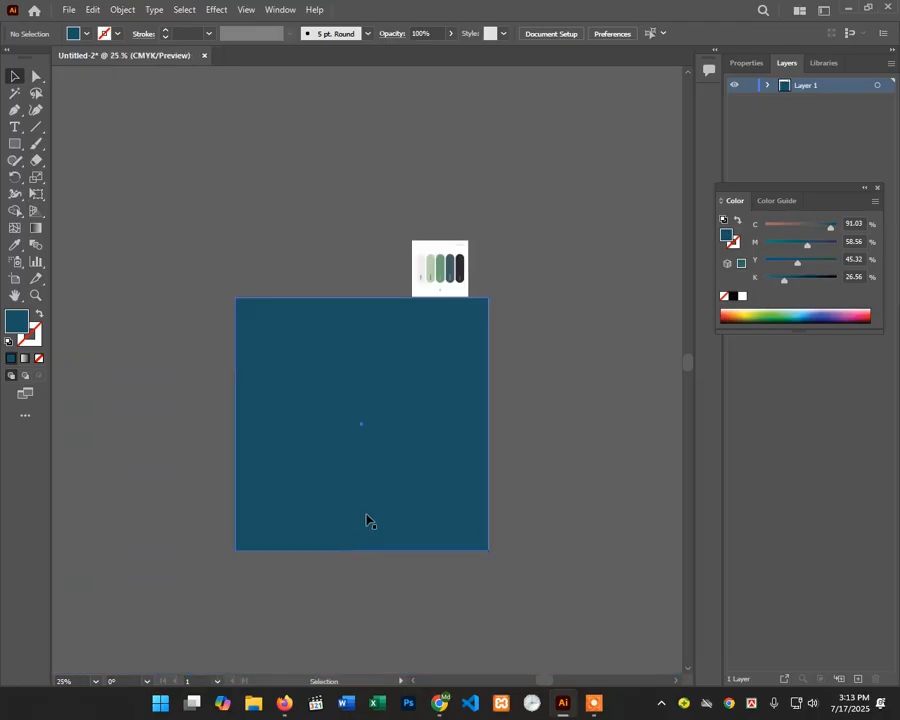
key("ctrl+plus")
key("ctrl+plus")
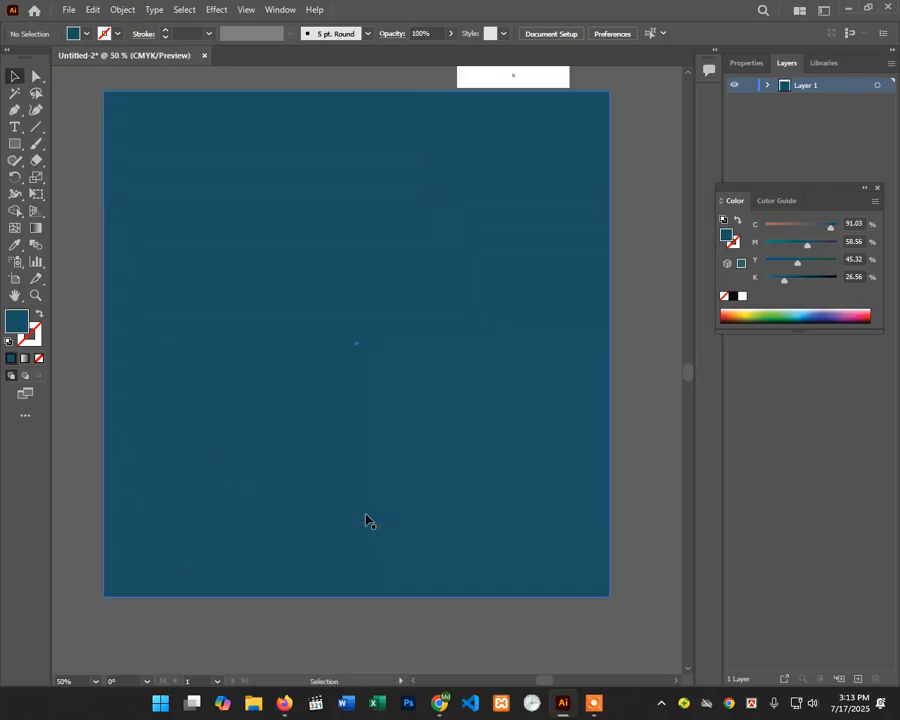
scroll(441, 474, "down", 2)
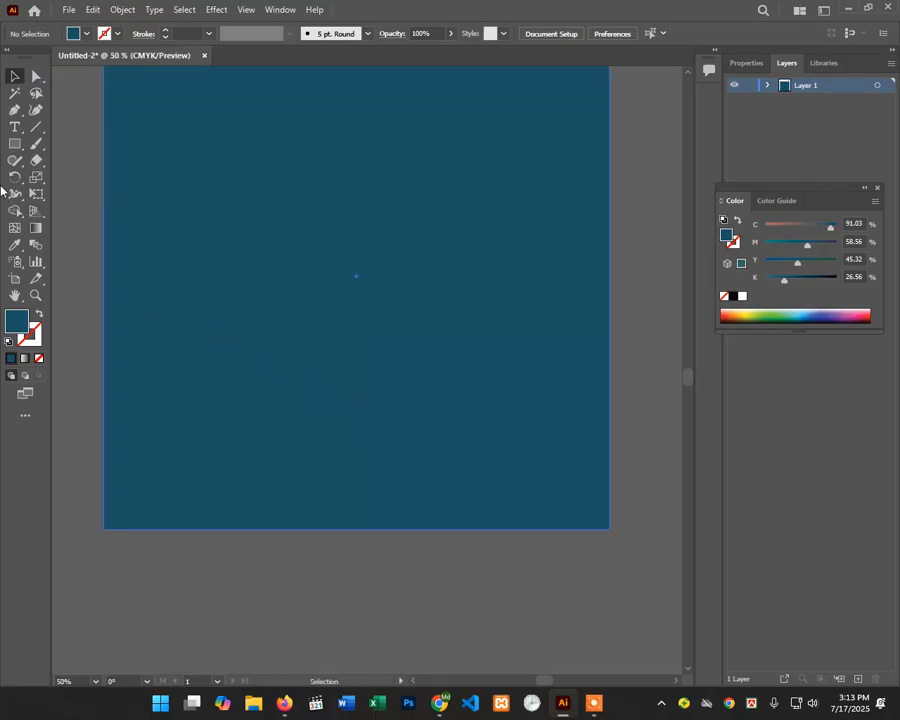
left_click(12, 145)
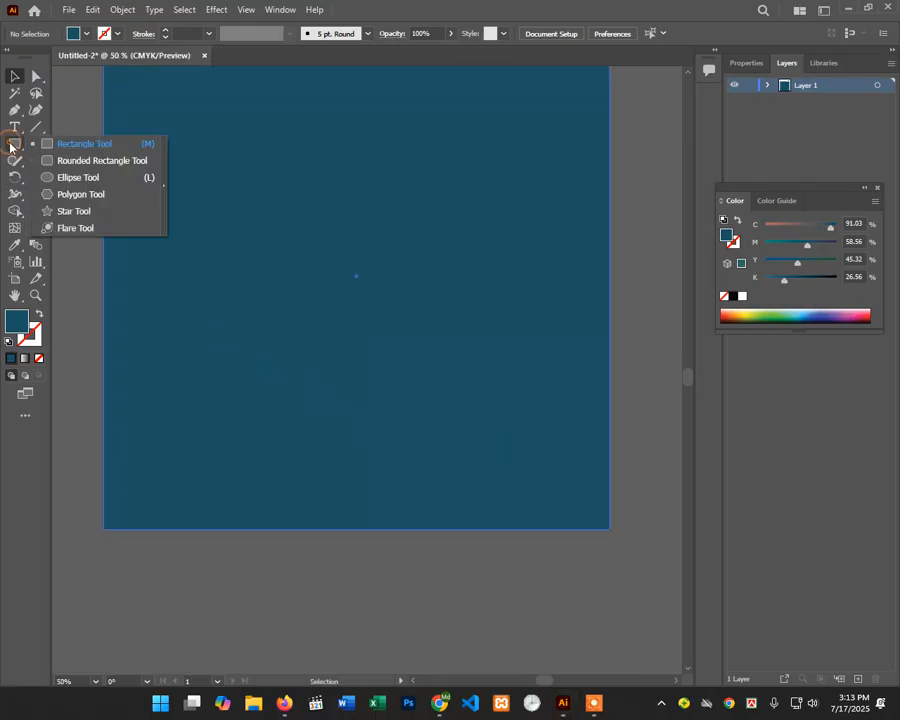
left_click(60, 179)
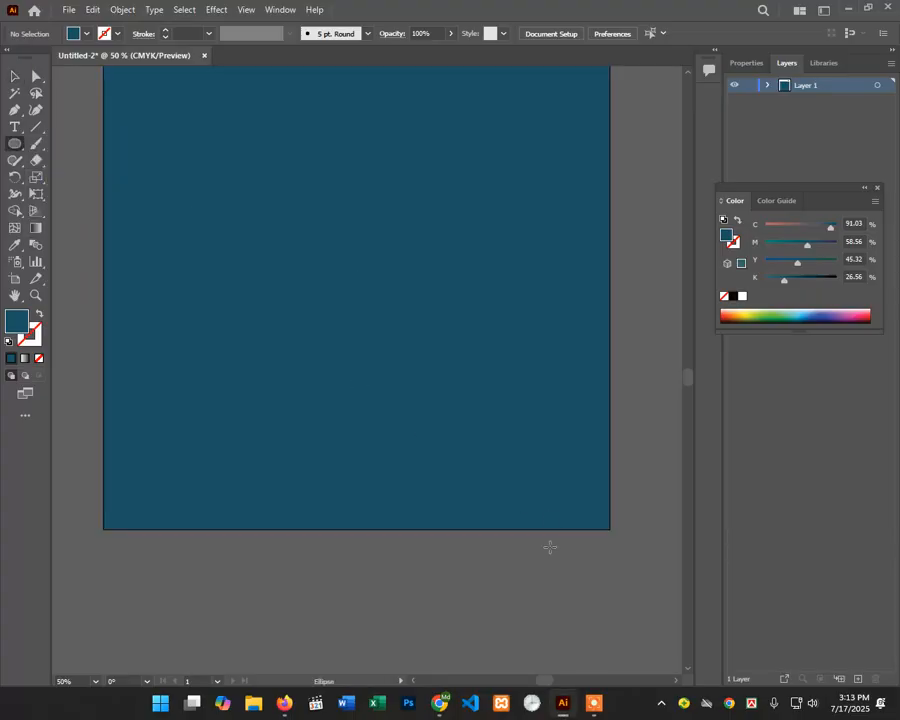
key("alt+space")
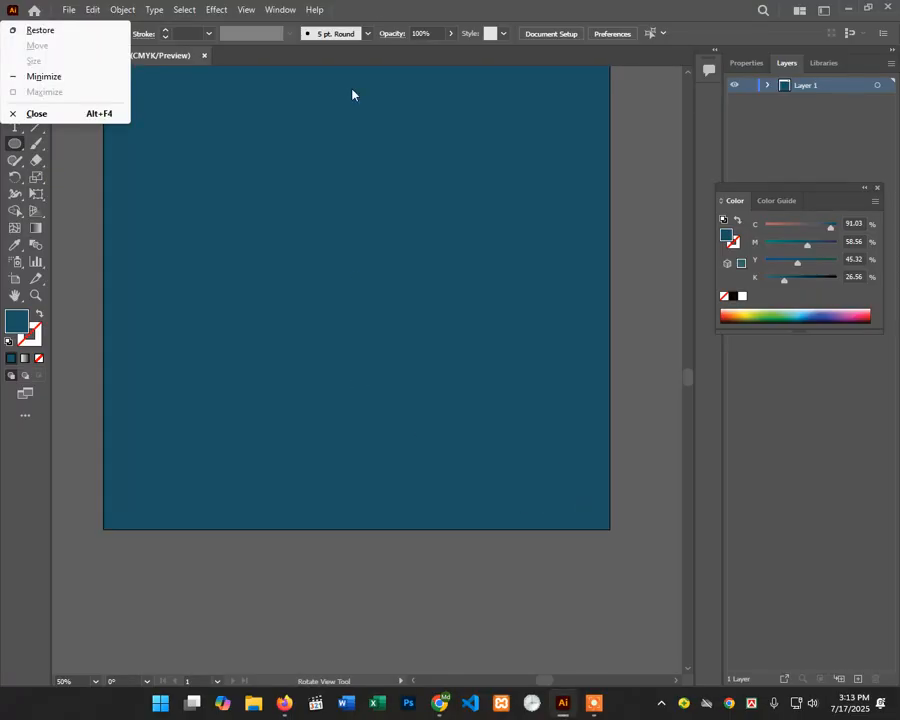
key("Escape")
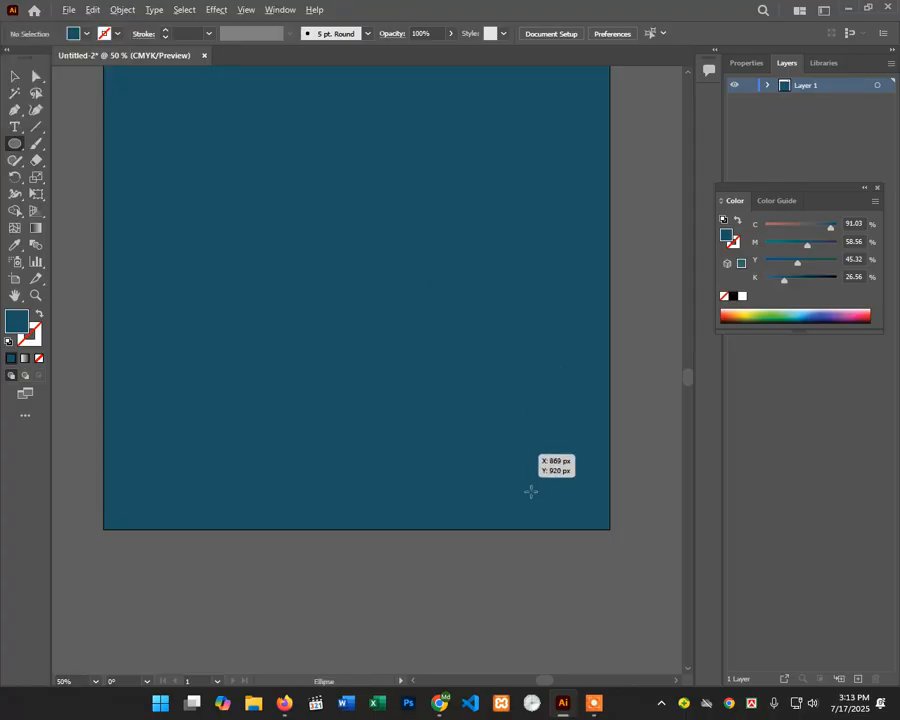
left_click_drag(508, 454, 587, 498)
scroll(586, 490, "up", 4)
scroll(585, 481, "up", 3)
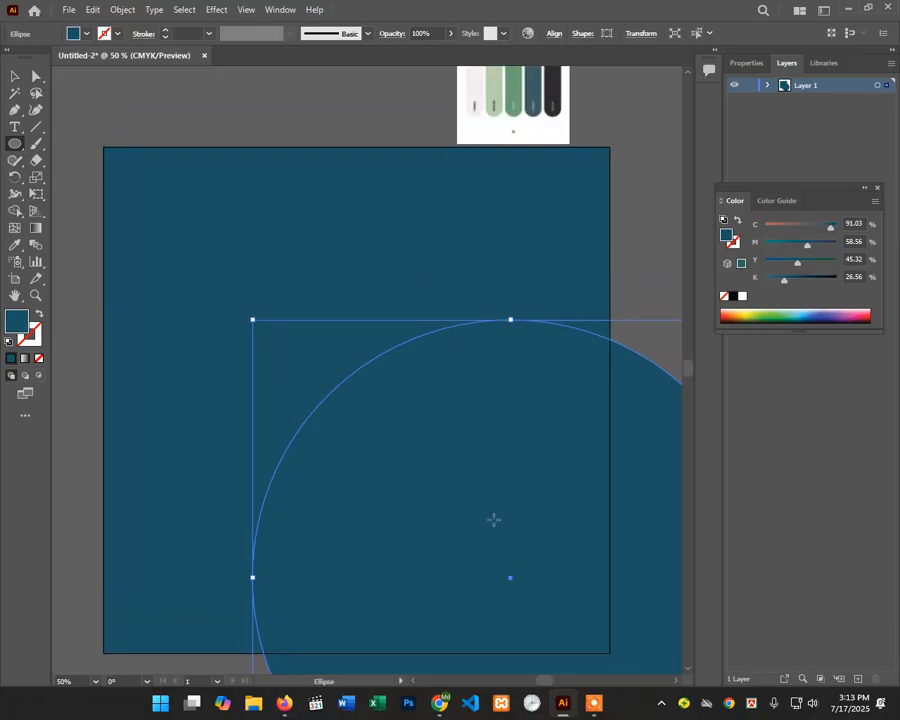
Step: Fill the large circle with the pale pink sampled from the palette image and deselect it
left_click(14, 78)
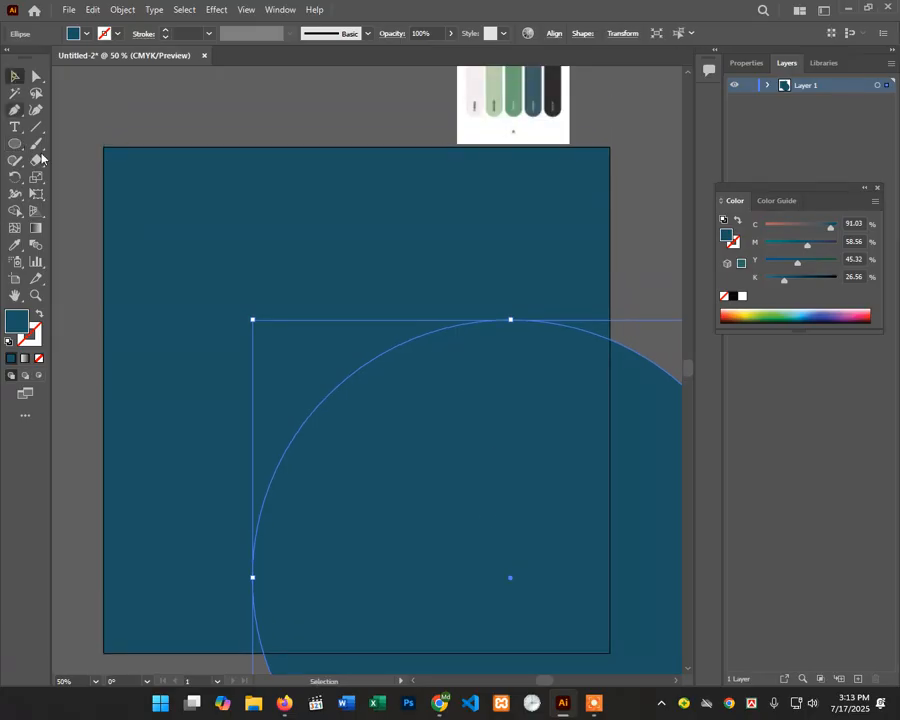
left_click(16, 247)
left_click(490, 108)
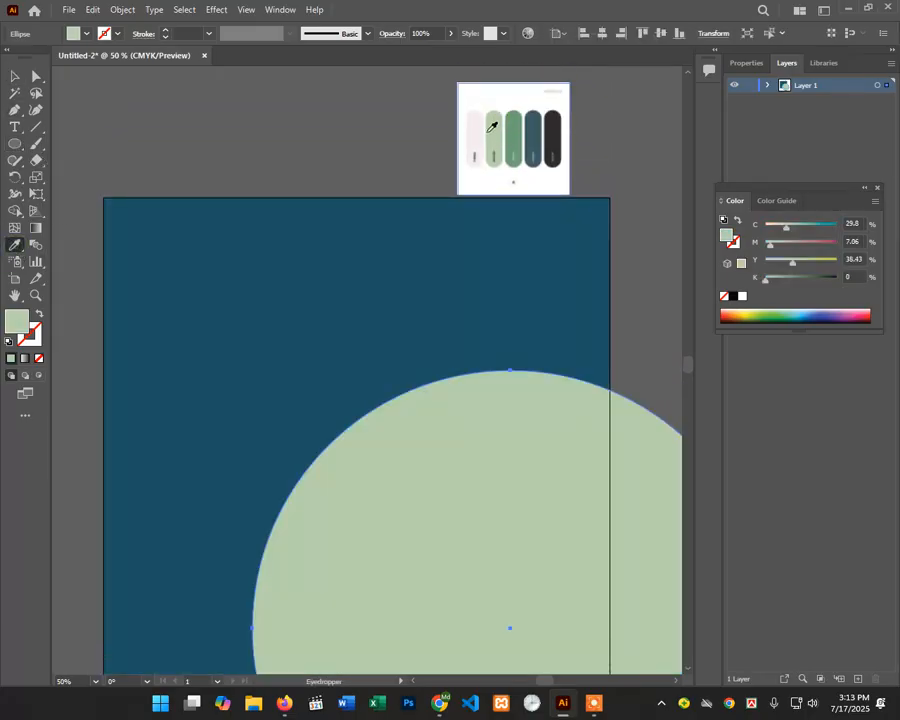
left_click(476, 95)
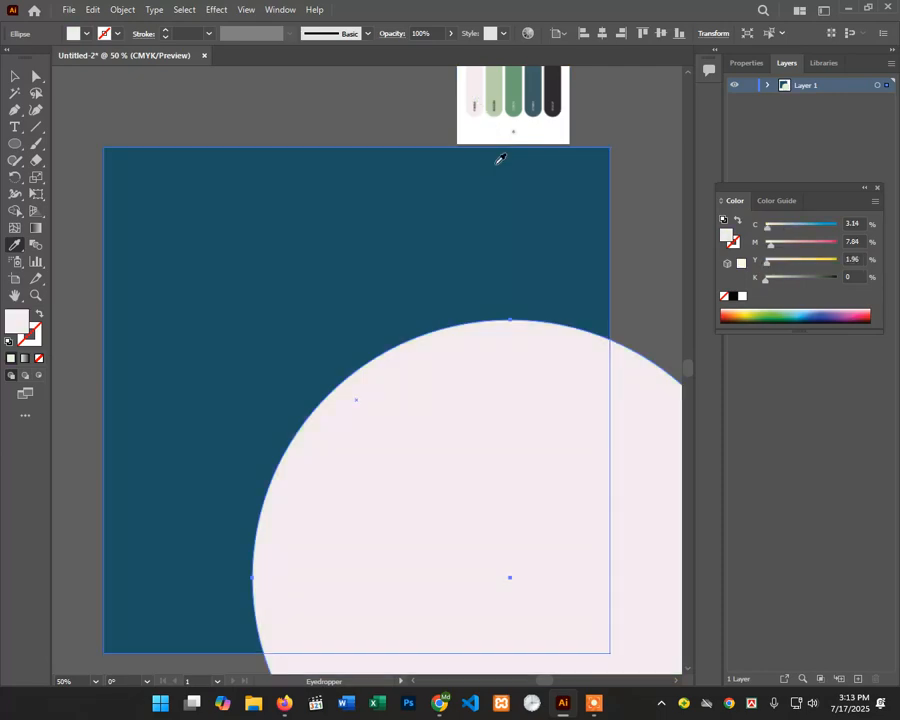
scroll(170, 161, "down", 1)
left_click(14, 78)
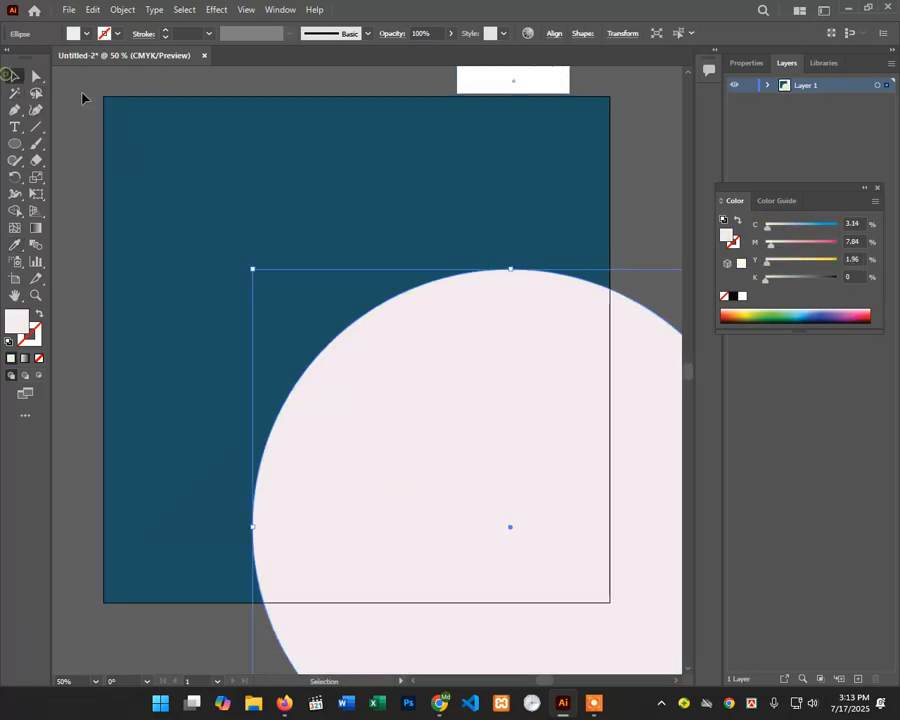
left_click(82, 93)
scroll(243, 175, "up", 3)
scroll(555, 396, "down", 5)
scroll(560, 402, "down", 2)
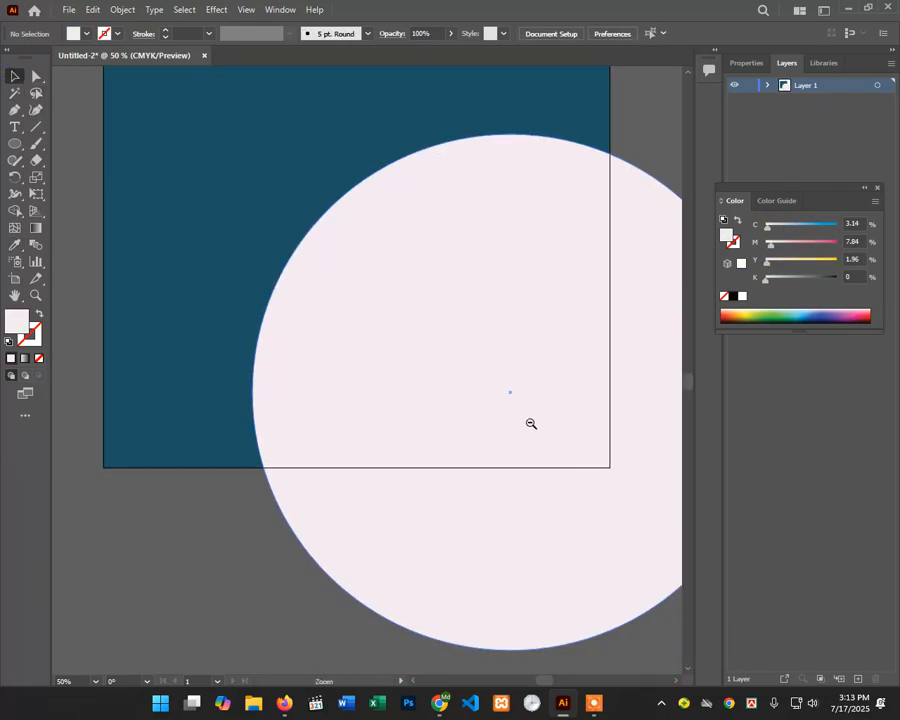
left_click(530, 422, "ctrl+alt")
left_click_drag(387, 383, 421, 498)
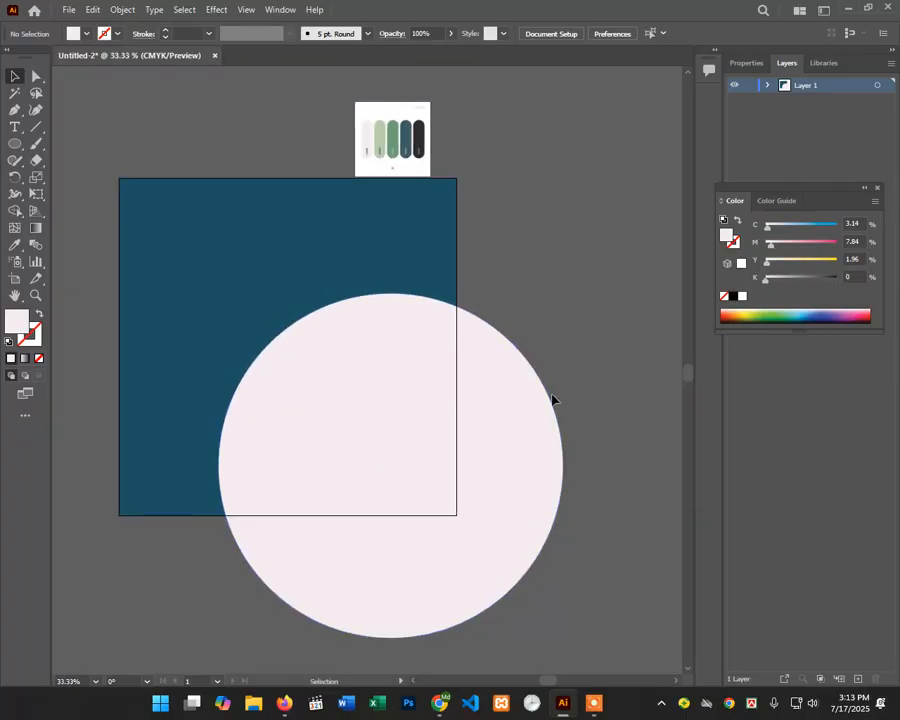
left_click(524, 411)
left_click(432, 256)
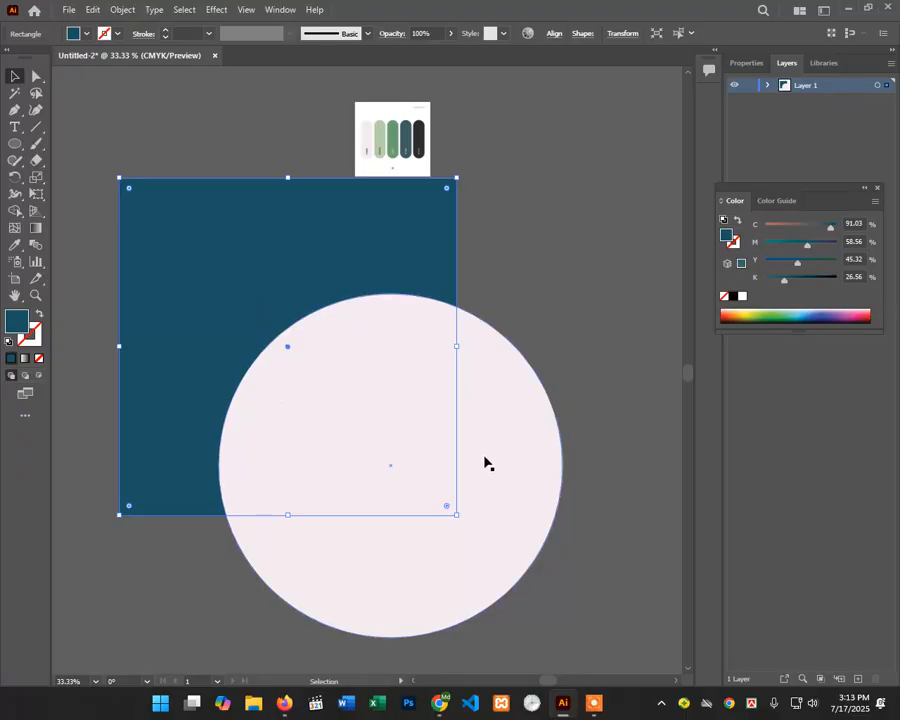
left_click(544, 376)
left_click(443, 347)
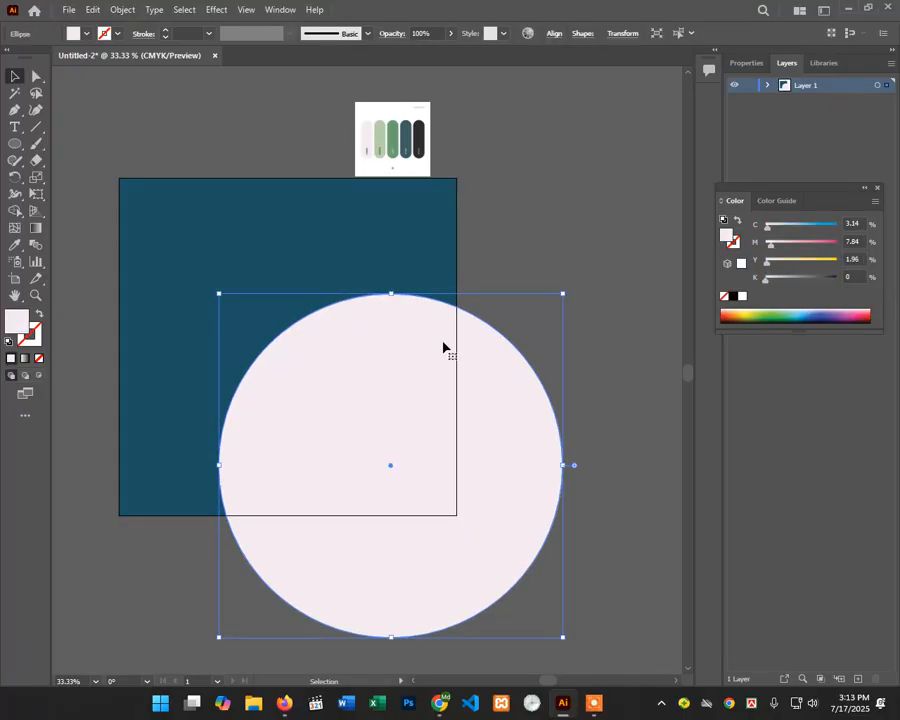
Step: Switch to Chrome, look at the Canva digital marketing templates for the circle layout, and return to Illustrator
left_click(441, 703)
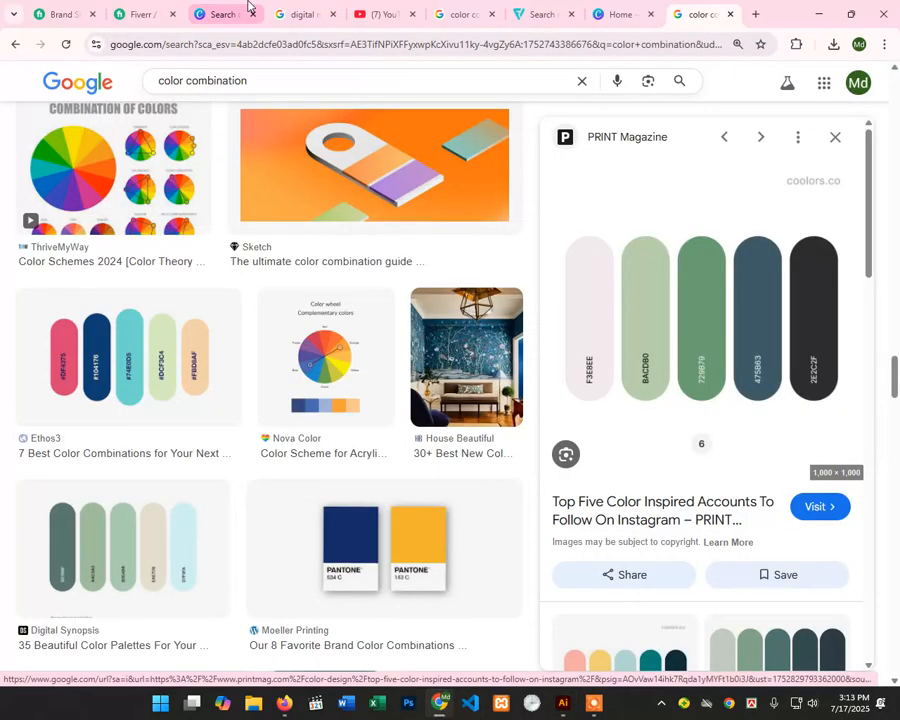
left_click(226, 15)
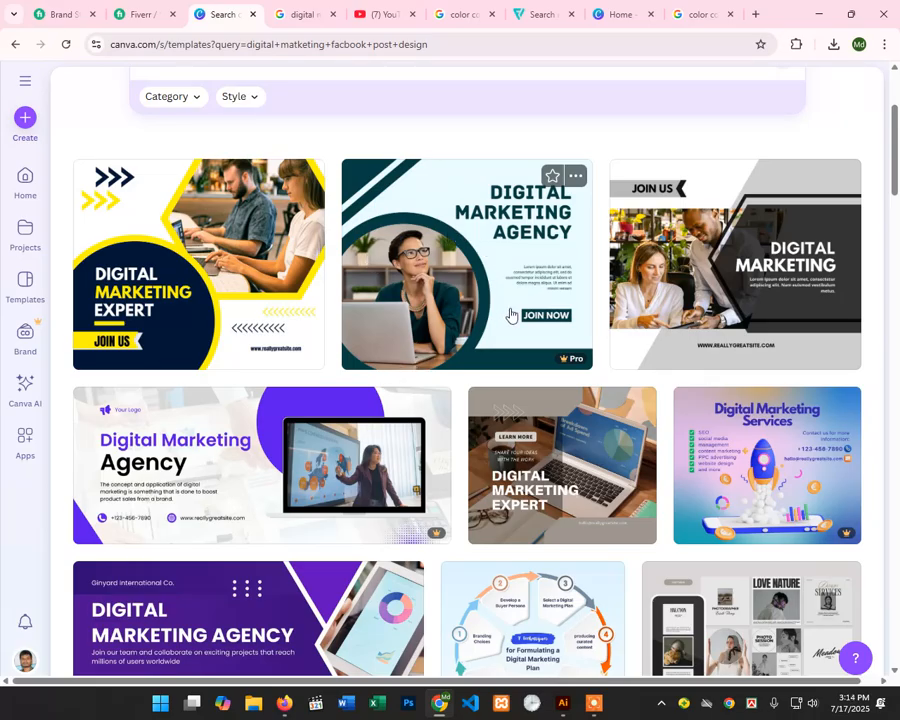
left_click(818, 14)
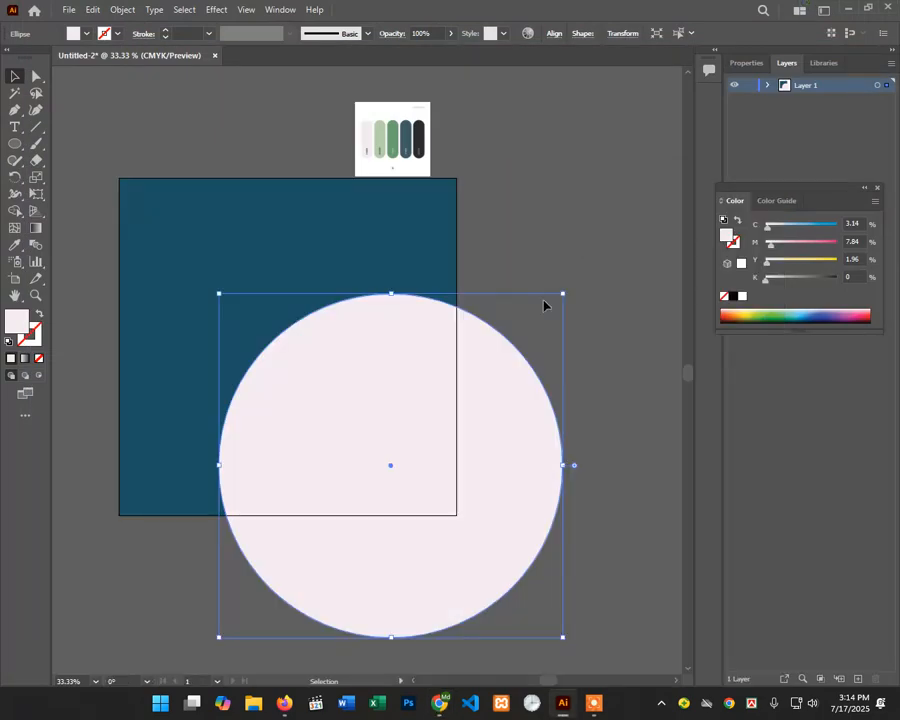
left_click(497, 357)
left_click(122, 9)
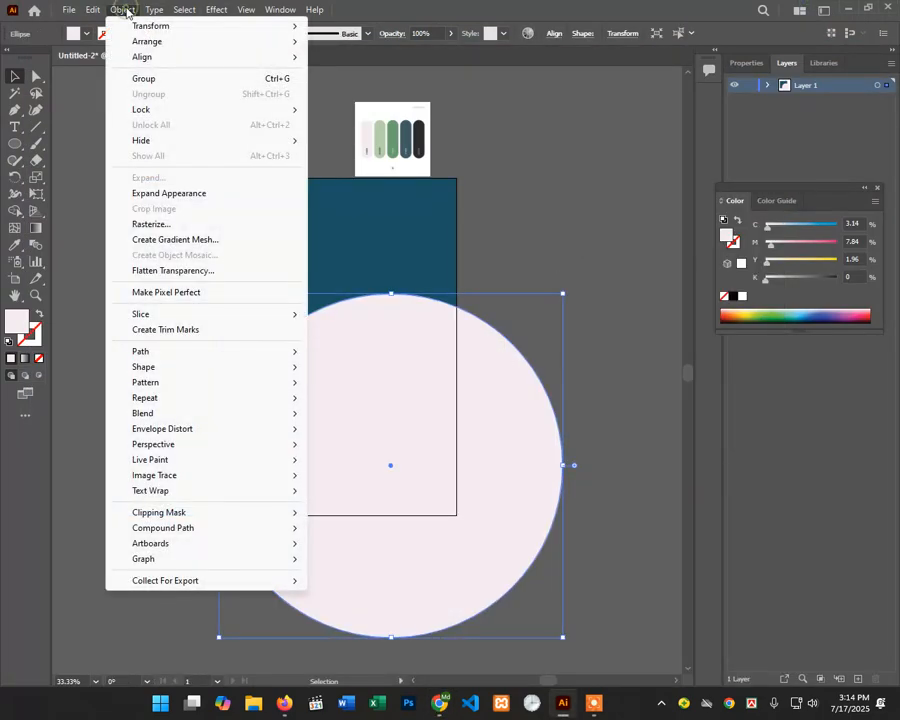
left_click(514, 224)
left_click(482, 402)
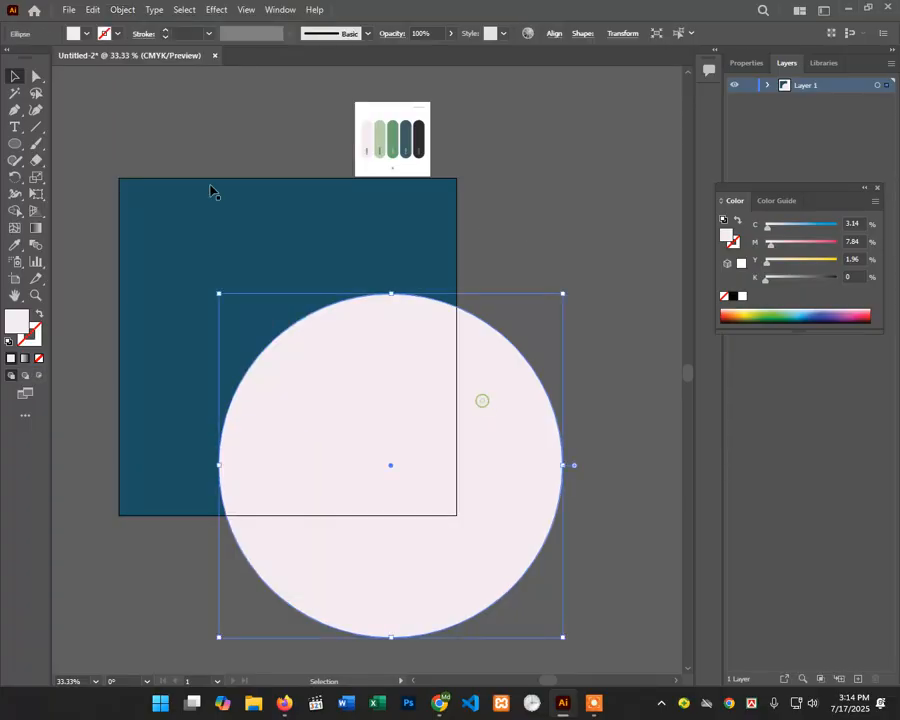
left_click(122, 10)
mouse_move(193, 359)
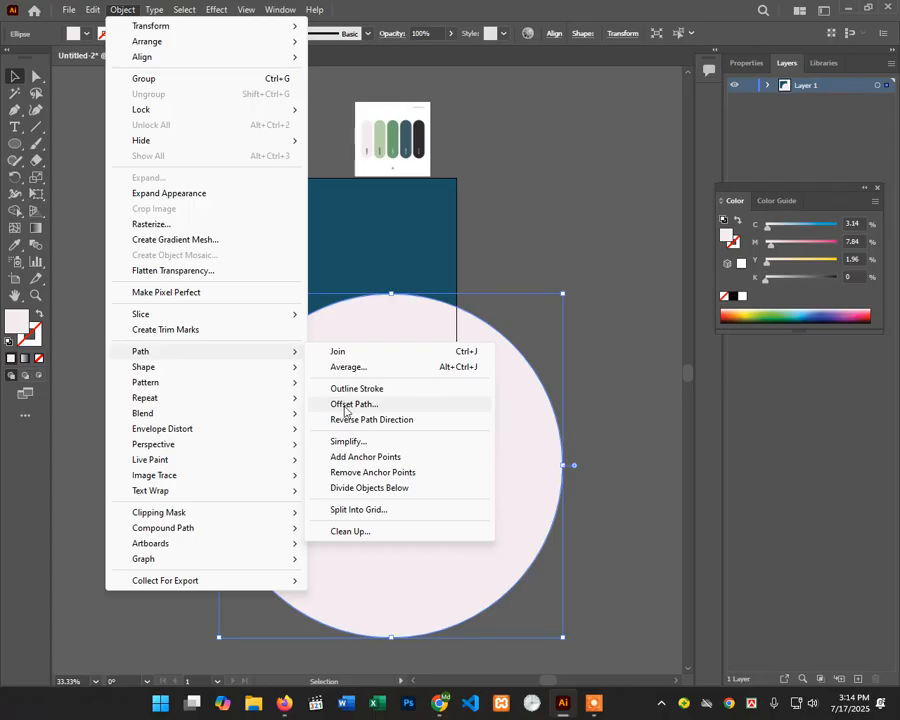
left_click(542, 280)
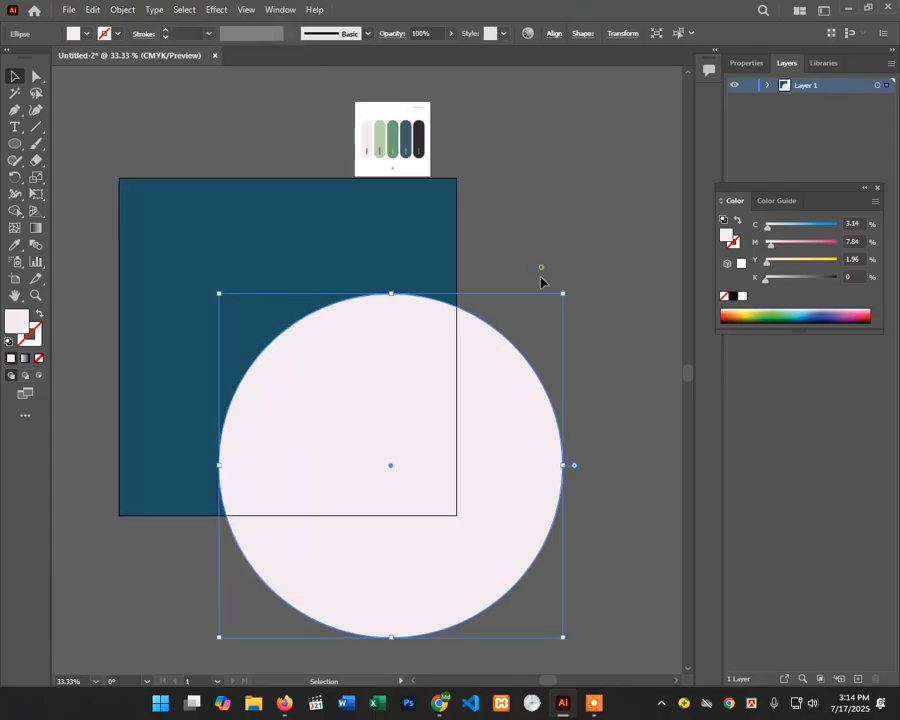
left_click(542, 280)
left_click(489, 369)
left_click(122, 9)
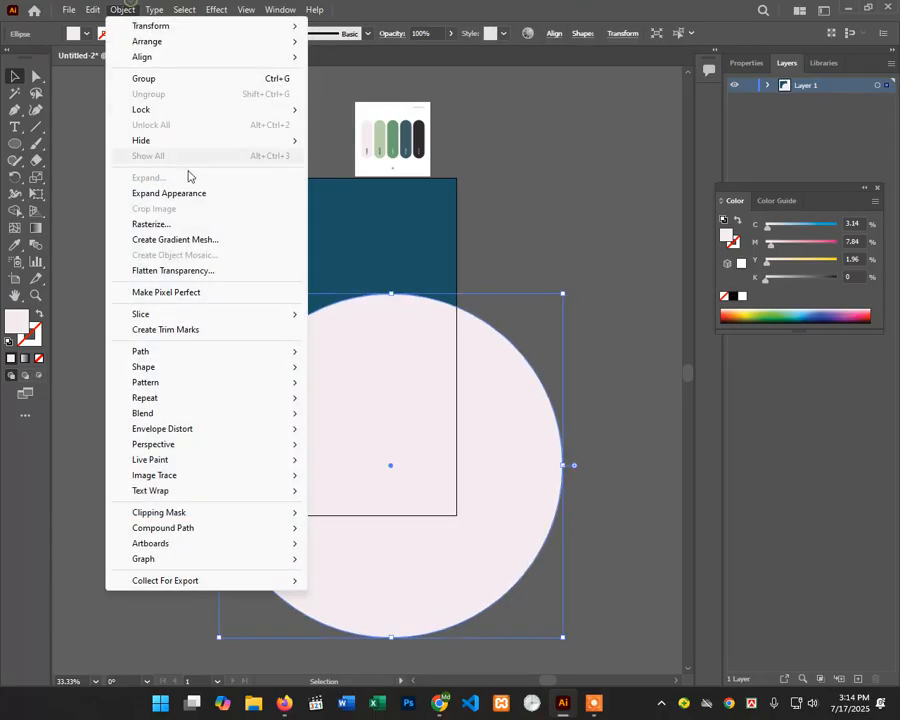
mouse_move(180, 350)
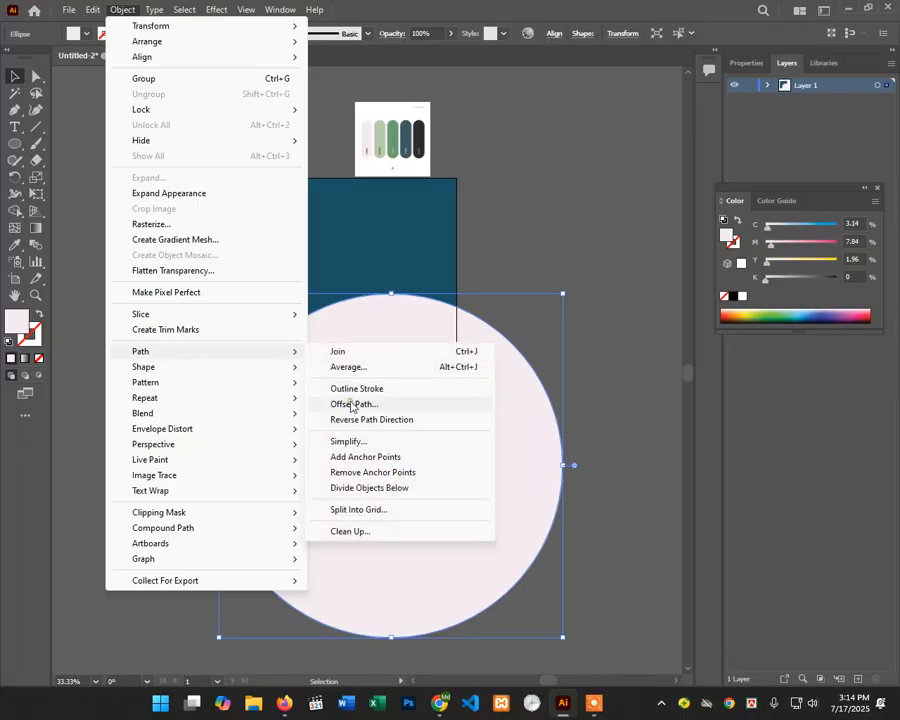
left_click(353, 404)
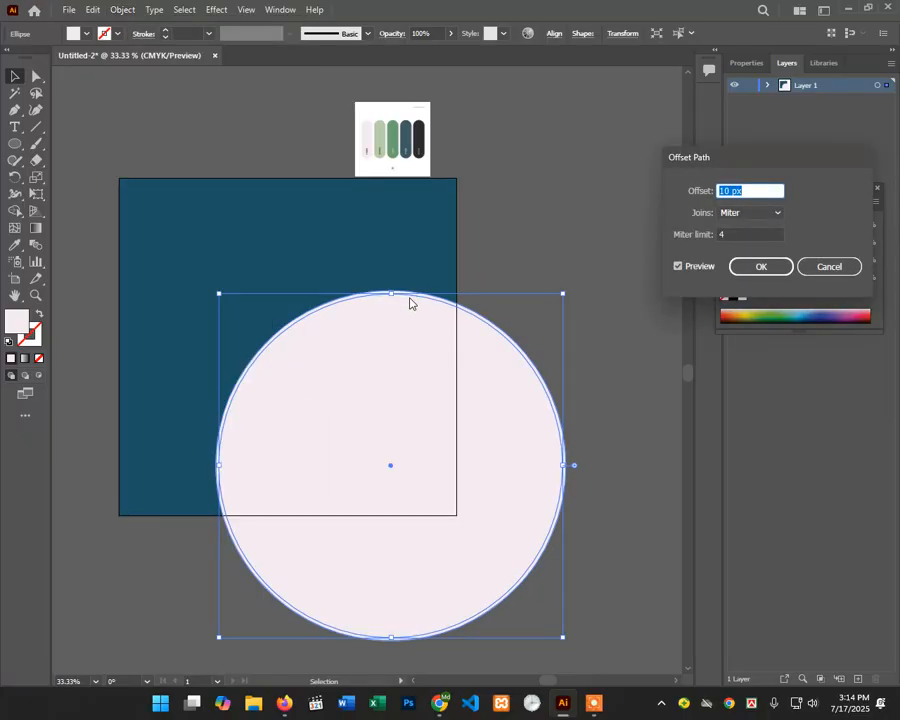
key("BackSpace")
left_click(822, 266)
Step: Try an inward offset copy of the large circle with Offset Path at -52 px and remove it
left_click(465, 327)
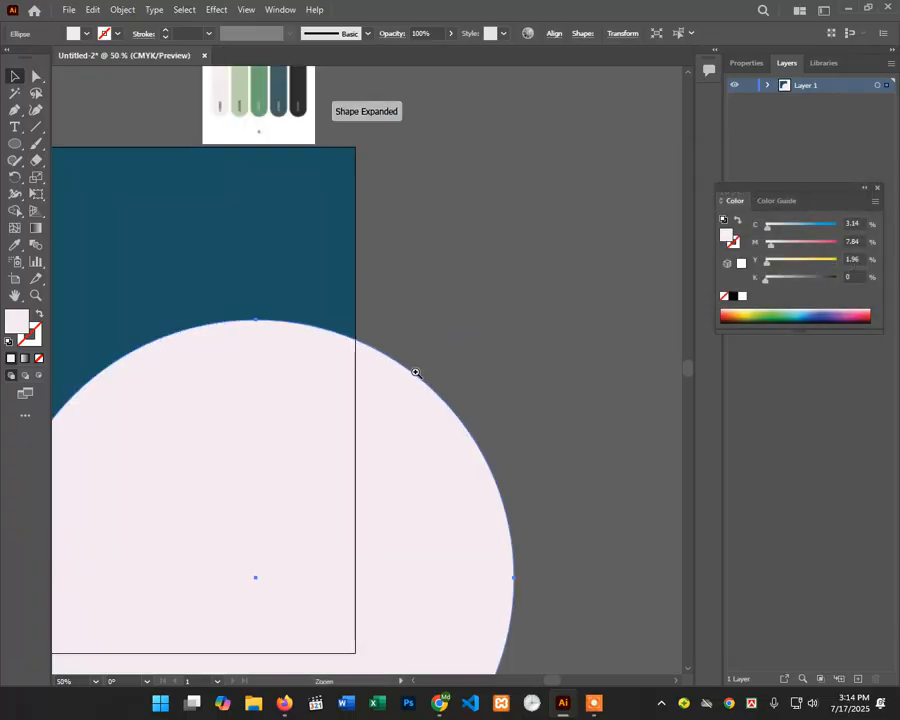
left_click(412, 370)
scroll(516, 272, "left", 3)
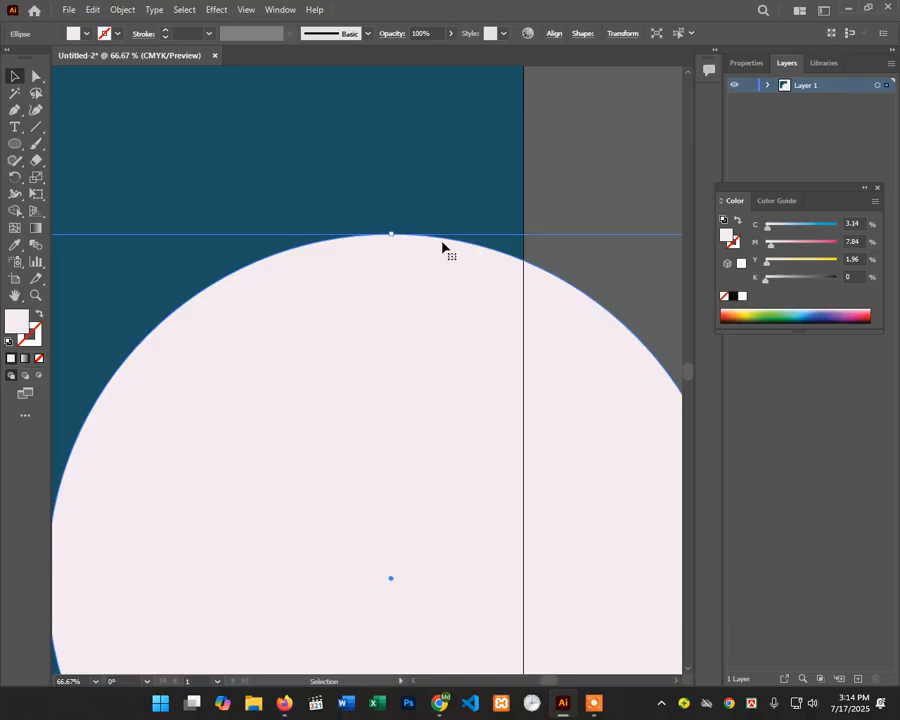
left_click(120, 9)
mouse_move(187, 355)
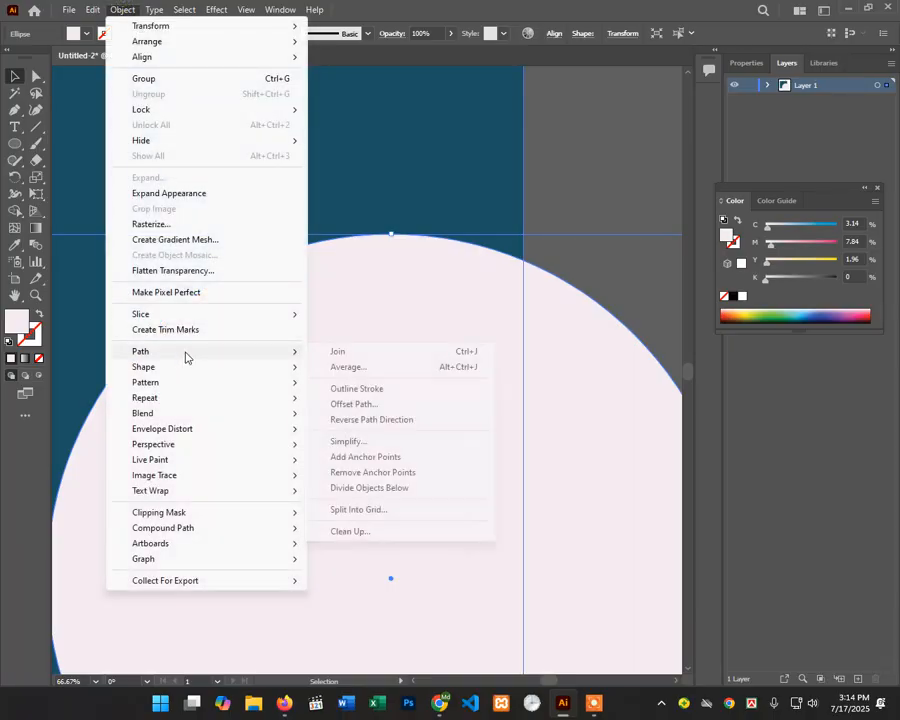
left_click(357, 401)
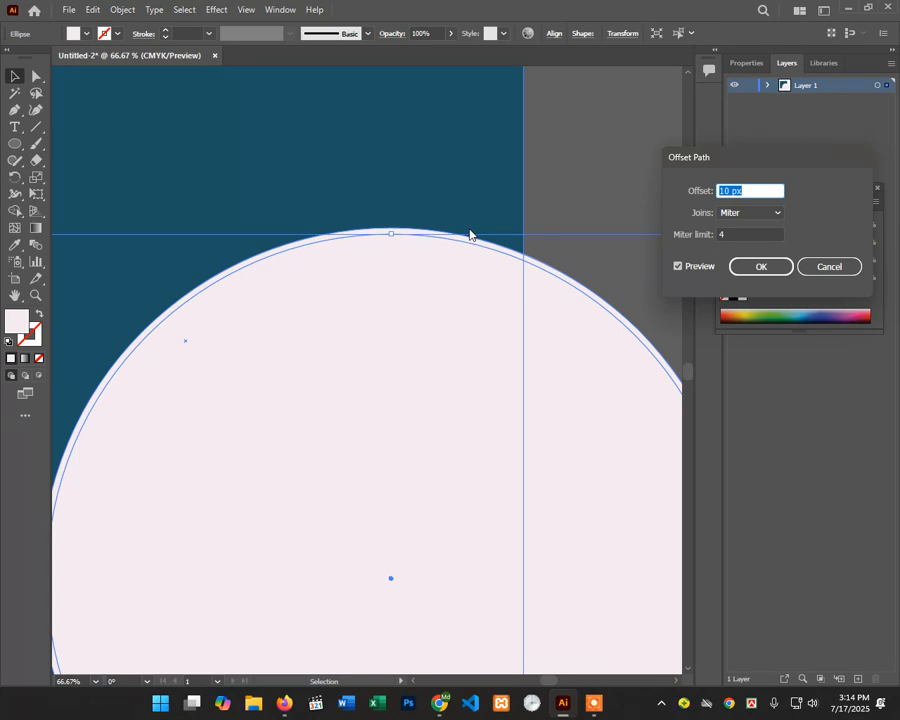
left_click(681, 267)
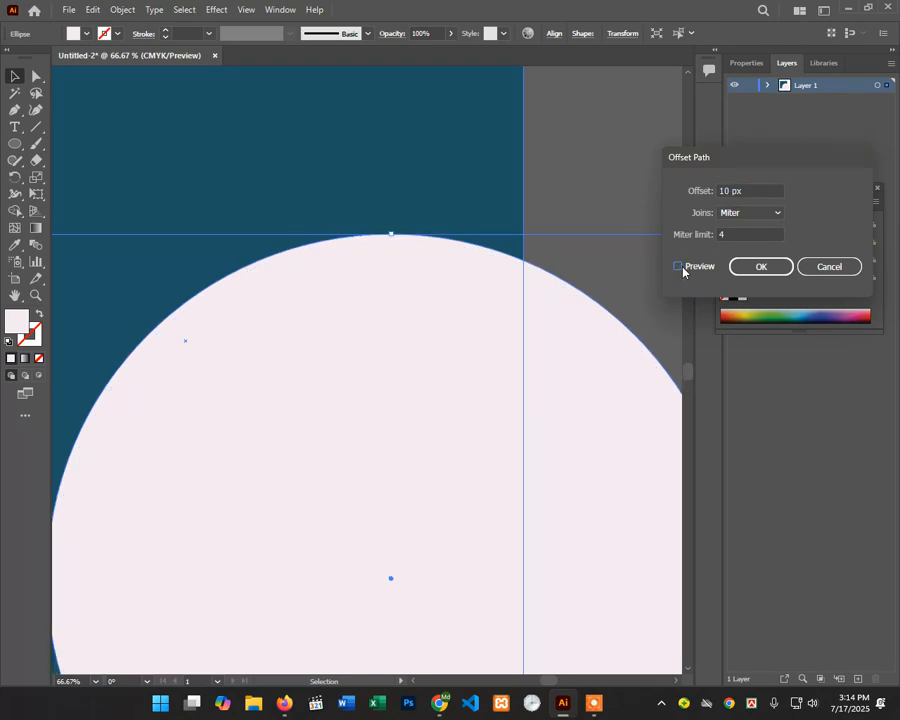
left_click(680, 267)
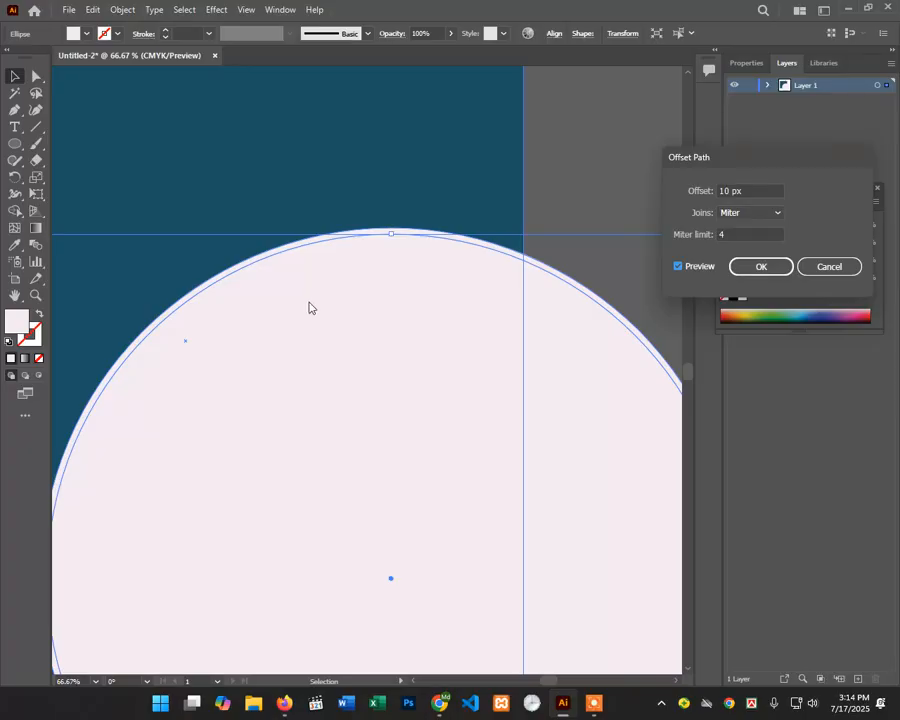
left_click_drag(749, 190, 659, 211)
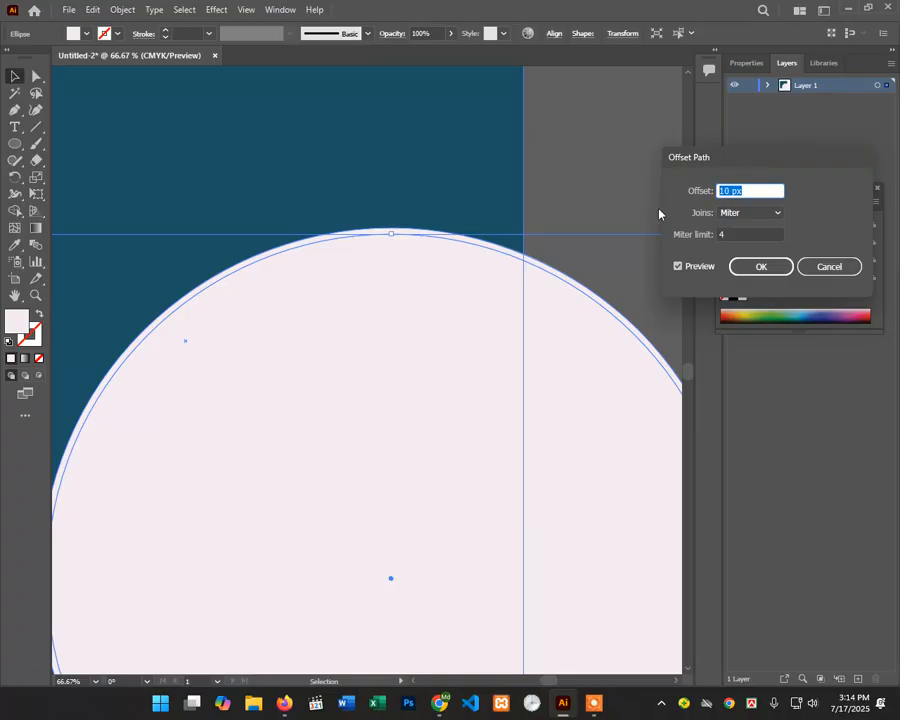
key("Down")
key("Down")
key("Down")
key("Down")
key("Down")
key("Down")
key("Down")
key("Down")
key("Down")
key("Down")
key("Down")
key("Down")
key("Down")
key("Down")
key("Down")
key("Down")
key("Down")
key("Down")
key("Down")
key("Down")
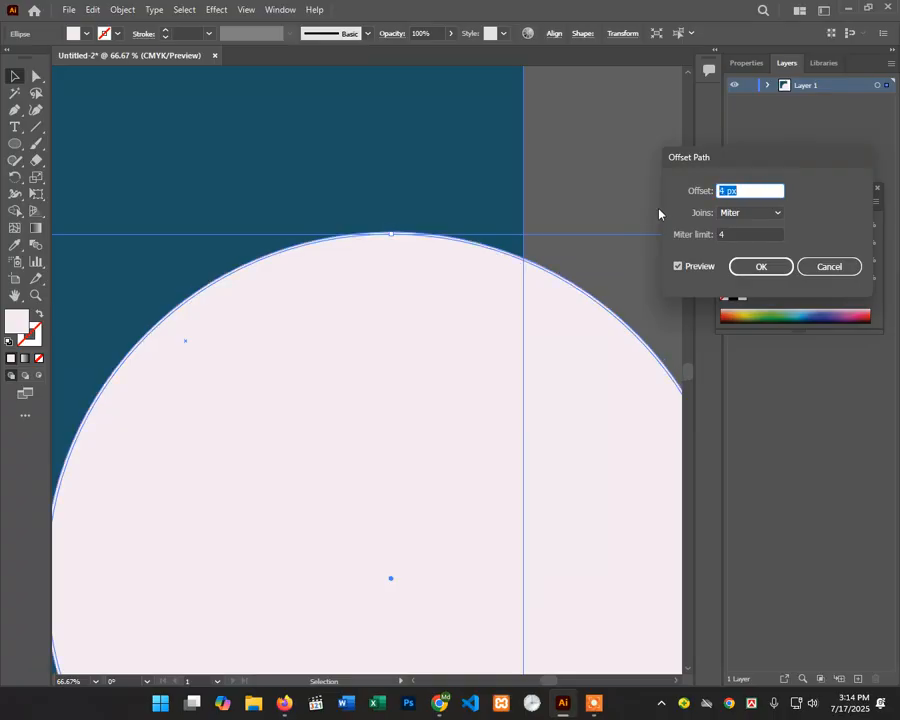
key("Down")
key("Down")
key("Down")
key("Down")
key("Down")
key("Down")
key("Down")
key("Down")
key("Down")
key("Down")
key("Down")
key("Down")
key("Down")
key("Down")
key("Down")
key("Down")
key("Down")
key("Down")
key("Down")
key("Down")
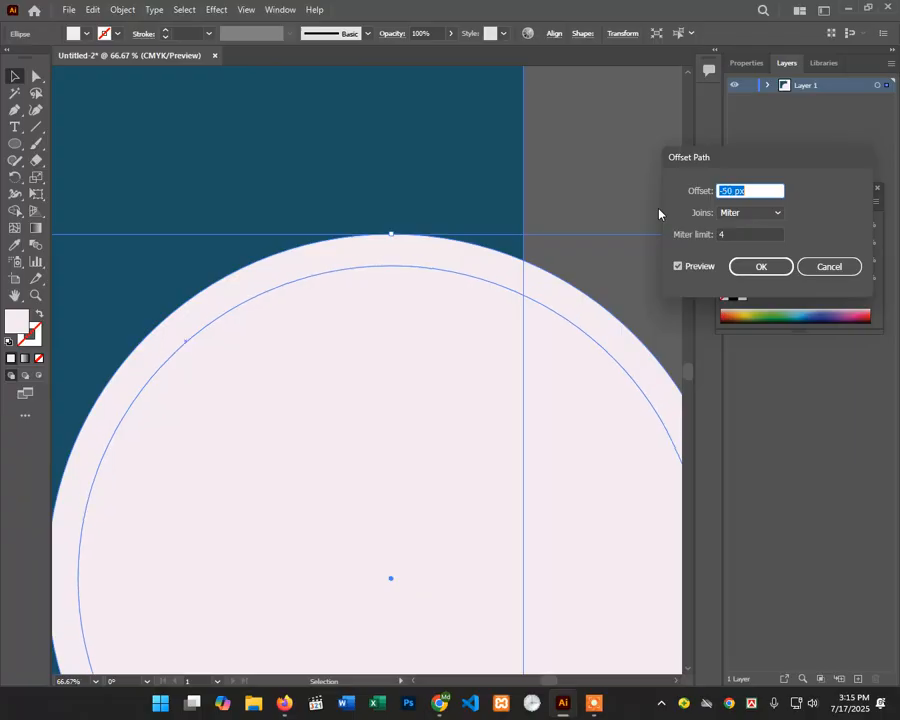
key("Up")
key("Up")
key("Up")
key("Up")
key("Up")
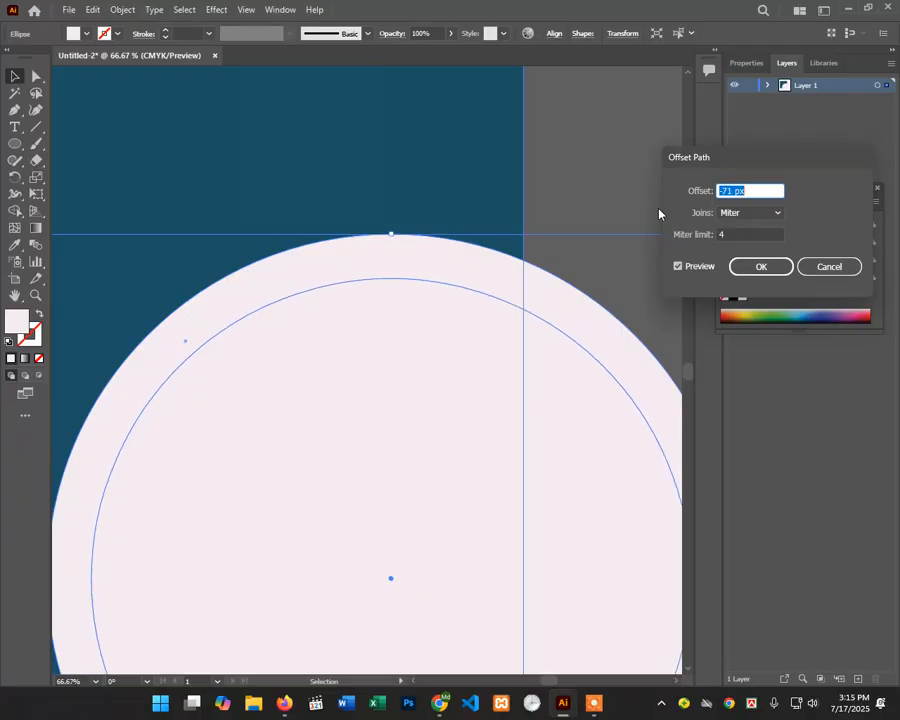
key("Down")
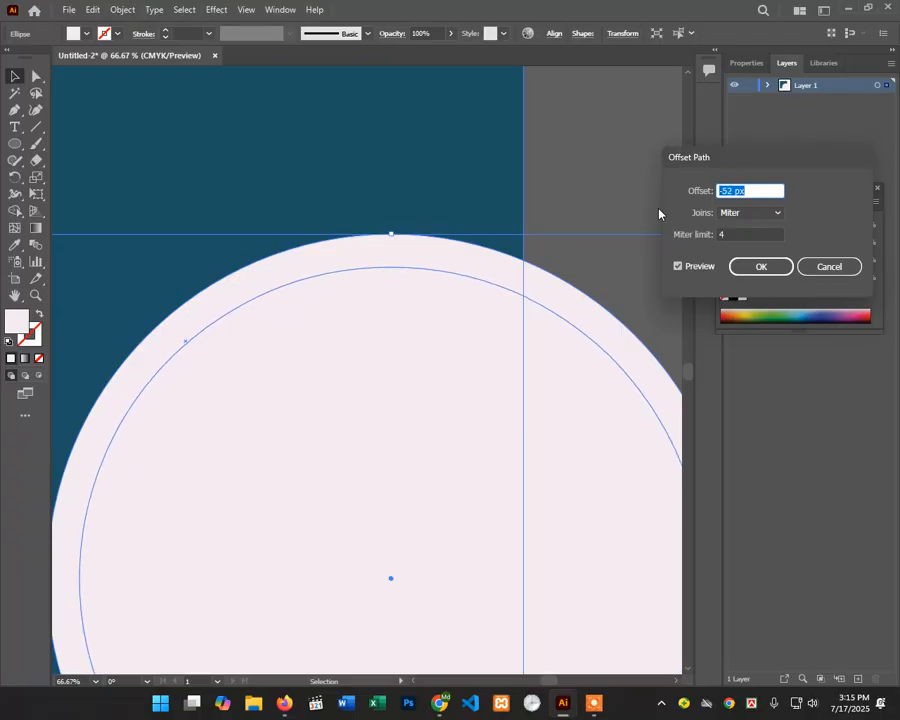
key("Return")
scroll(635, 193, "down", 1)
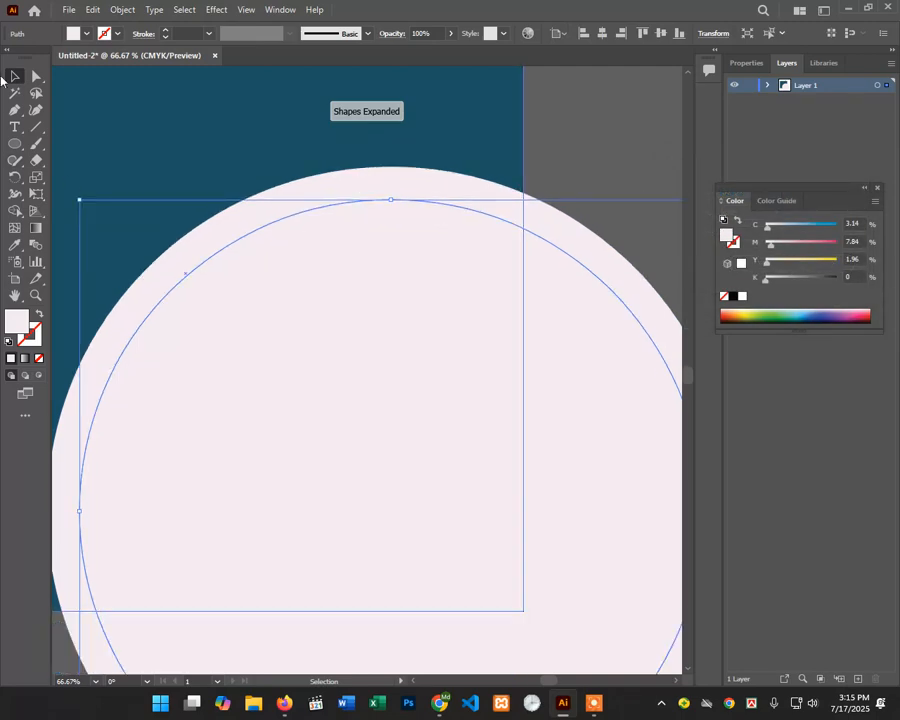
key("Delete")
Step: Create a smaller concentric circle from the large pale circle using Offset Path with a negative offset a little under 50 px
left_click(363, 283)
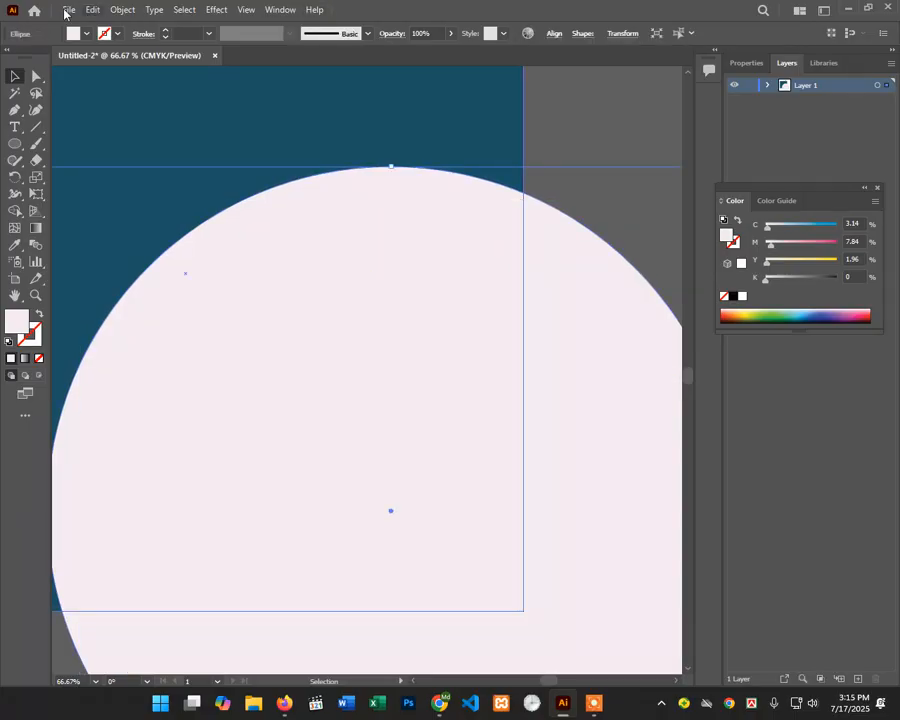
left_click(130, 12)
mouse_move(233, 352)
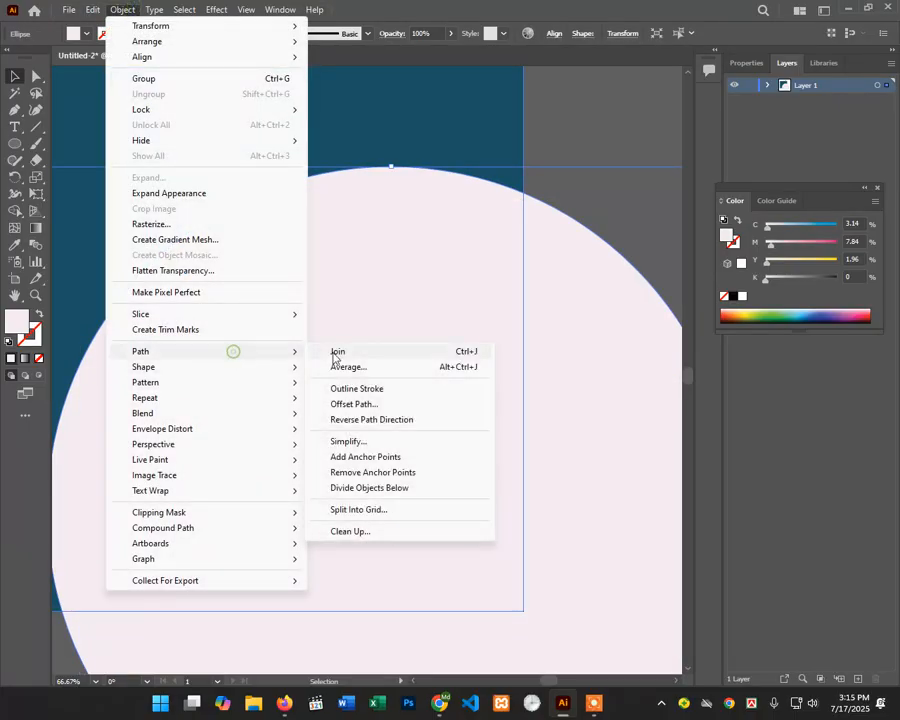
left_click(355, 403)
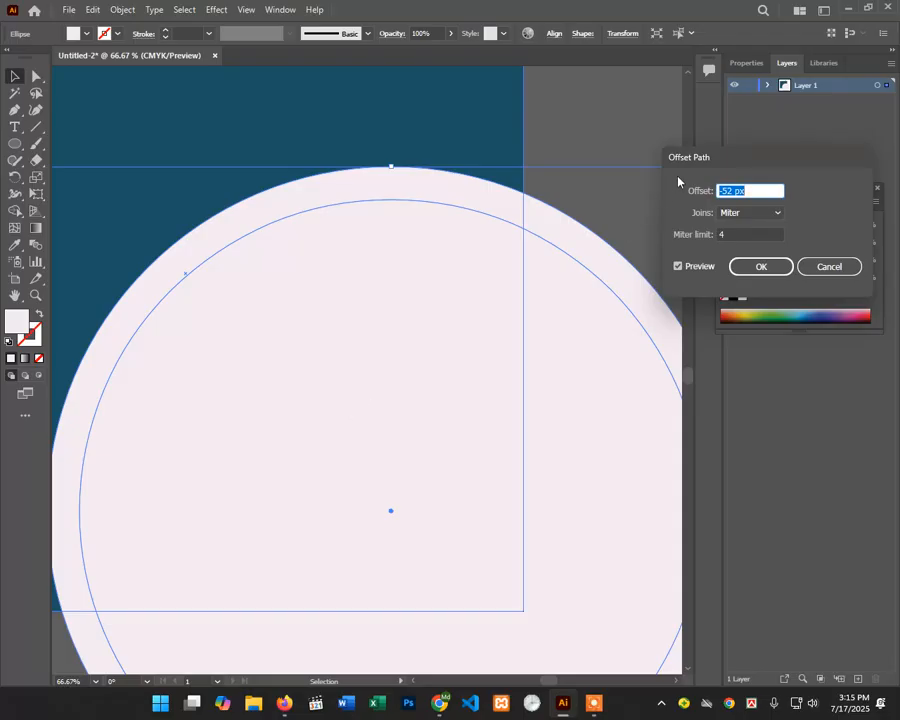
key("shift+Up")
key("shift+Up")
key("shift+Up")
key("shift+Up")
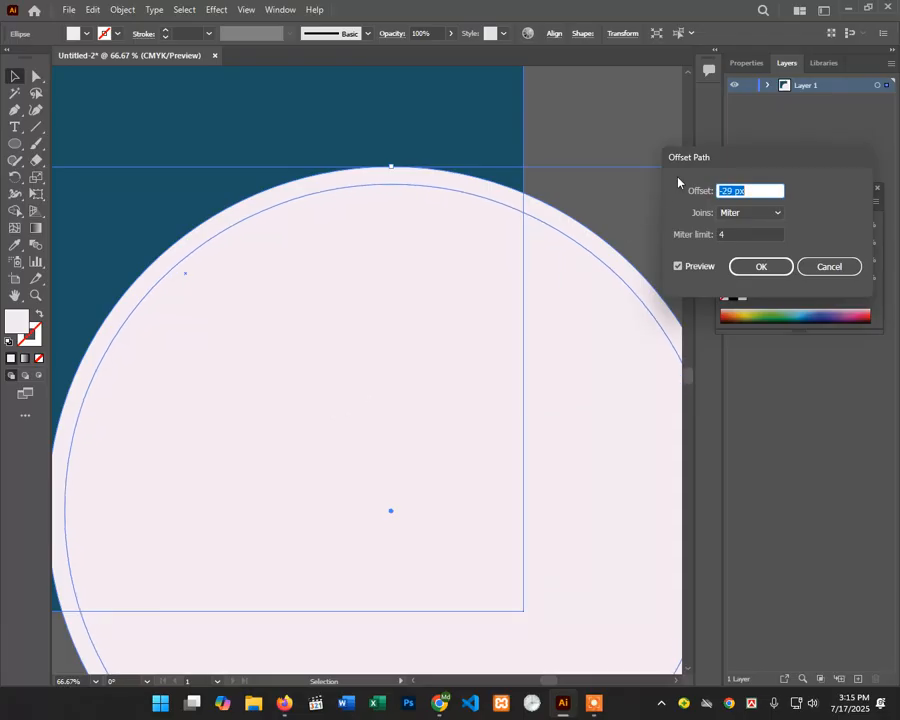
key("Up")
key("Up")
key("Up")
key("Up")
key("Up")
key("Up")
key("Up")
key("Up")
key("Up")
key("Up")
key("Up")
key("Up")
key("Up")
key("Up")
key("Up")
key("Up")
key("Up")
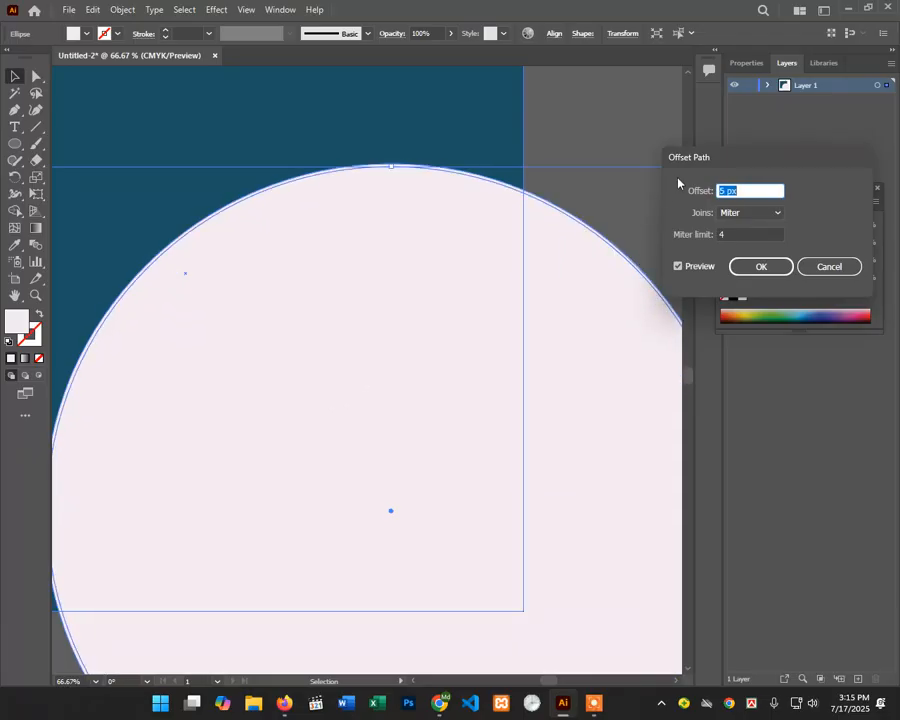
left_click_drag(744, 192, 678, 209)
key("Down")
key("Down")
key("Down")
key("Down")
key("Down")
key("Down")
key("Down")
key("Down")
key("Down")
key("Down")
key("Down")
key("Down")
key("Down")
key("Down")
key("Down")
key("Down")
key("Down")
key("Down")
key("Down")
key("Down")
key("Down")
key("Down")
key("Down")
key("Down")
key("Down")
key("Down")
key("Down")
key("Down")
key("Down")
key("Down")
key("Down")
key("Down")
key("Down")
key("Down")
key("Down")
key("Down")
key("Down")
key("Down")
key("Down")
key("Down")
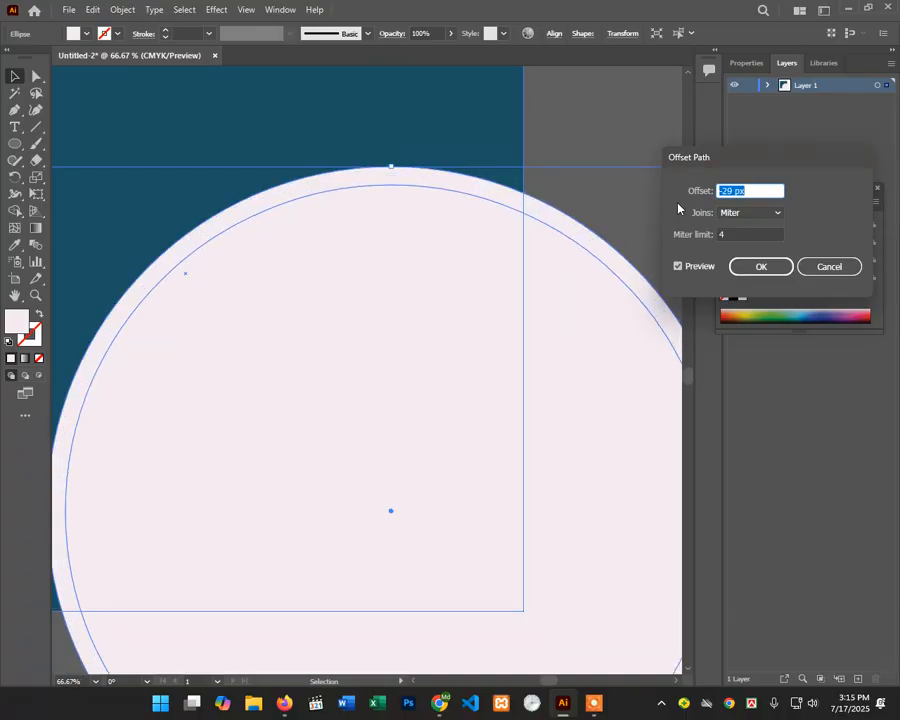
key("Up")
key("Up")
key("Up")
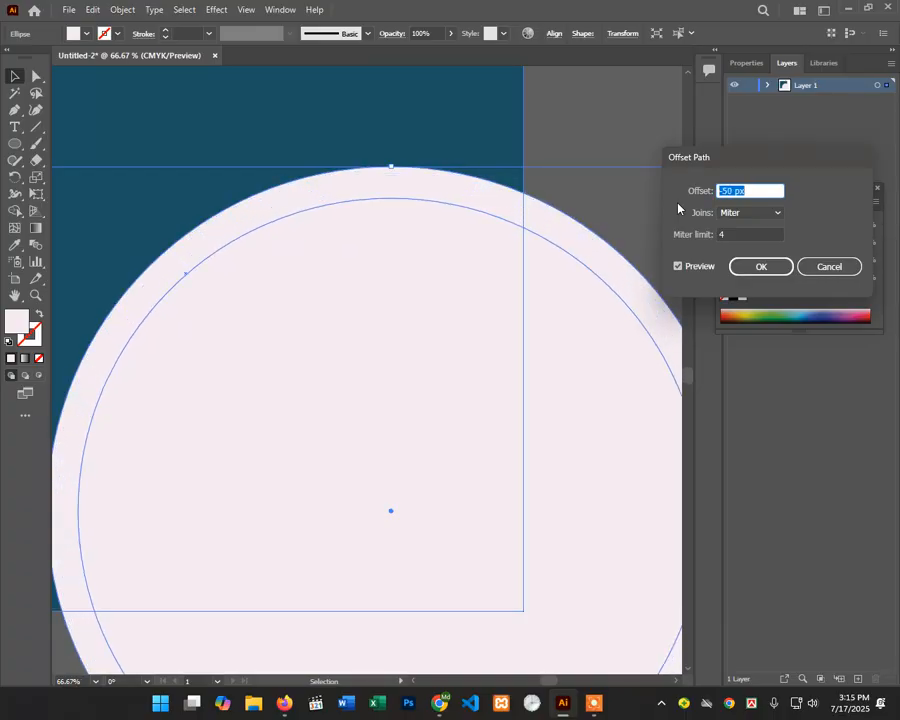
left_click(755, 268)
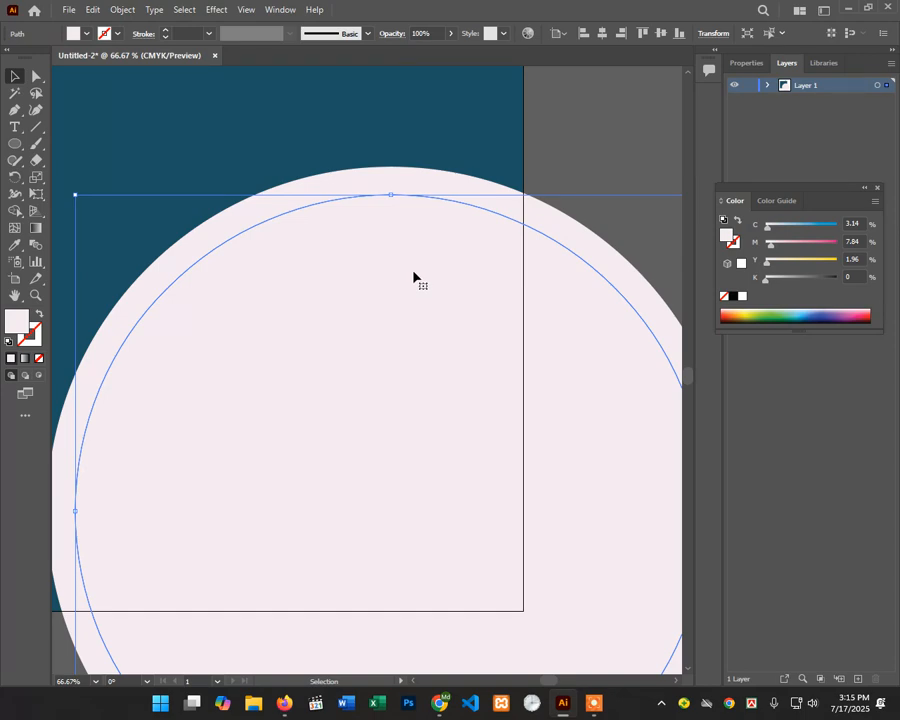
Step: Fill the inner offset circle with black and deselect it
scroll(372, 252, "down", 1)
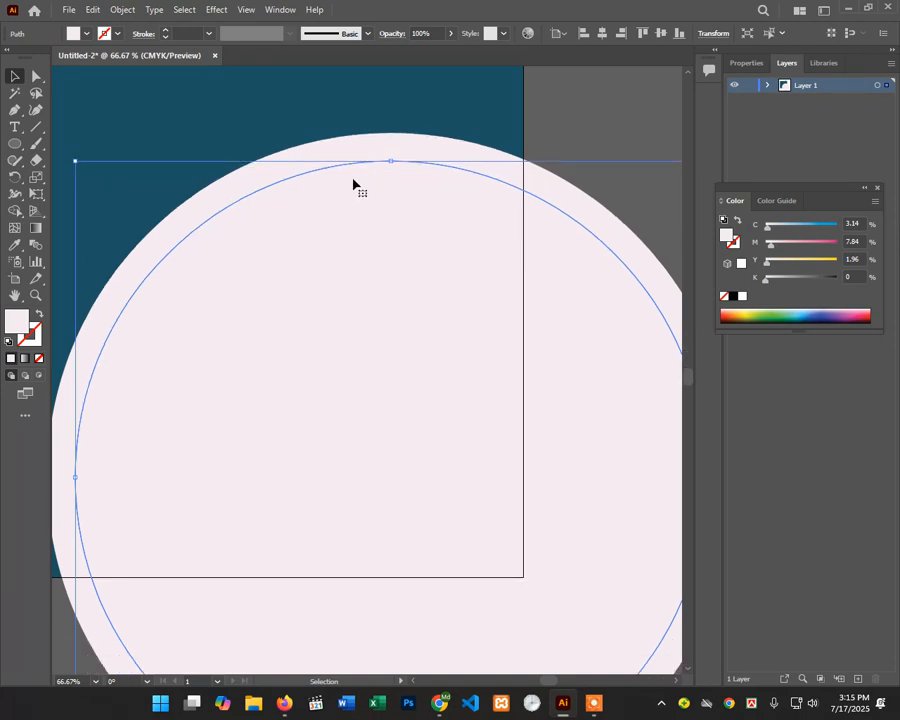
left_click(85, 34)
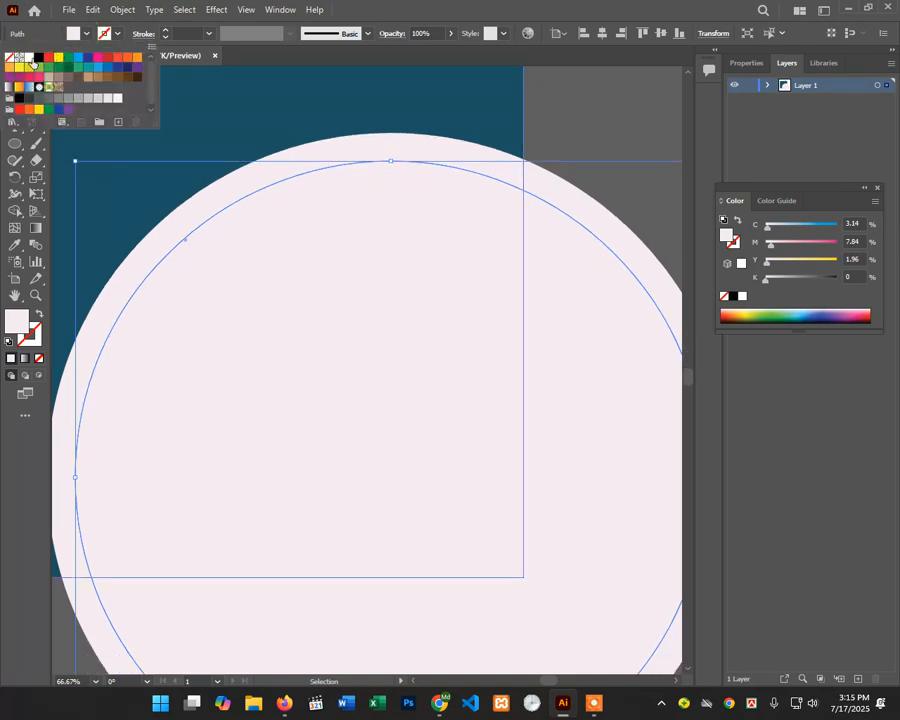
left_click(39, 59)
left_click(595, 133)
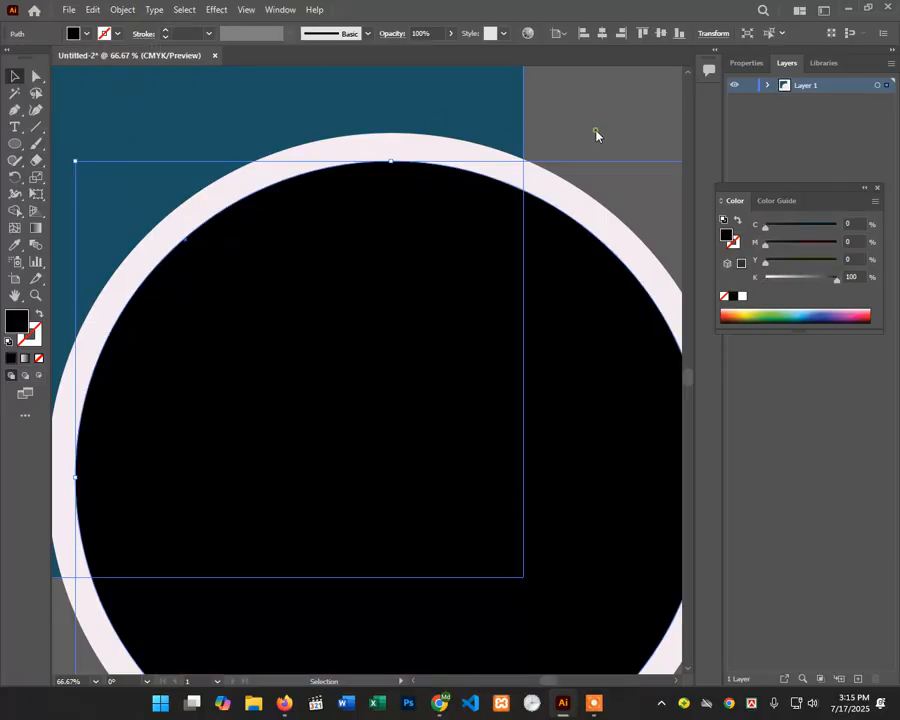
left_click(594, 132)
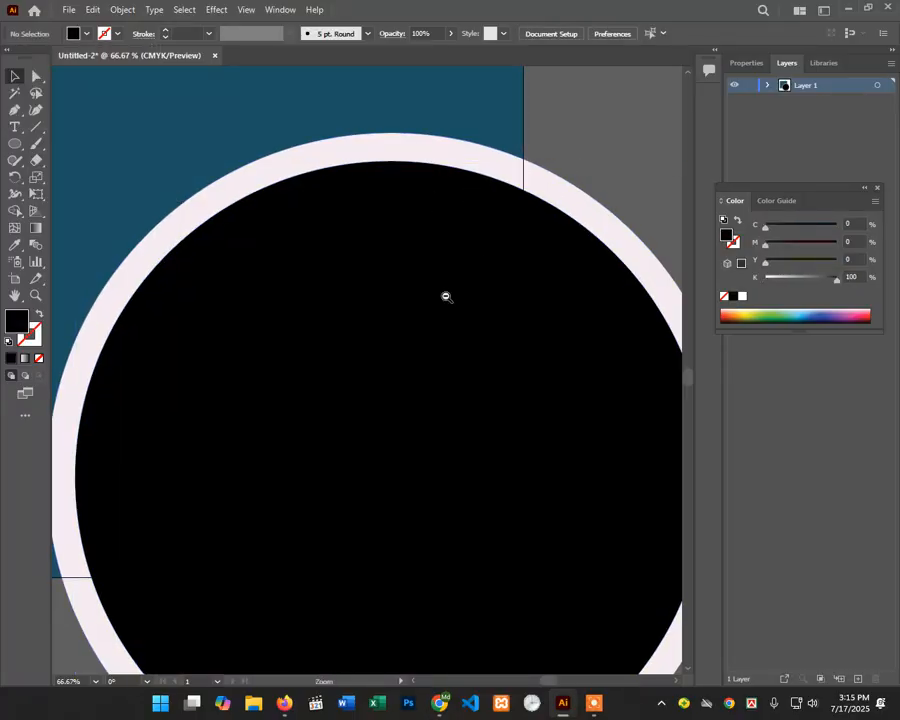
Step: Select the background square and both circles, remove the circle parts outside the square with Shape Builder, and deselect
left_click(446, 295, "ctrl+alt")
left_click(401, 367, "ctrl+alt")
left_click_drag(331, 368, 394, 317)
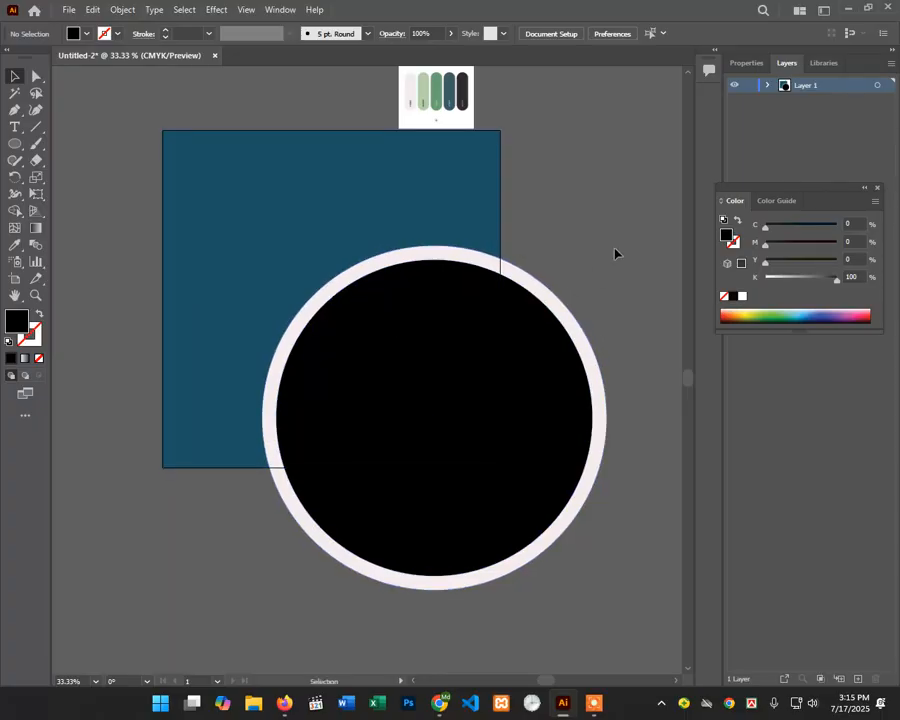
left_click_drag(558, 225, 416, 454)
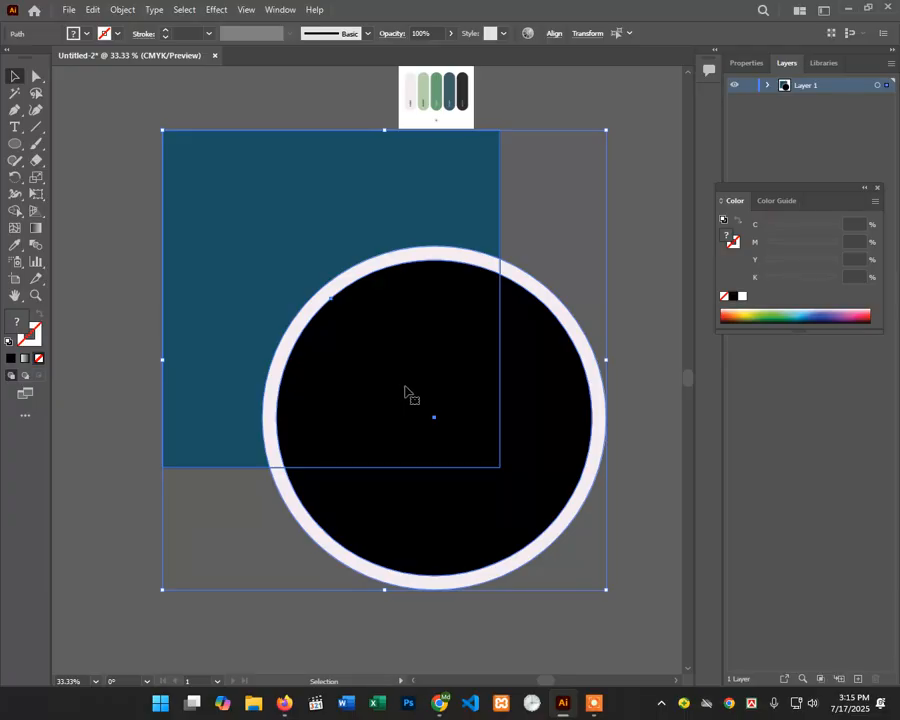
left_click(572, 259)
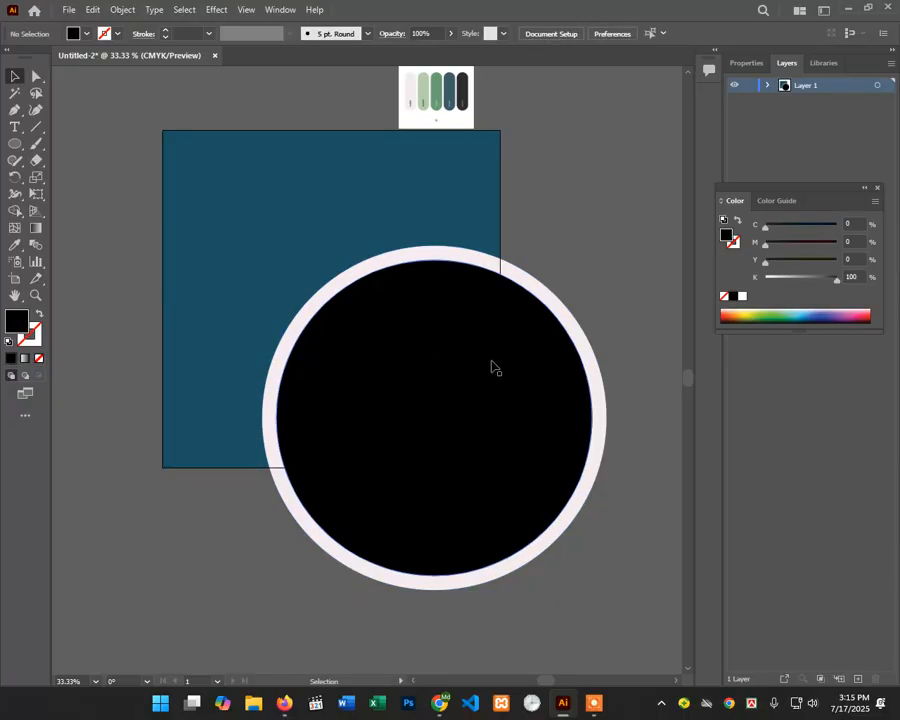
scroll(533, 277, "up", 1)
left_click_drag(540, 247, 450, 386)
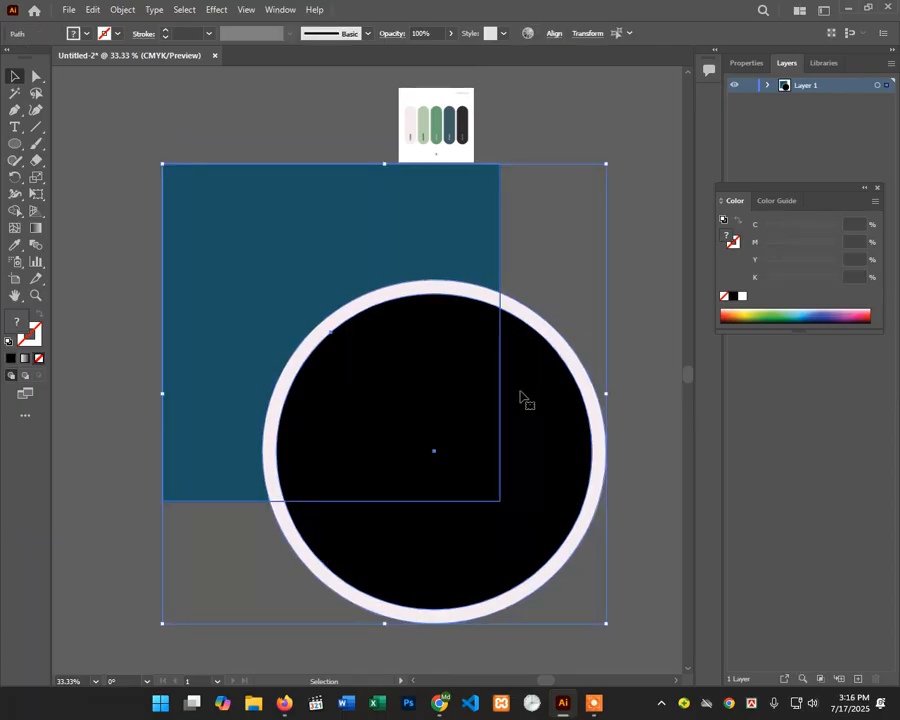
left_click(15, 211)
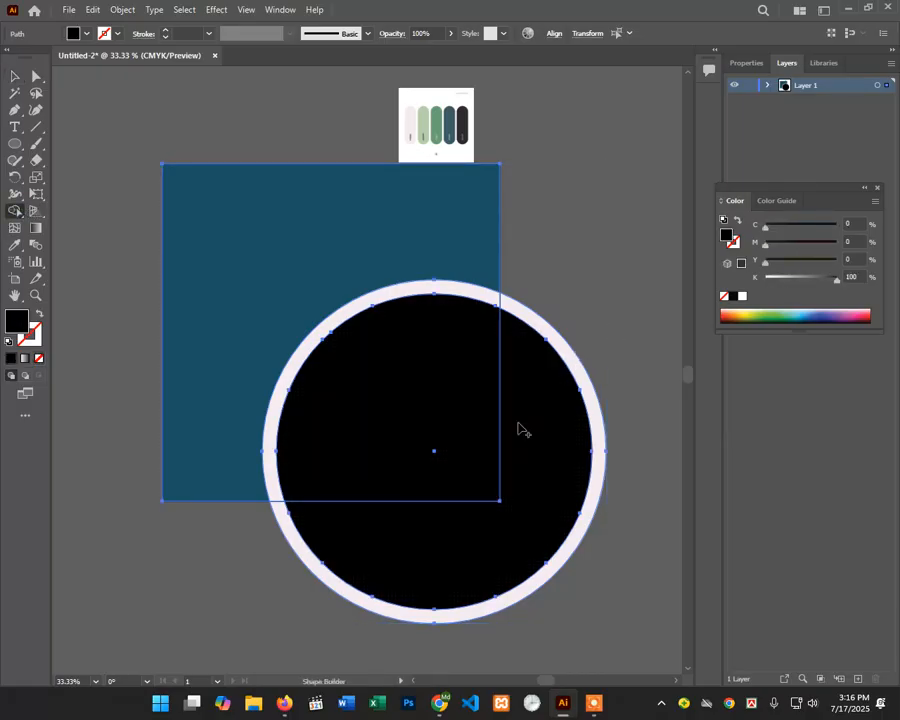
left_click(554, 386)
left_click_drag(600, 316, 542, 410)
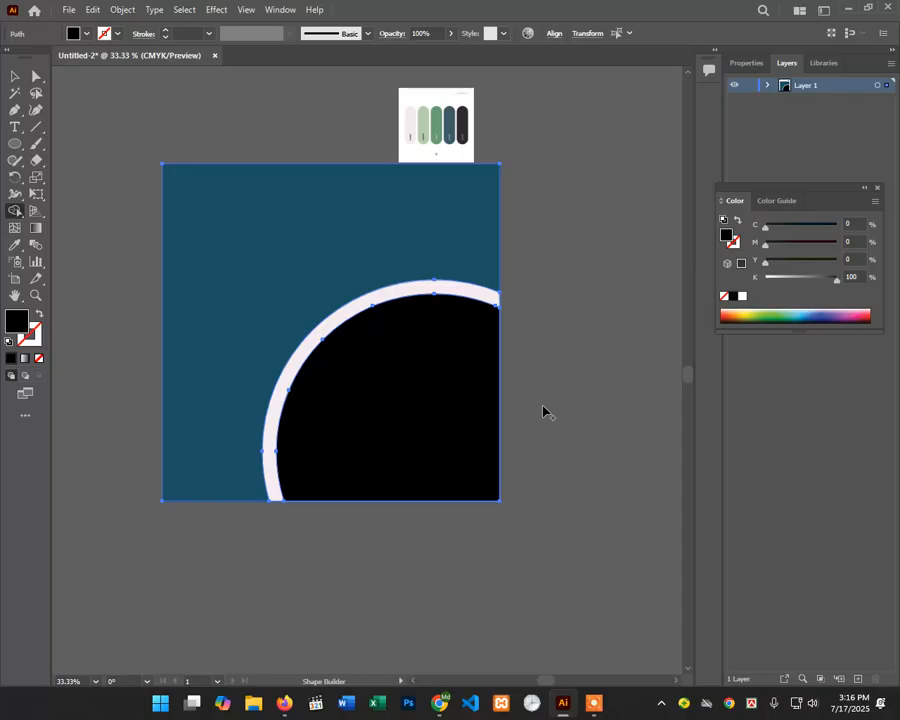
scroll(540, 405, "up", 2)
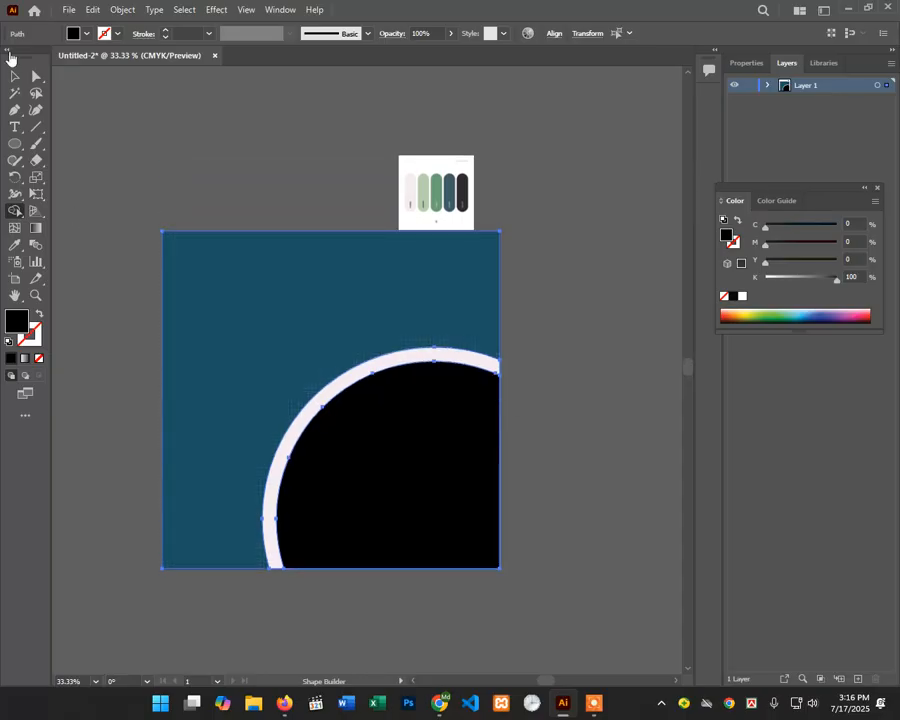
left_click(13, 76)
left_click(158, 123)
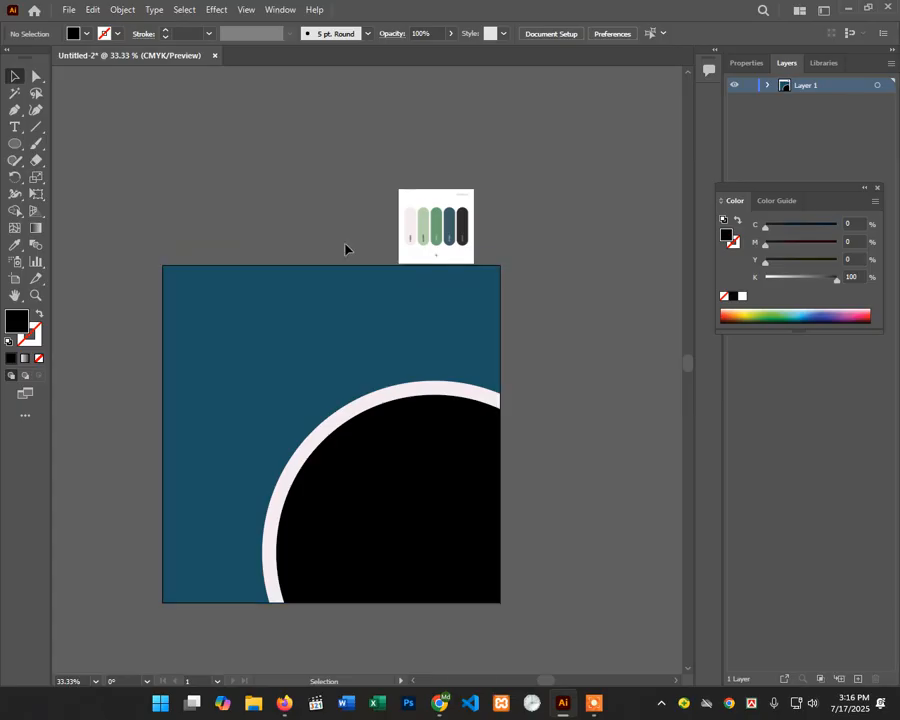
Step: Lock the teal background square, check that the black inner circle can still be selected, and deselect it
left_click(283, 269)
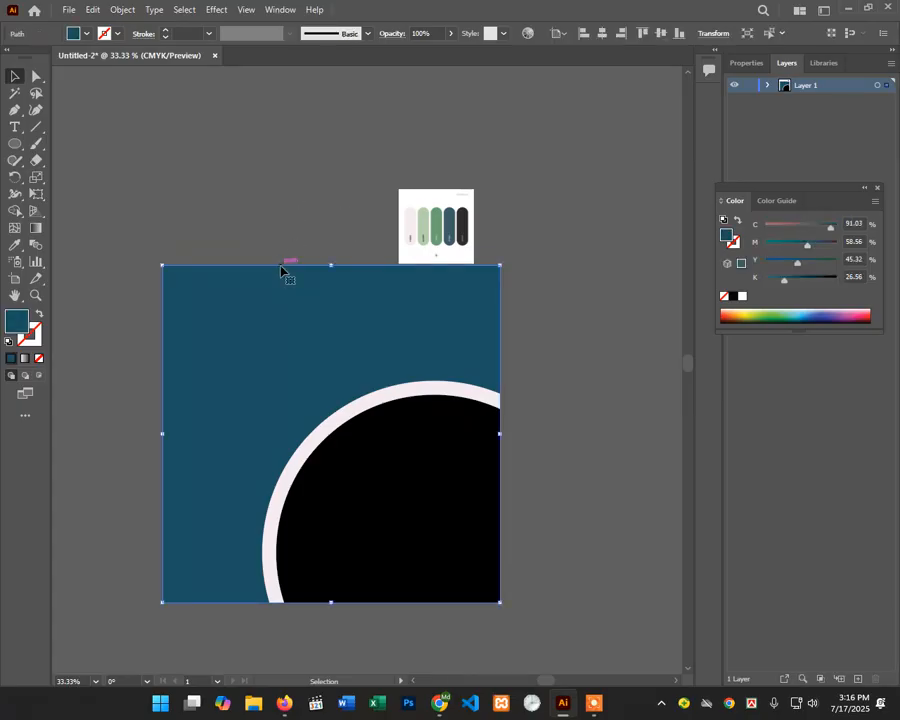
key("ctrl+2")
scroll(284, 269, "down", 2)
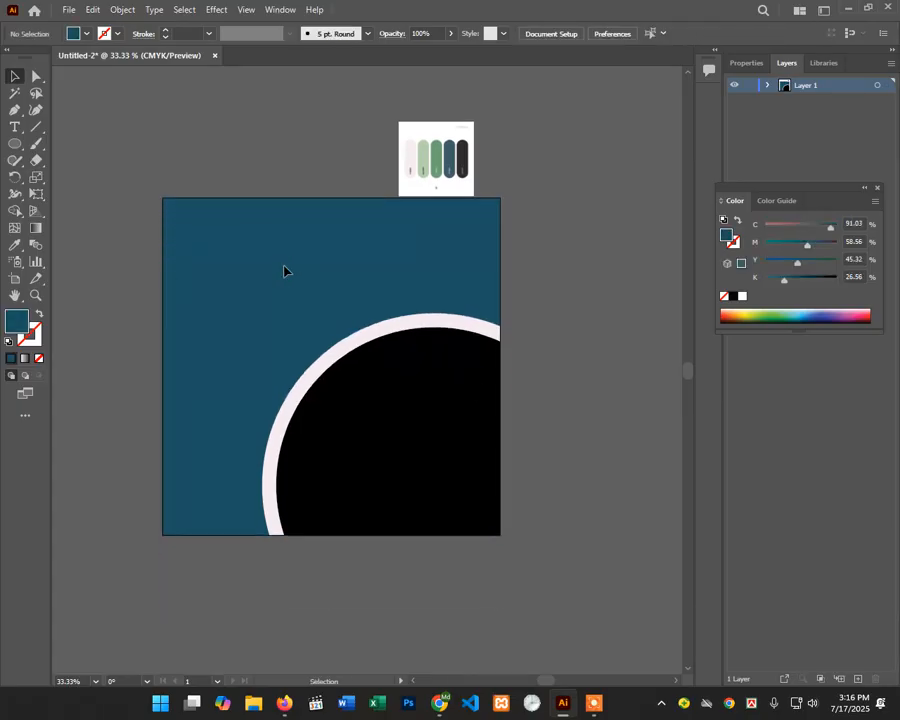
left_click(467, 399)
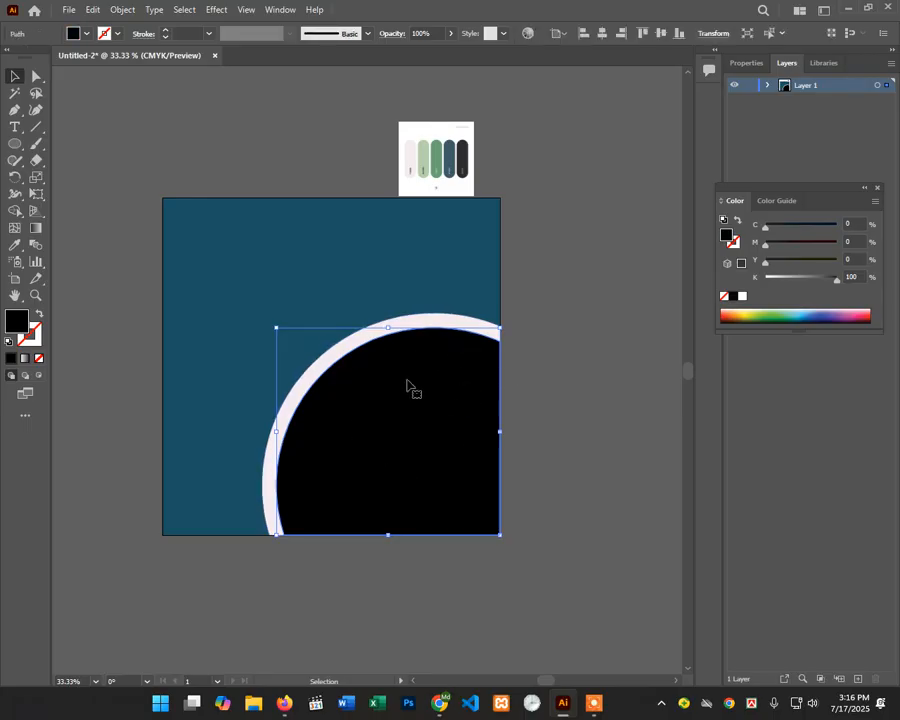
left_click(570, 290)
scroll(320, 307, "up", 1)
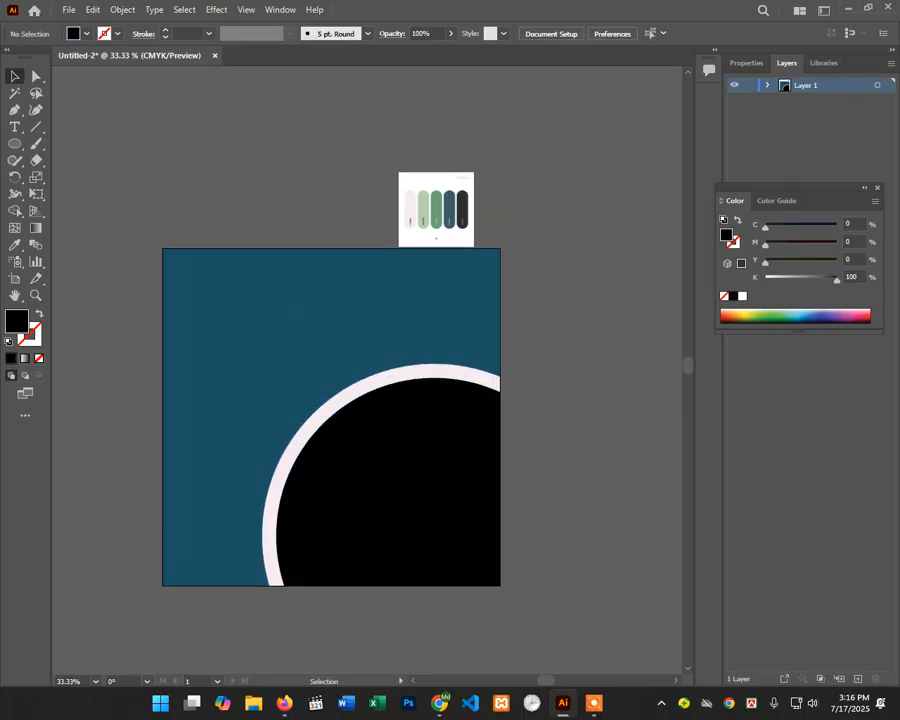
Step: Switch to Chrome and search Google in a new tab for "girl photo with laptop"
left_click(440, 702)
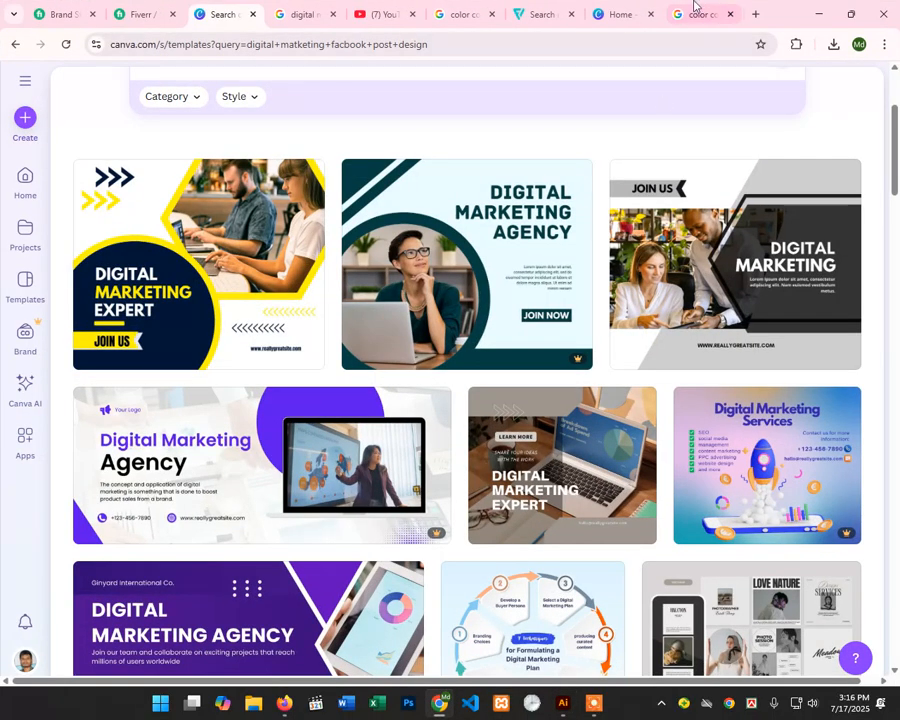
left_click(755, 14)
left_click(621, 44)
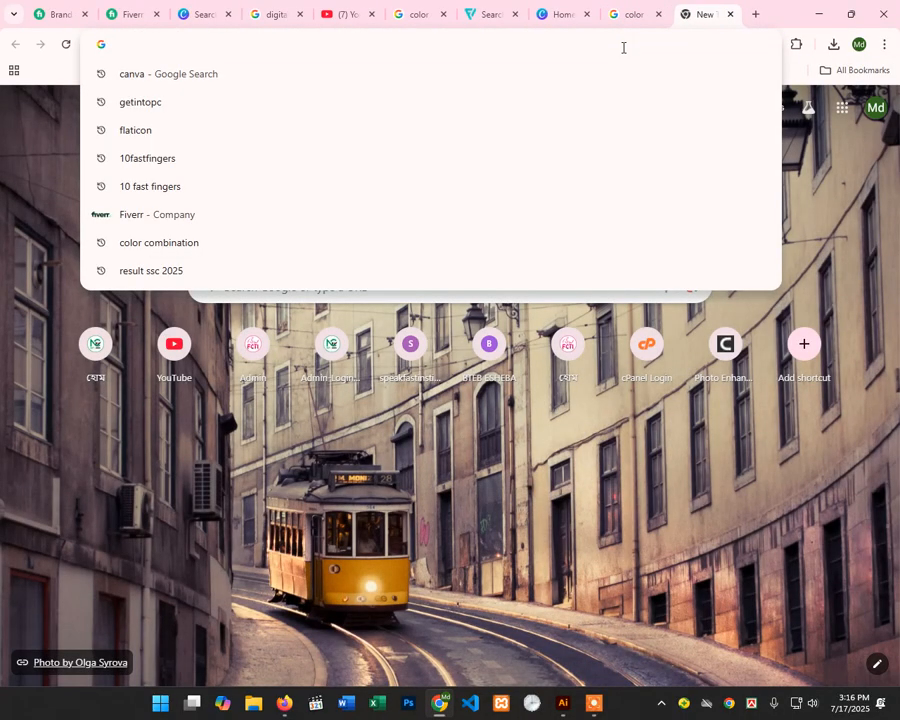
type("wom")
type("e")
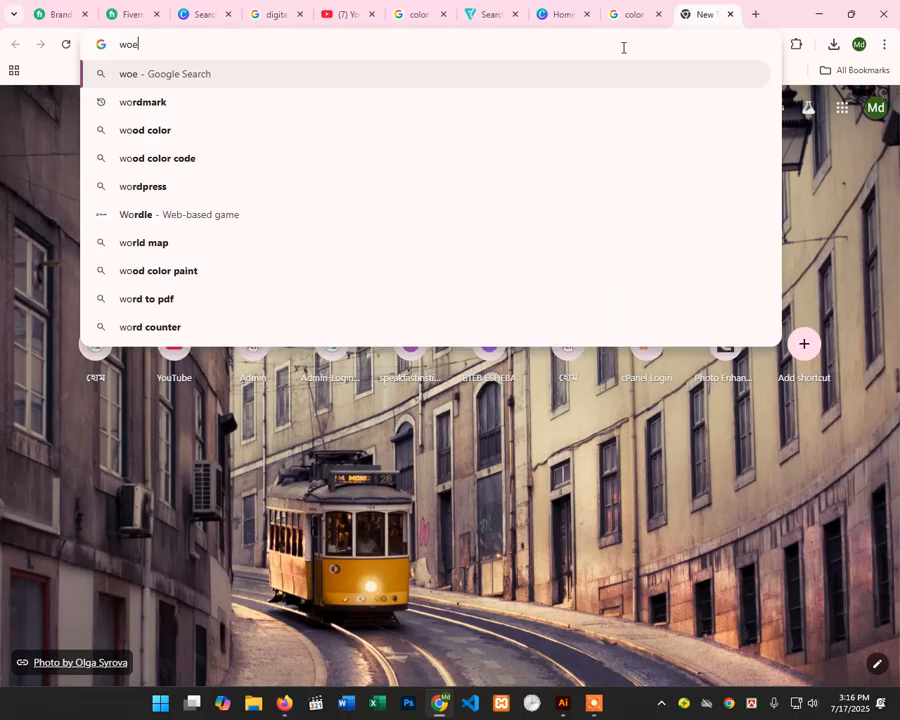
key("BackSpace")
type("men imag")
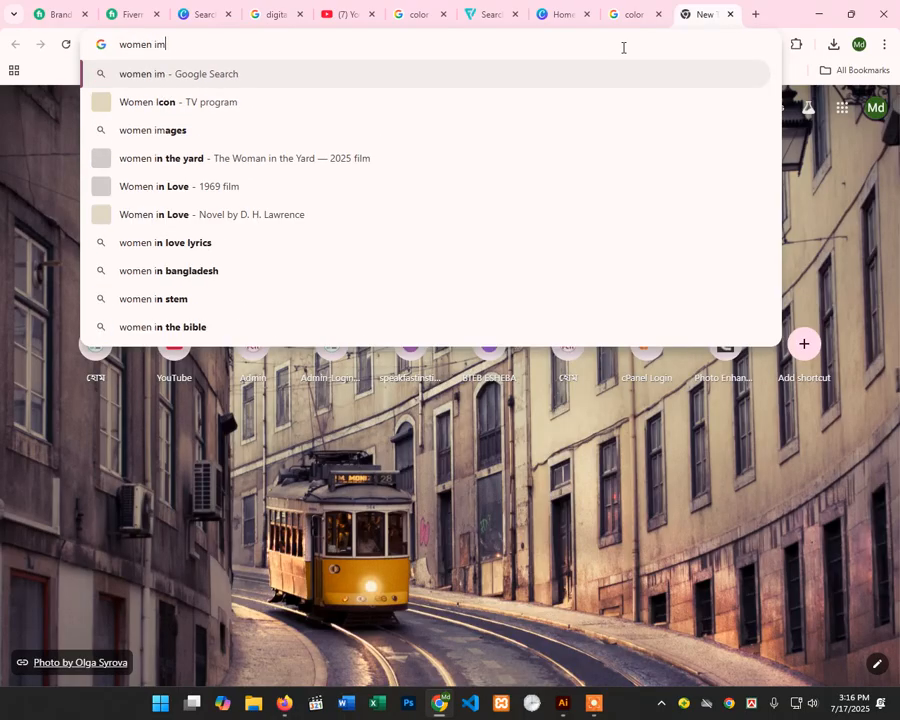
key("BackSpace")
key("BackSpace")
key("BackSpace")
key("BackSpace")
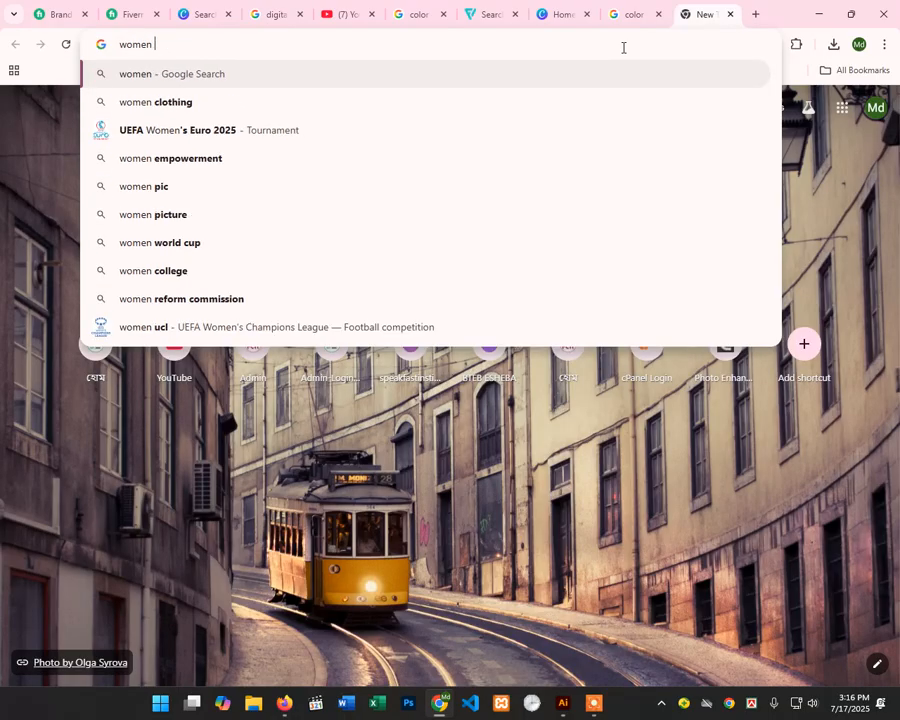
type("phot with lap")
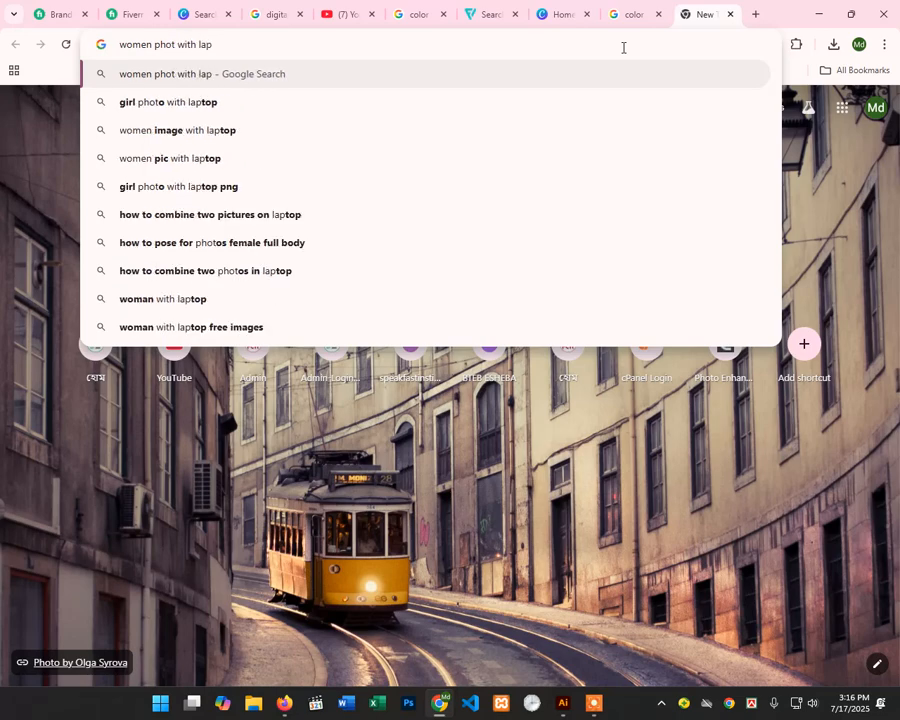
key("Down")
key("Return")
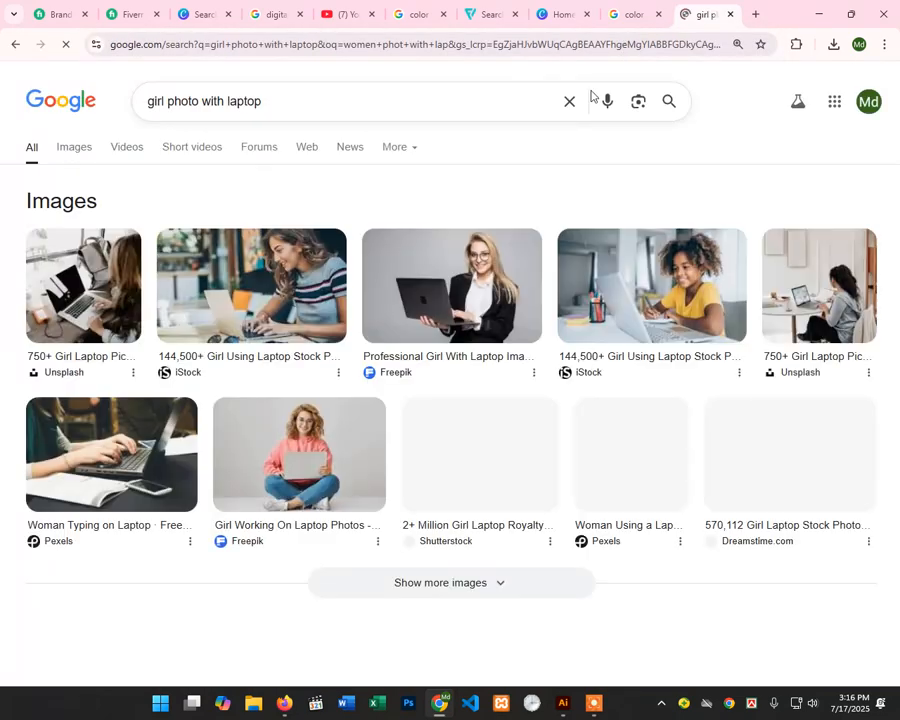
Step: Preview the Unsplash photo of a woman at a round table, expand the image results, and examine them for a suitable picture
left_click(842, 290)
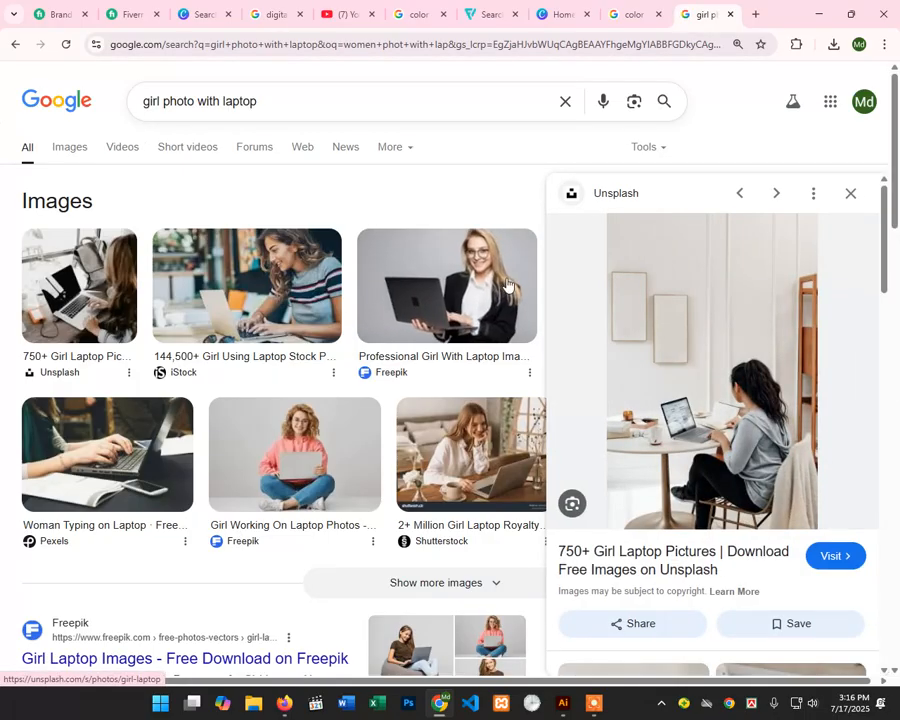
scroll(842, 290, "down", 3)
scroll(426, 300, "down", 3)
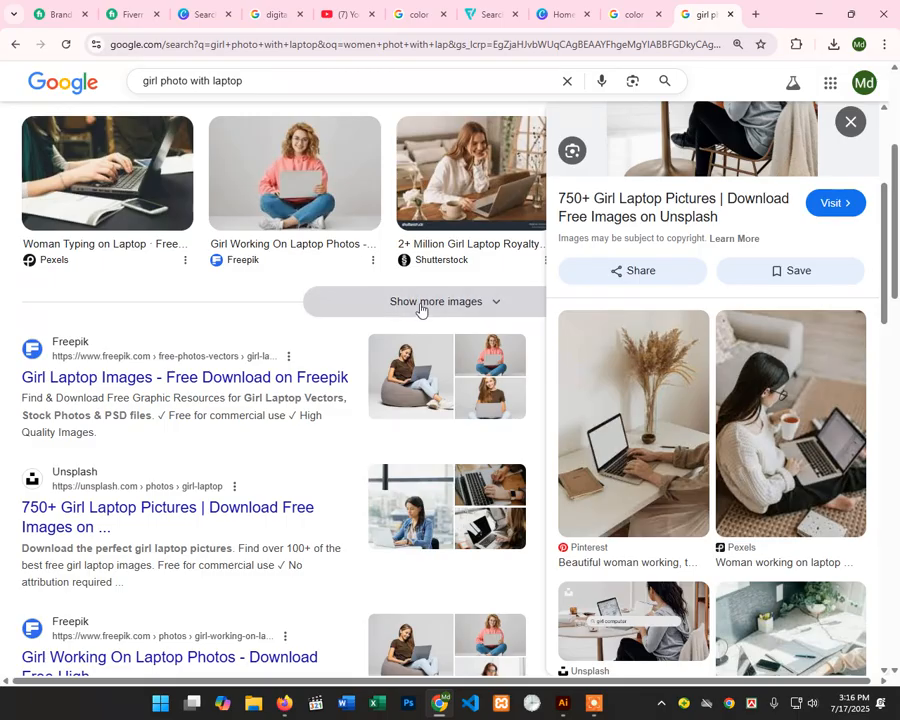
left_click(420, 305)
scroll(381, 285, "down", 2)
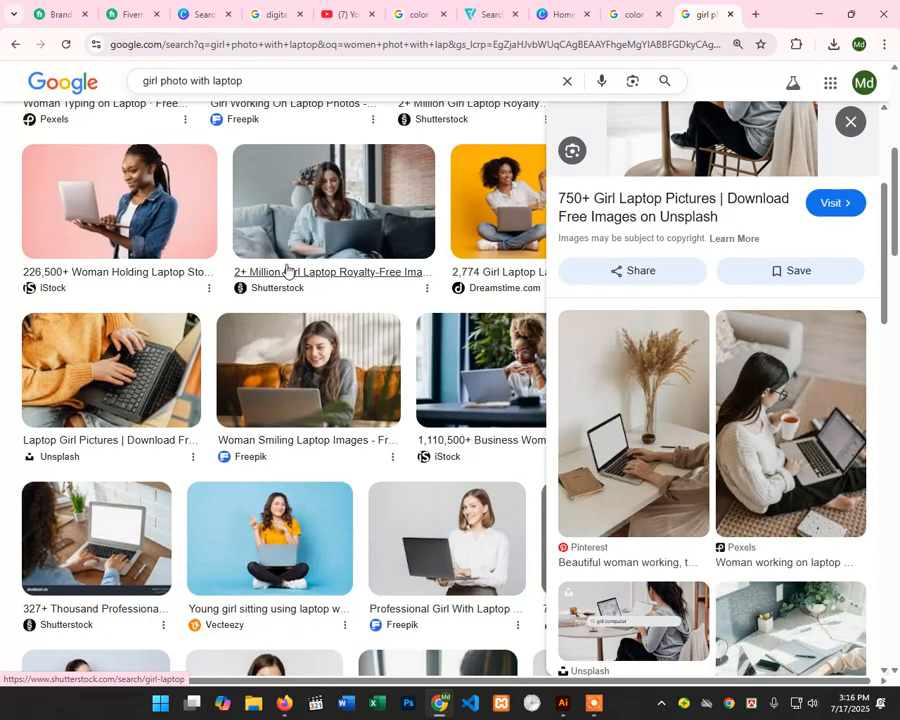
scroll(300, 262, "up", 3)
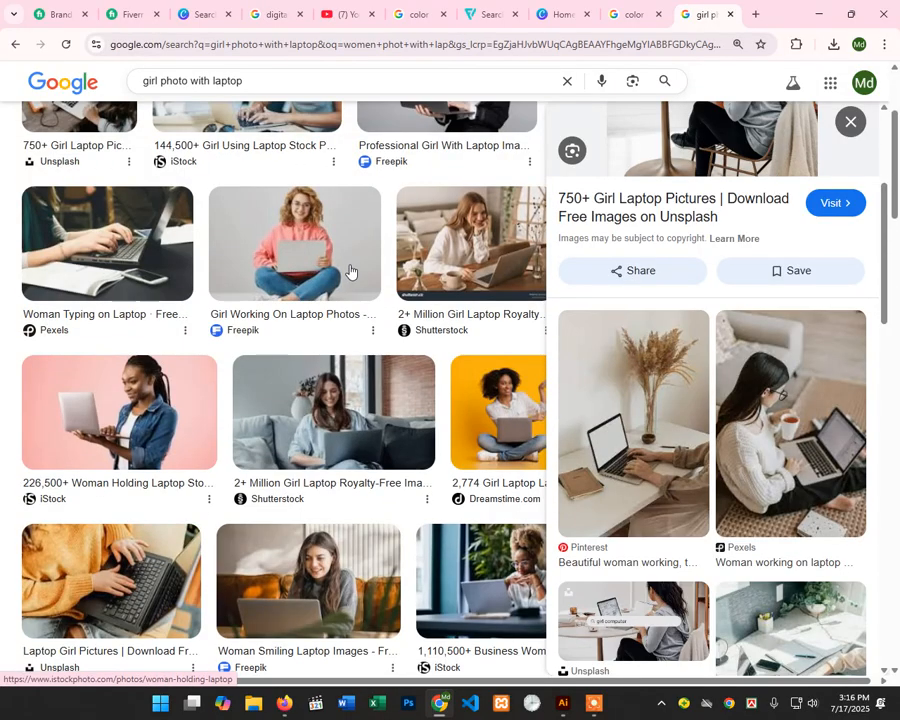
scroll(250, 302, "up", 2)
scroll(200, 280, "down", 10)
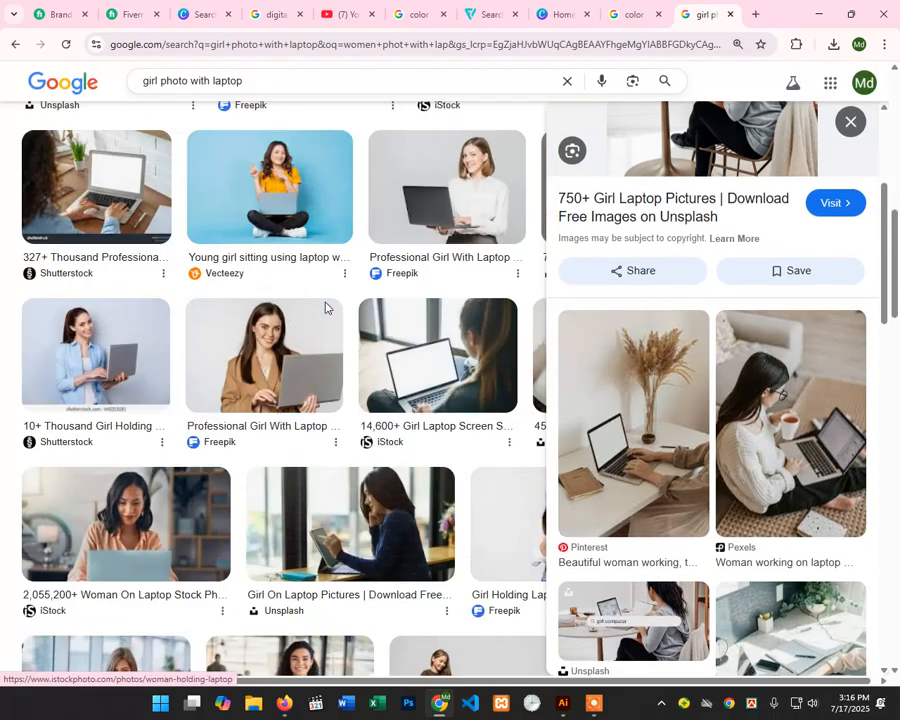
scroll(301, 345, "down", 3)
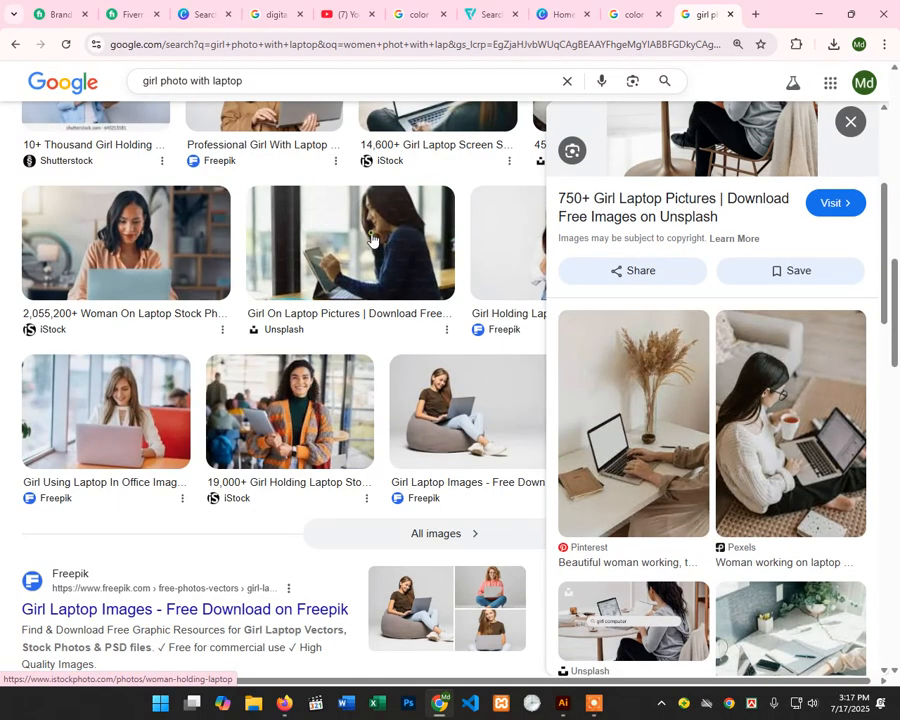
Step: Preview the Unsplash photo of a woman in a dark blue sweater and browse its full set of related images
left_click(310, 300)
scroll(564, 370, "down", 1)
scroll(564, 370, "down", 2)
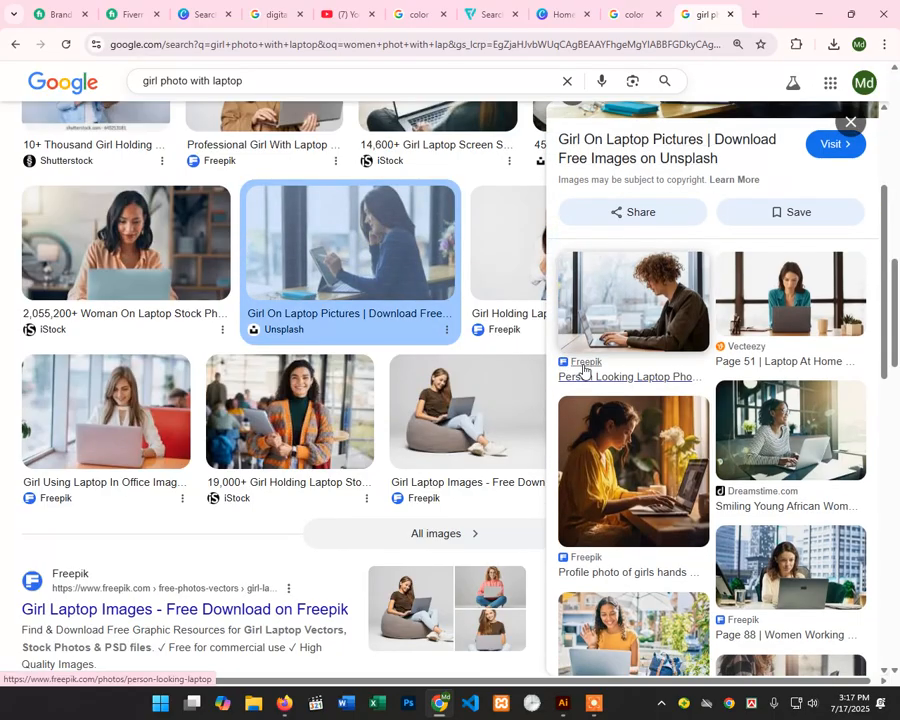
scroll(584, 370, "down", 2)
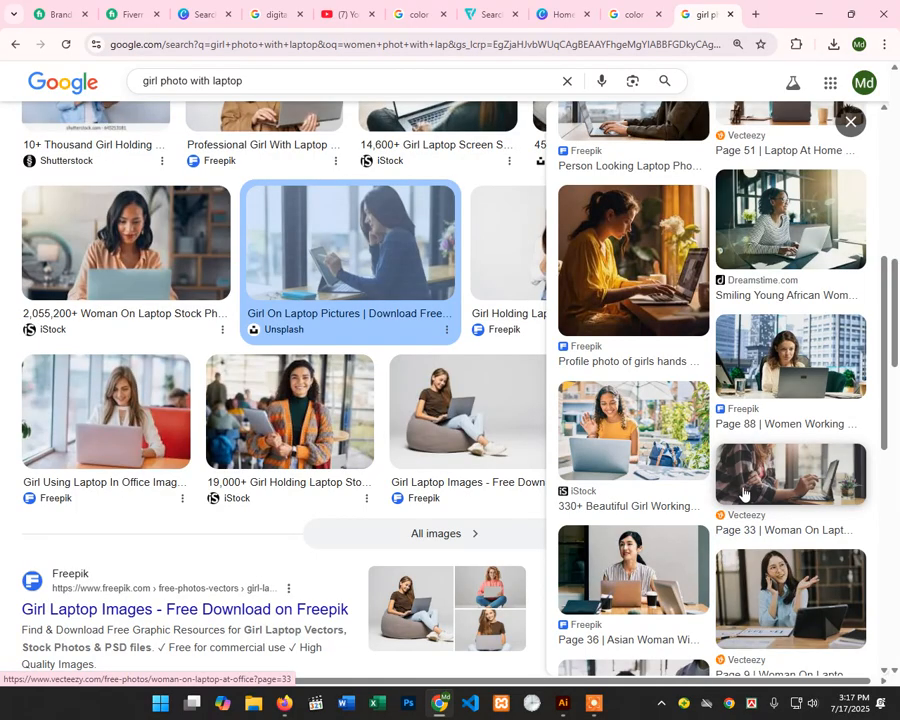
scroll(727, 492, "down", 5)
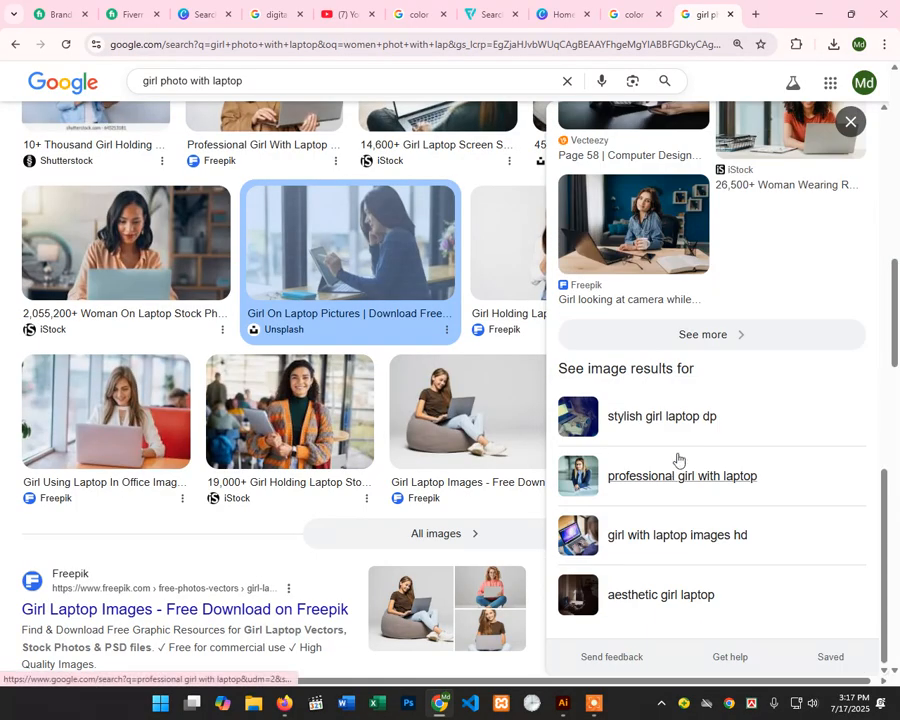
left_click(703, 334)
scroll(483, 352, "down", 6)
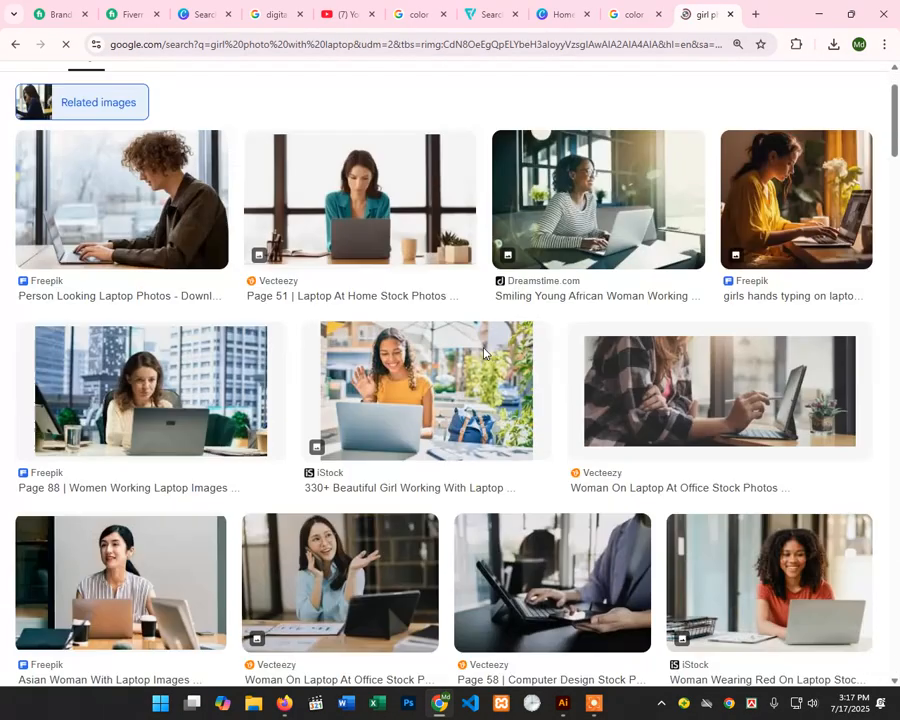
scroll(483, 352, "down", 2)
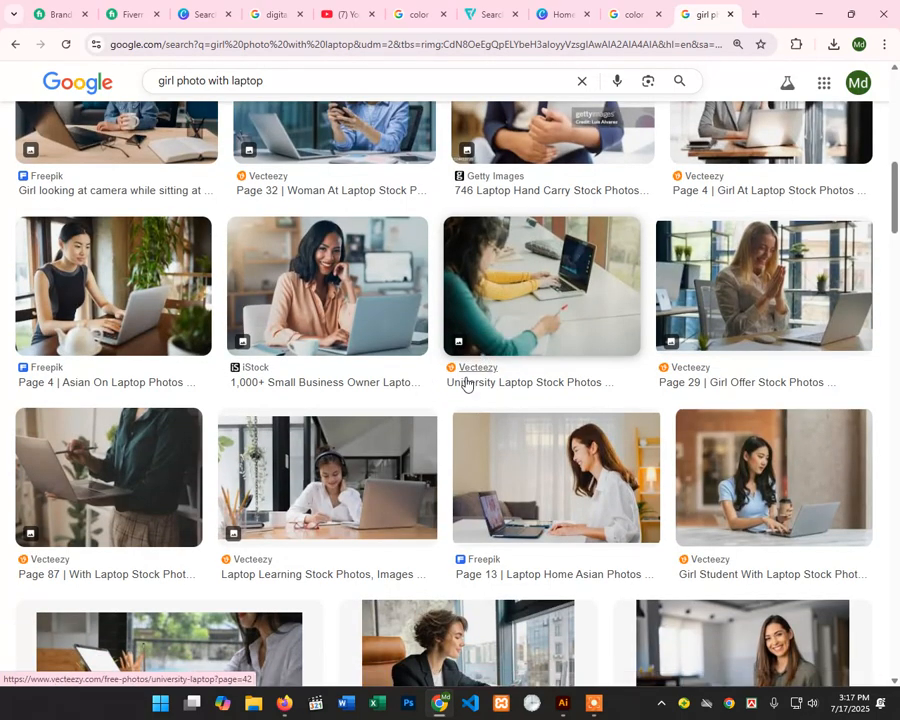
scroll(556, 373, "down", 2)
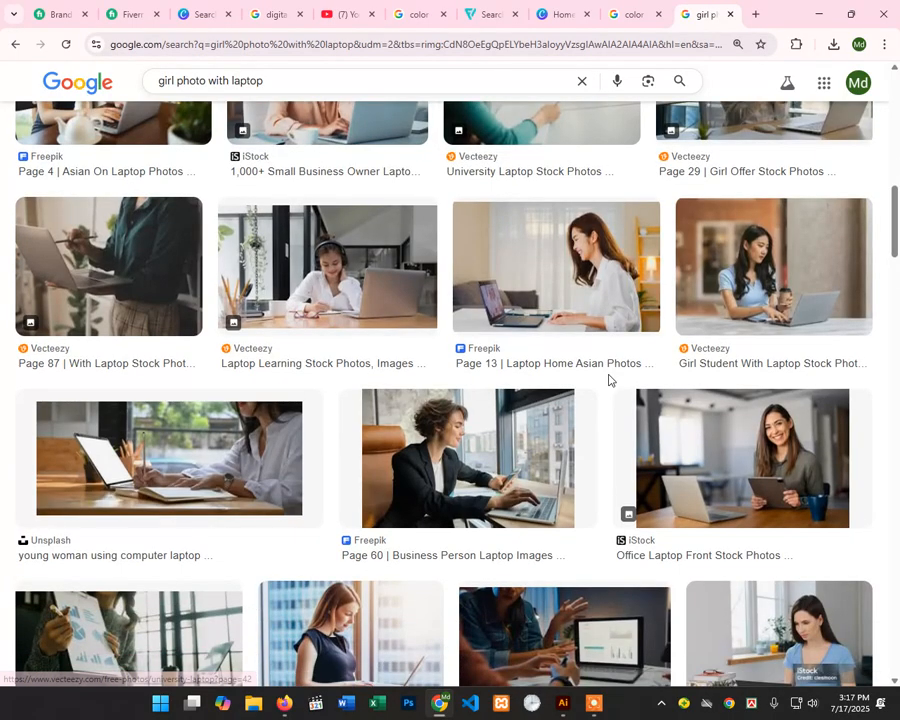
Step: From the Freepik business person photo's related images, copy the photo of the woman in a grey sweater and return to Illustrator
left_click(557, 425)
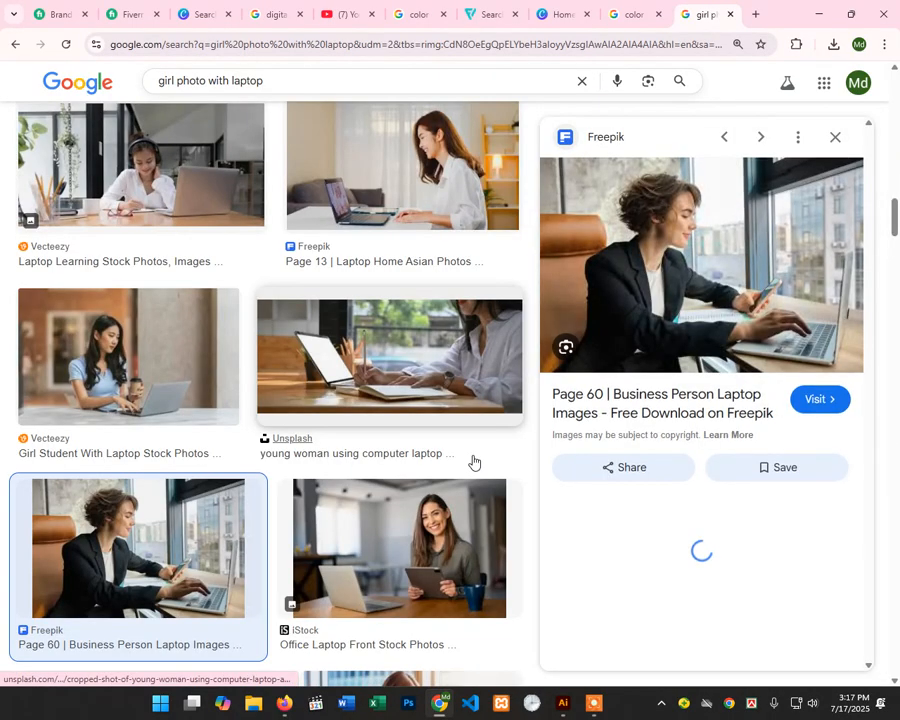
scroll(715, 378, "down", 2)
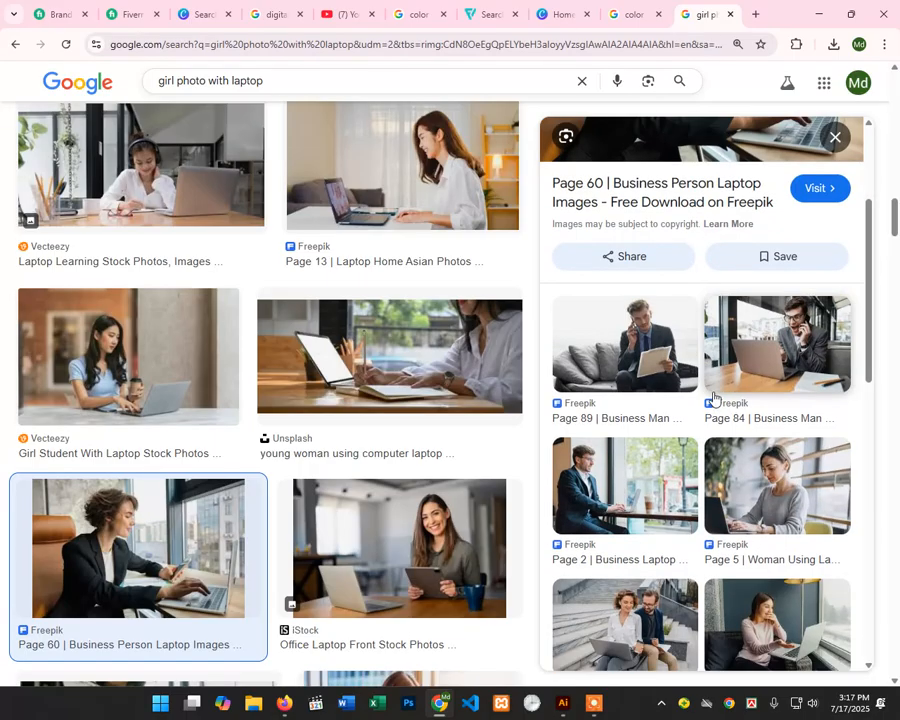
left_click(741, 540)
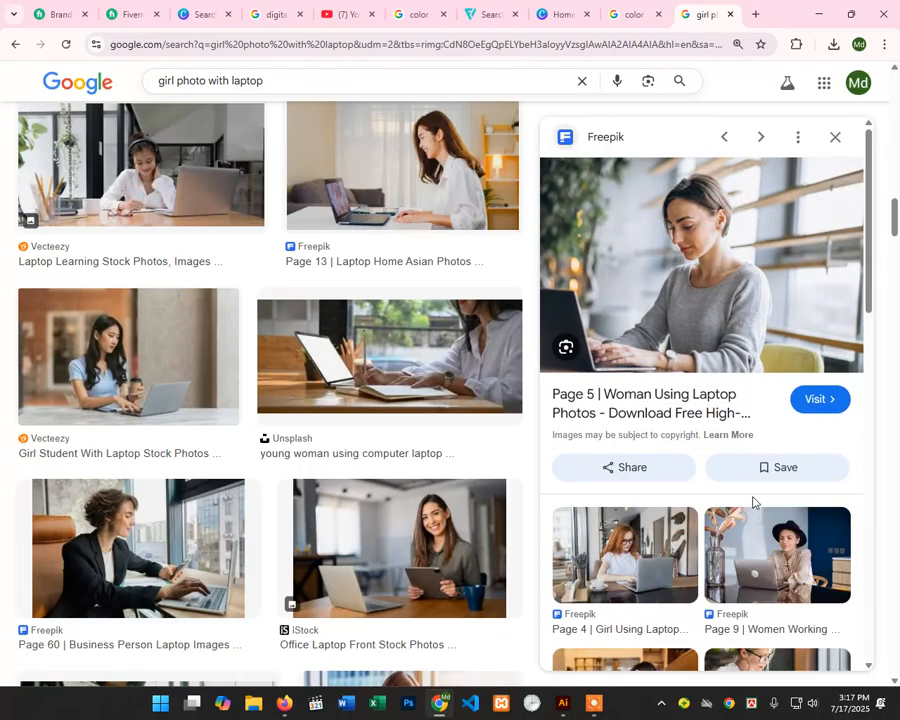
right_click(673, 246)
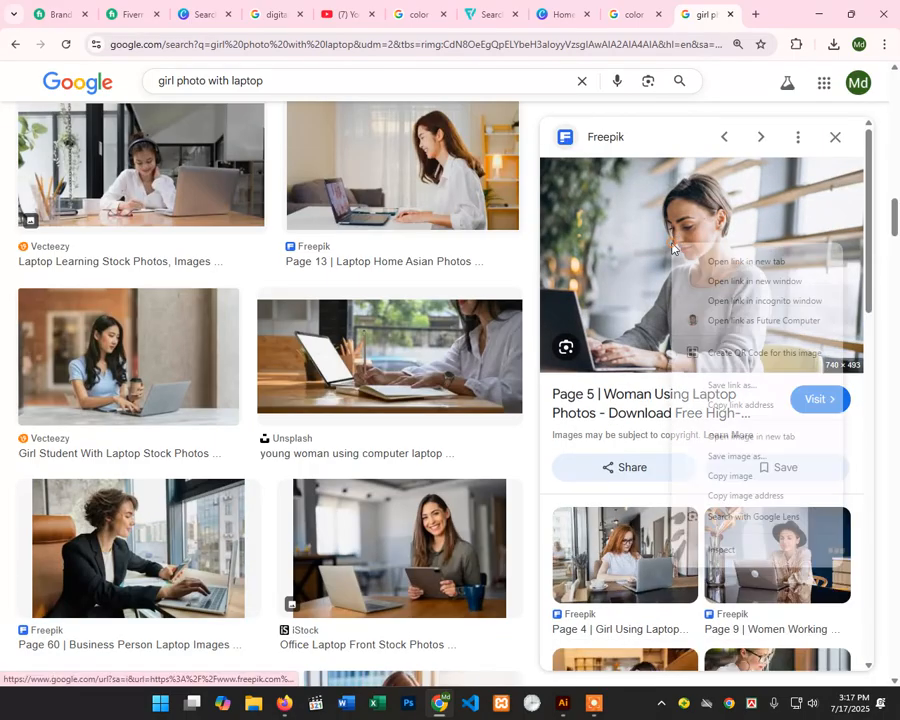
left_click(743, 476)
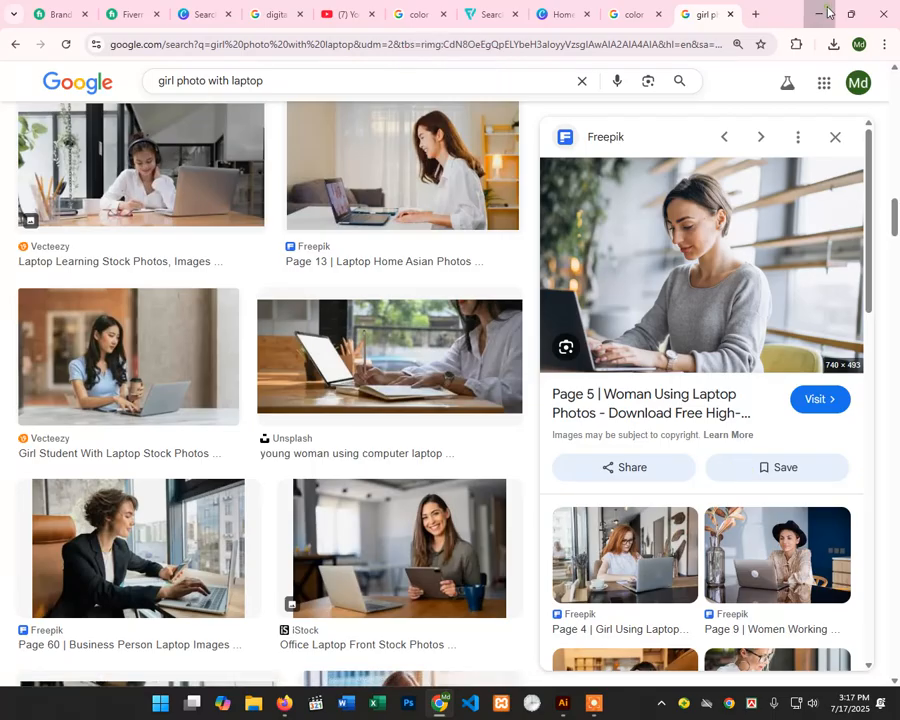
left_click(818, 14)
scroll(472, 275, "down", 2)
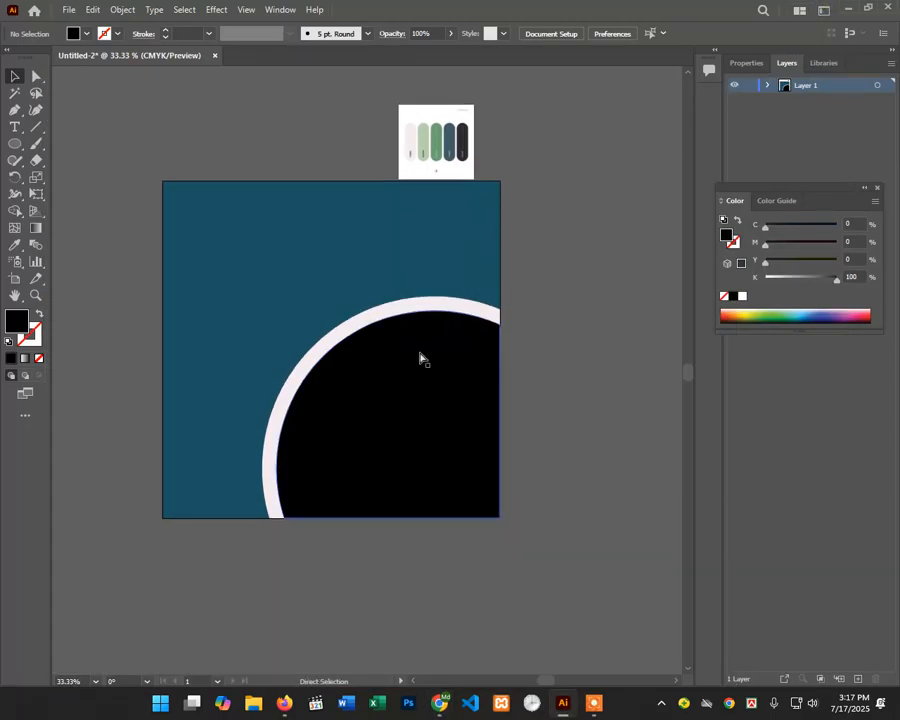
left_click(92, 10)
left_click(140, 100)
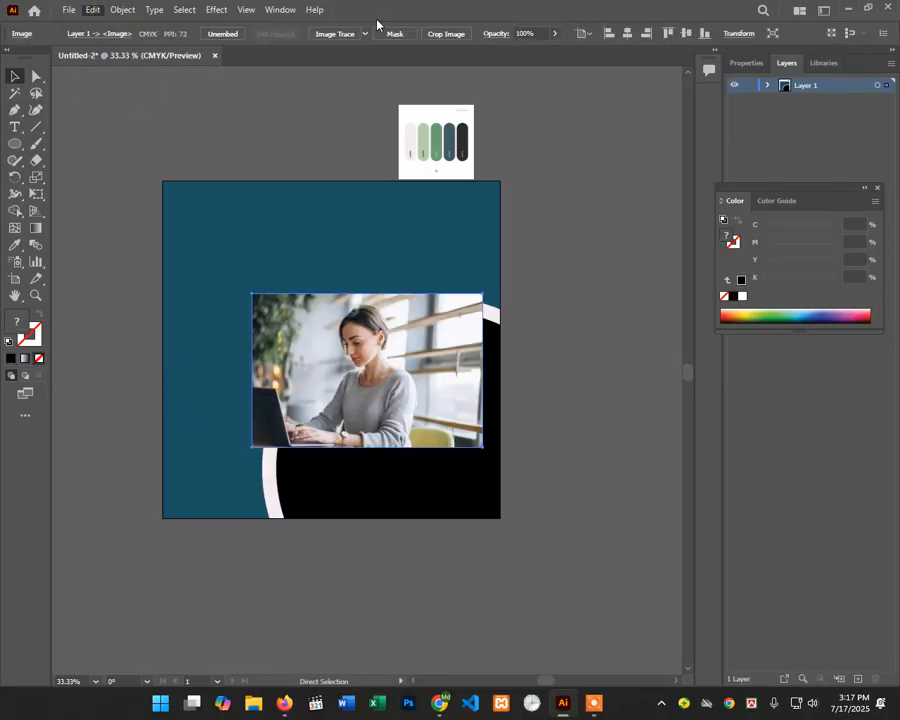
key("ctrl+z")
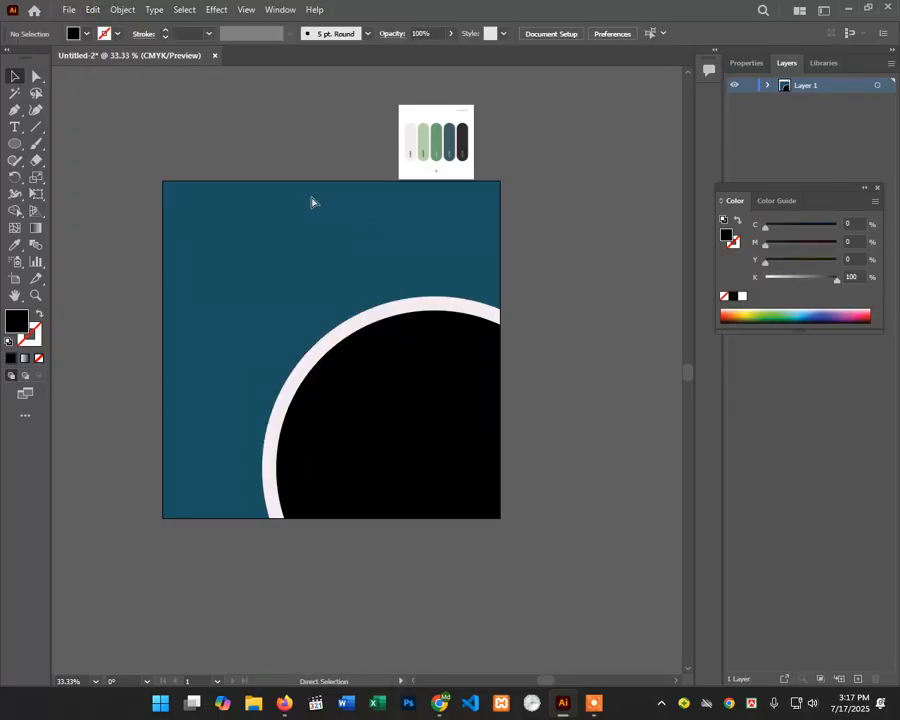
Step: Paste the copied photo, enlarge it proportionally to about one and a half times its size, and position it over the black circle
key("ctrl+v")
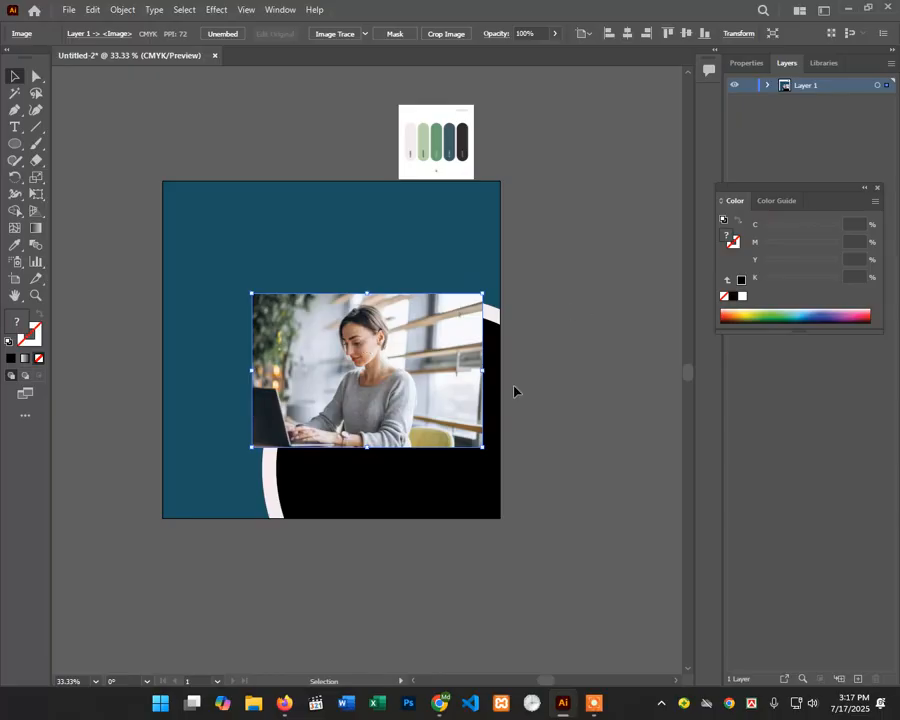
left_click_drag(429, 382, 457, 425)
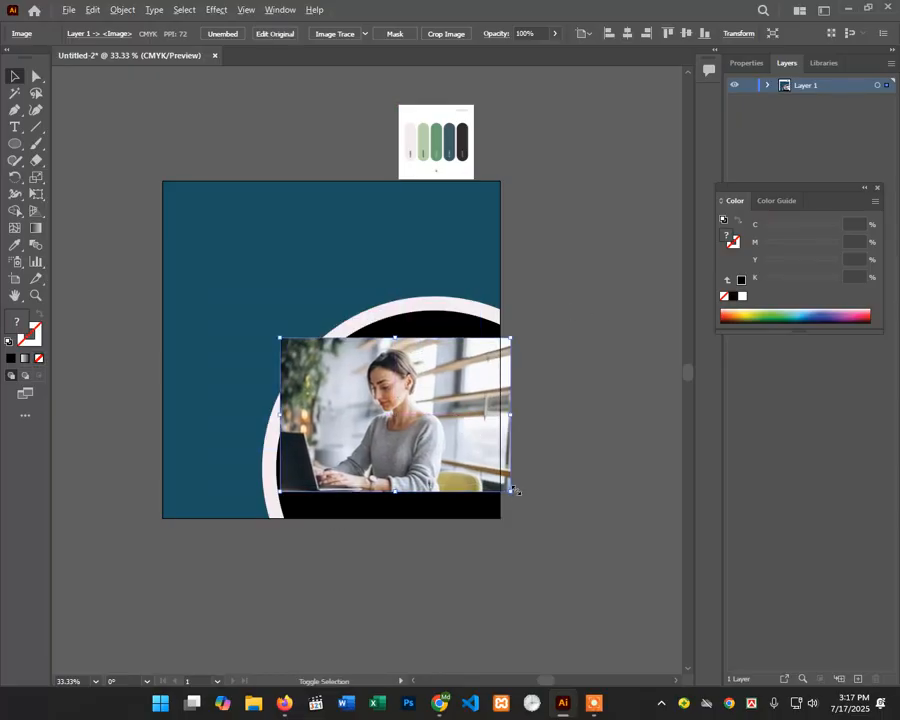
left_click_drag(514, 490, 575, 533)
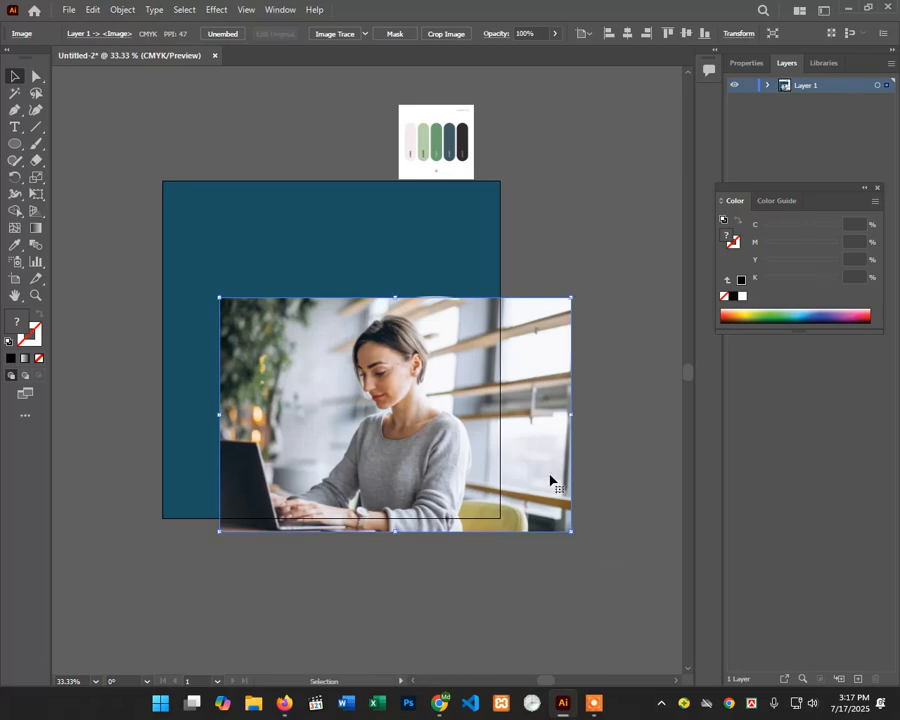
left_click_drag(550, 478, 567, 466)
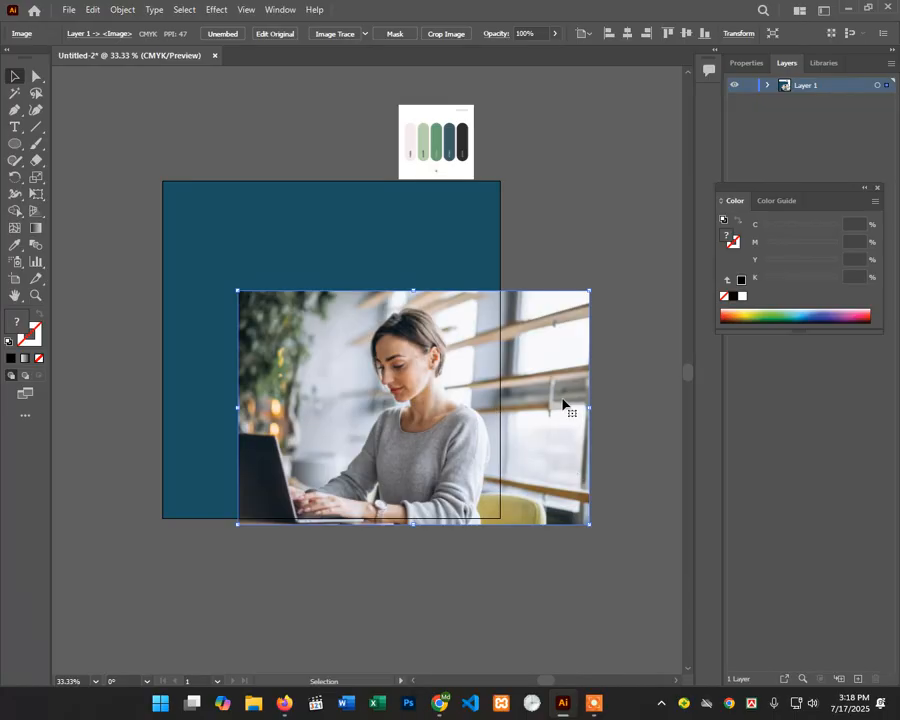
Step: Try sending the grey-sweater photo to the back and clipping it to the black circle with a clipping mask
key("Delete")
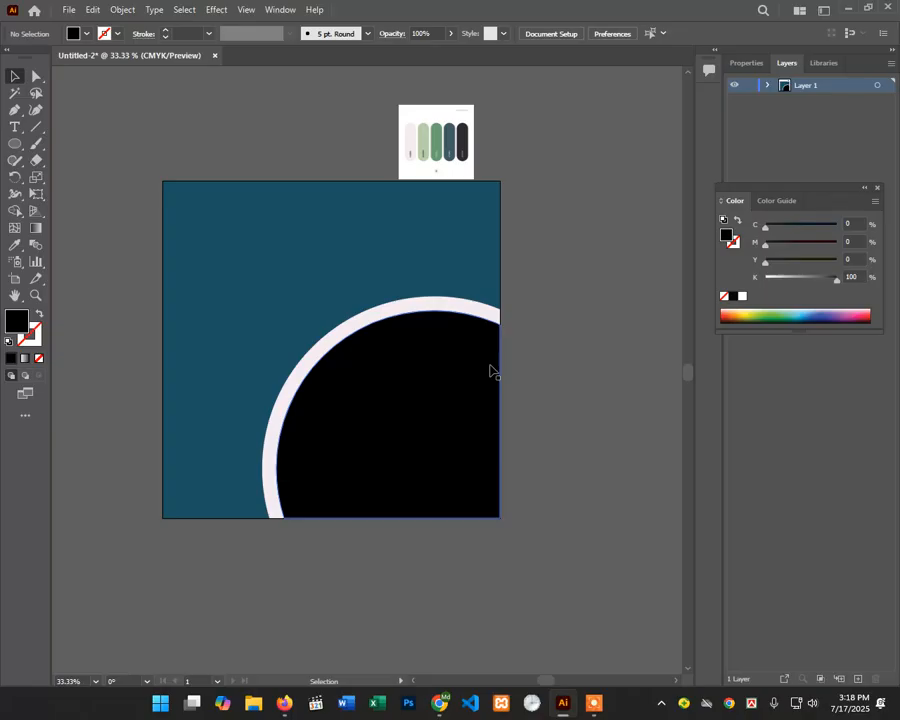
key("ctrl+z")
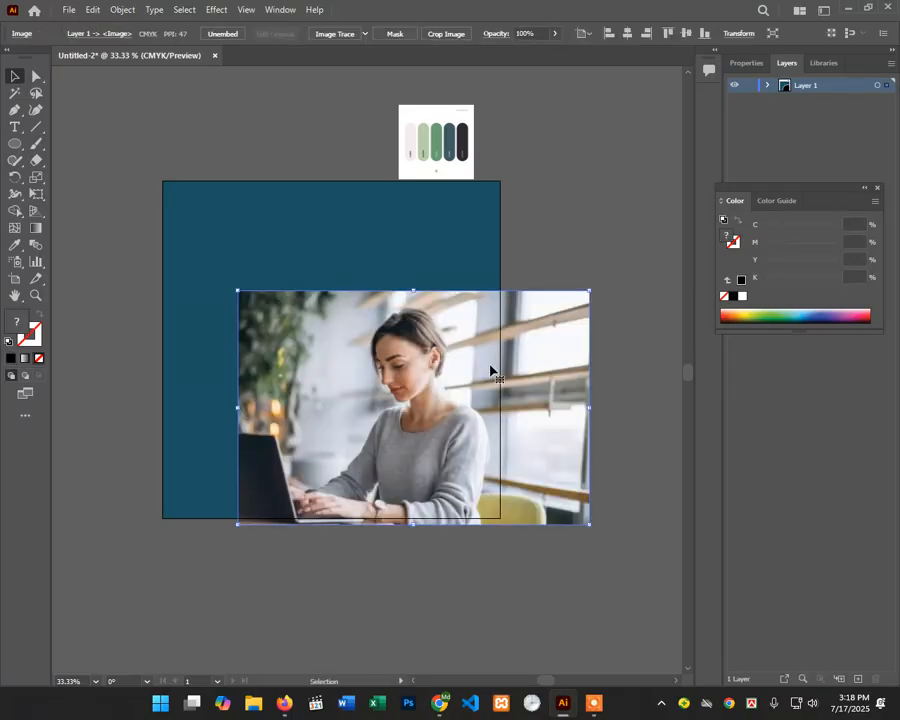
right_click(405, 397)
mouse_move(462, 535)
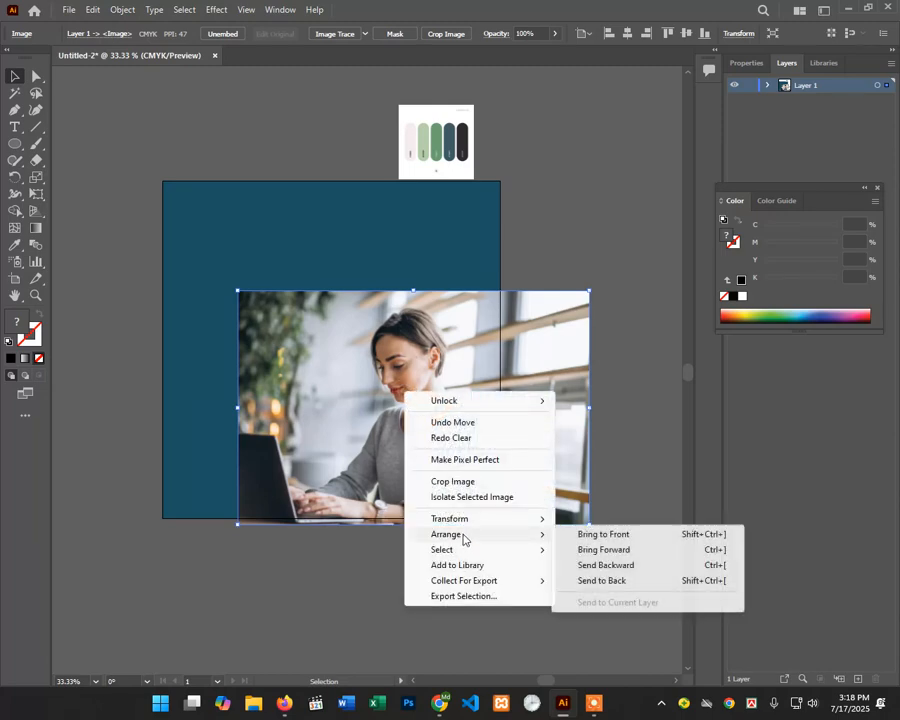
left_click(593, 583)
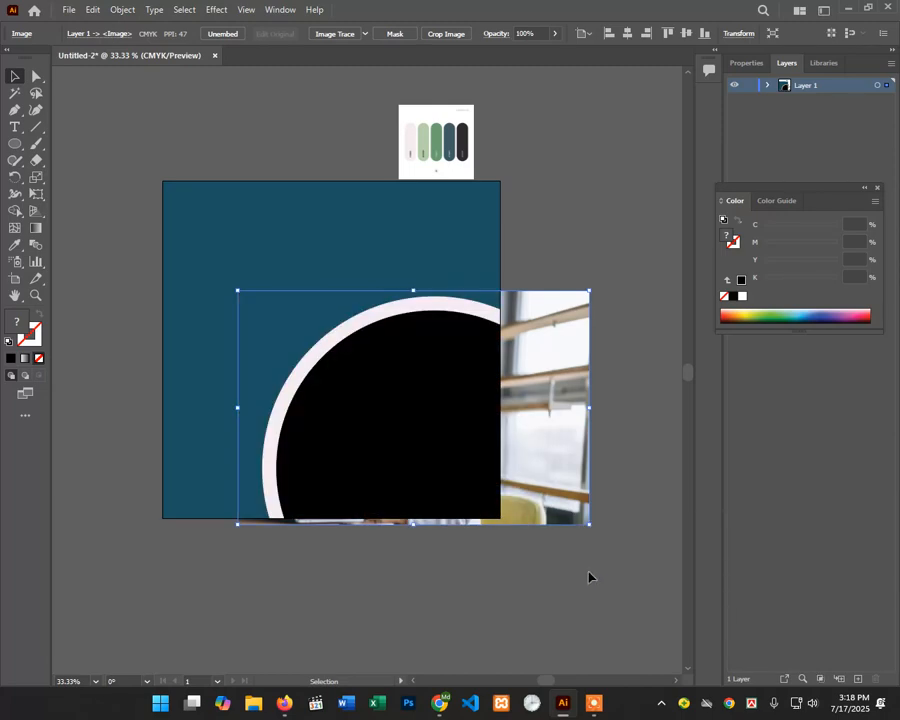
left_click(397, 362, "shift")
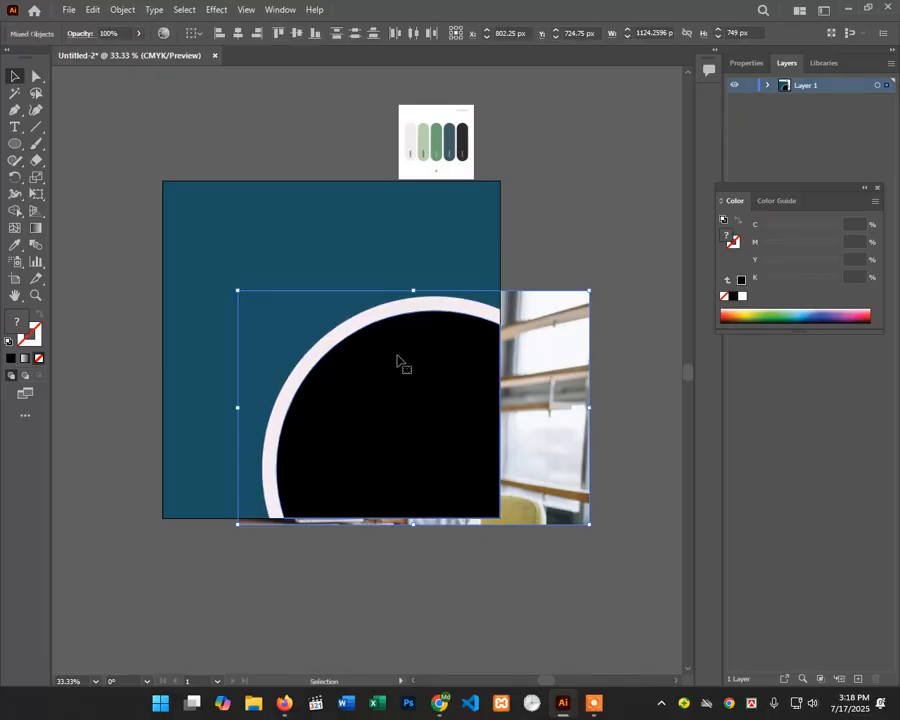
right_click(397, 362)
left_click(469, 505)
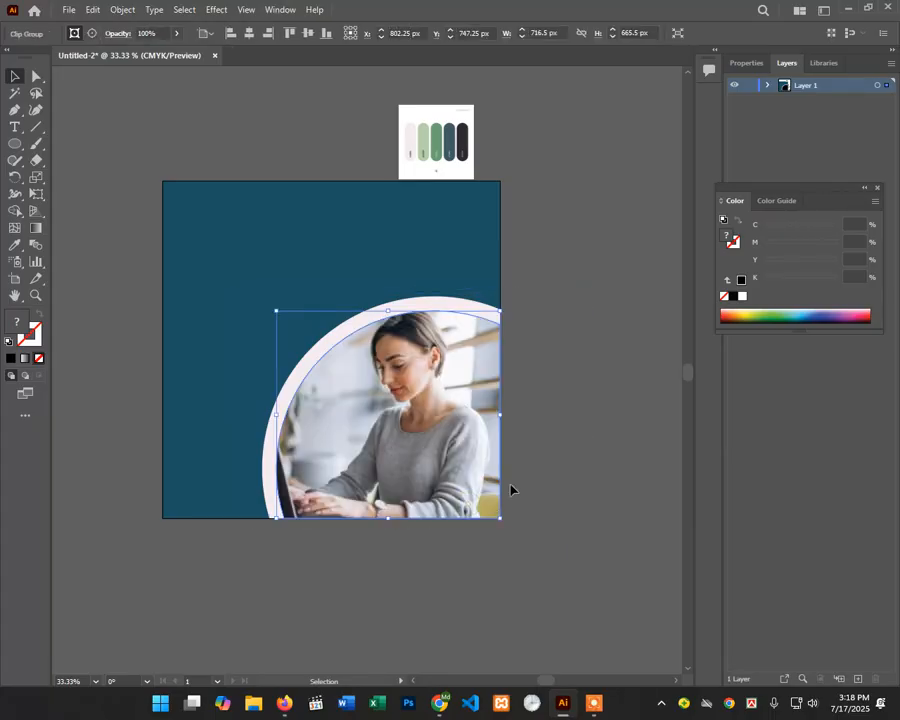
left_click(635, 456)
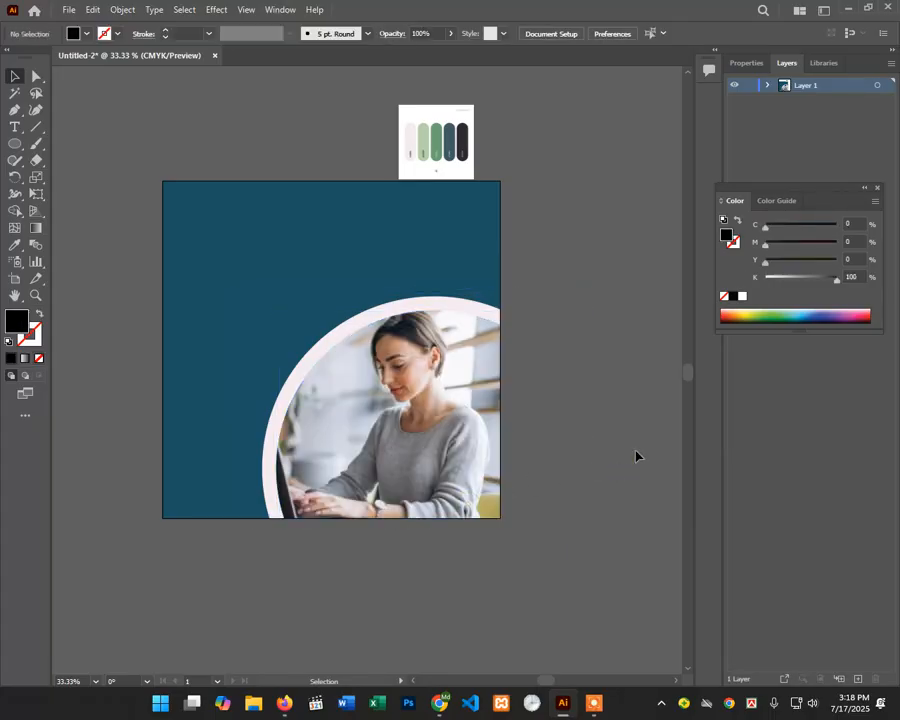
scroll(632, 448, "up", 1)
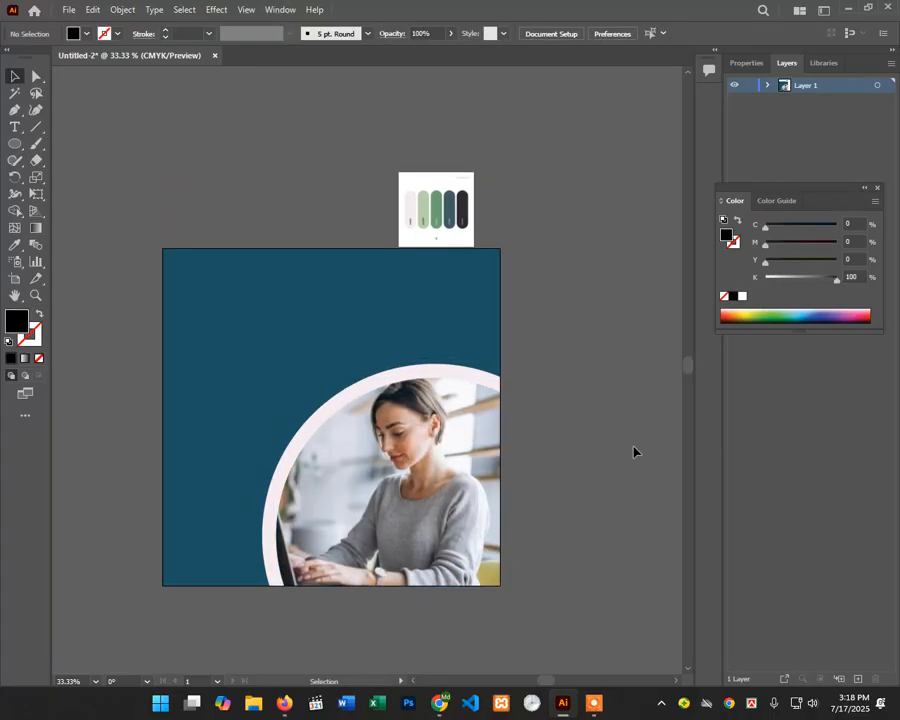
Step: Undo the clipping mask and delete the grey-sweater photo from the design
key("ctrl+z")
left_click(578, 416)
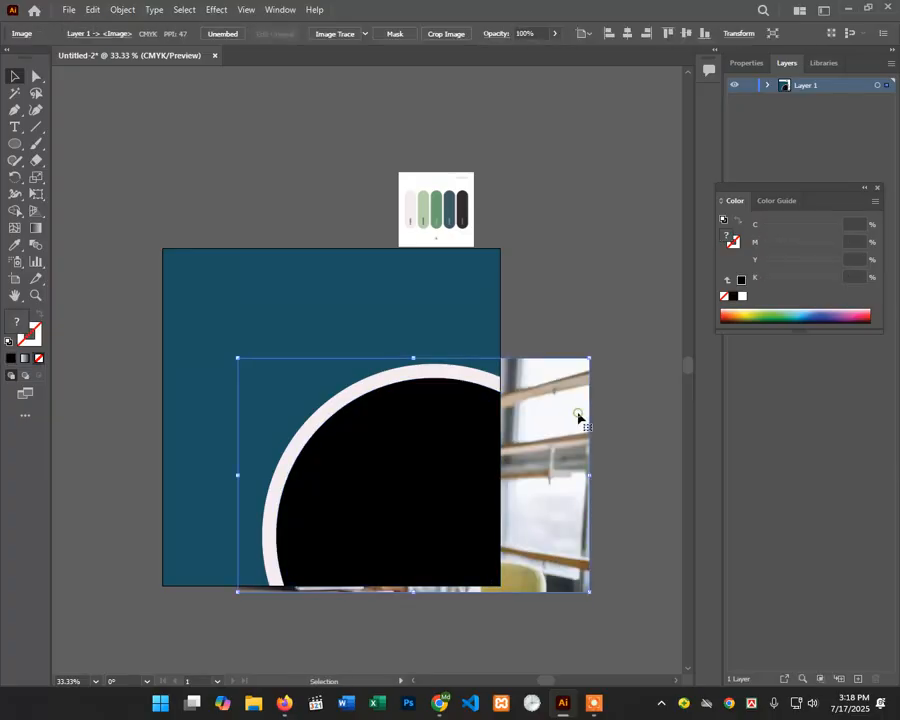
key("Delete")
Step: Switch to the browser, copy the related Freepik photo of the woman in a black hat with a laptop, and return to Illustrator
left_click(439, 703)
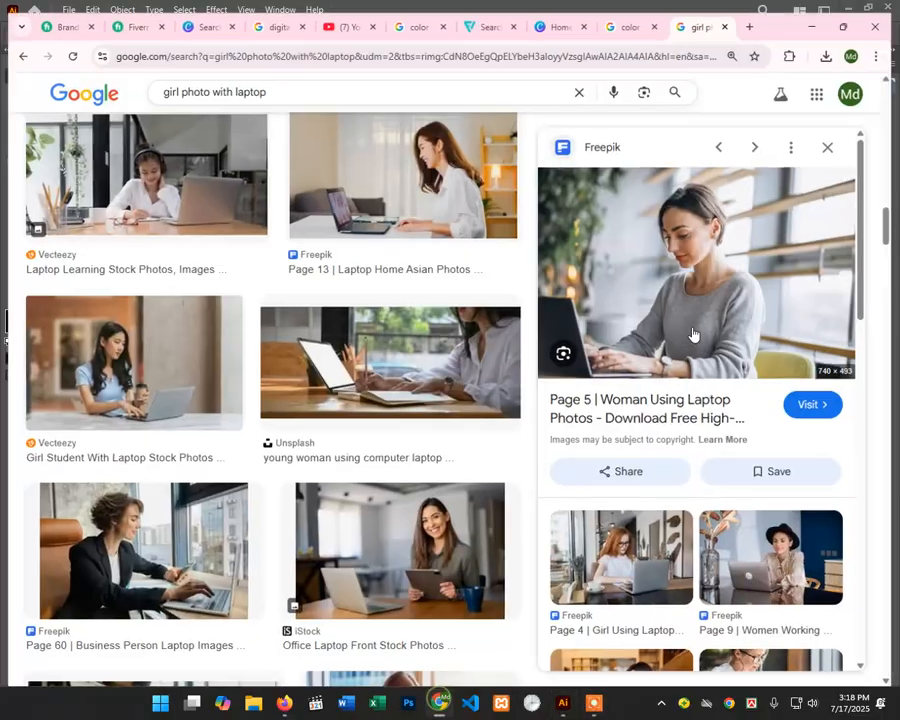
right_click(668, 251)
left_click(714, 484)
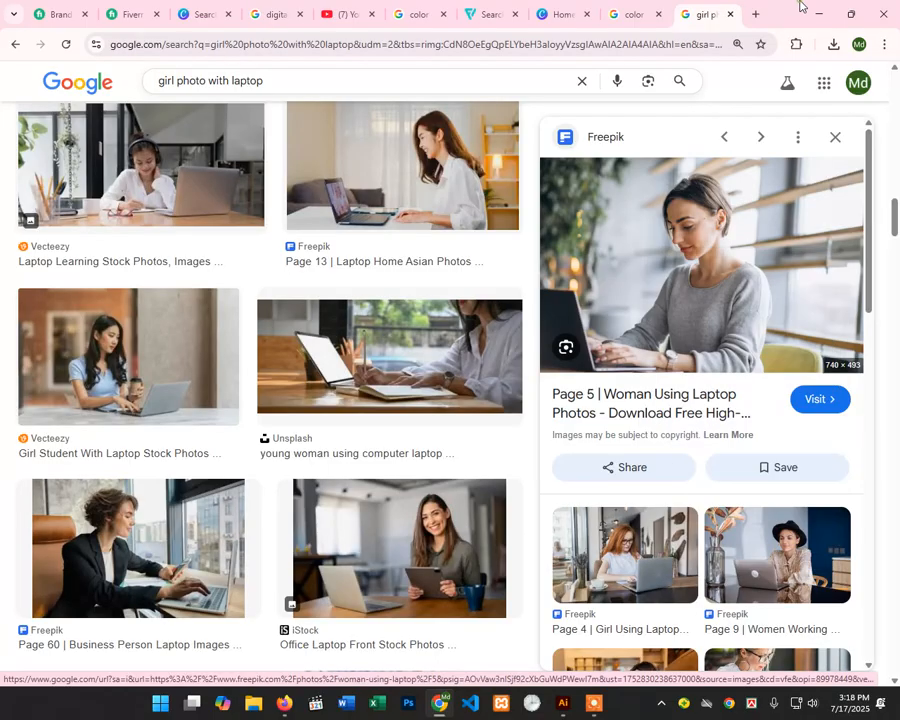
scroll(757, 340, "down", 2)
left_click(757, 340)
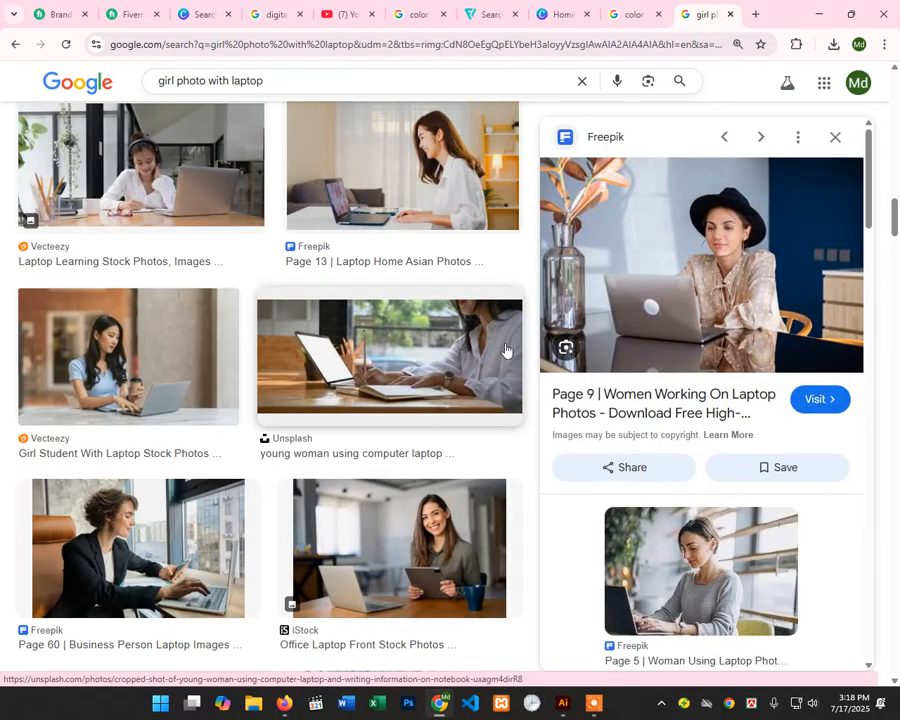
right_click(664, 292)
left_click(724, 522)
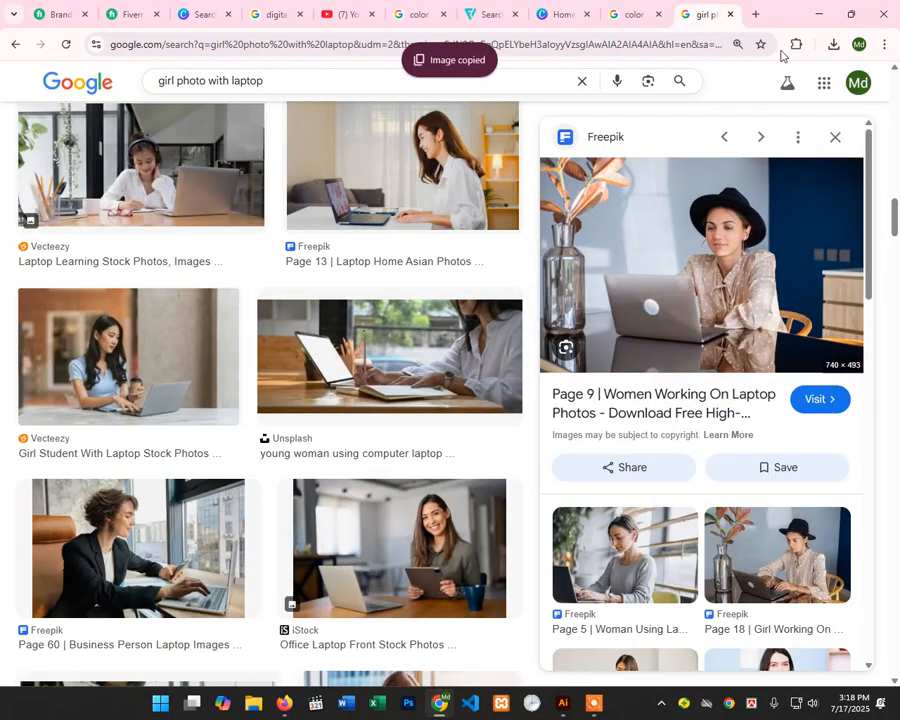
left_click(818, 14)
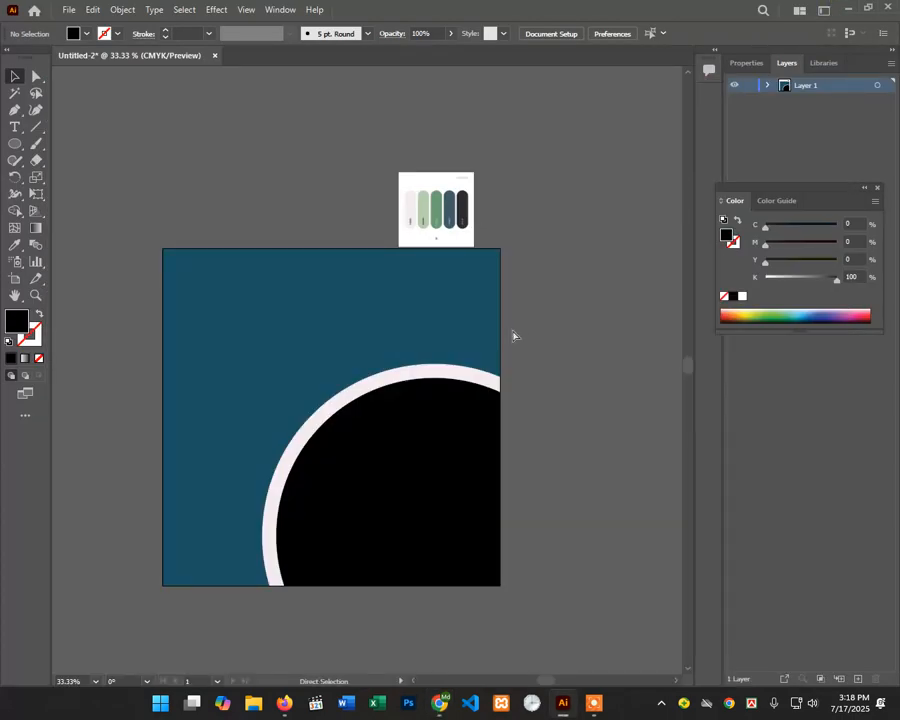
Step: Paste the black-hat photo, enlarge it proportionally to about one and a half times its size, and position it over the black circle
key("ctrl+v")
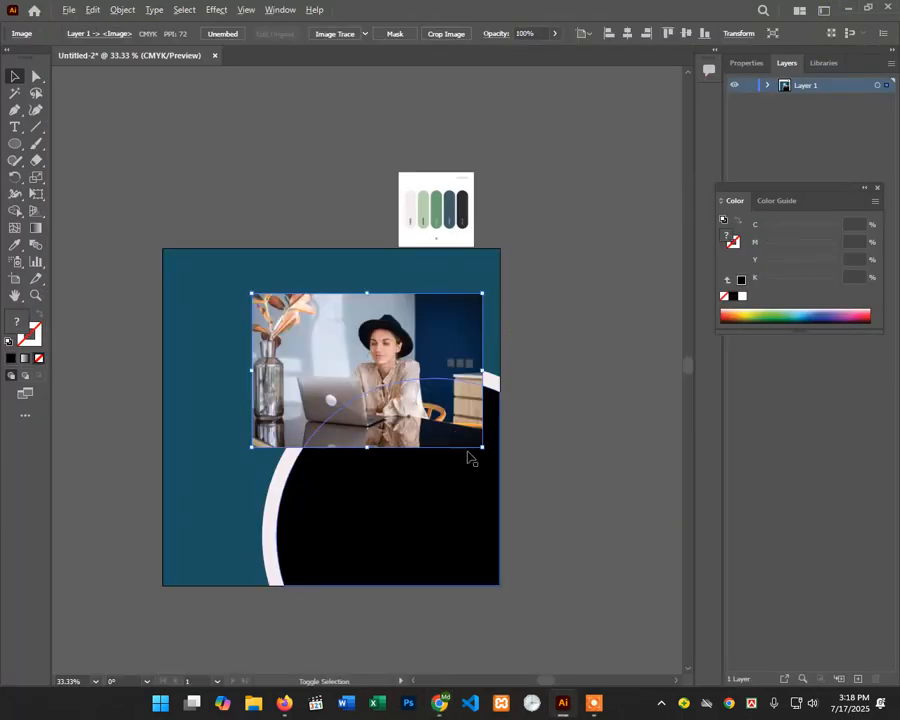
left_click_drag(481, 446, 530, 481)
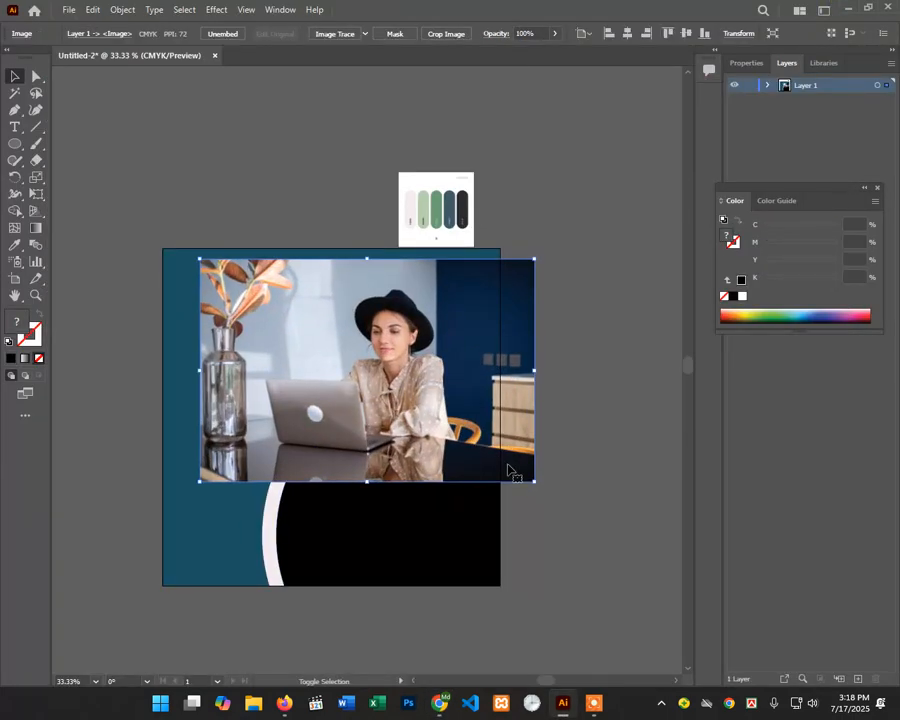
left_click_drag(463, 414, 507, 533)
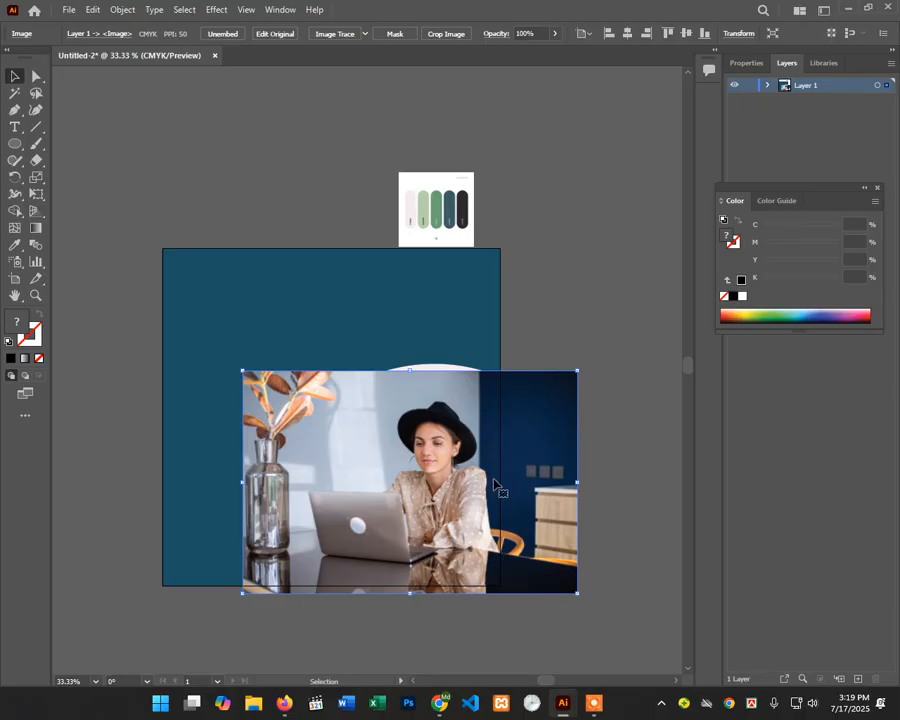
left_click(572, 337)
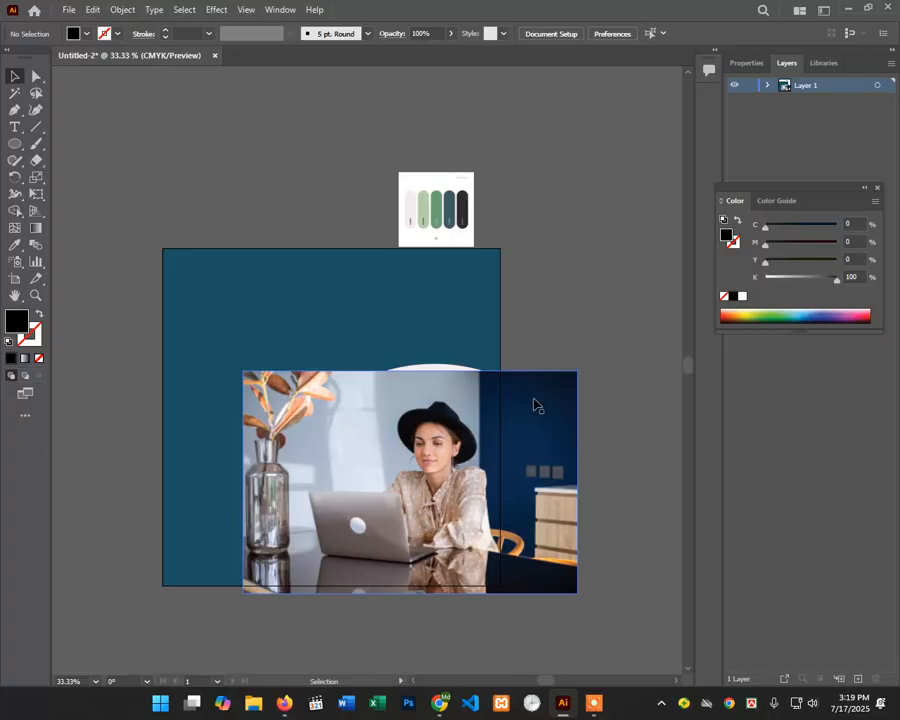
Step: Send the black-hat photo to the back and clip it to the black circle with a clipping mask
scroll(512, 430, "down", 2)
scroll(518, 421, "down", 2)
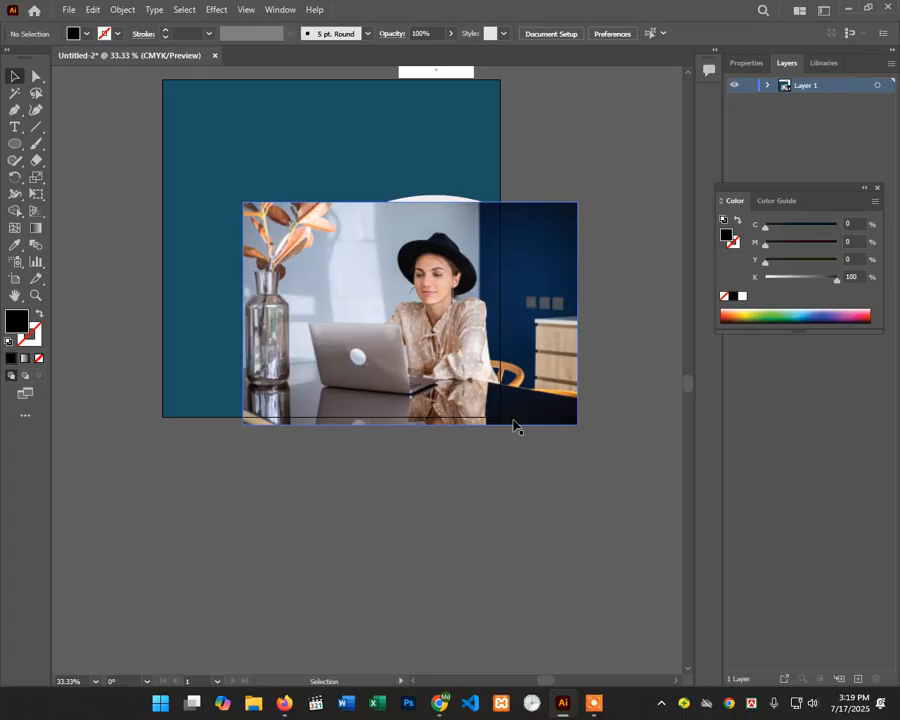
left_click(534, 308)
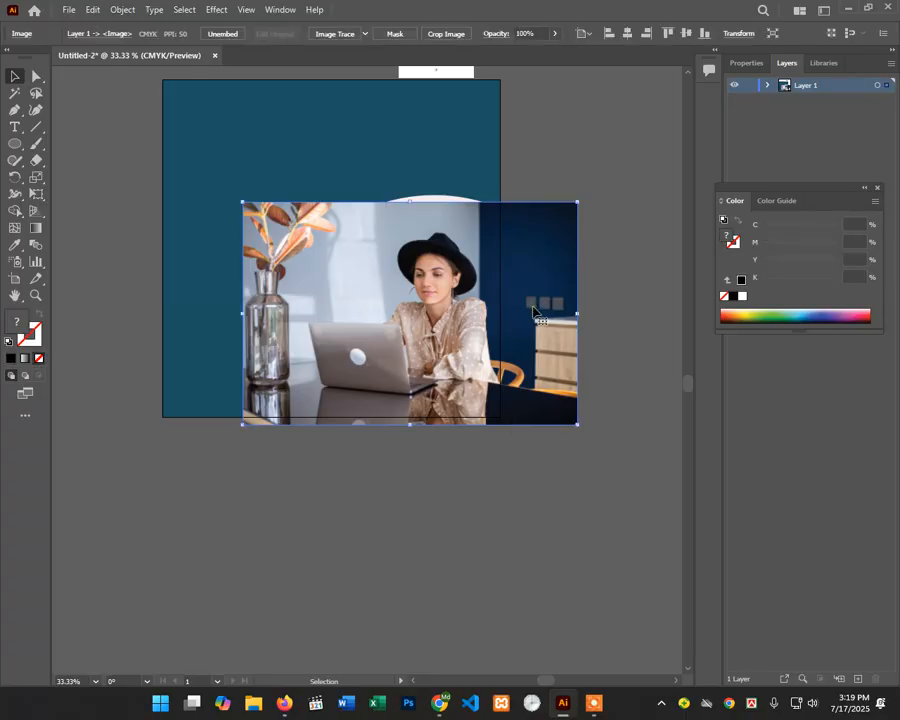
right_click(534, 310)
mouse_move(575, 428)
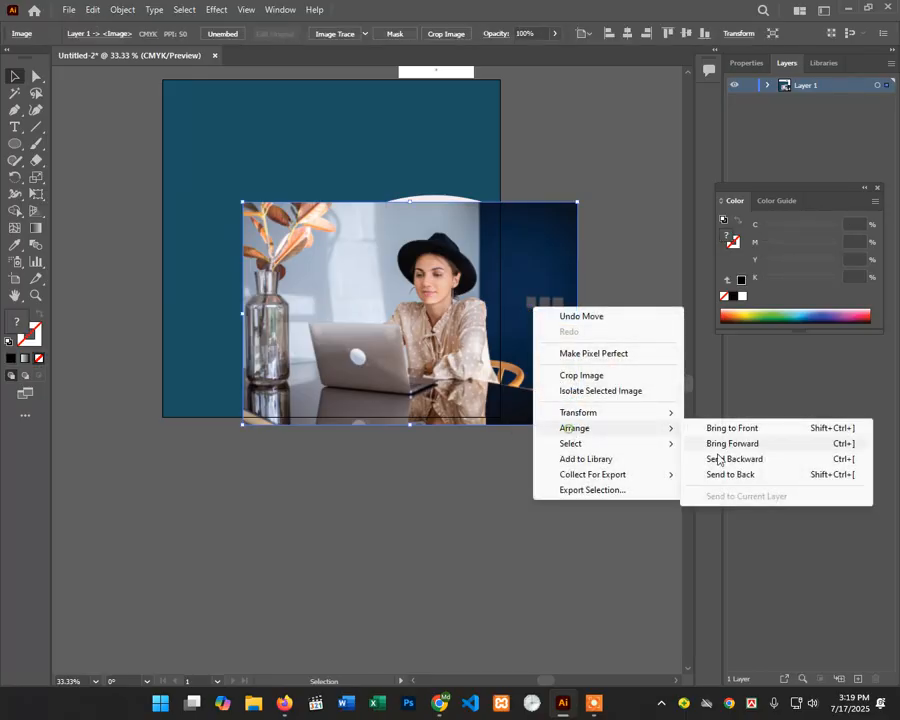
left_click(756, 476)
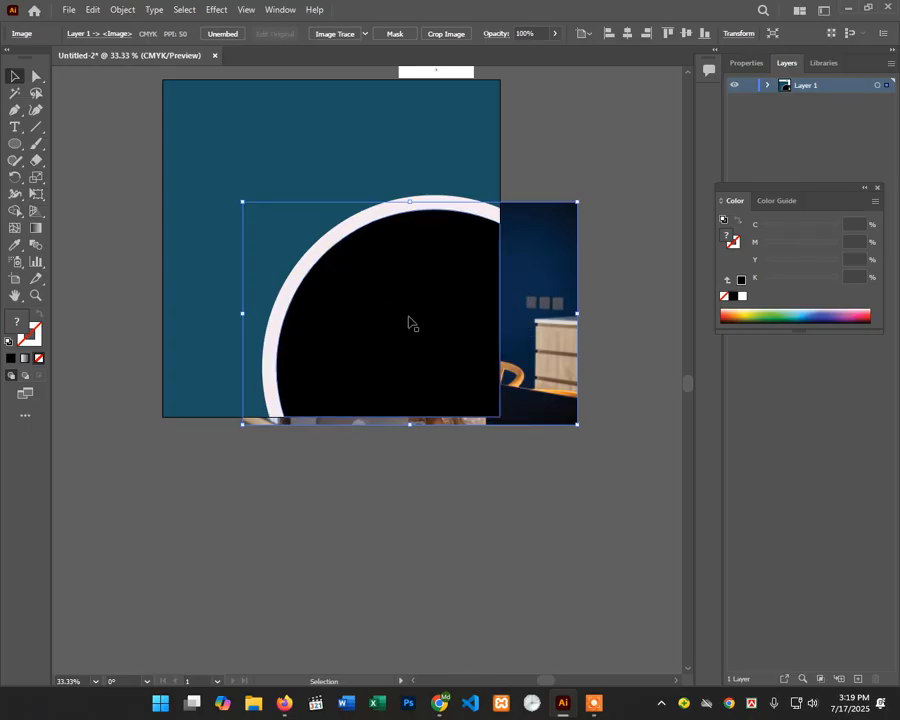
left_click(394, 289, "shift")
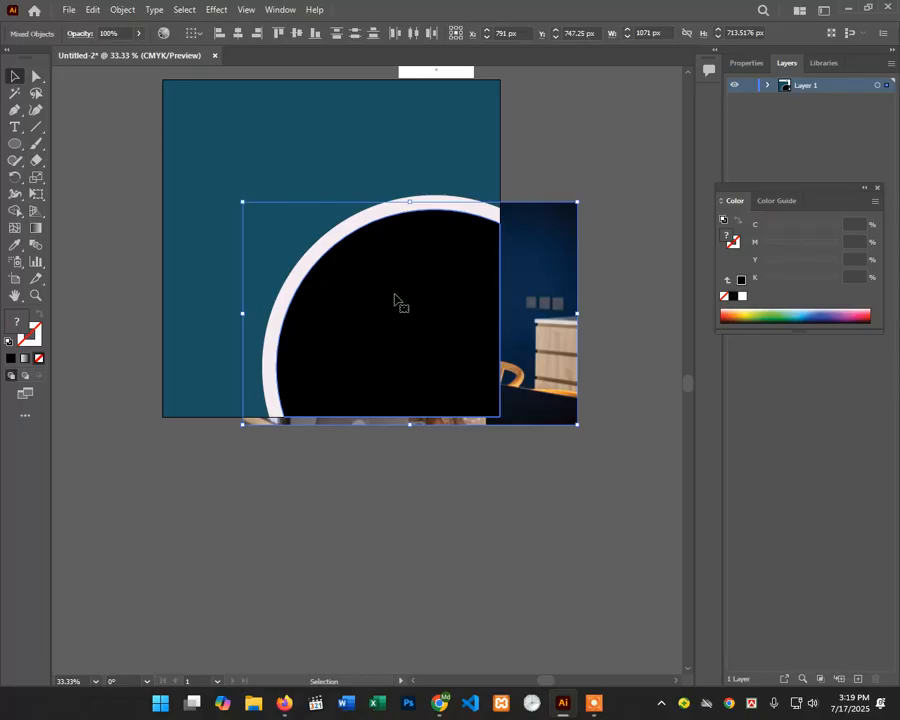
right_click(396, 300)
left_click(441, 442)
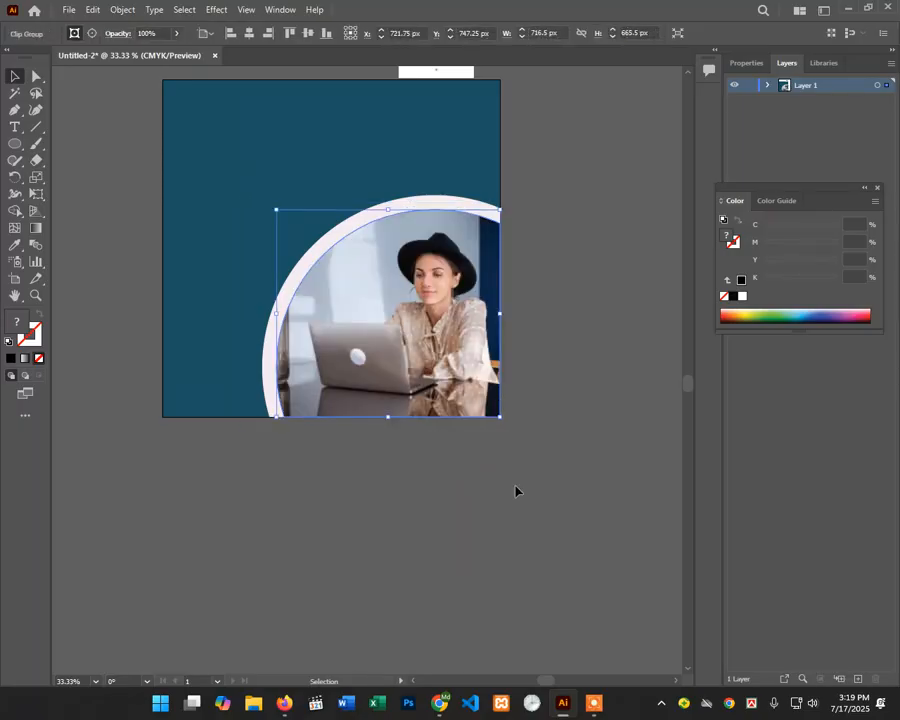
left_click(516, 490)
scroll(642, 474, "up", 3)
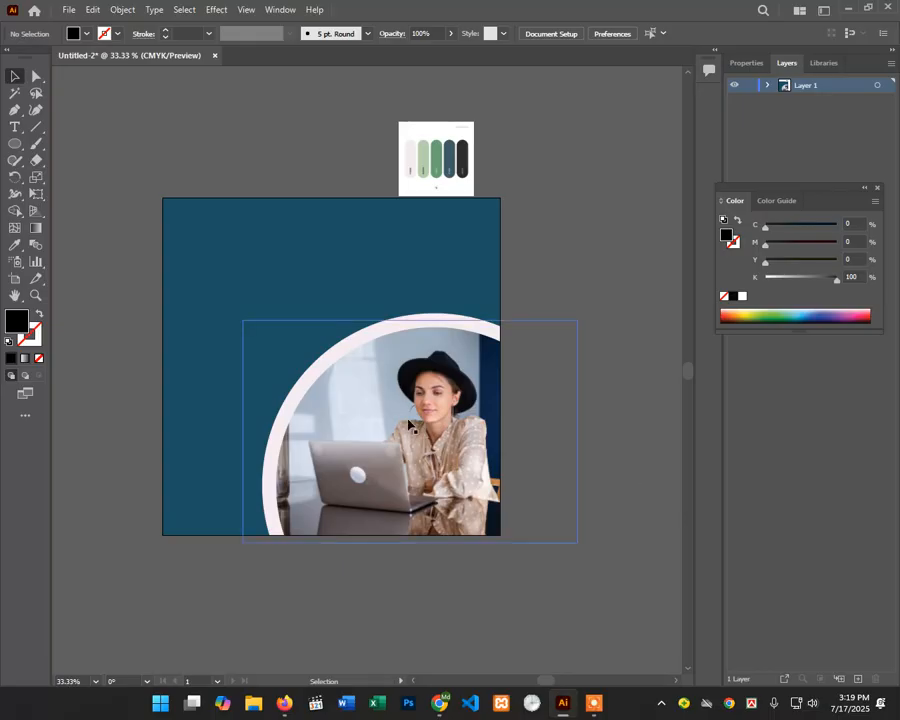
scroll(325, 425, "up", 2)
left_click(342, 396, "ctrl")
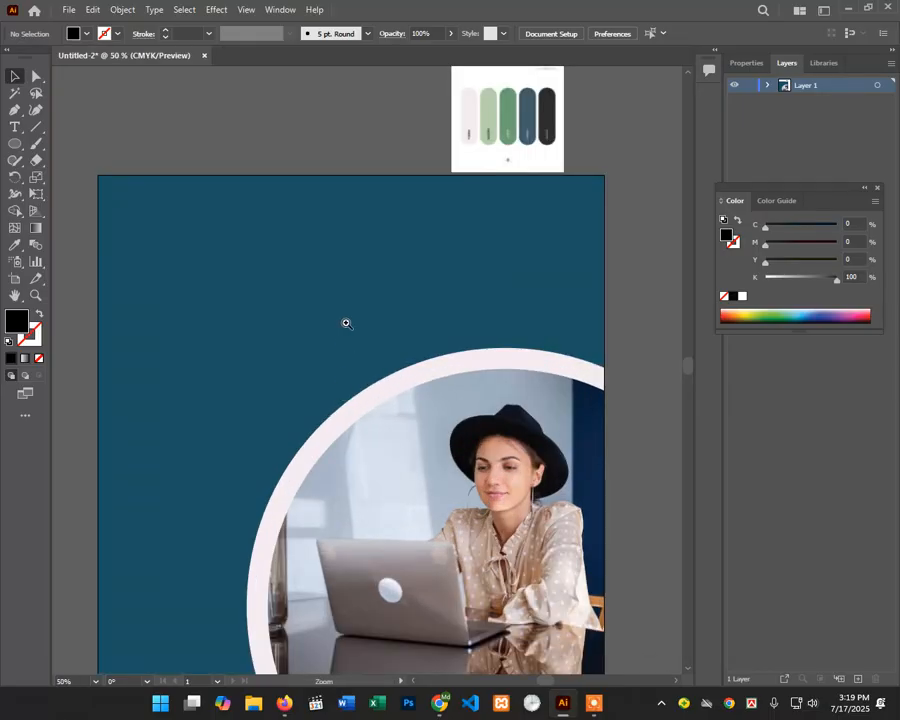
left_click_drag(348, 317, 380, 291)
left_click(346, 338, "ctrl")
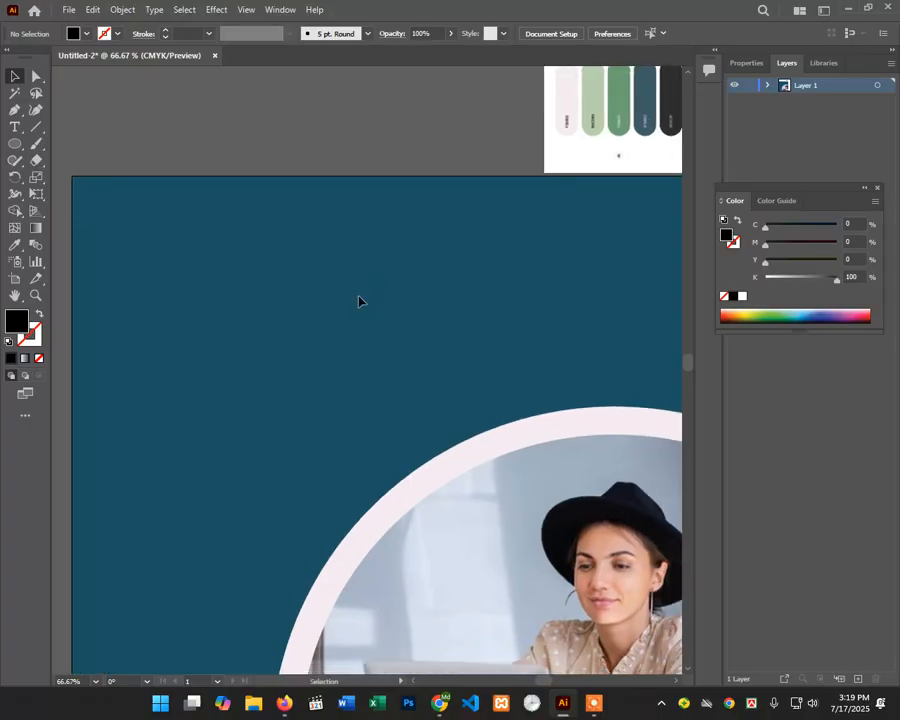
left_click(15, 126)
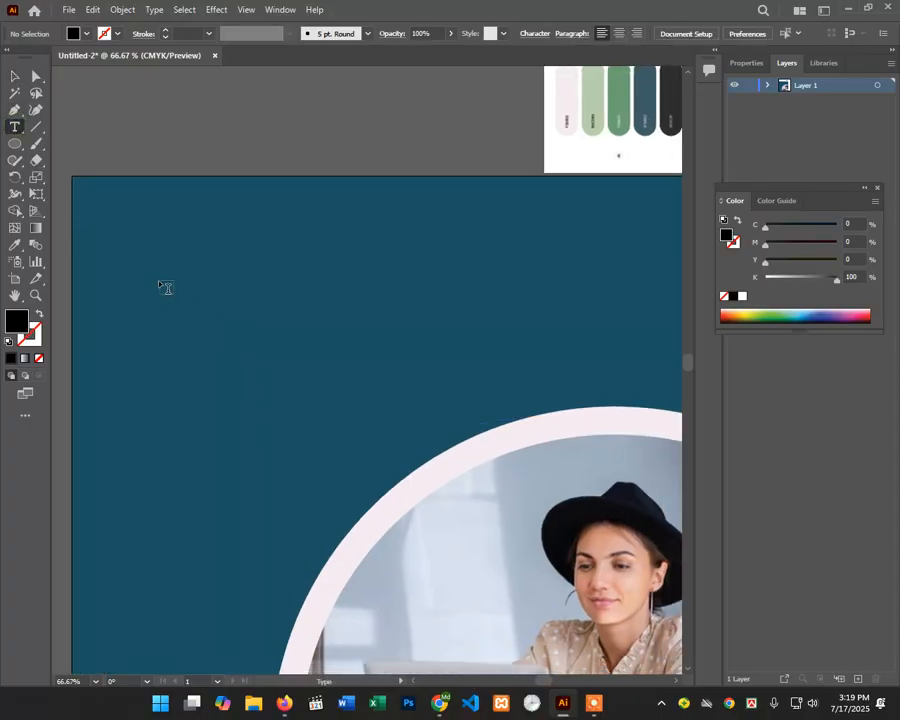
key("ctrl+plus")
key("ctrl+plus")
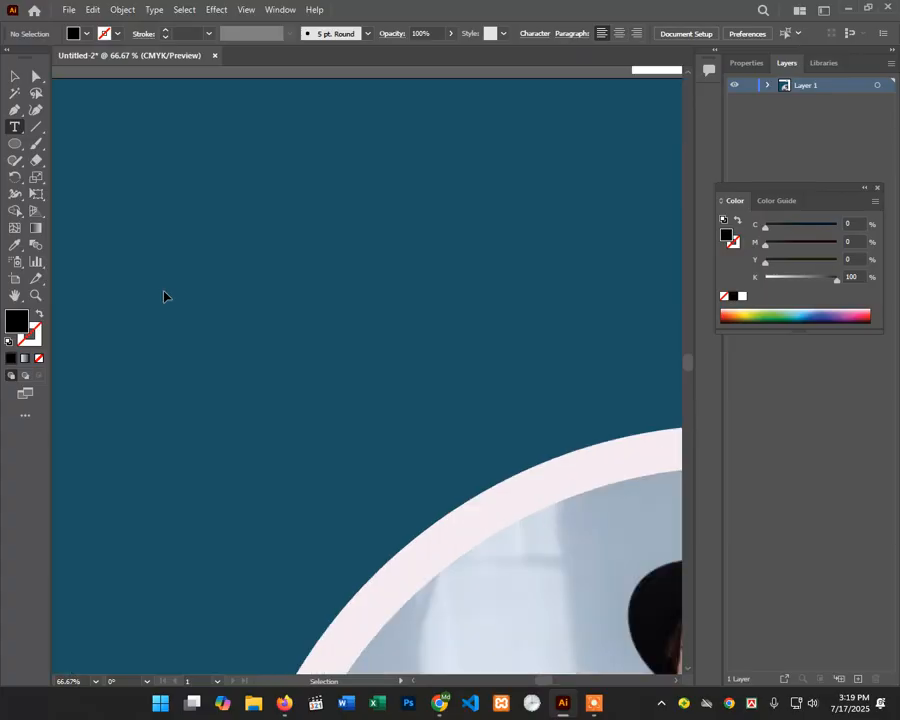
key("ctrl+minus")
key("ctrl+minus")
key("ctrl+minus")
key("ctrl+minus")
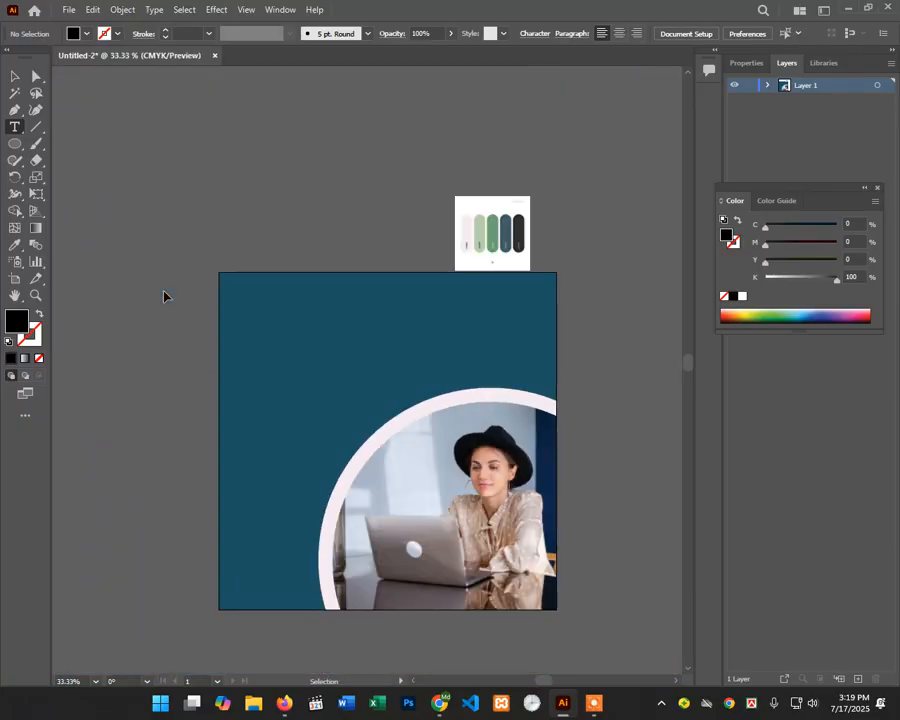
key("ctrl+plus")
key("ctrl+plus")
key("ctrl+plus")
key("ctrl+minus")
key("ctrl+minus")
key("ctrl+minus")
key("ctrl+plus")
key("ctrl+plus")
key("ctrl+plus")
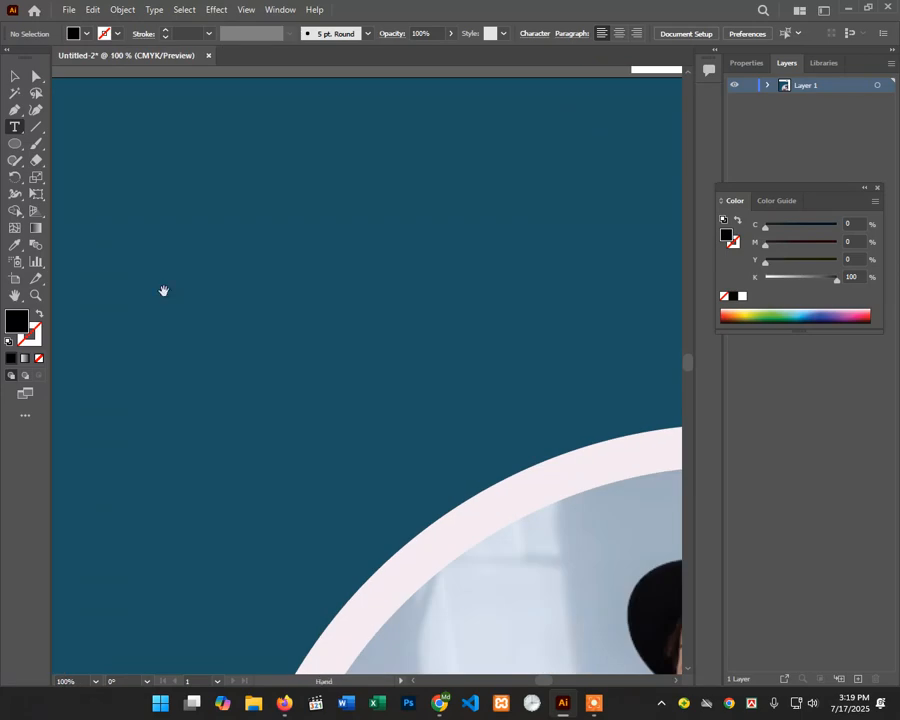
left_click_drag(165, 291, 357, 337)
left_click(300, 220)
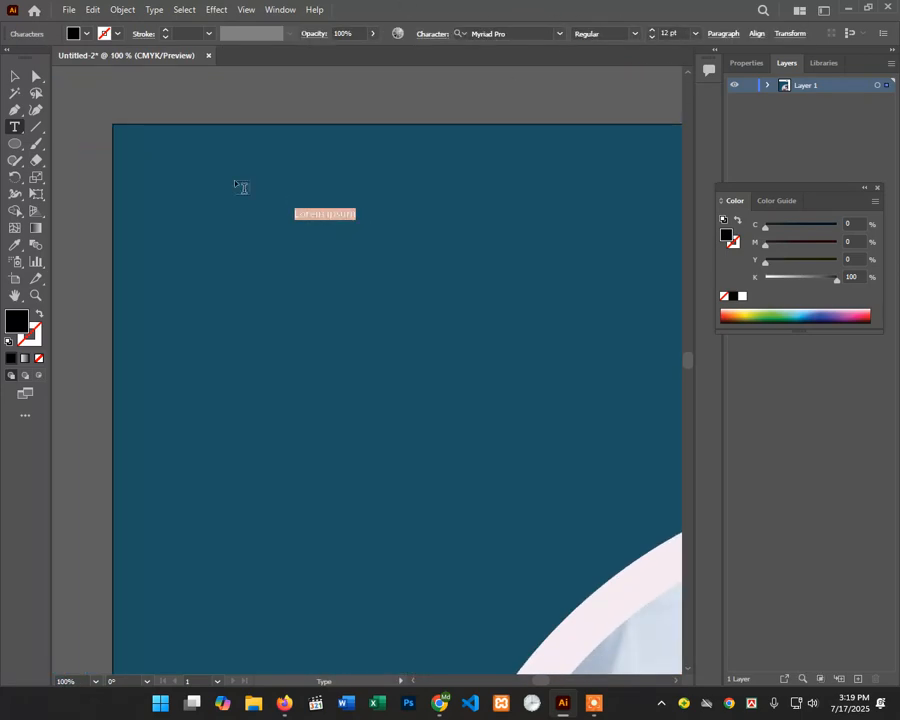
left_click(15, 77)
key("Delete")
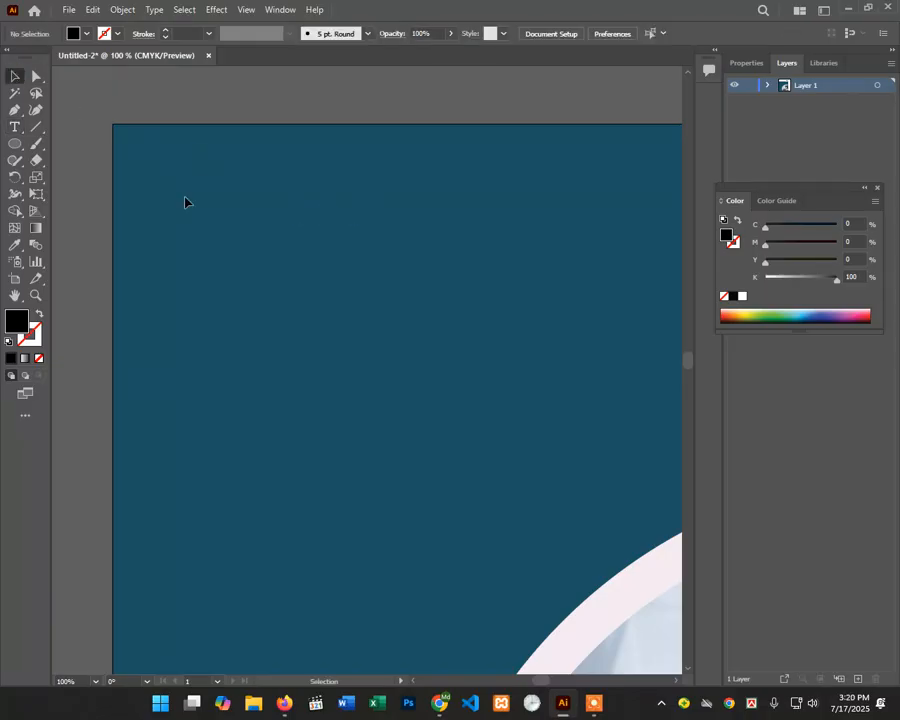
Step: Add the point text "Pixel Point" at 49 pt near the upper-left corner of the teal artboard
left_click(13, 130)
left_click(212, 200)
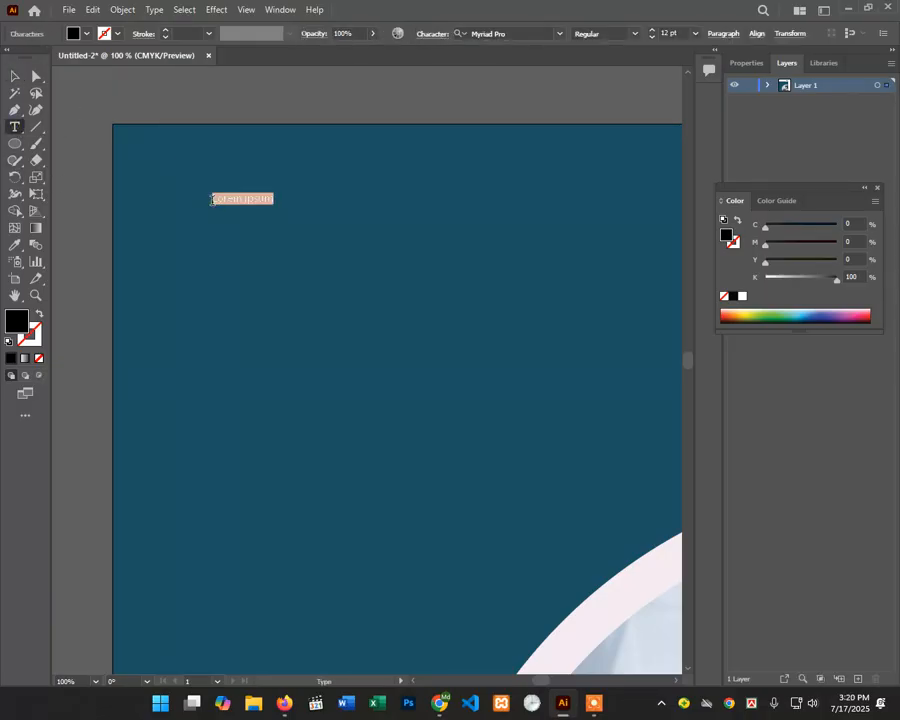
scroll(674, 32, "up", 20)
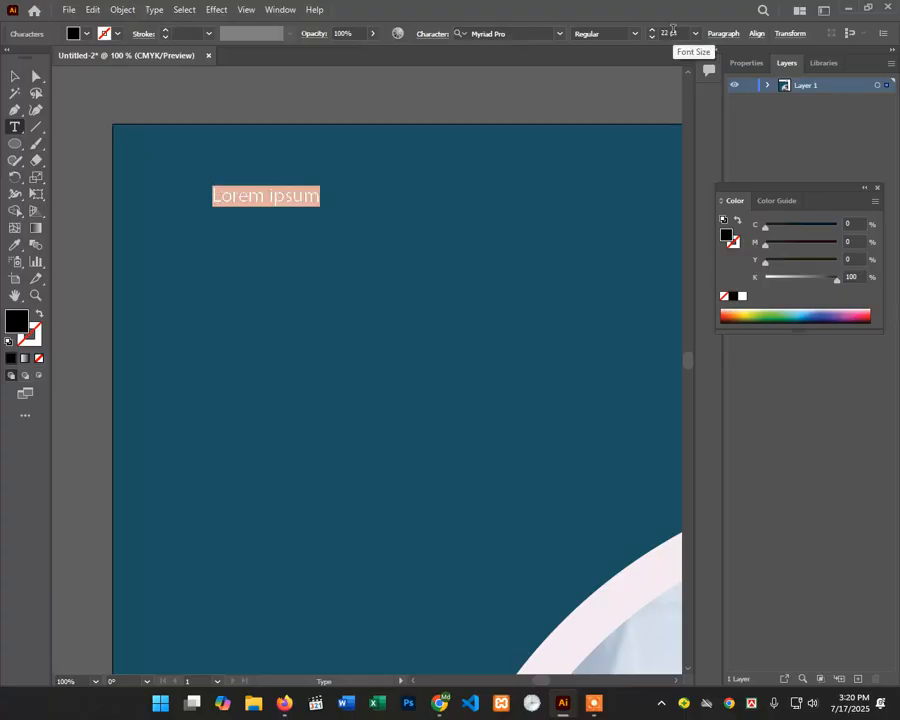
scroll(673, 31, "up", 15)
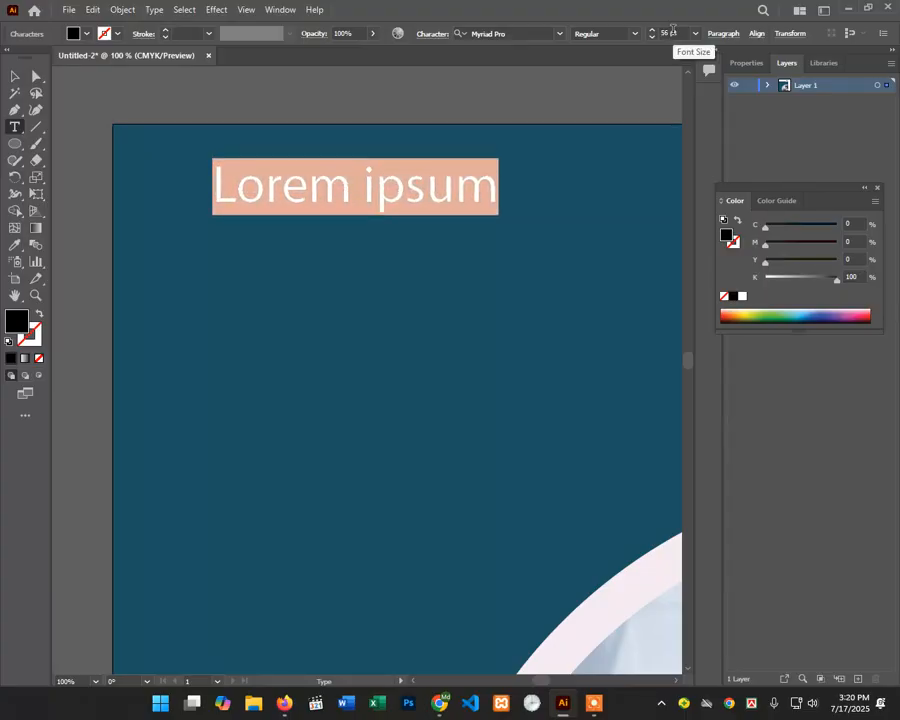
scroll(673, 31, "down", 10)
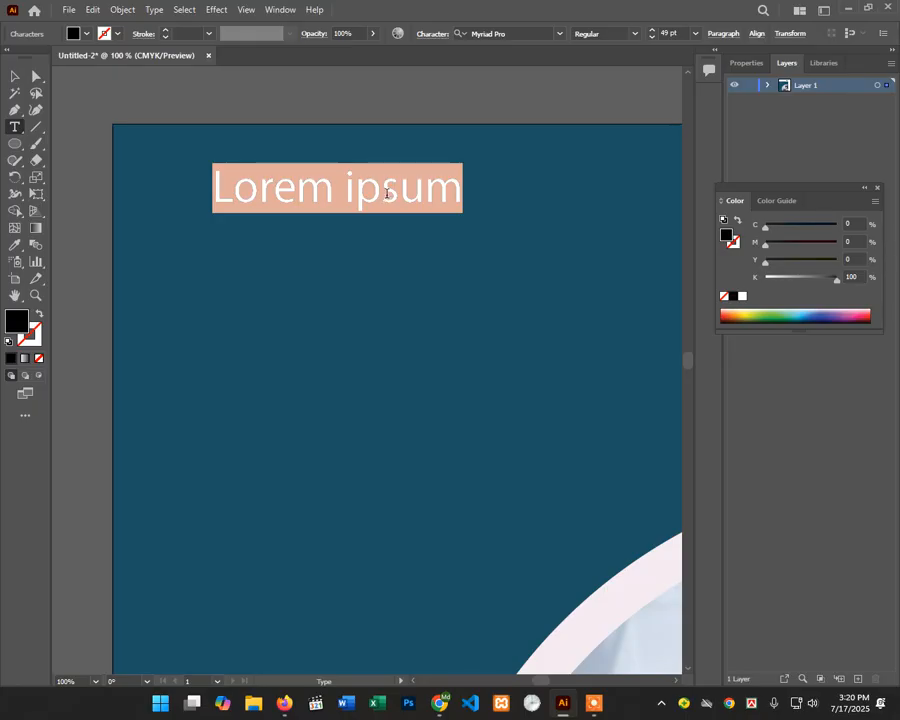
type("Pi")
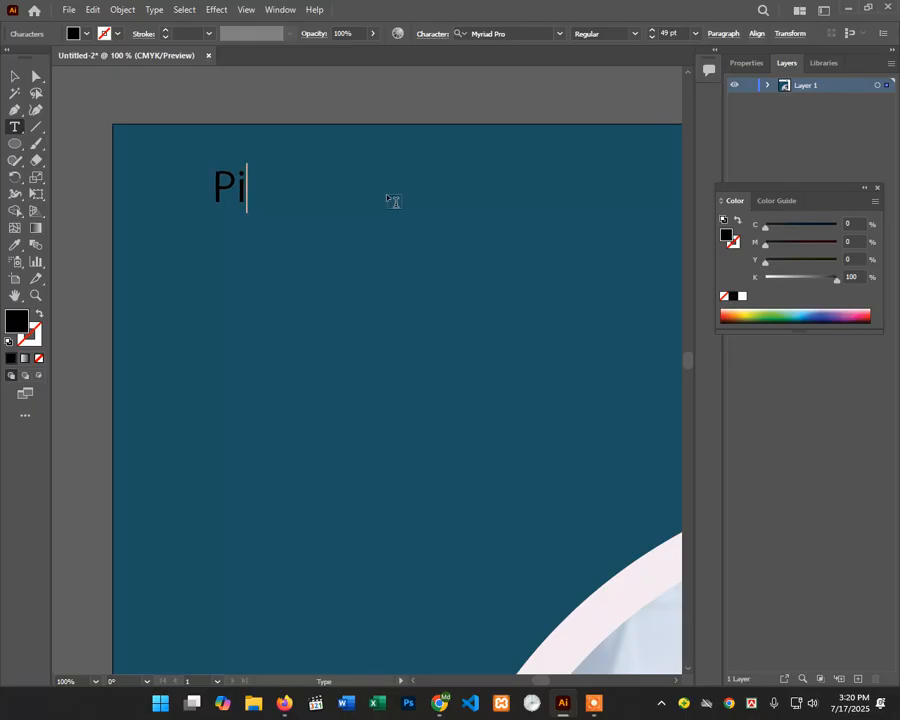
type("xel Pointy")
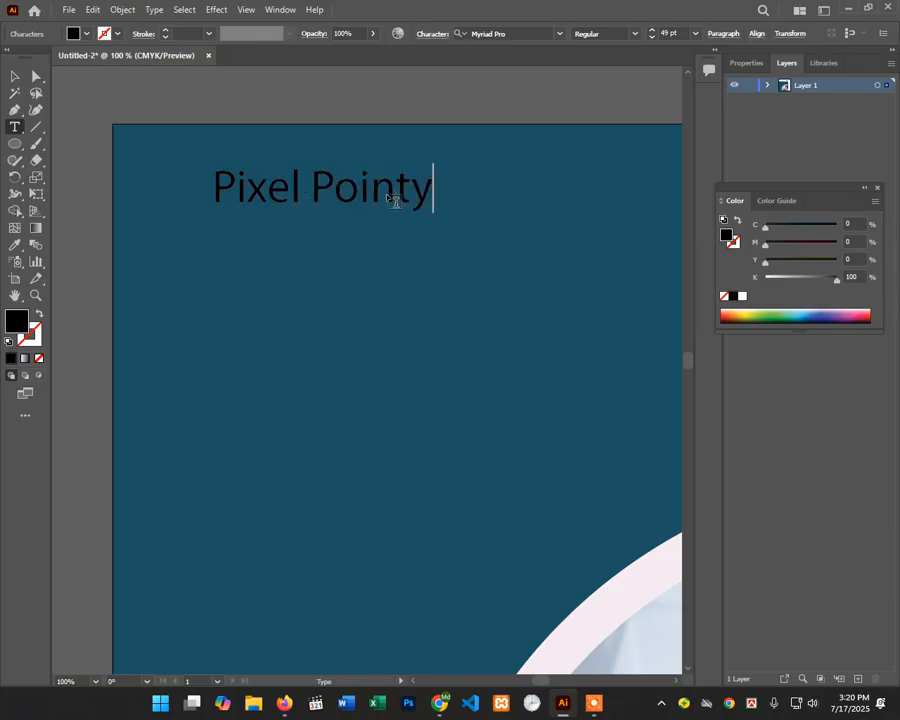
key("BackSpace")
left_click(14, 76)
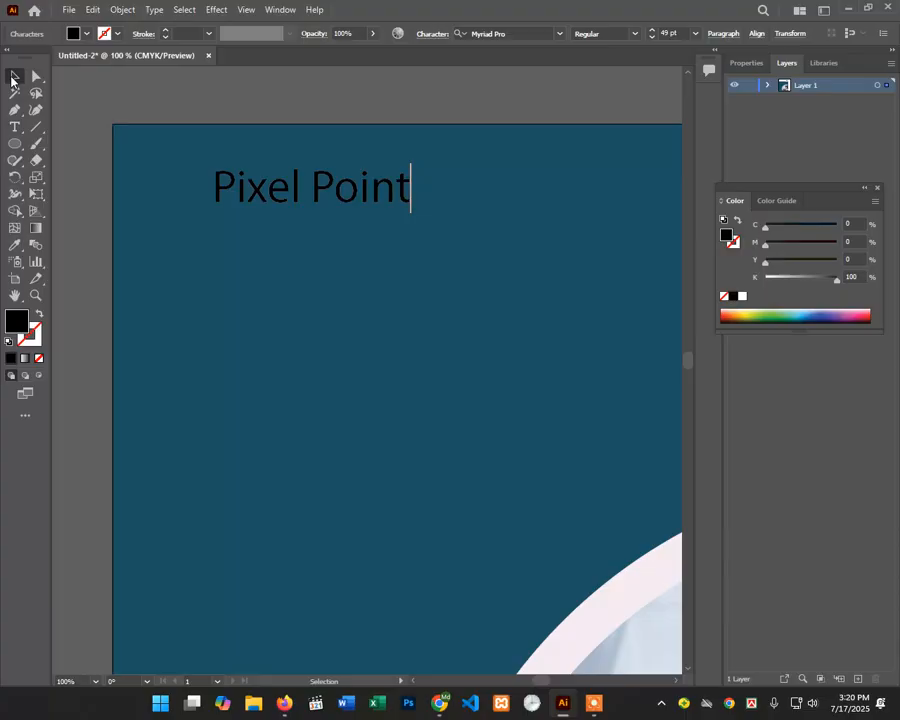
left_click(433, 34)
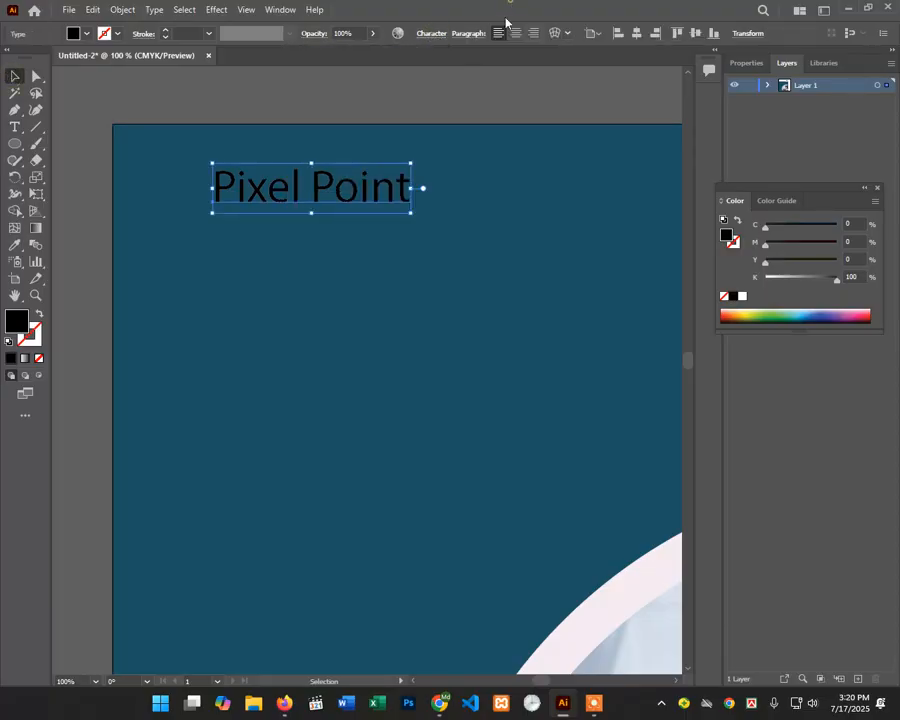
left_click(479, 104)
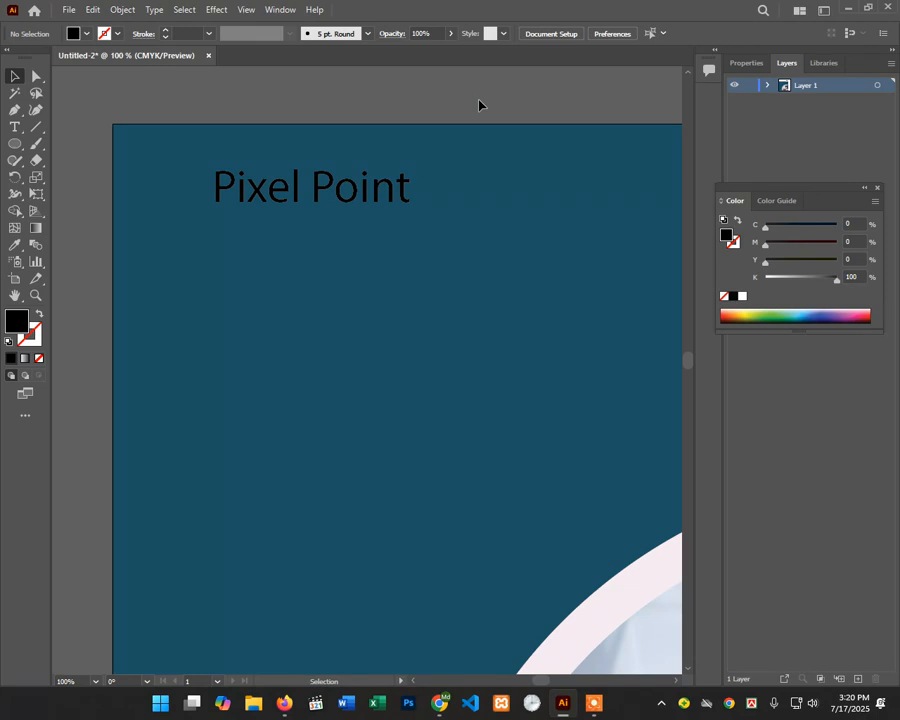
left_click(343, 181)
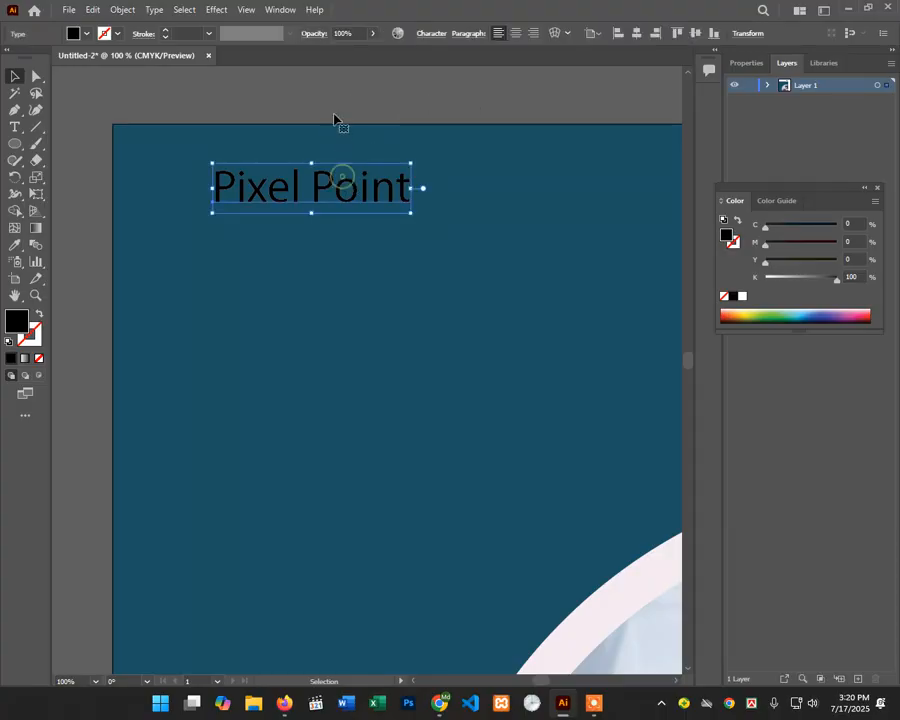
left_click(334, 118)
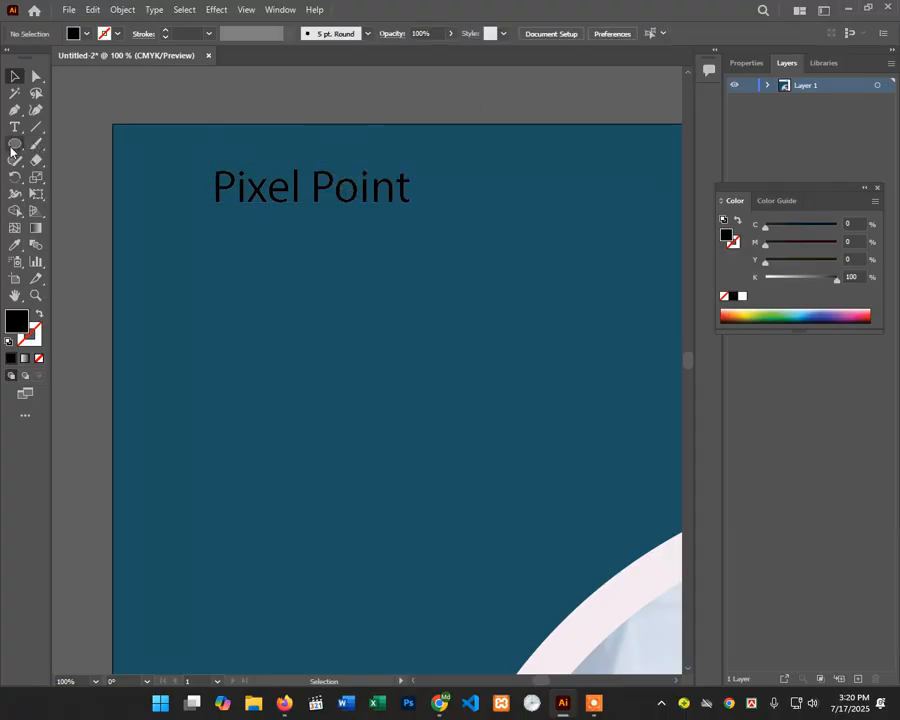
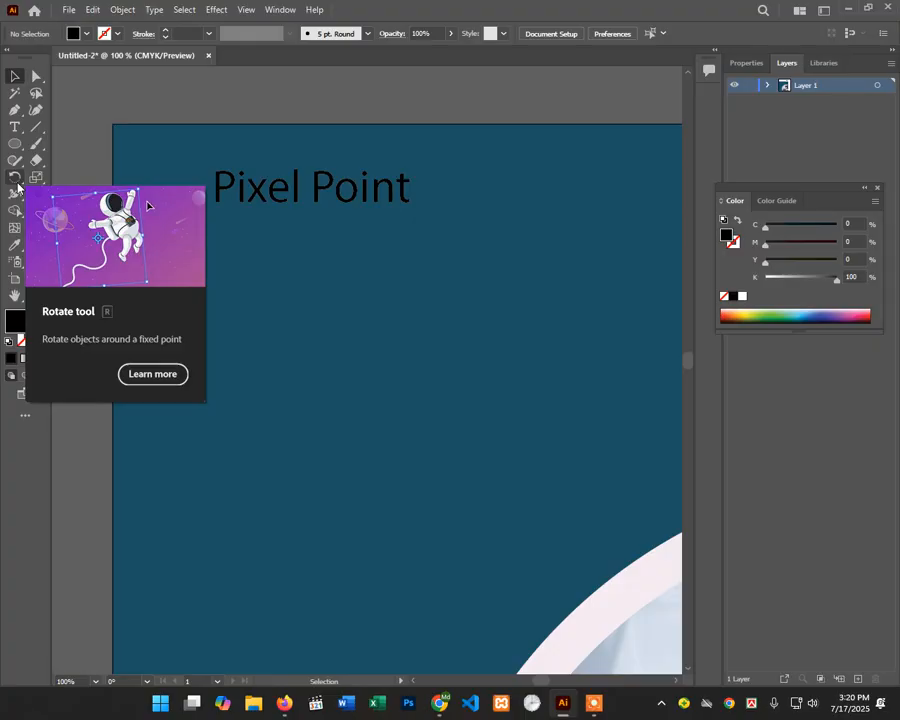
Step: Change the fill colour of the "Pixel Point" text to white
left_click(293, 192)
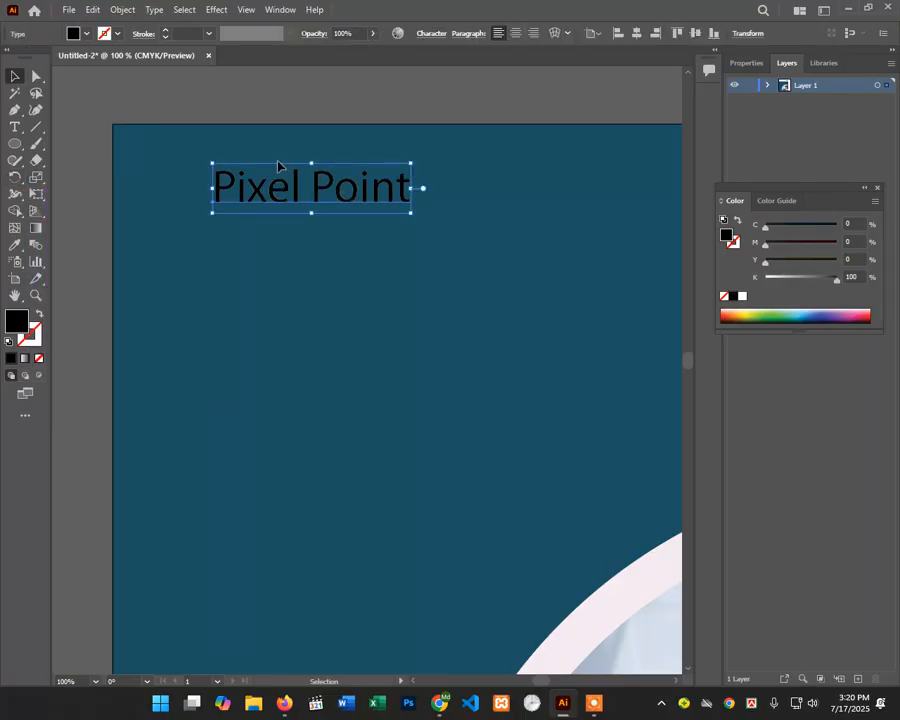
left_click(336, 157)
left_click(325, 200)
left_click(86, 33)
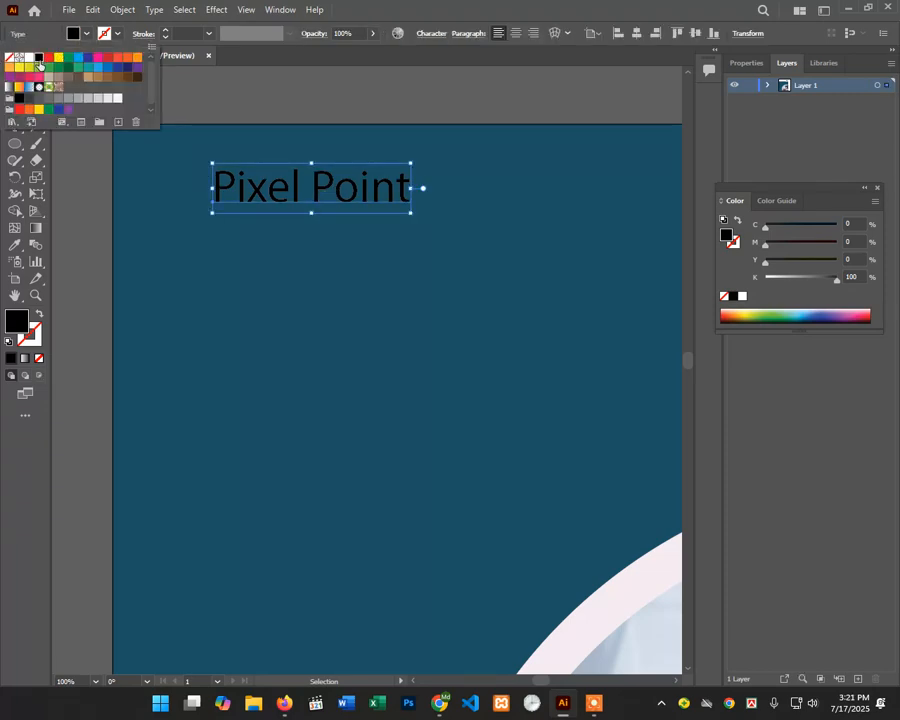
left_click(29, 62)
left_click(321, 104)
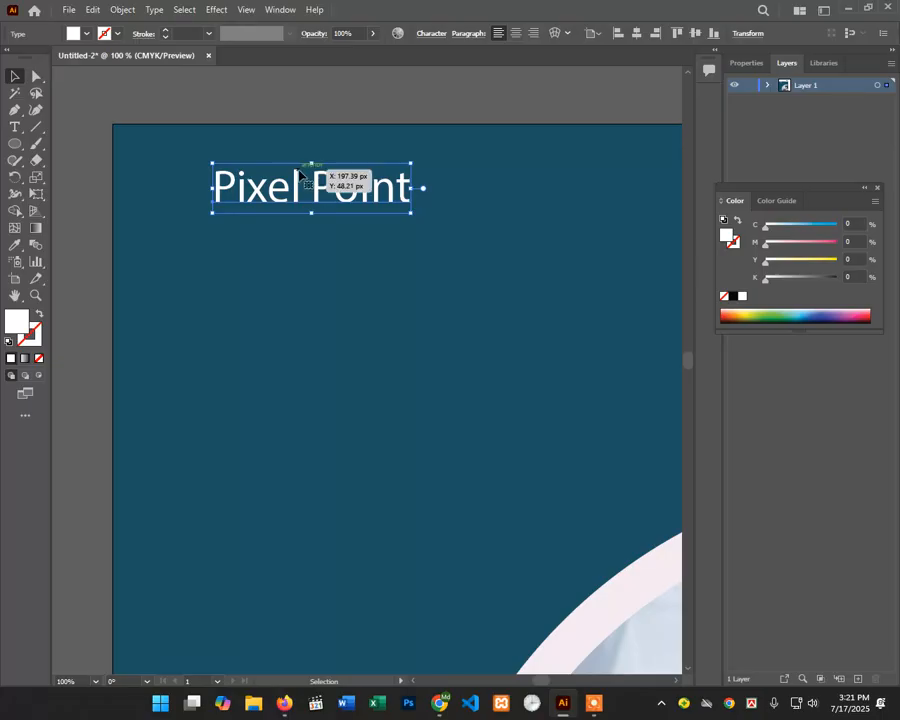
Step: Nudge the "Pixel Point" text slightly down and to the left, and change its case to UPPERCASE
left_click_drag(364, 183, 359, 188)
left_click(160, 9)
mouse_move(345, 232)
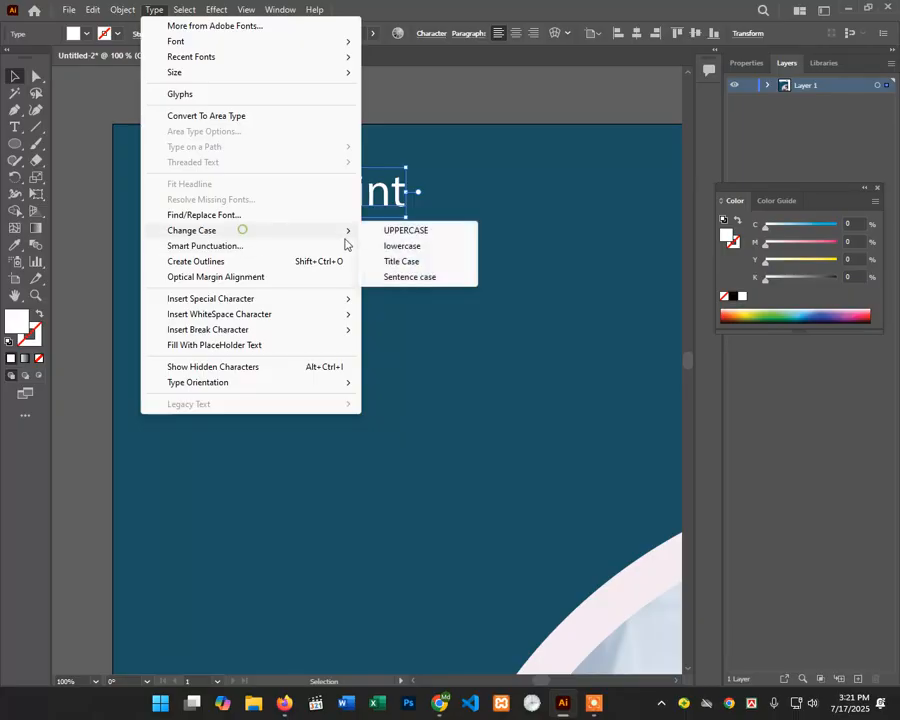
left_click(417, 233)
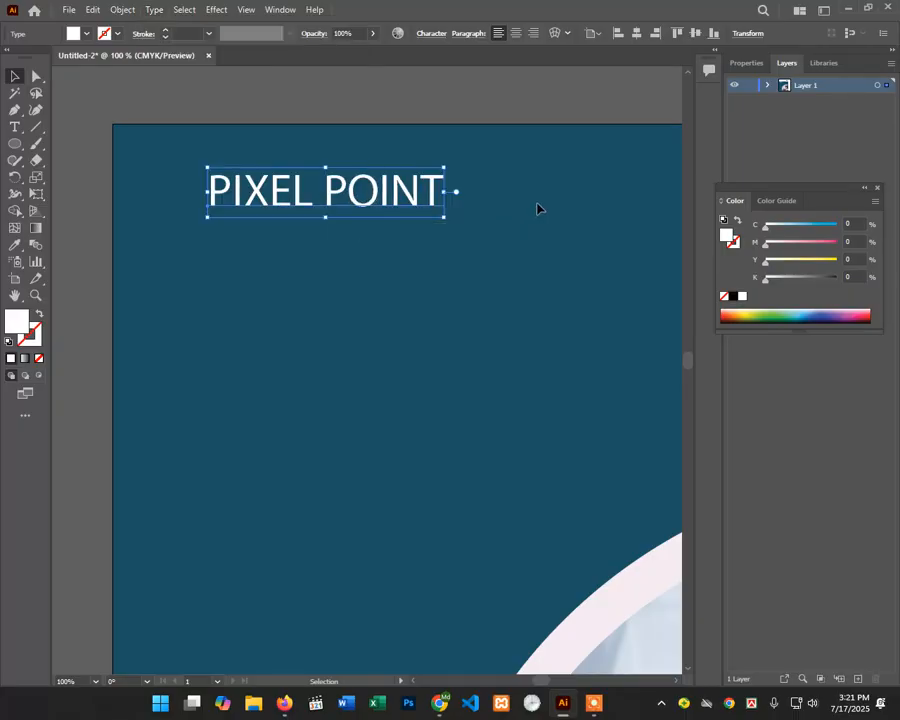
left_click(536, 205)
Step: Set the "PIXEL POINT" text to the Trebuchet MS Bold font and move it horizontally about 32 px toward the artboard's left edge
scroll(498, 207, "up", 2)
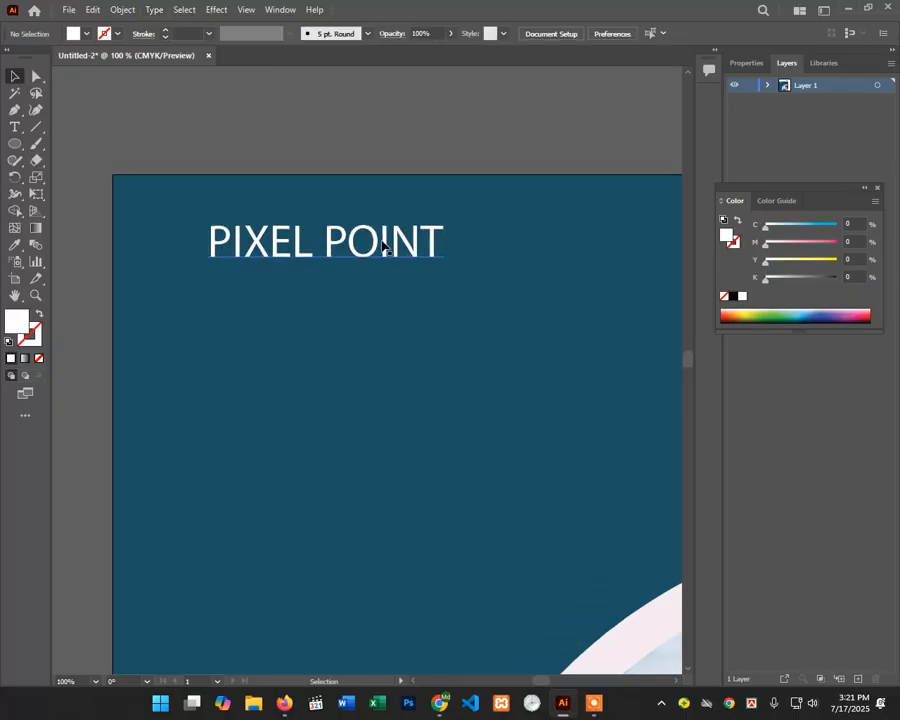
left_click(378, 238)
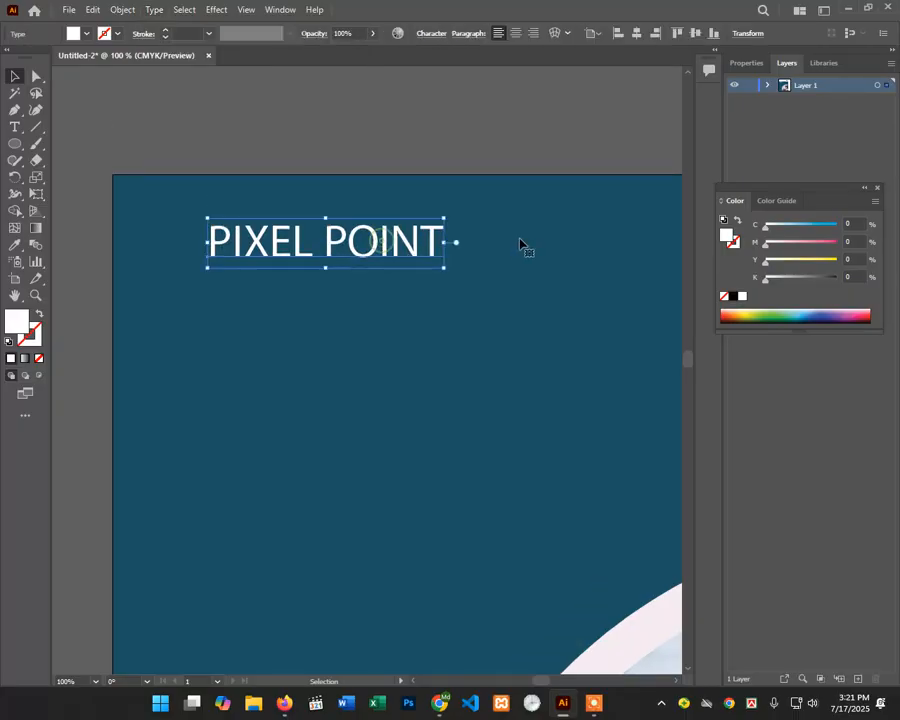
left_click(428, 36)
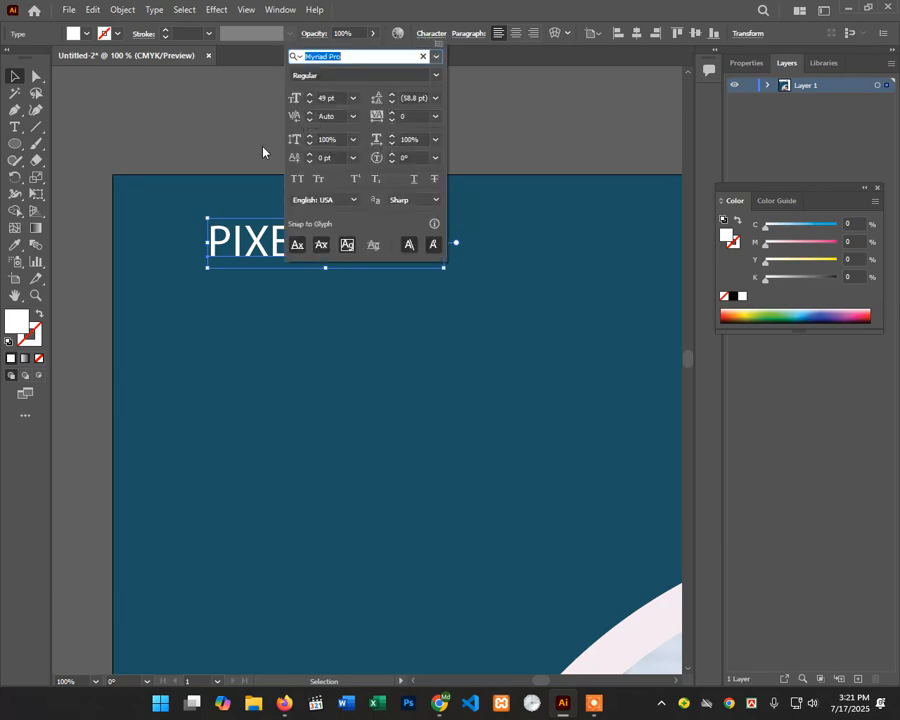
left_click(436, 56)
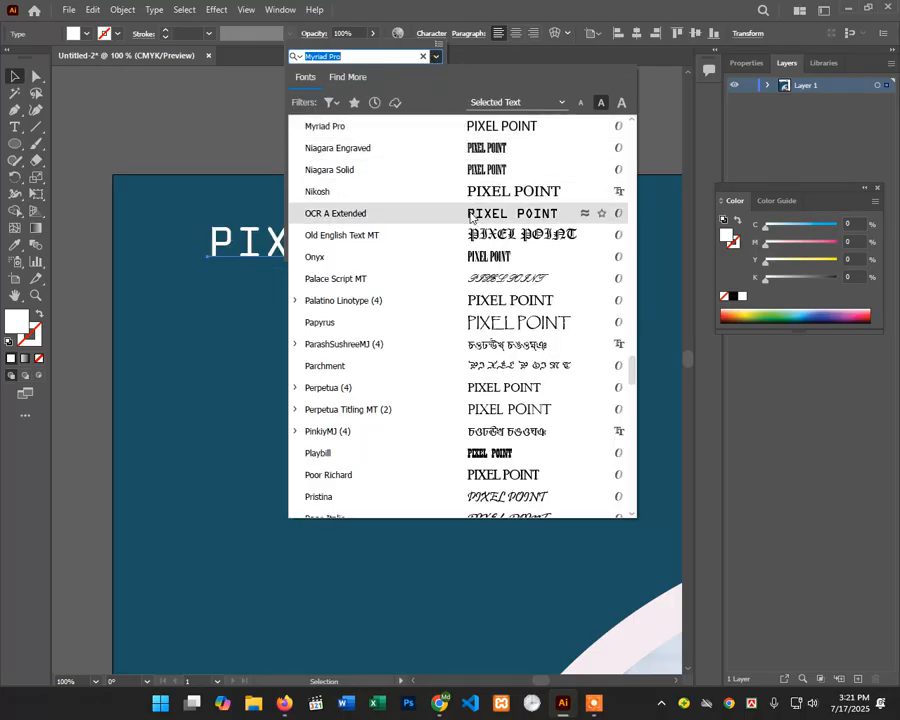
scroll(499, 268, "down", 7)
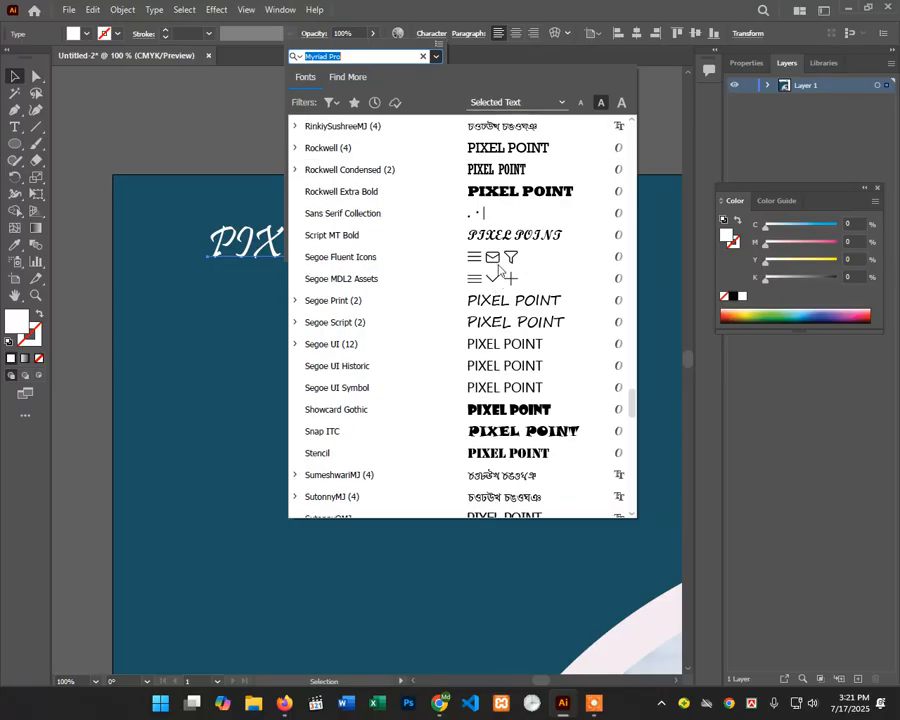
scroll(500, 280, "down", 3)
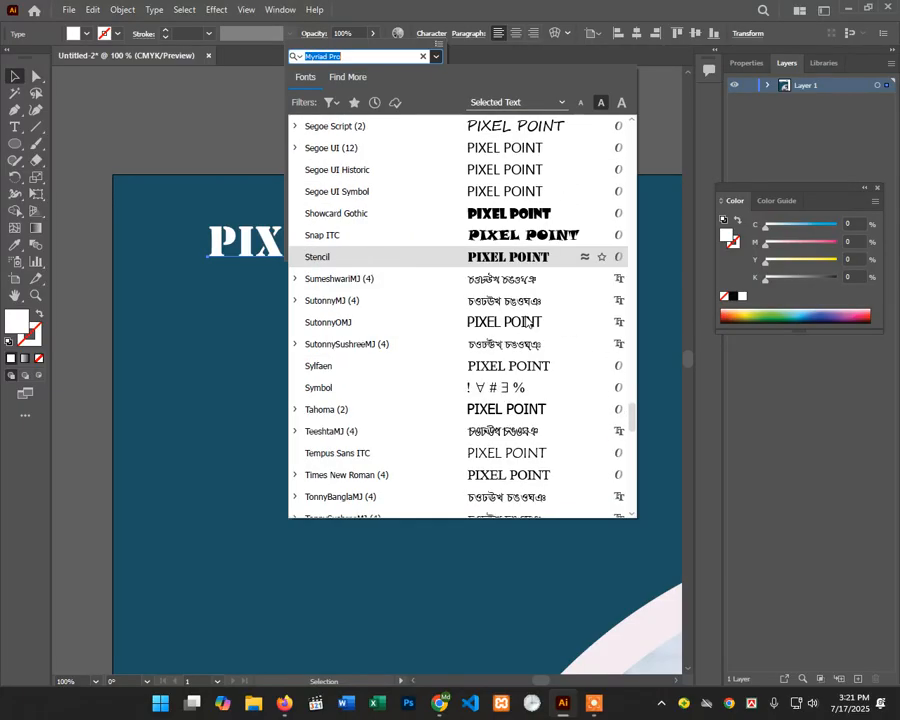
scroll(518, 258, "down", 2)
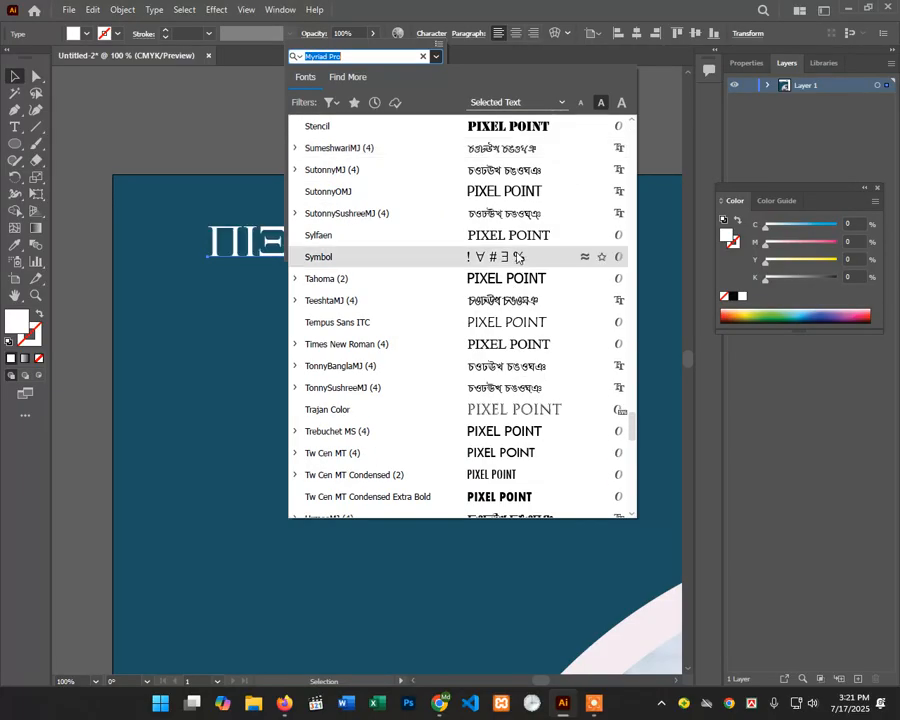
left_click(295, 431)
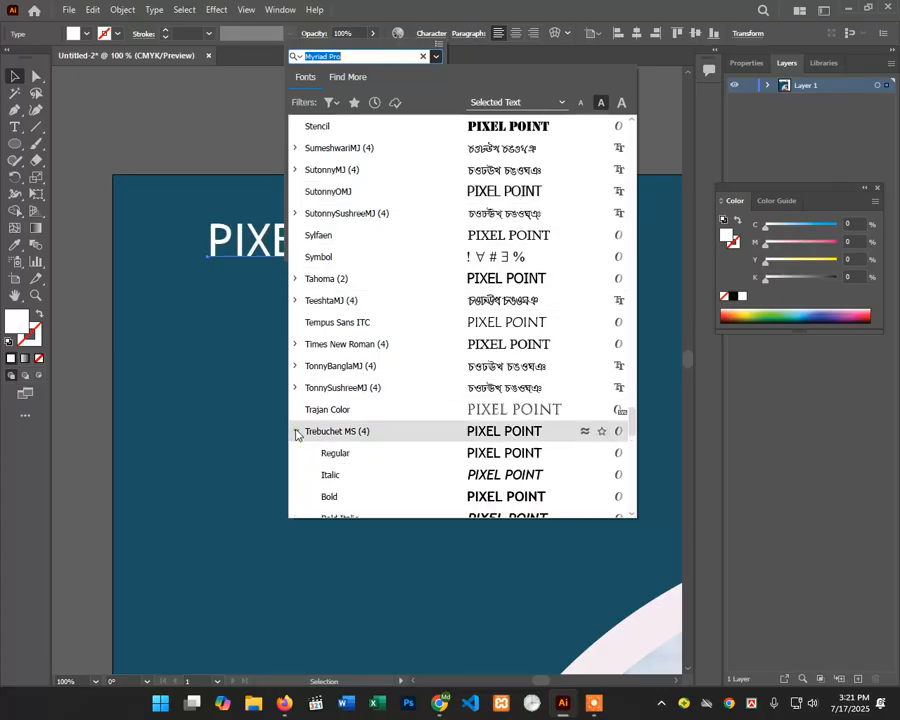
left_click(295, 431)
left_click(295, 431)
scroll(296, 430, "down", 2)
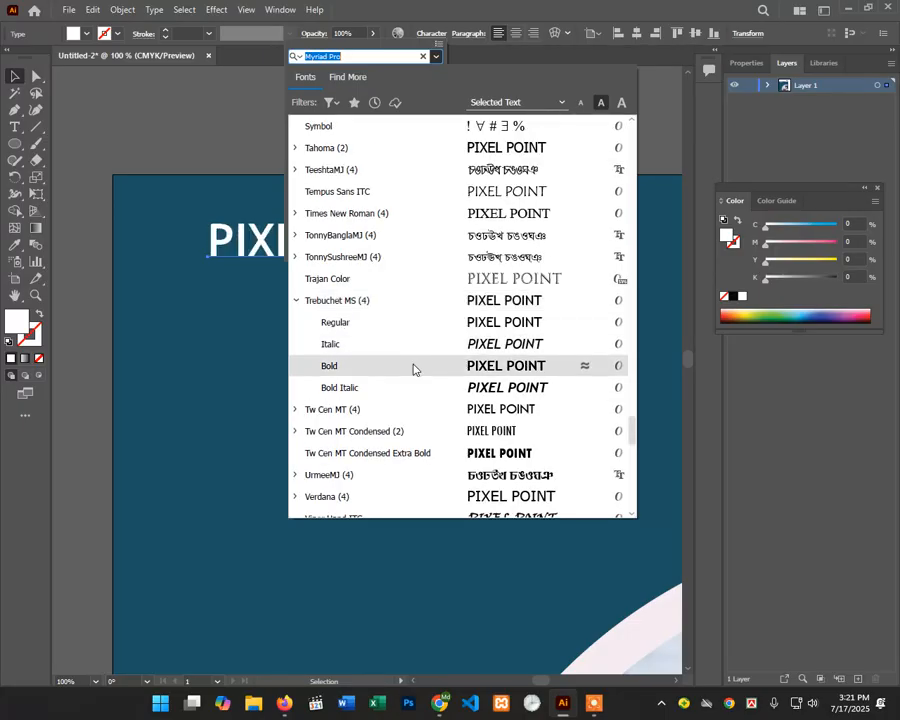
left_click(413, 369)
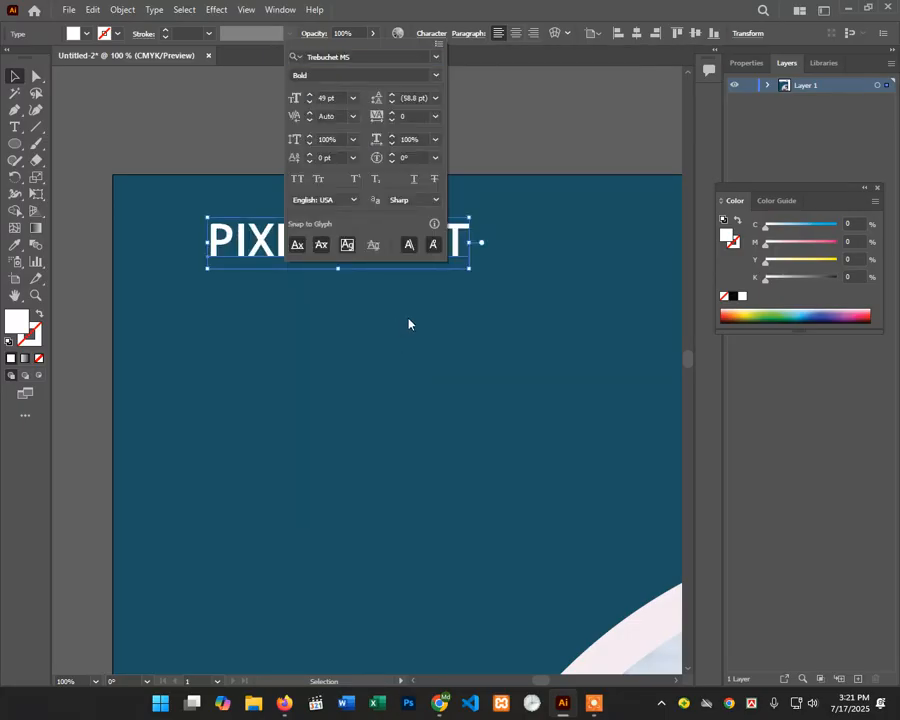
left_click(494, 6)
left_click_drag(392, 245, 362, 245)
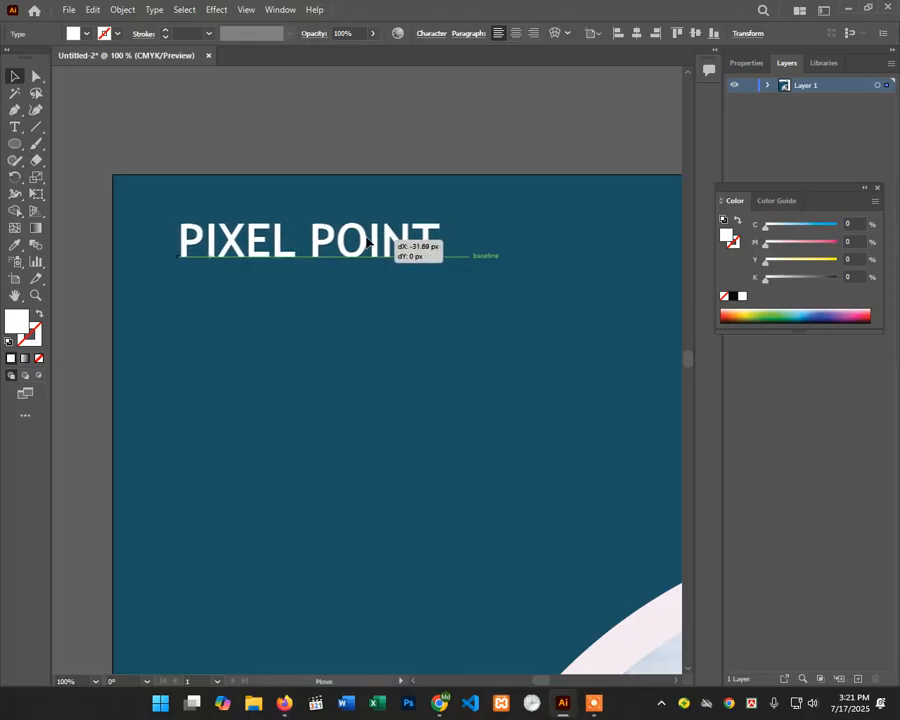
Step: Set the PIXEL POINT text's font to Segoe UI Variable Bold Small and scale it down around its centre to about 36.7 pt
left_click(437, 36)
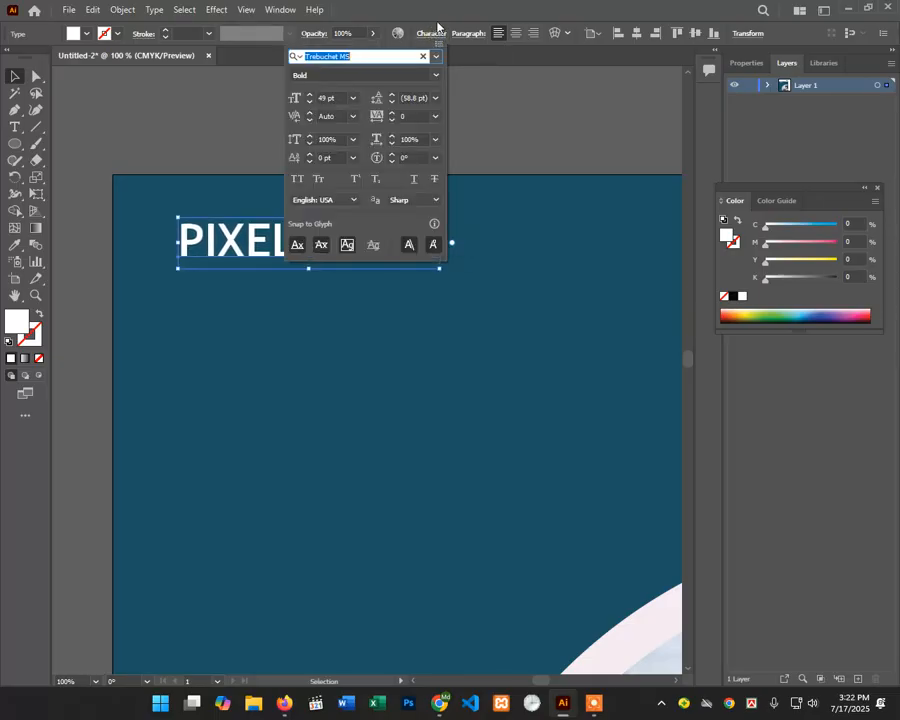
left_click(436, 57)
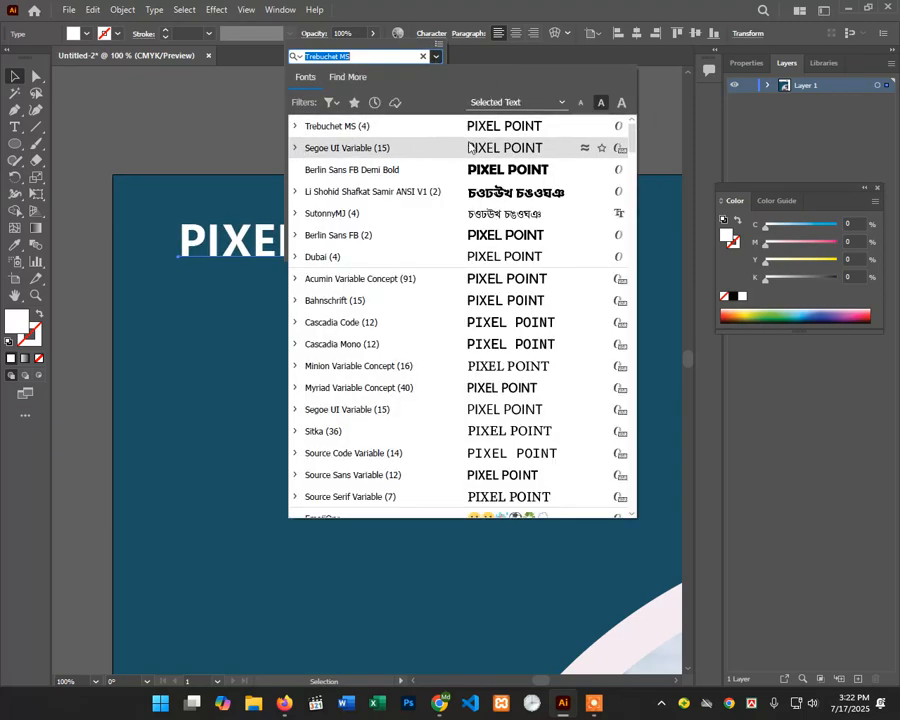
left_click(294, 150)
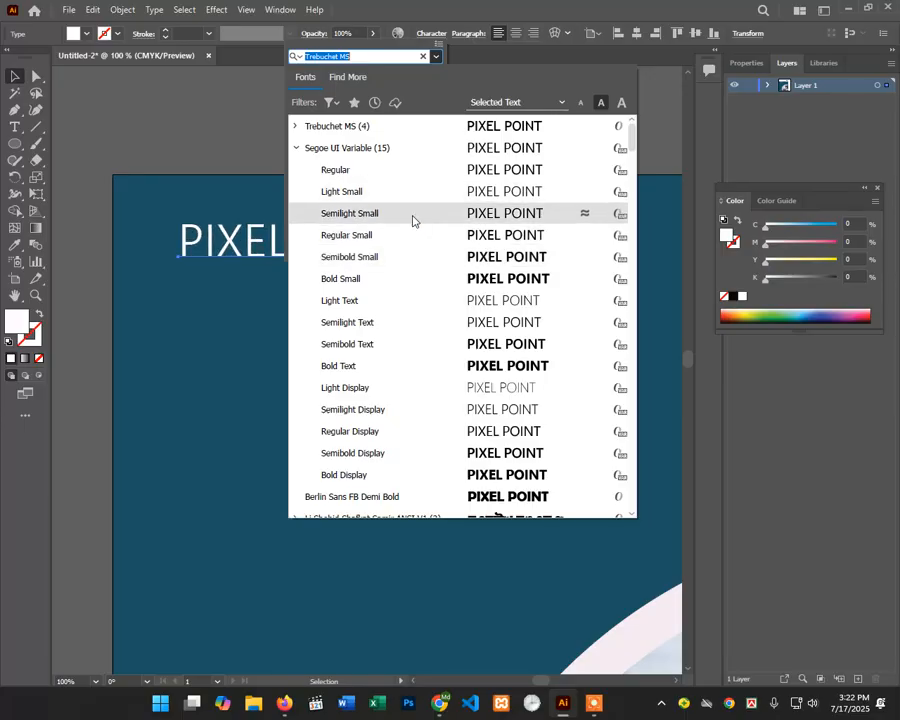
left_click(508, 277)
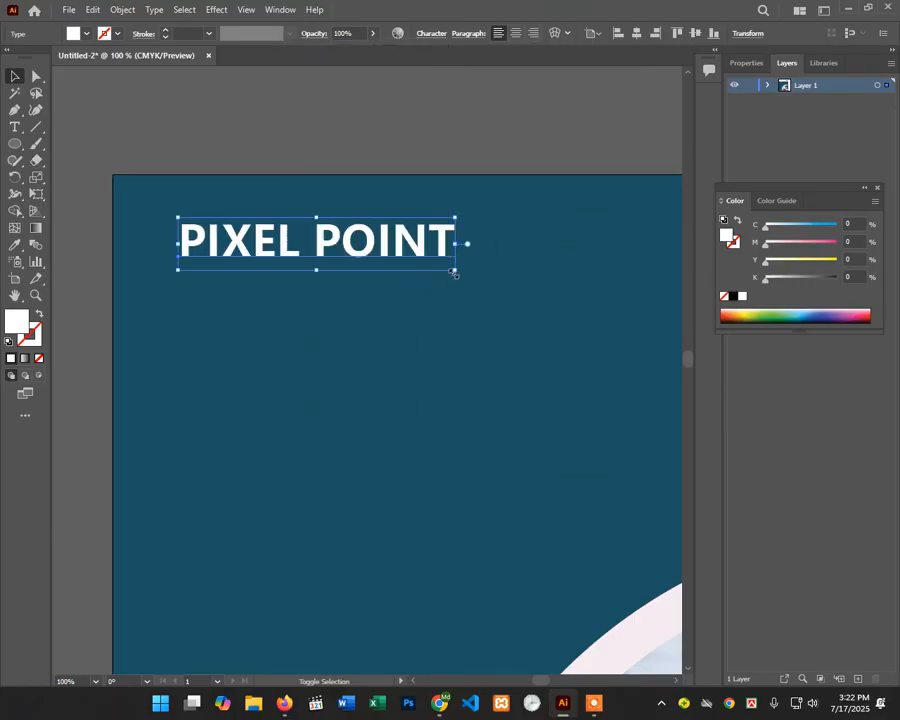
left_click_drag(452, 272, 344, 240)
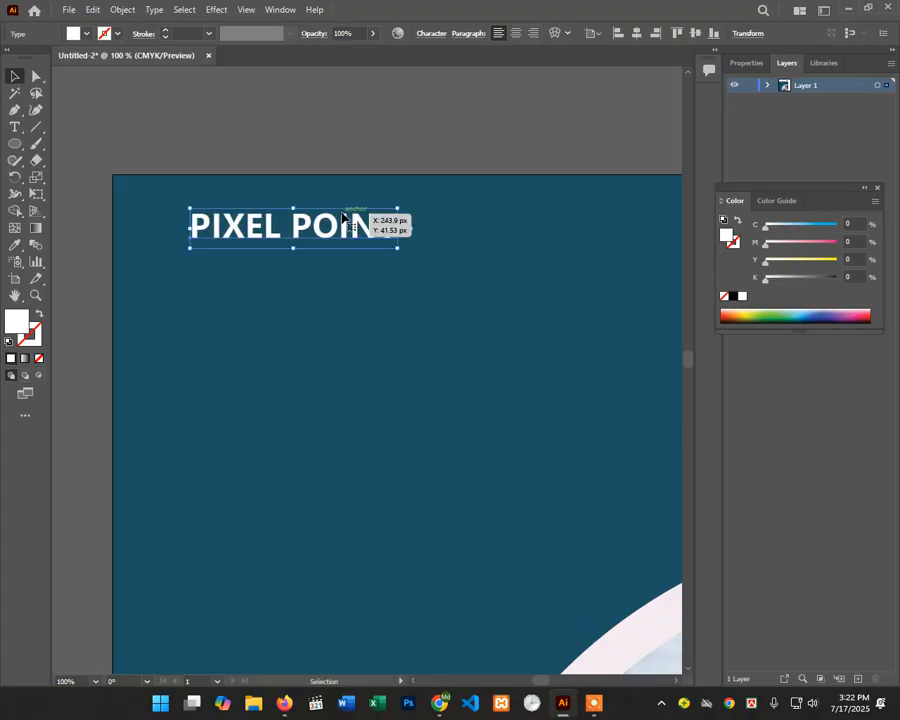
key("ctrl+z")
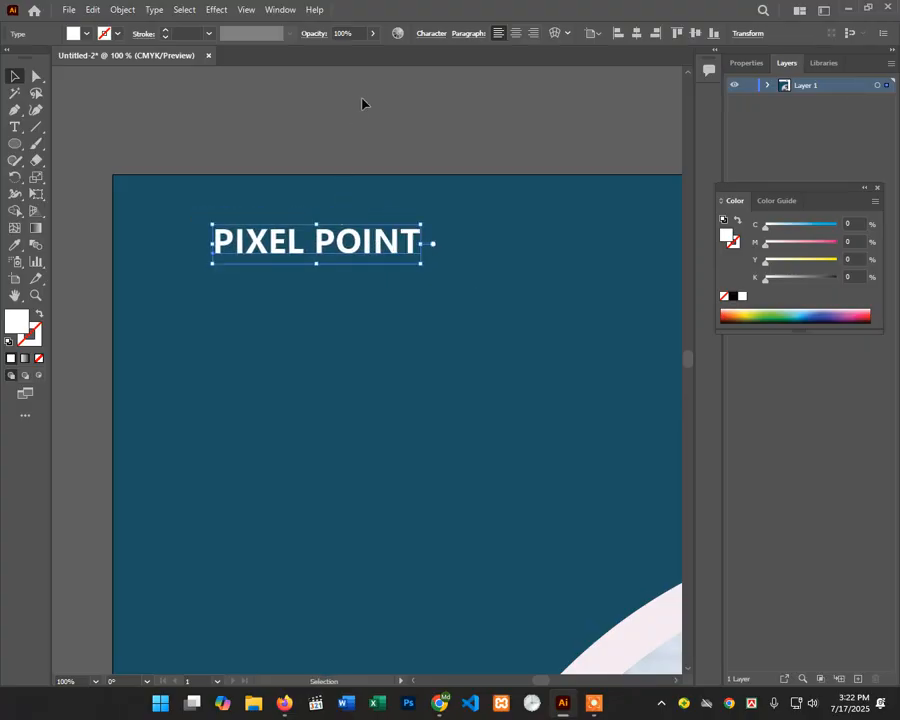
Step: Set the font size of the PIXEL POINT text to 36 pt and deselect it
left_click(430, 38)
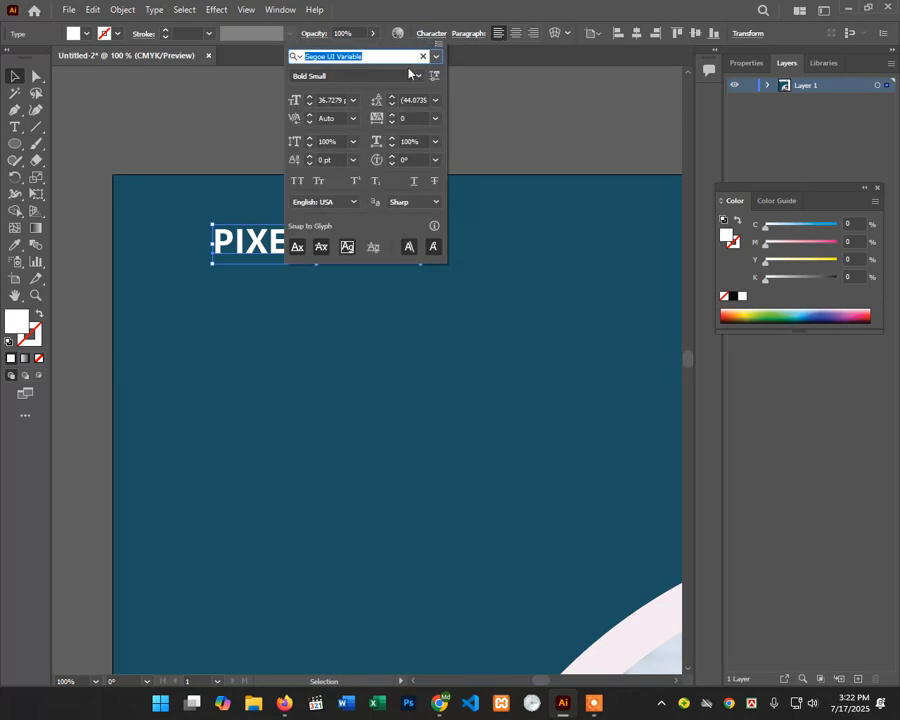
left_click(311, 106)
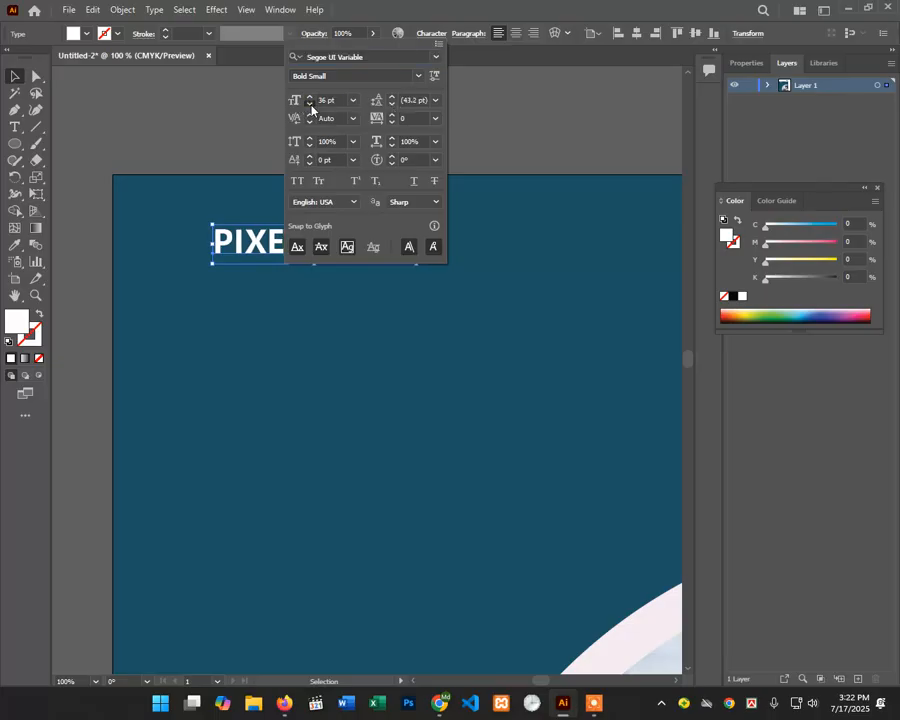
left_click(311, 106)
left_click(311, 106)
left_click(311, 106)
left_click(311, 106)
left_click(311, 106)
left_click(311, 106)
left_click(311, 105)
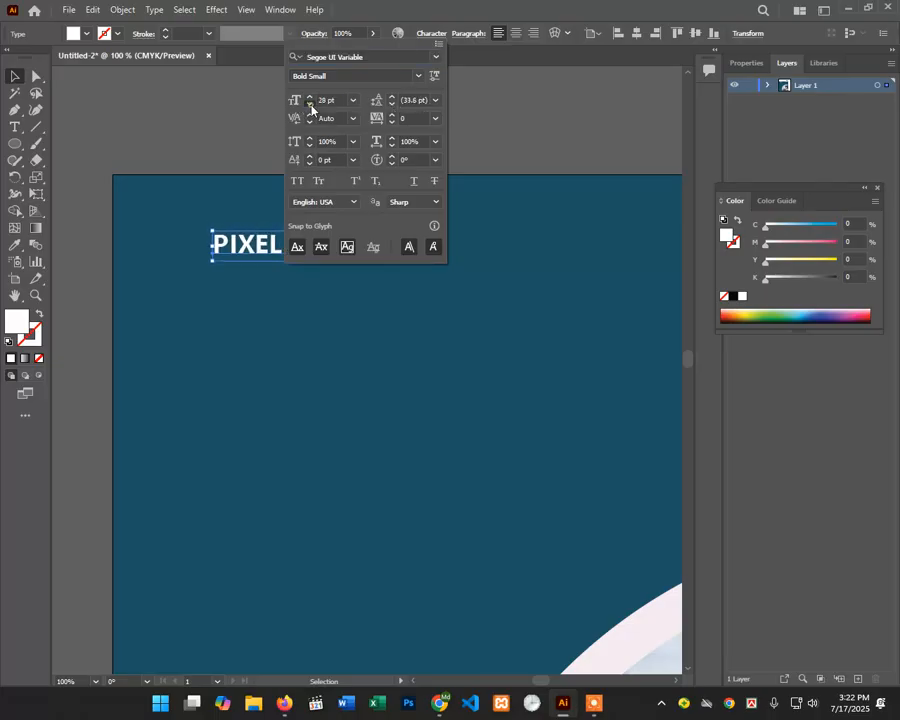
left_click(311, 104)
left_click(310, 98)
left_click(310, 98)
left_click(310, 98)
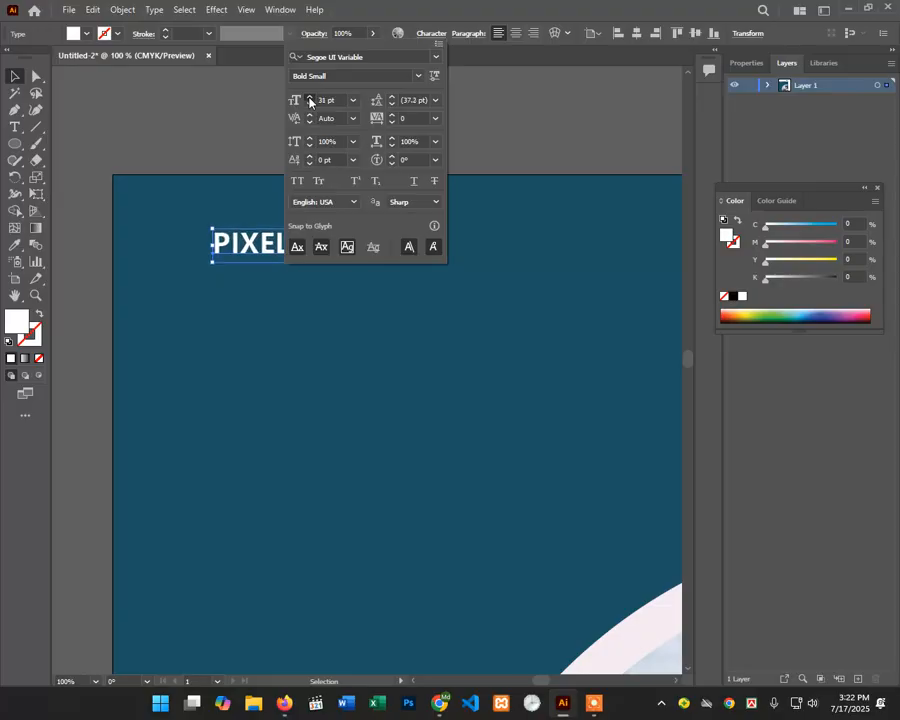
left_click(310, 98)
left_click(310, 98)
left_click(310, 98)
double_click(310, 98)
left_click(490, 3)
left_click(456, 259)
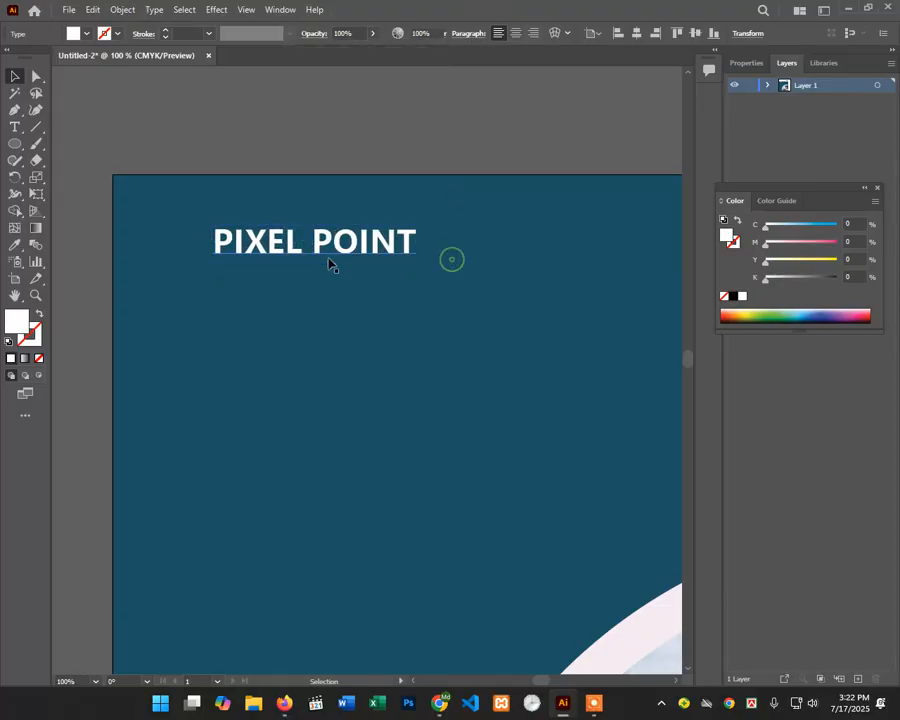
Step: Draw a square below the PIXEL POINT text and swap its colours so it has a white stroke and no fill
left_click(15, 143)
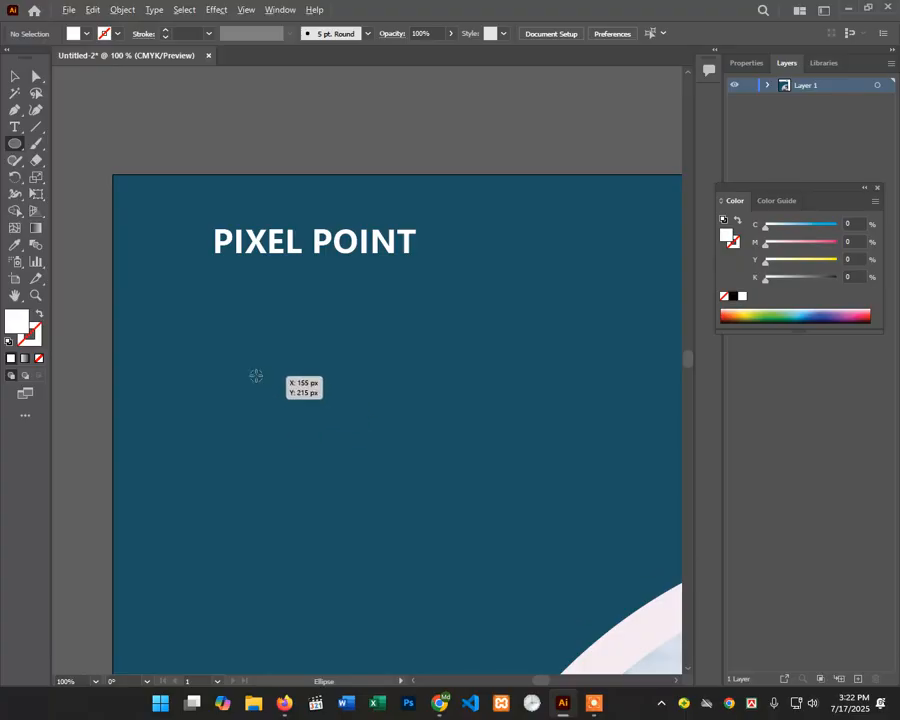
left_click_drag(12, 140, 70, 142)
left_click_drag(276, 377, 315, 416)
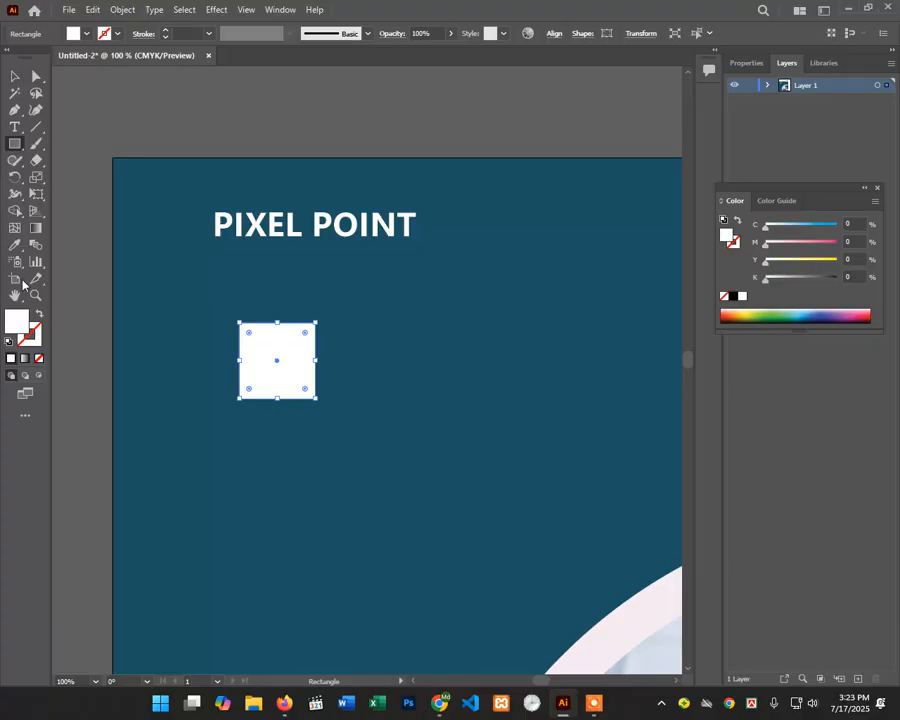
left_click(38, 317)
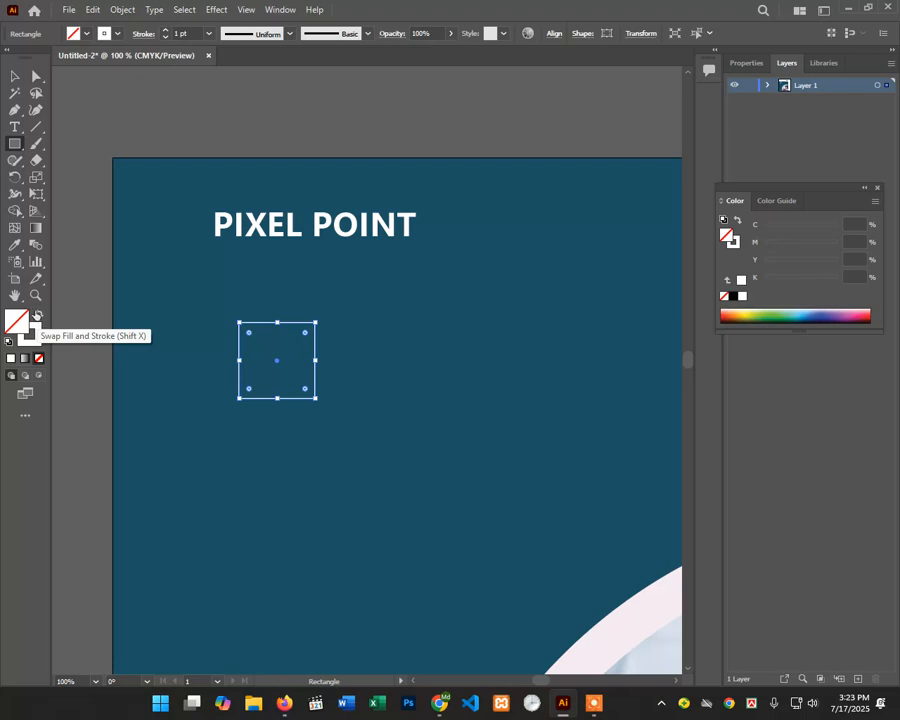
left_click(595, 704)
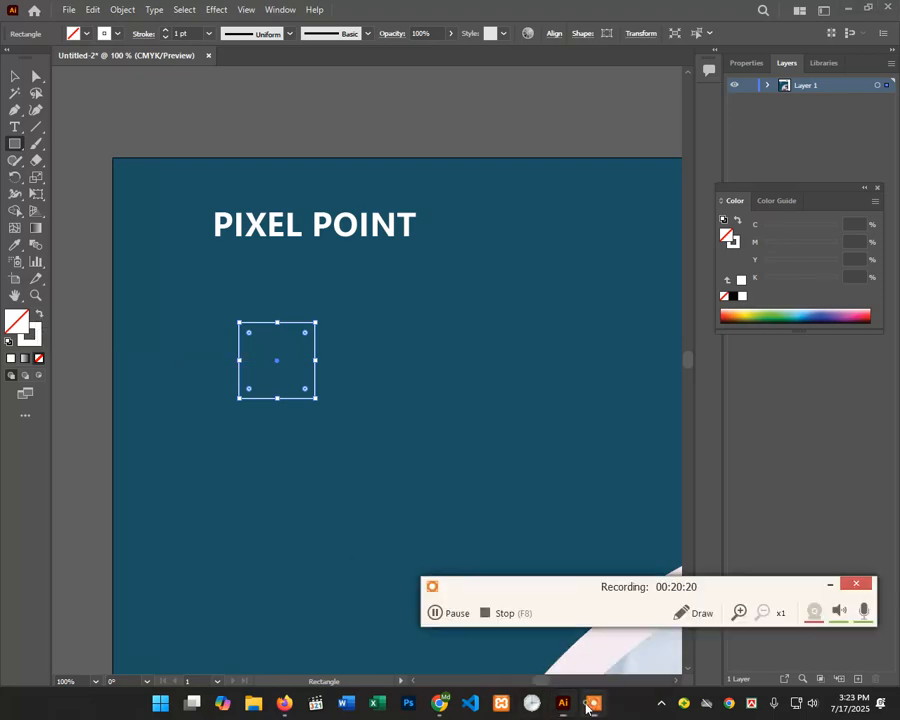
left_click(434, 613)
left_click(827, 585)
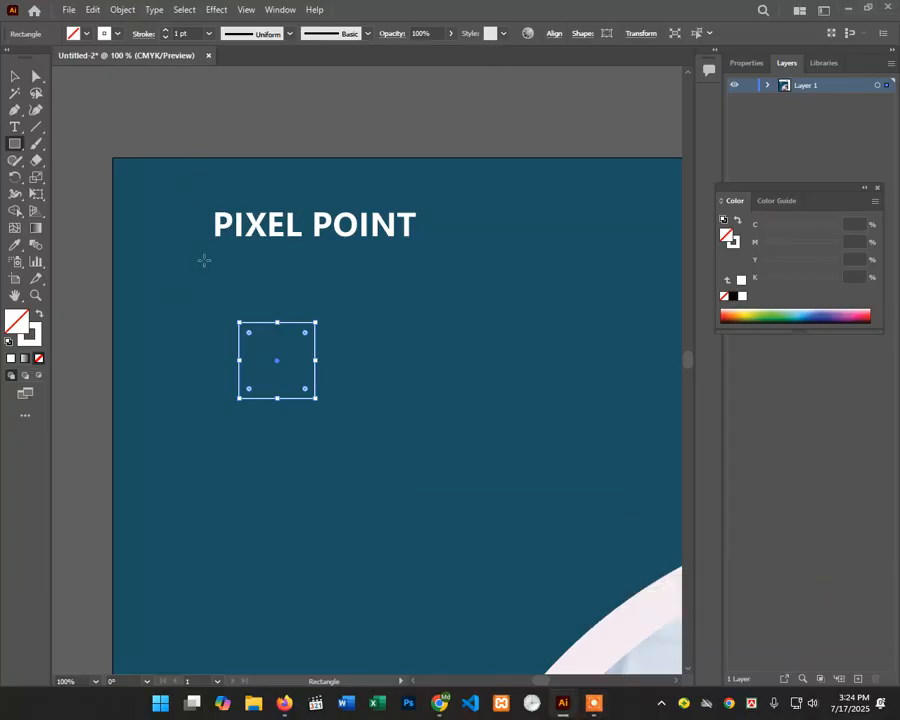
Step: Set the square's stroke weight to 6 pt
left_click(165, 31)
left_click(165, 31)
left_click(165, 31)
left_click(165, 31)
left_click(165, 31)
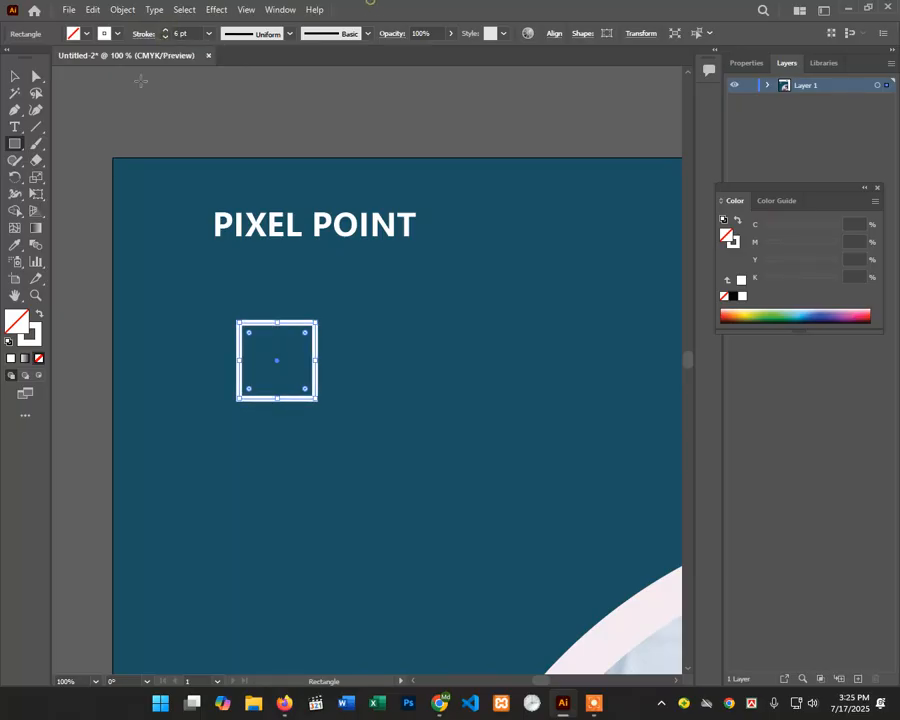
Step: Duplicate the outlined square diagonally down and to the right by about 35 px so the two squares overlap
left_click(14, 77)
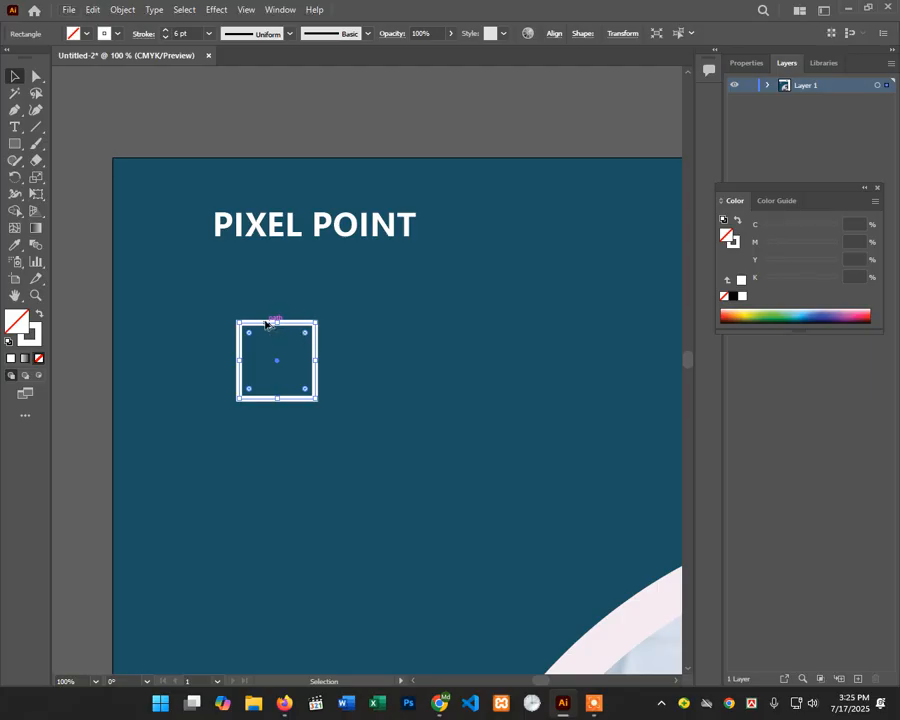
left_click_drag(266, 324, 300, 360)
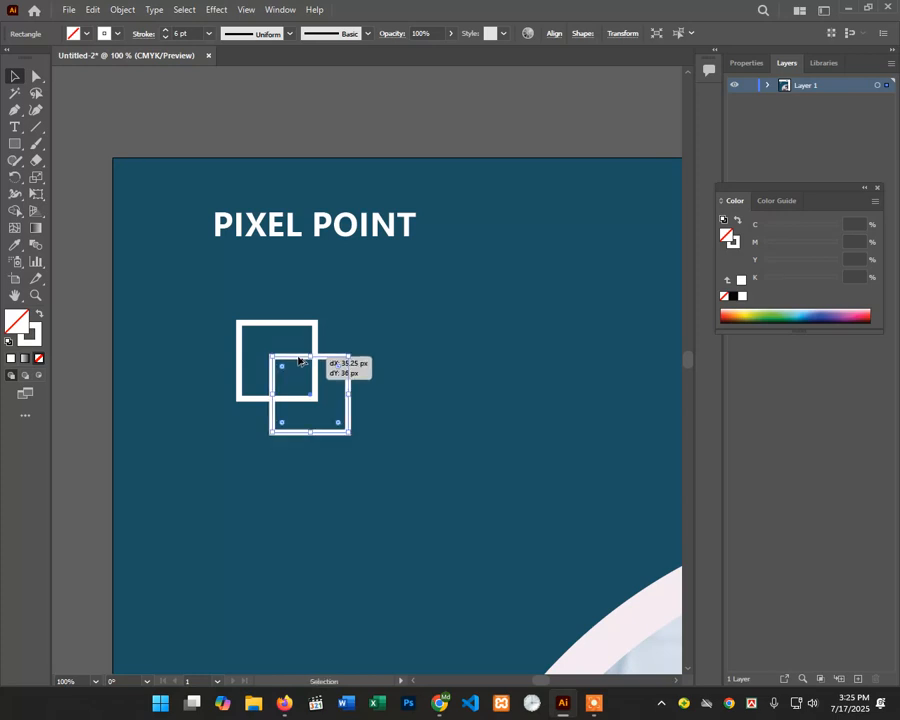
left_click(376, 354)
Step: Scale both overlapping squares down together to about the text's height and place them just left of PIXEL POINT
left_click_drag(202, 459, 205, 452)
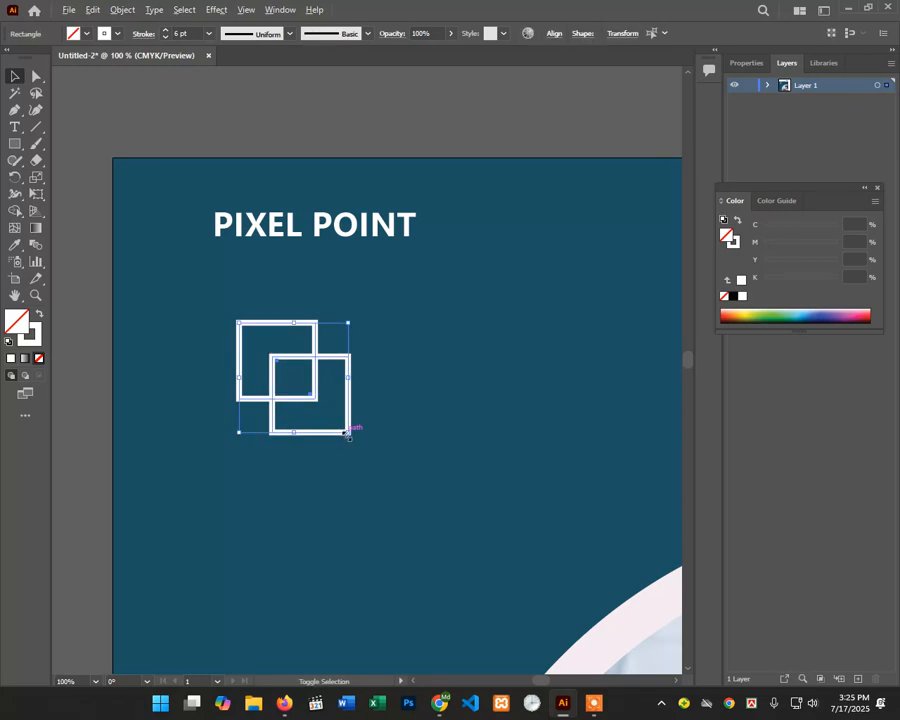
left_click_drag(350, 432, 180, 236)
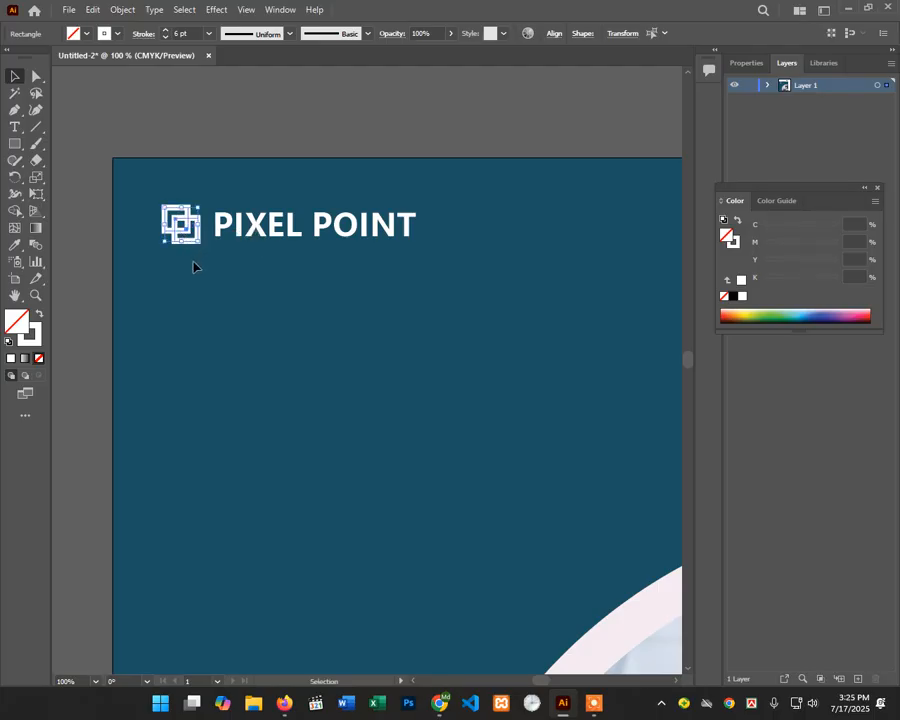
left_click(284, 304)
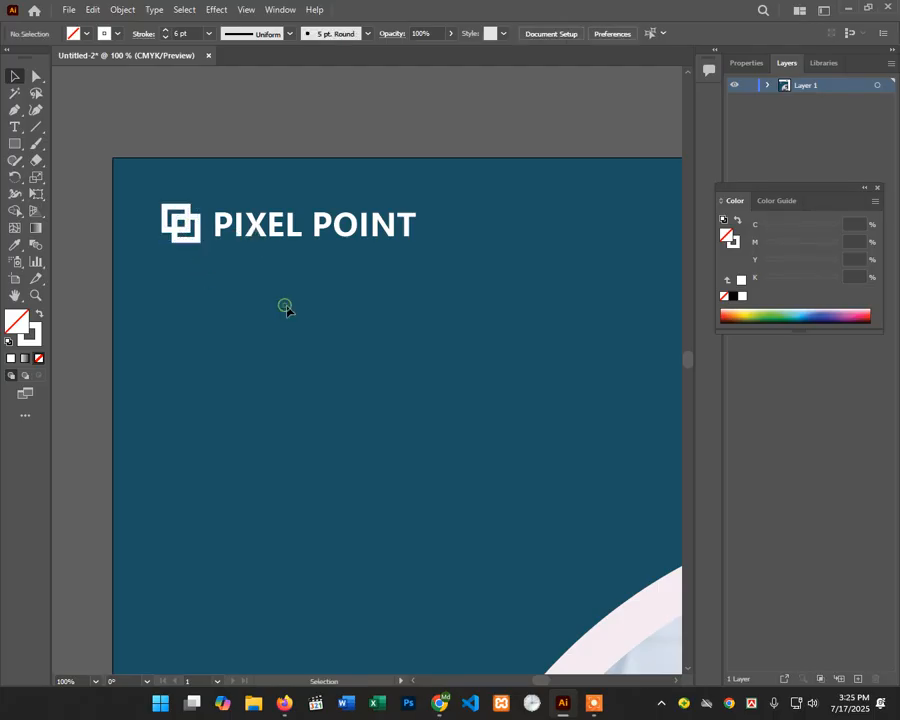
Step: Set the stroke weight of both squares in the logo icon to 5 pt and deselect them
left_click(187, 190)
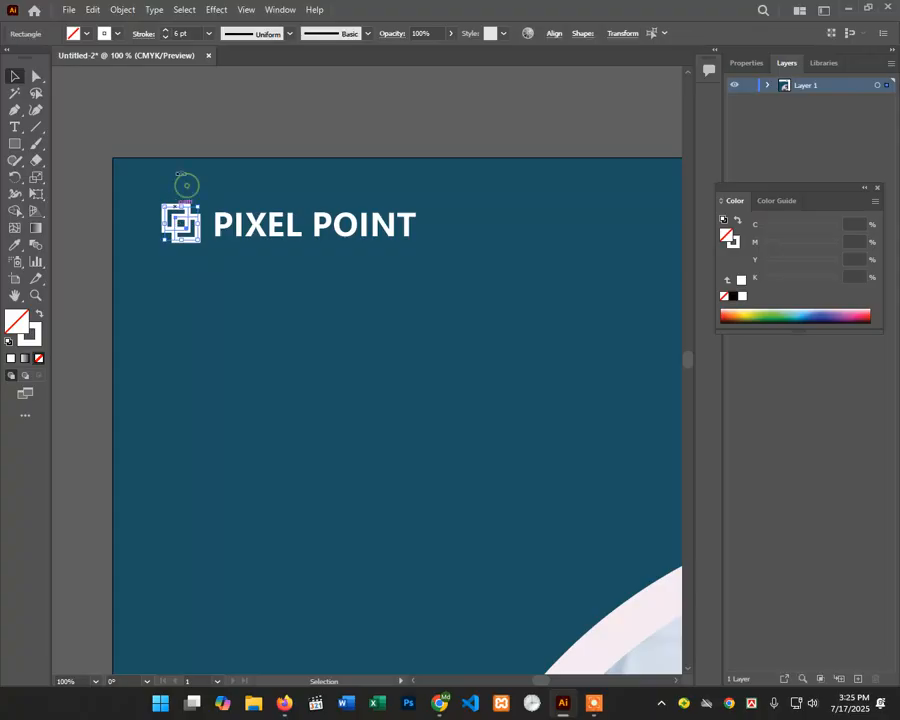
left_click(166, 38)
left_click(172, 140)
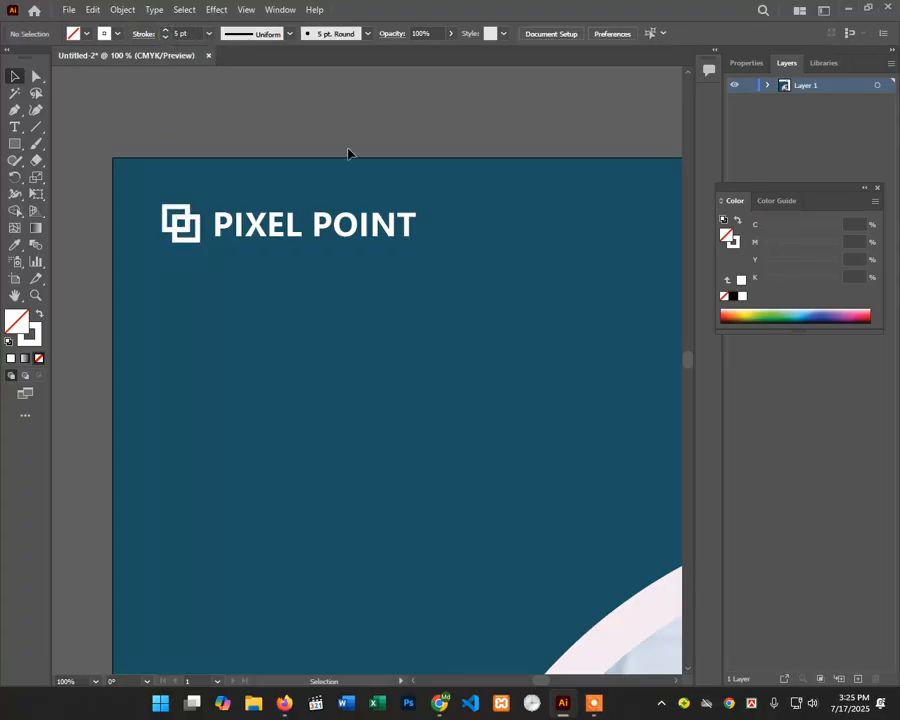
Step: Enlarge the logo icon and PIXEL POINT text together slightly in the artboard's upper-left corner
left_click(291, 406, "ctrl+alt")
left_click(291, 406, "ctrl+alt")
left_click_drag(457, 409, 179, 296)
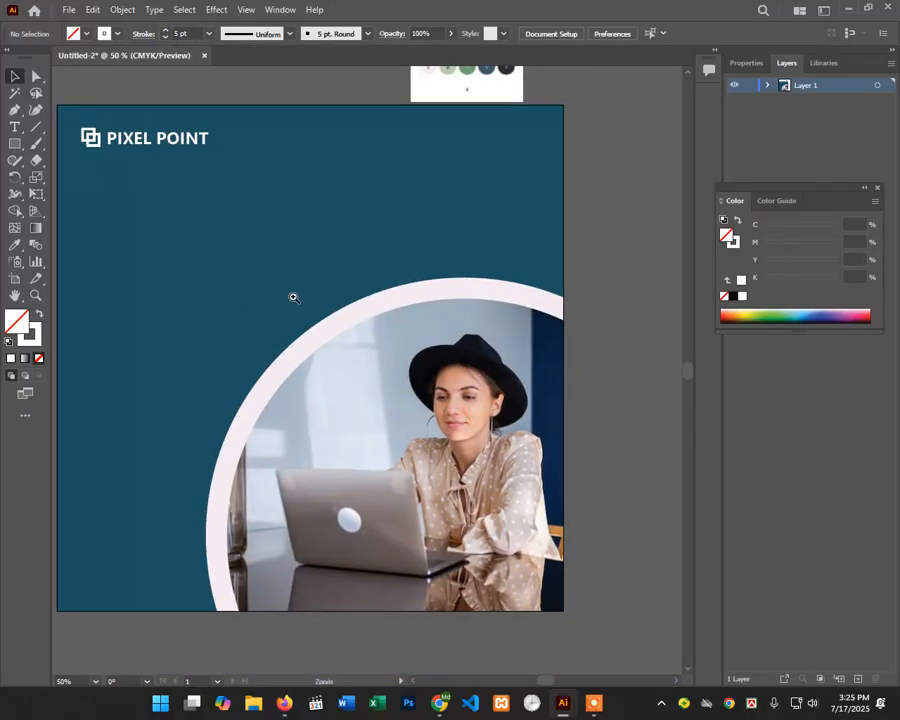
left_click_drag(298, 284, 353, 295)
left_click_drag(139, 125, 257, 165)
left_click(259, 218)
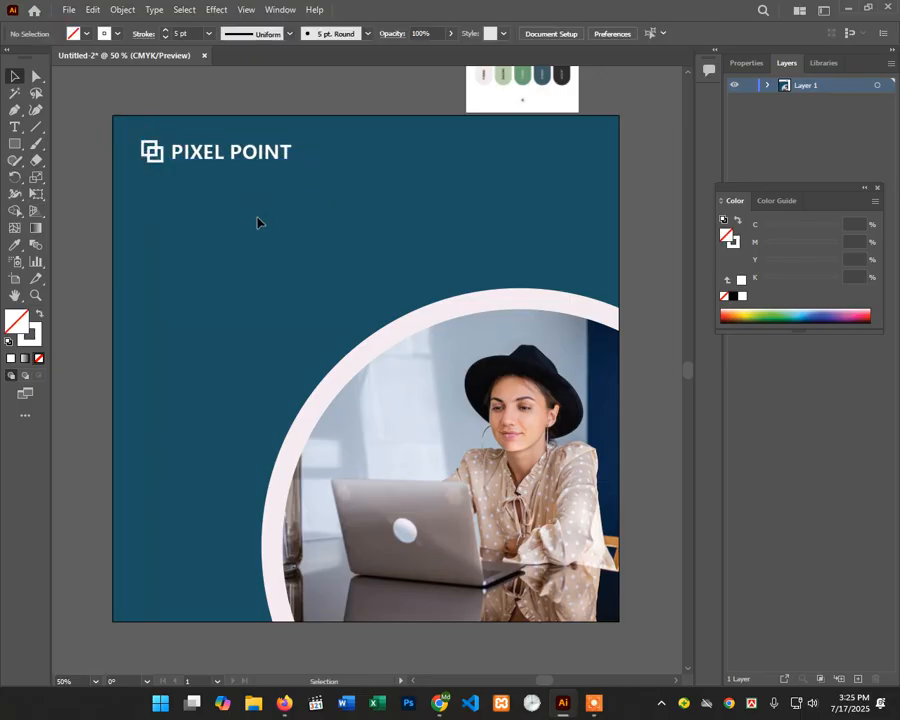
scroll(257, 222, "down", 2)
scroll(242, 262, "down", 1)
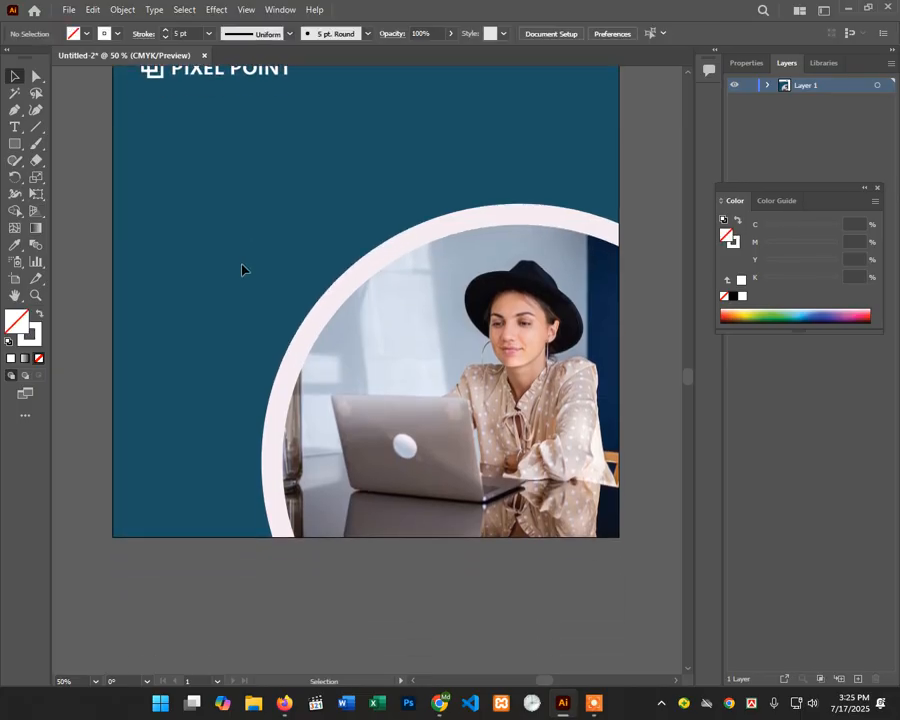
scroll(243, 269, "up", 5)
scroll(242, 276, "down", 3)
scroll(242, 280, "down", 2)
scroll(242, 280, "up", 1)
scroll(242, 280, "up", 2)
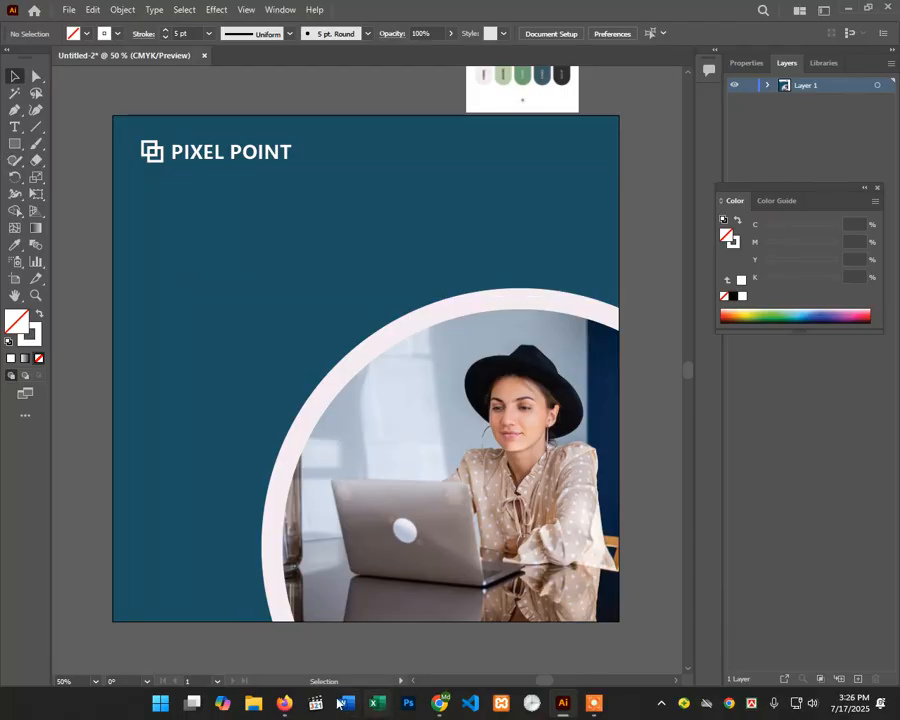
Step: Switch to Firefox and examine the Canva business post templates, including the Black and White Modern Grow Your Business design, for headline wording and layout
left_click(284, 703)
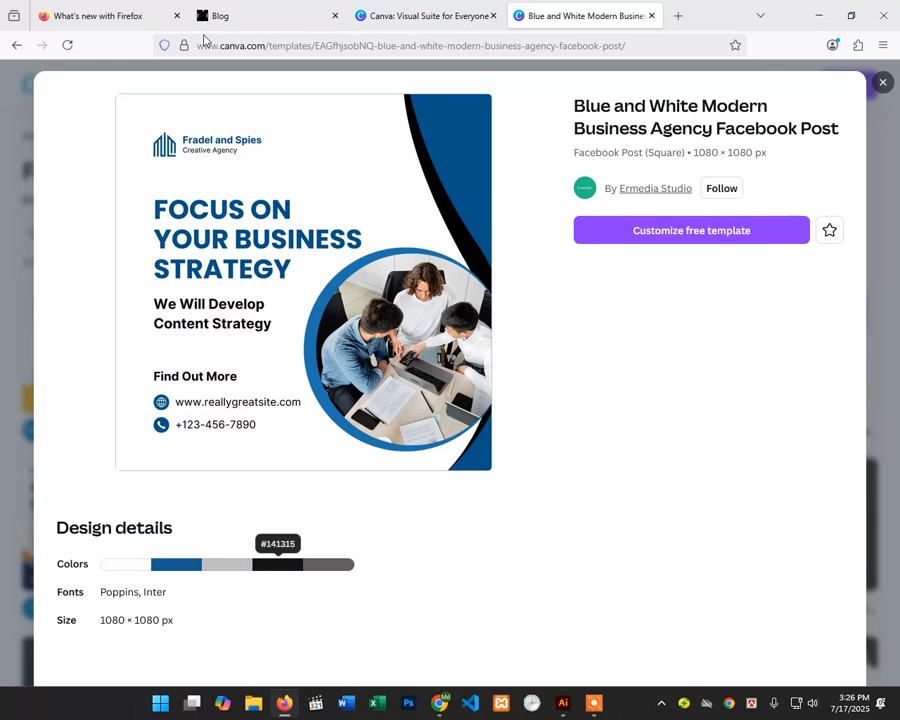
scroll(221, 276, "down", 1)
scroll(221, 276, "up", 1)
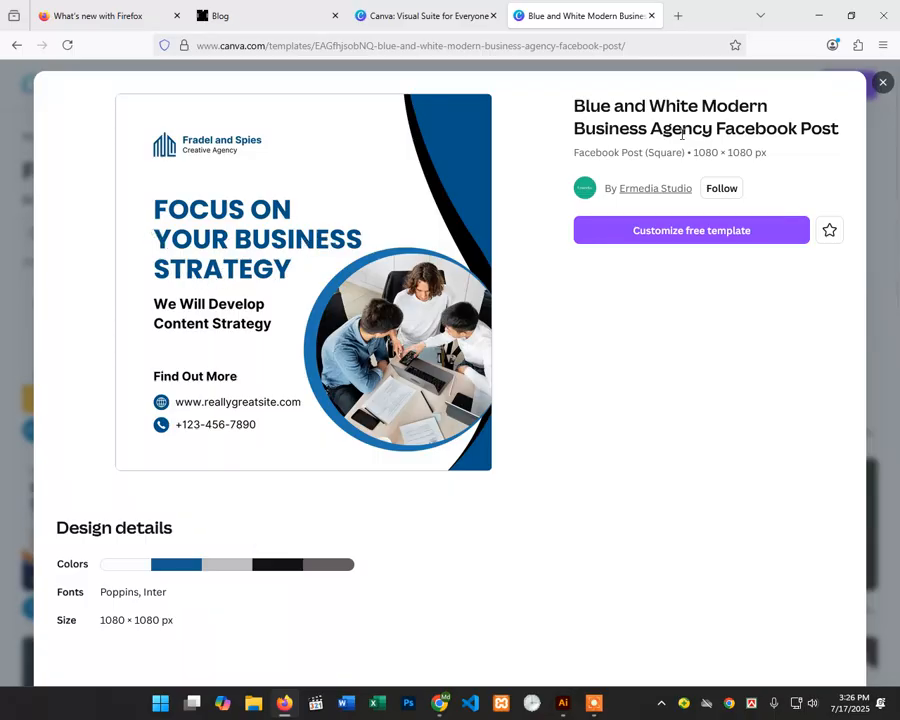
scroll(378, 235, "down", 5)
scroll(374, 234, "down", 1)
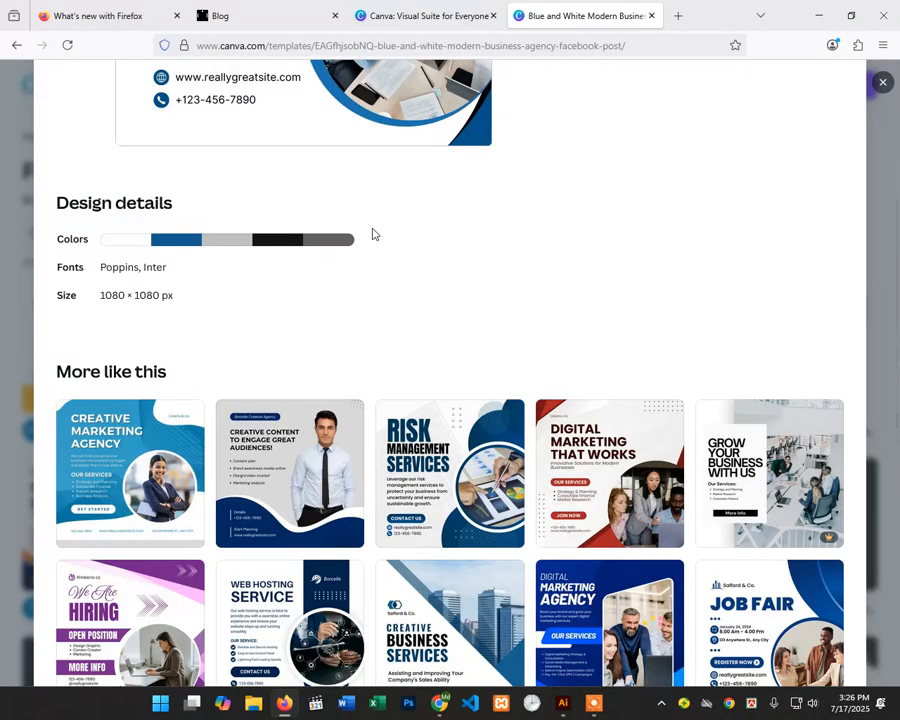
scroll(372, 234, "down", 1)
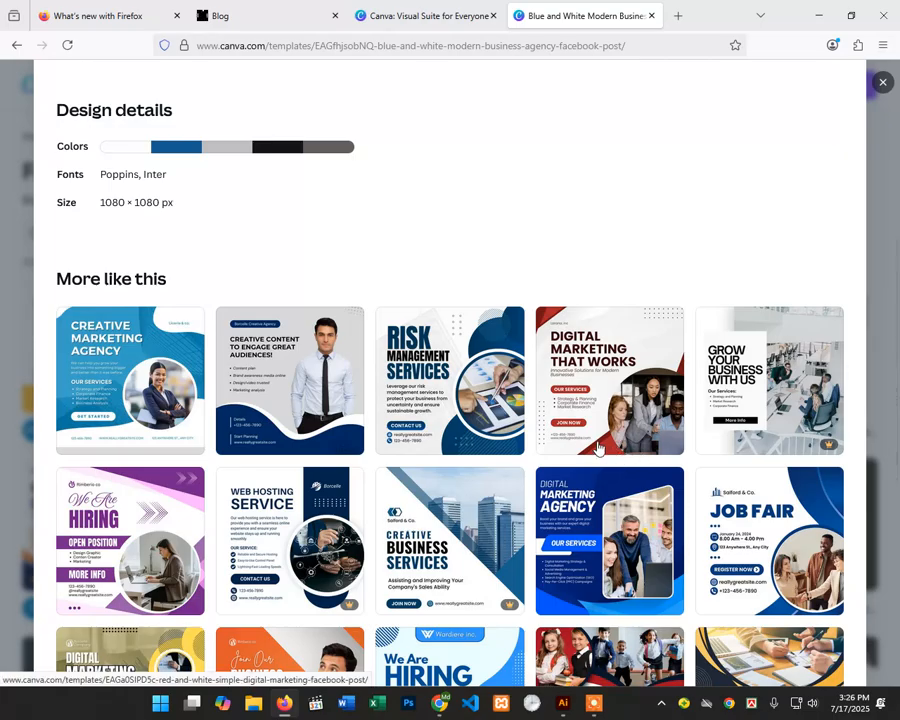
scroll(530, 412, "up", 5)
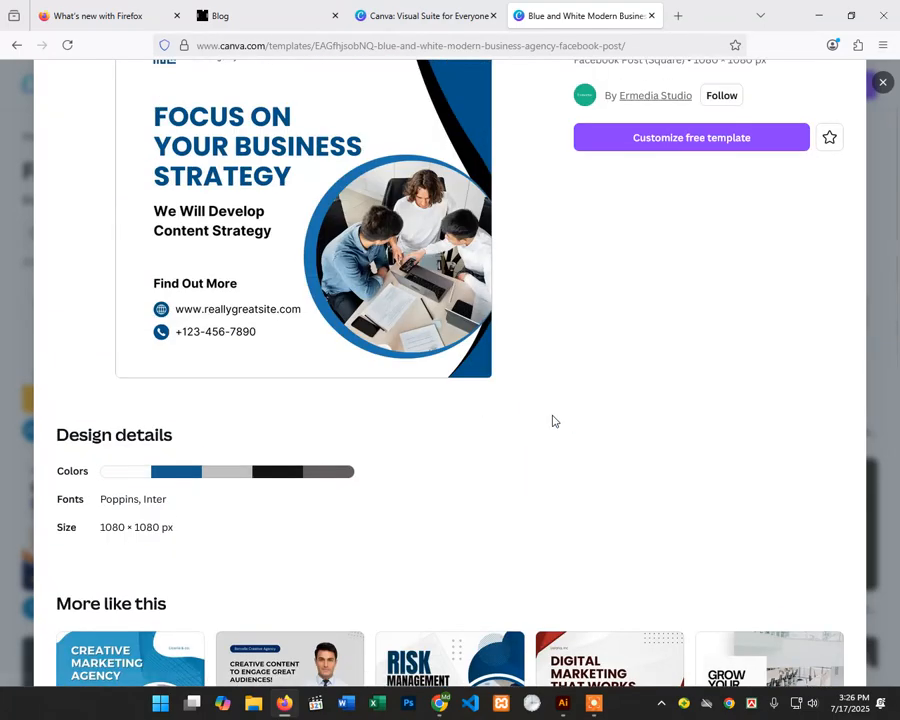
scroll(600, 430, "down", 3)
left_click(722, 505)
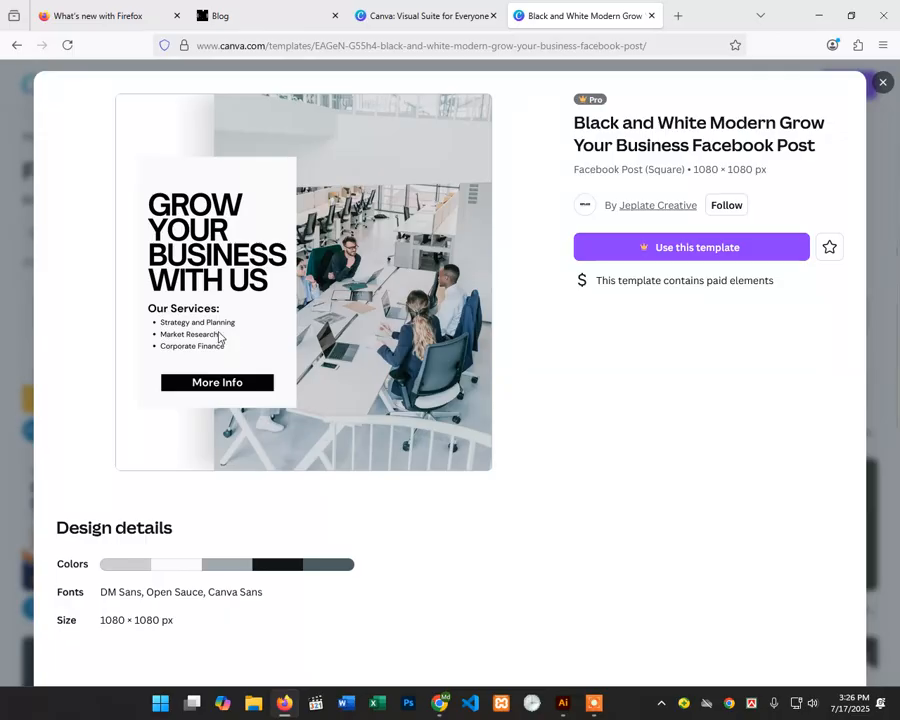
scroll(504, 338, "down", 5)
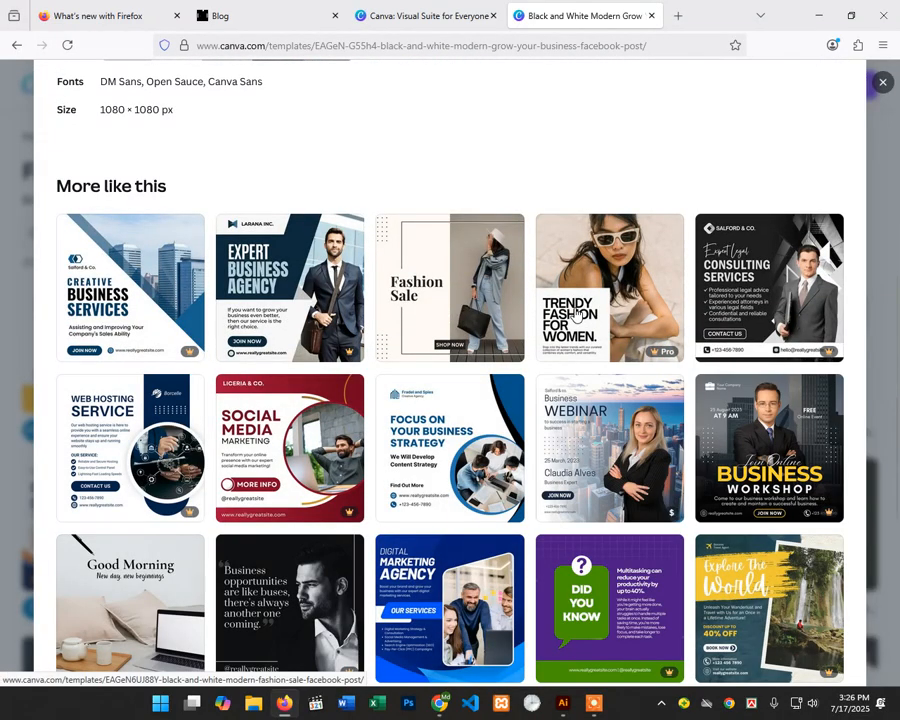
Step: Return to Illustrator and start a headline text with "grow" below the PIXEL POINT logo
left_click(807, 10)
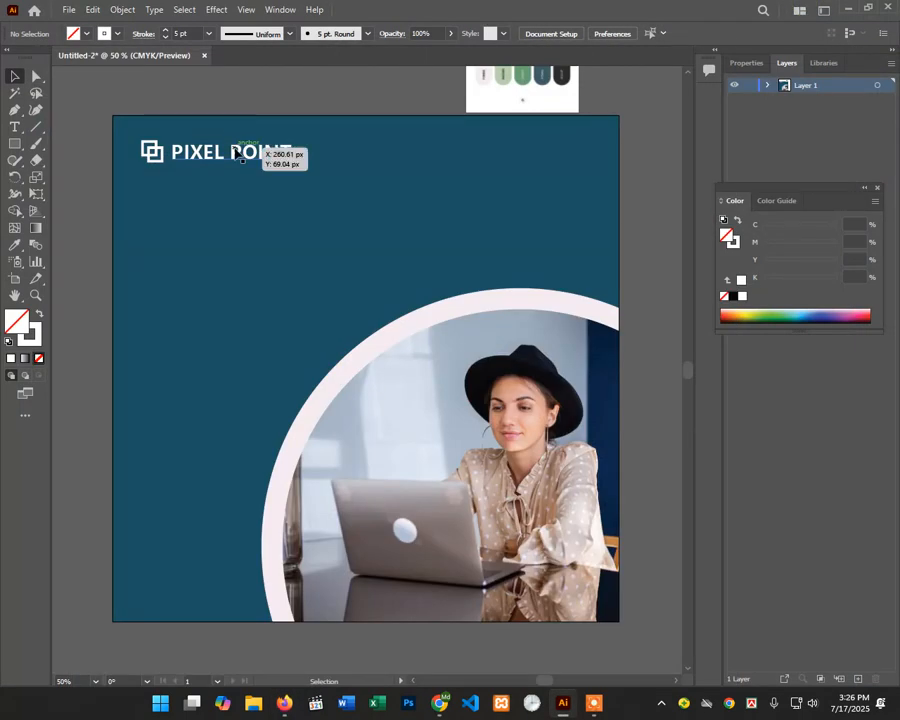
left_click(15, 127)
left_click(202, 281)
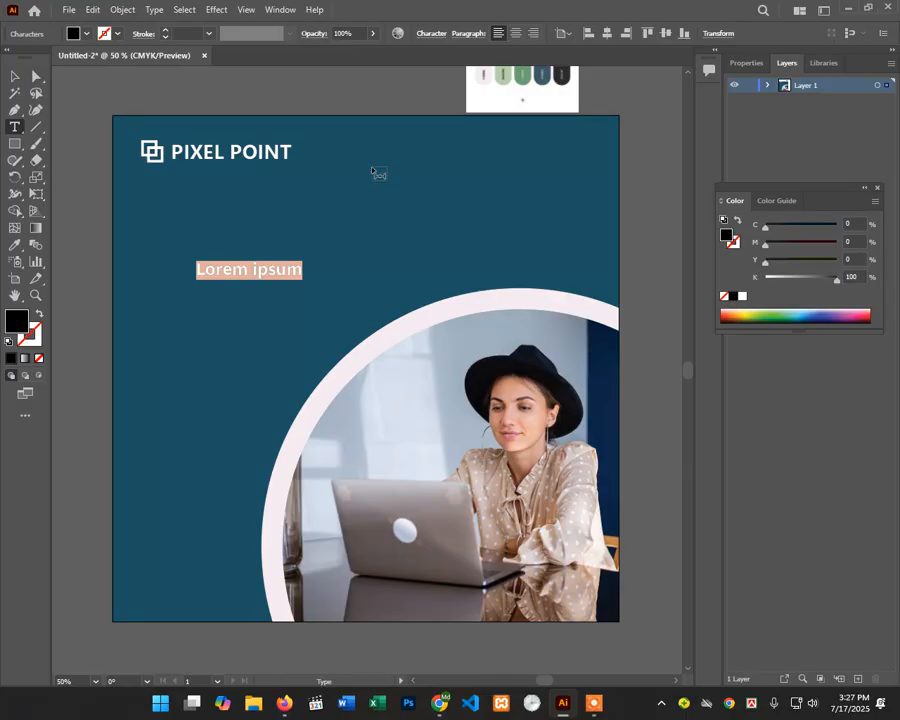
type("grow")
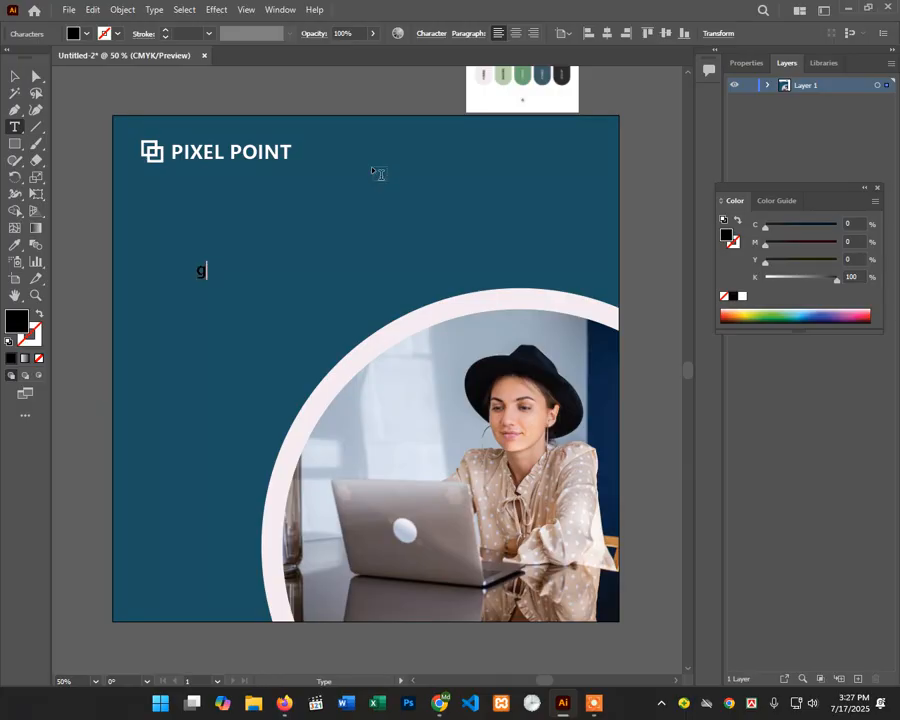
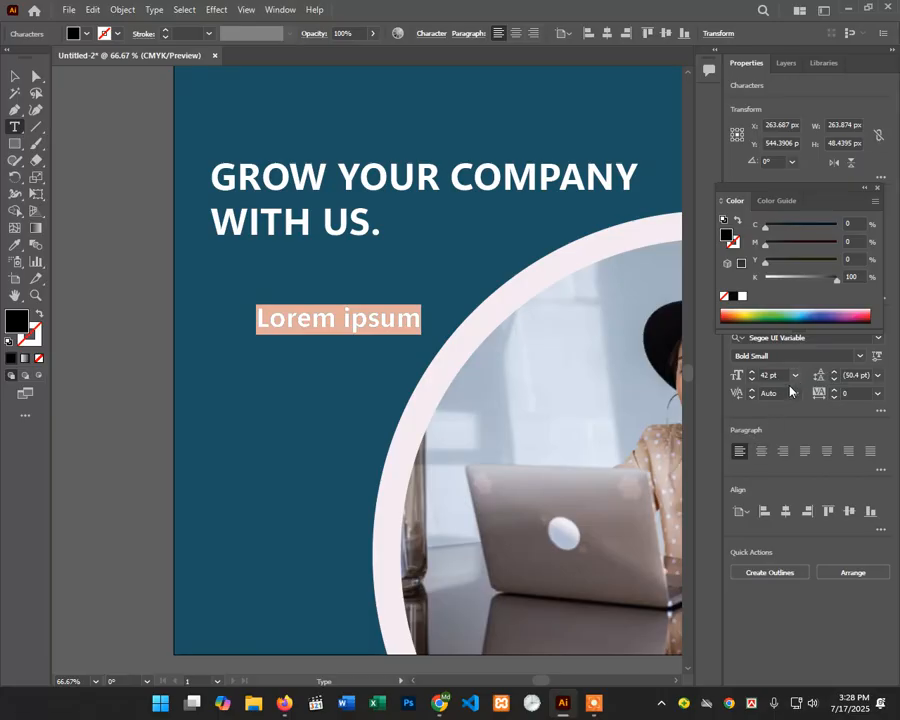
type("ou")
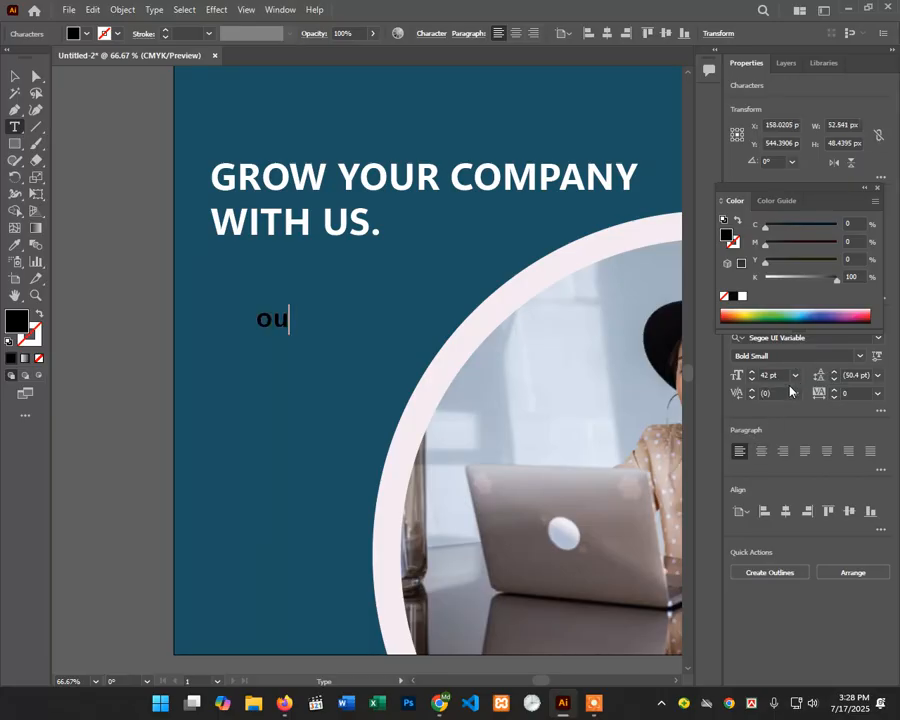
type("e")
key("BackSpace")
type("r se")
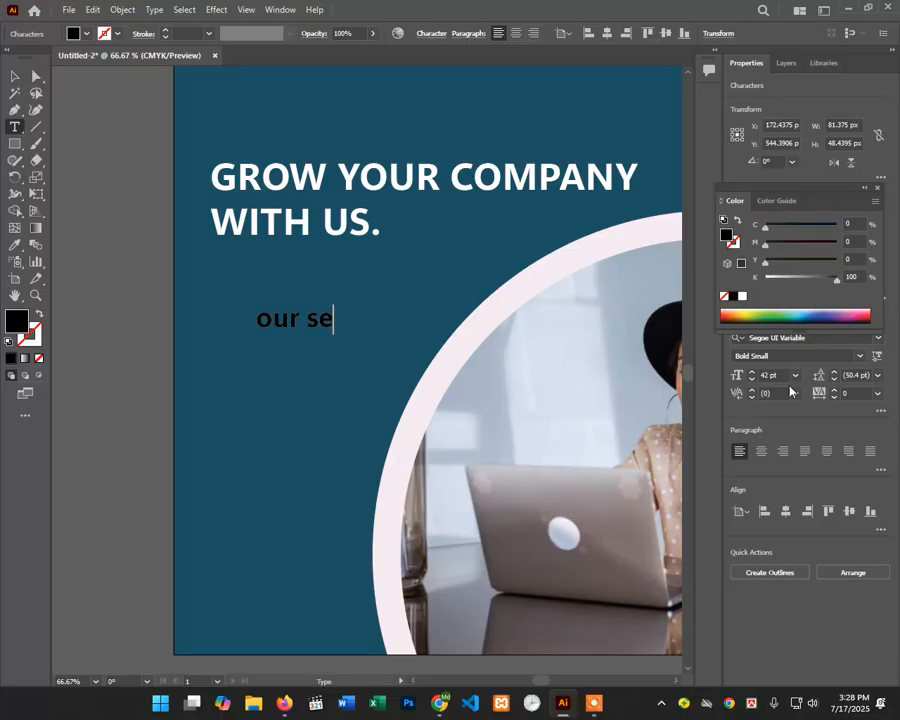
type("rvices")
key("BackSpace")
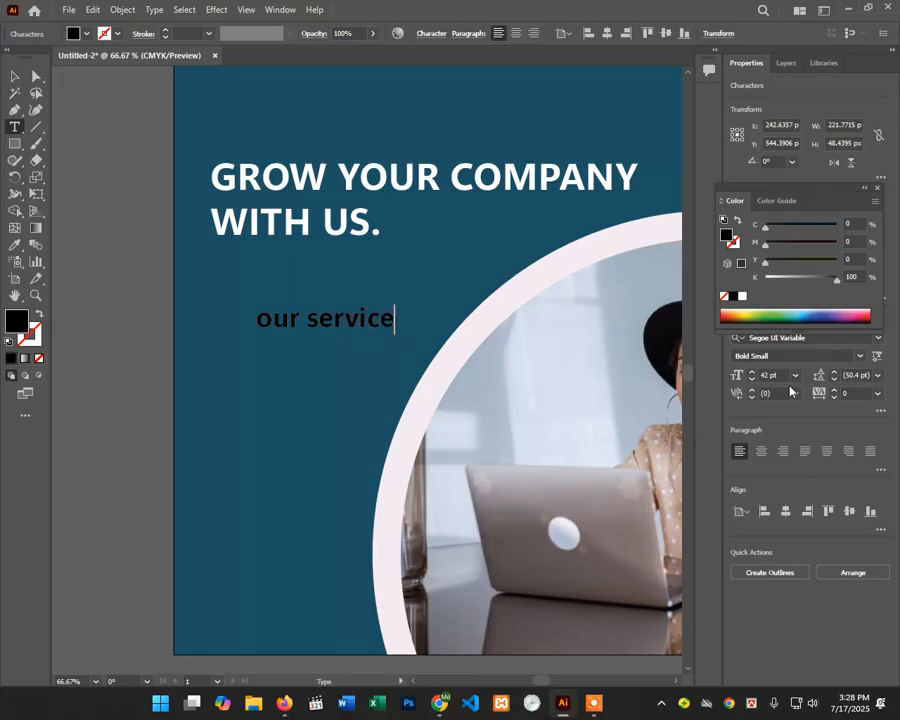
key("BackSpace")
type("e")
key("BackSpace")
key("BackSpace")
key("BackSpace")
key("BackSpace")
key("BackSpace")
key("BackSpace")
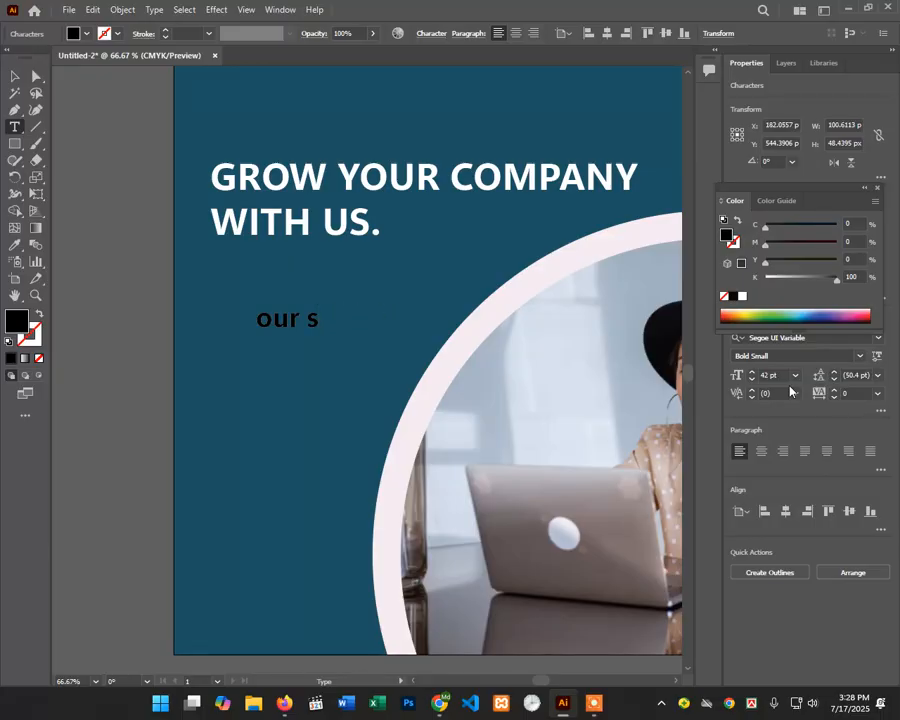
key("BackSpace")
key("BackSpace")
key("BackSpace")
key("BackSpace")
key("BackSpace")
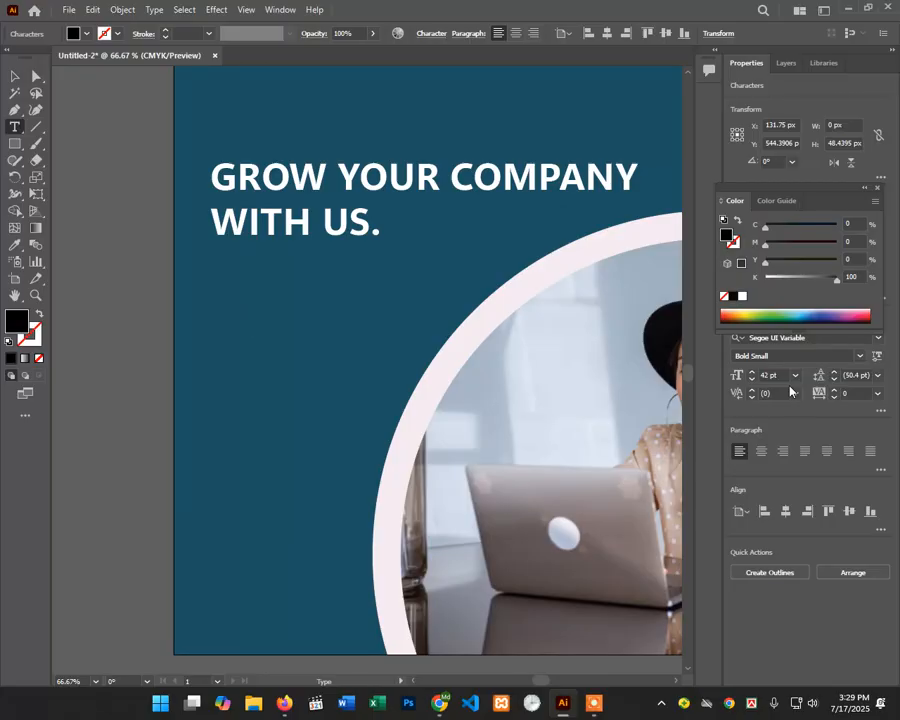
type("u")
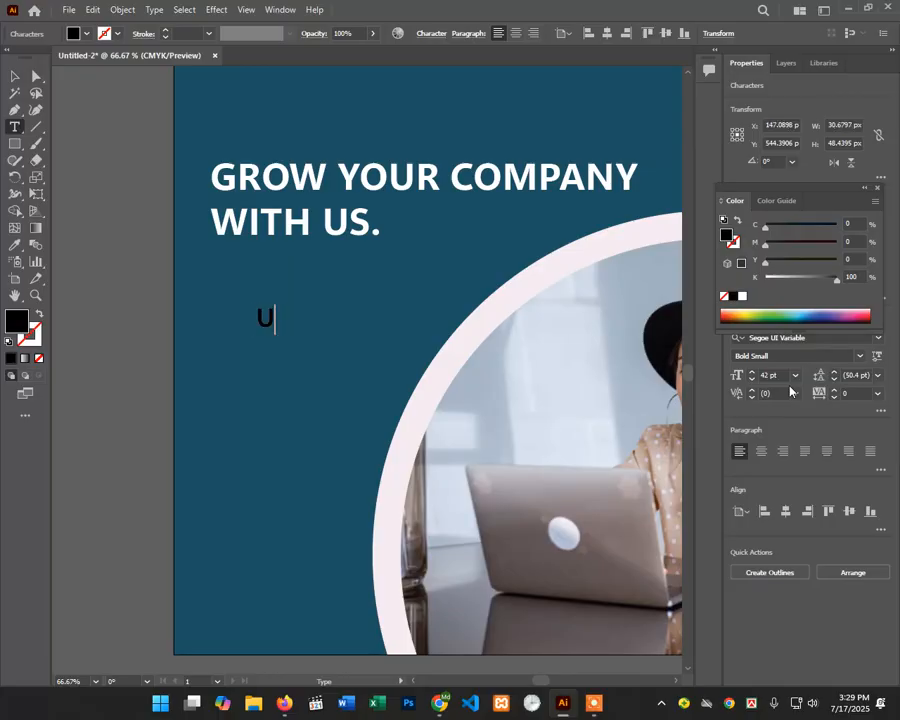
key("BackSpace")
type("Pur")
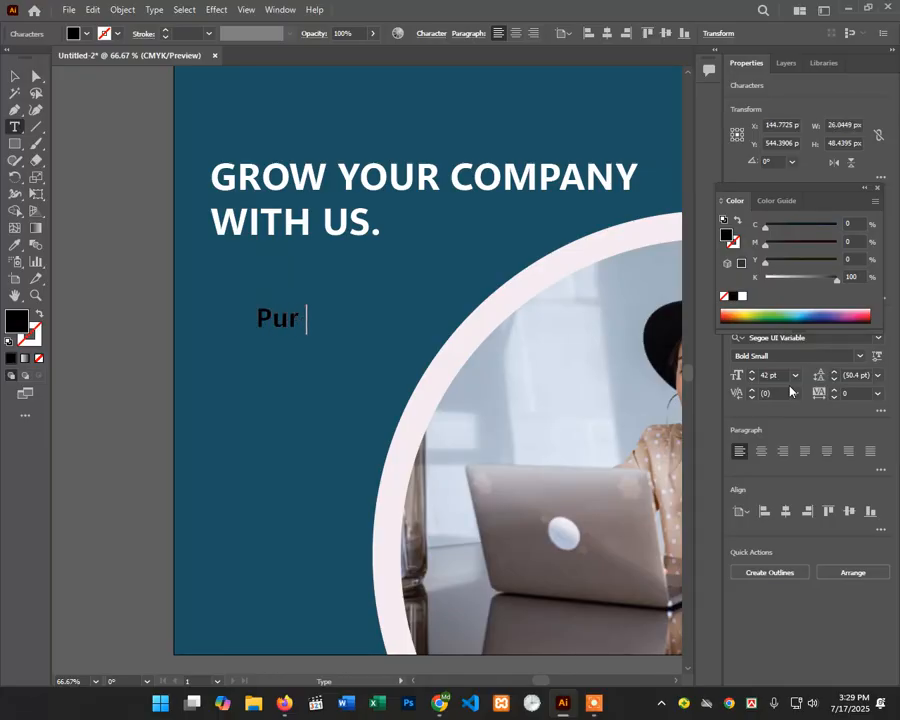
key("BackSpace")
key("BackSpace")
key("BackSpace")
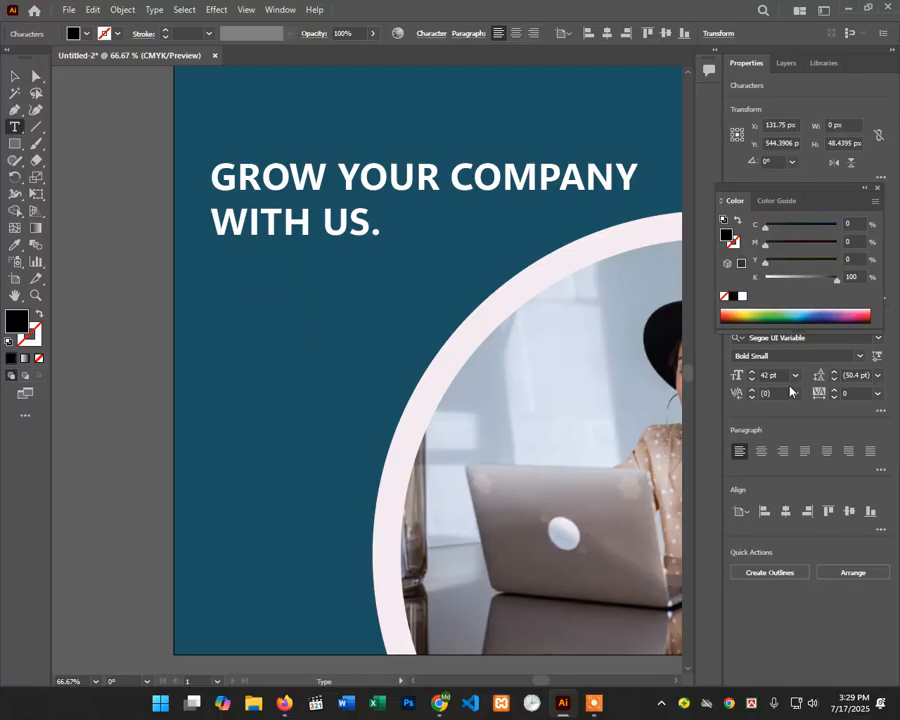
Step: Enter "our vision" as the text line below the GROW YOUR COMPANY WITH US. headline
type("our")
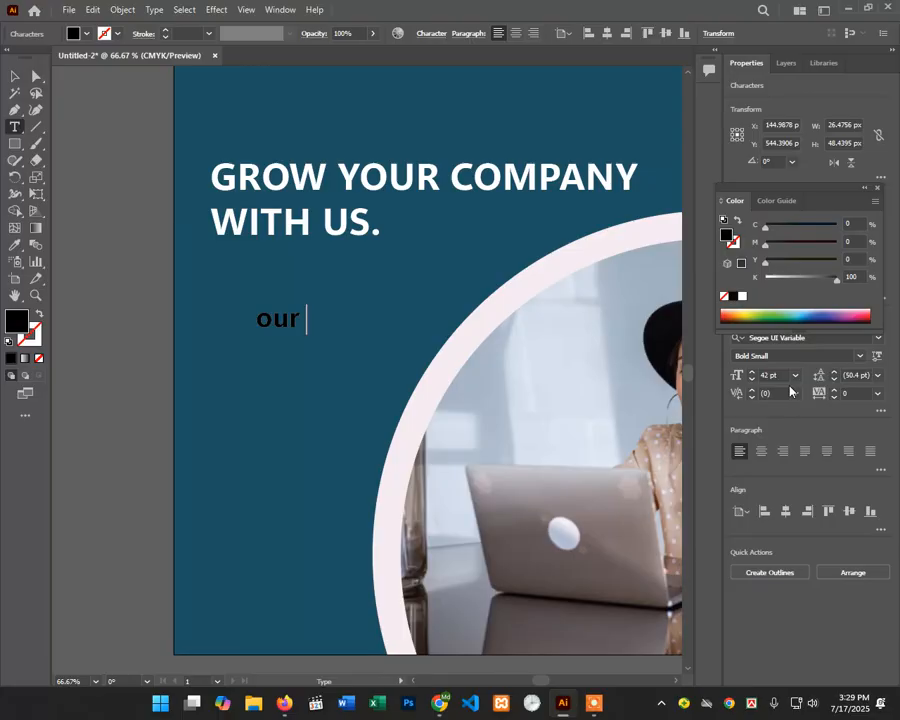
type("c")
key("BackSpace")
type("viso=")
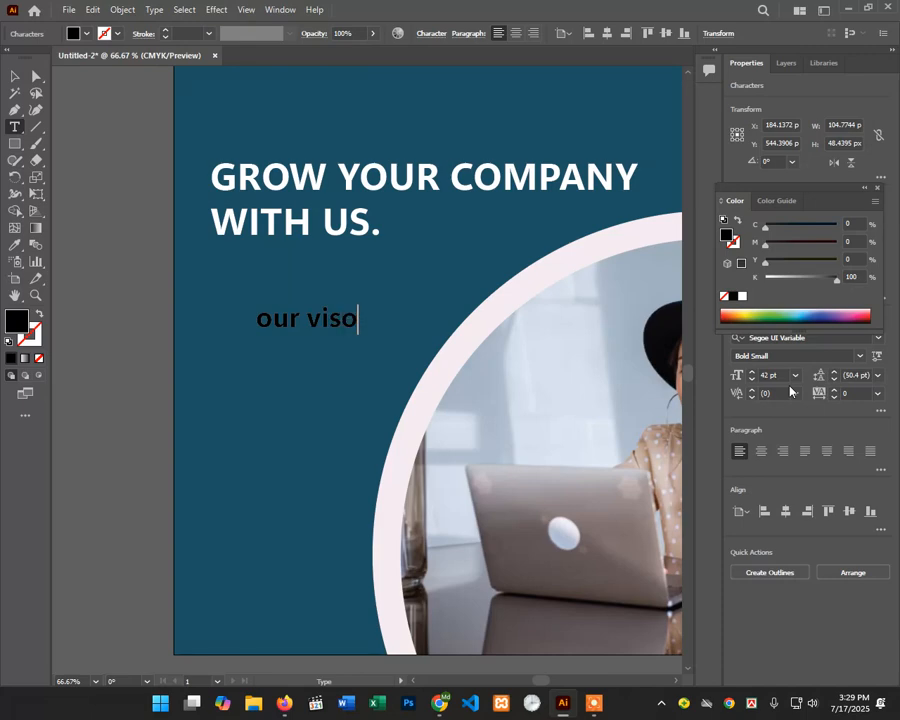
key("BackSpace")
key("BackSpace")
type("ion")
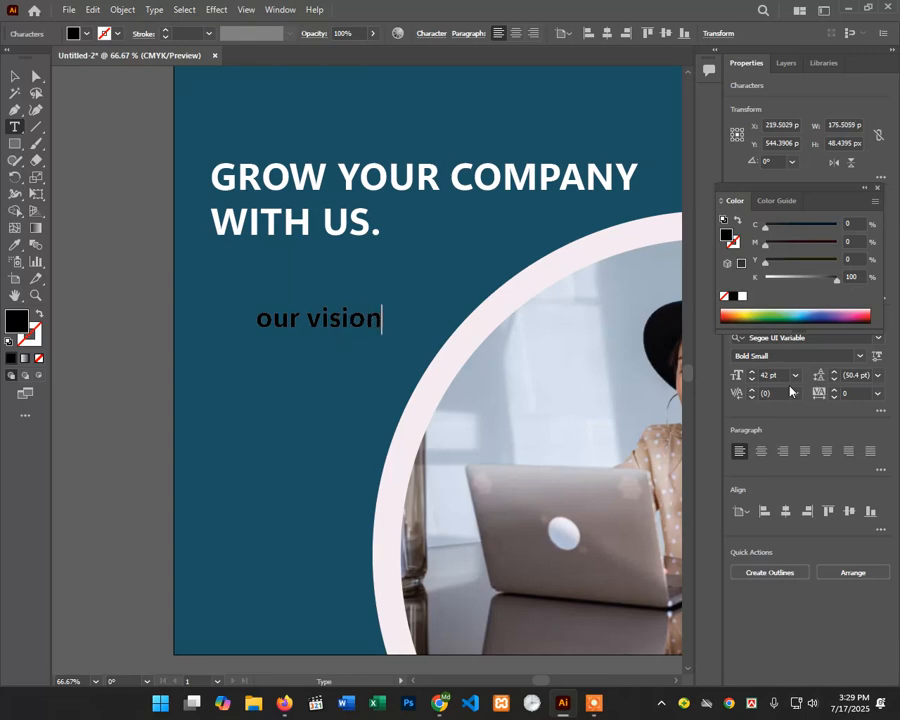
left_click(15, 76)
Step: Recolor the "our vision" text with the light green sampled from the second swatch of the palette image above the artboard
scroll(484, 355, "up", 3)
scroll(440, 360, "up", 3)
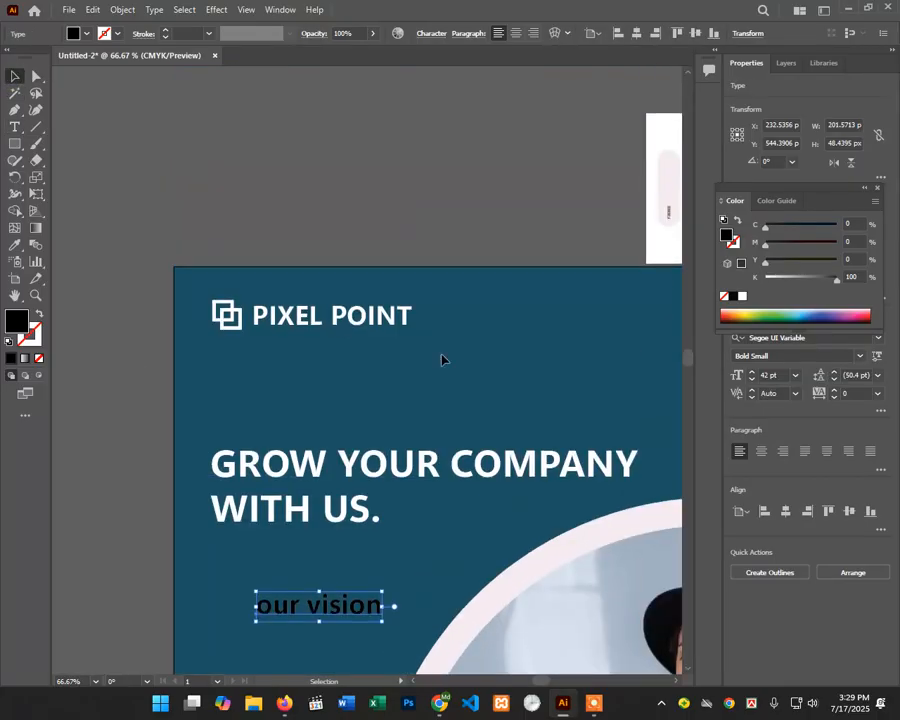
scroll(430, 340, "right", 2)
scroll(300, 300, "down", 2)
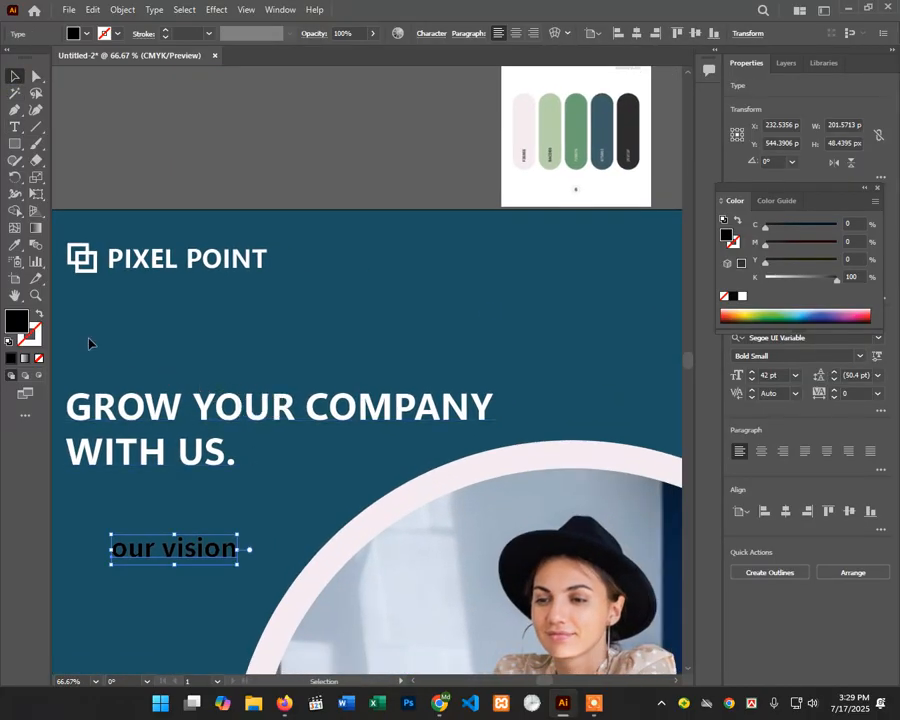
left_click(15, 244)
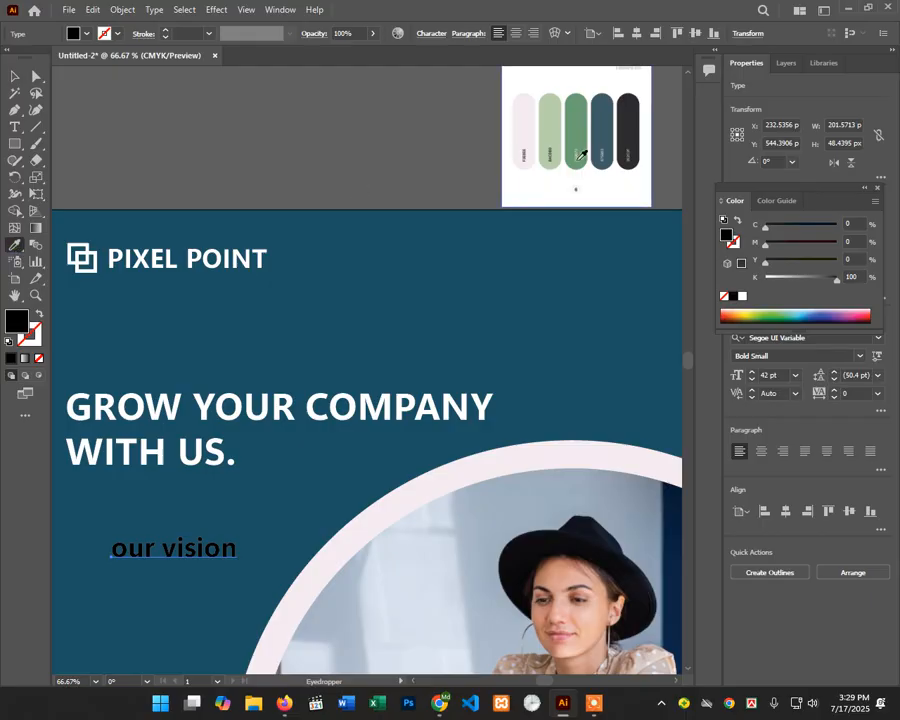
left_click(549, 129)
scroll(163, 414, "down", 3)
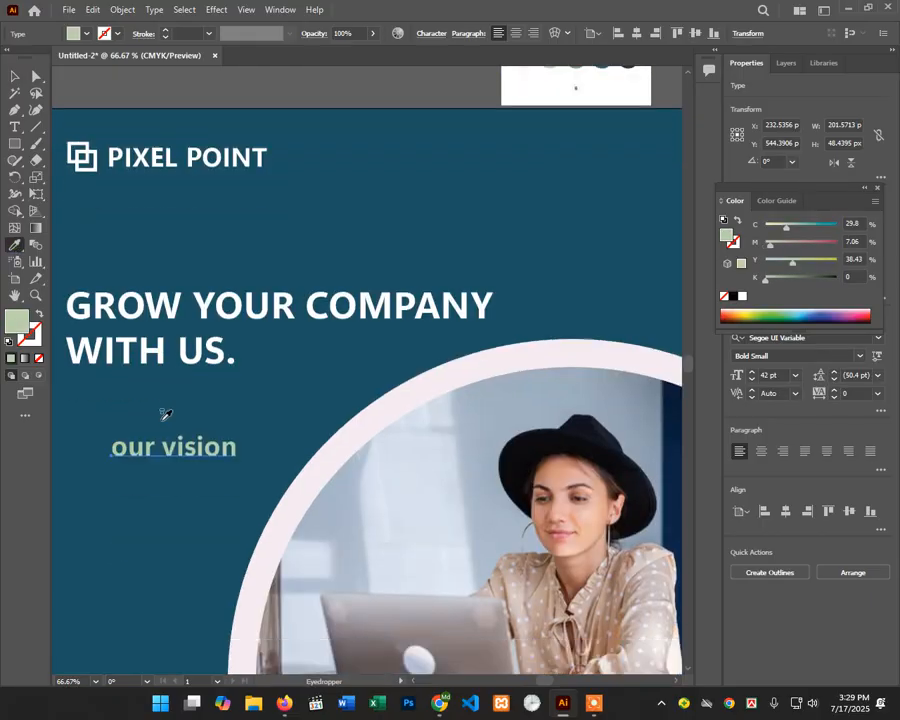
left_click(15, 76)
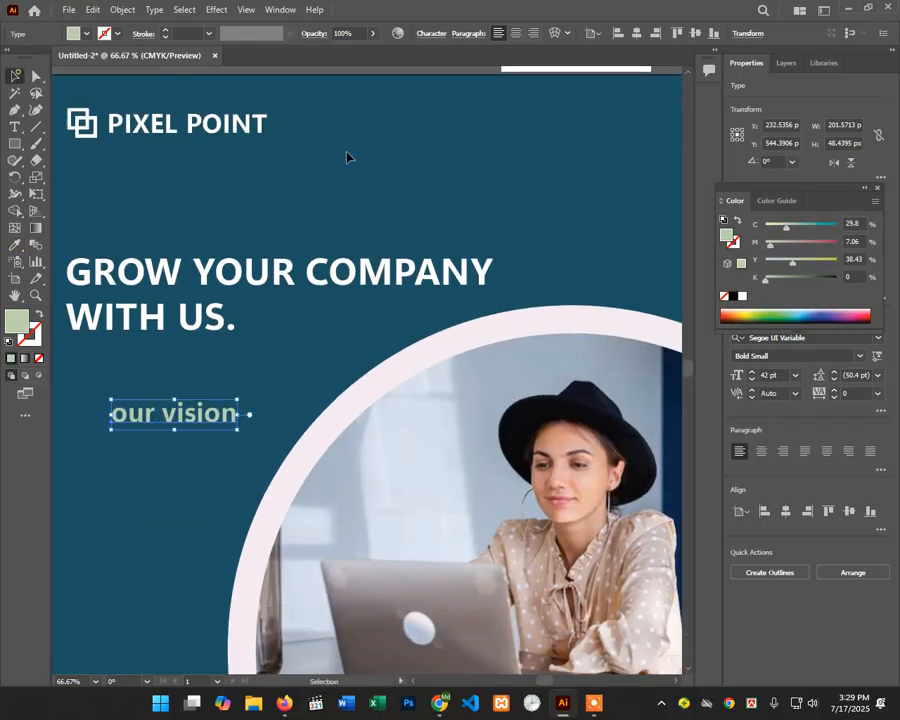
Step: Move the "our vision" text about 28 px left and 10 px up, and deselect it
left_click(231, 363)
scroll(200, 355, "down", 2)
mouse_move(165, 336)
left_mouse_down()
mouse_move(140, 320)
mouse_move(149, 331)
left_mouse_up()
left_click(157, 388)
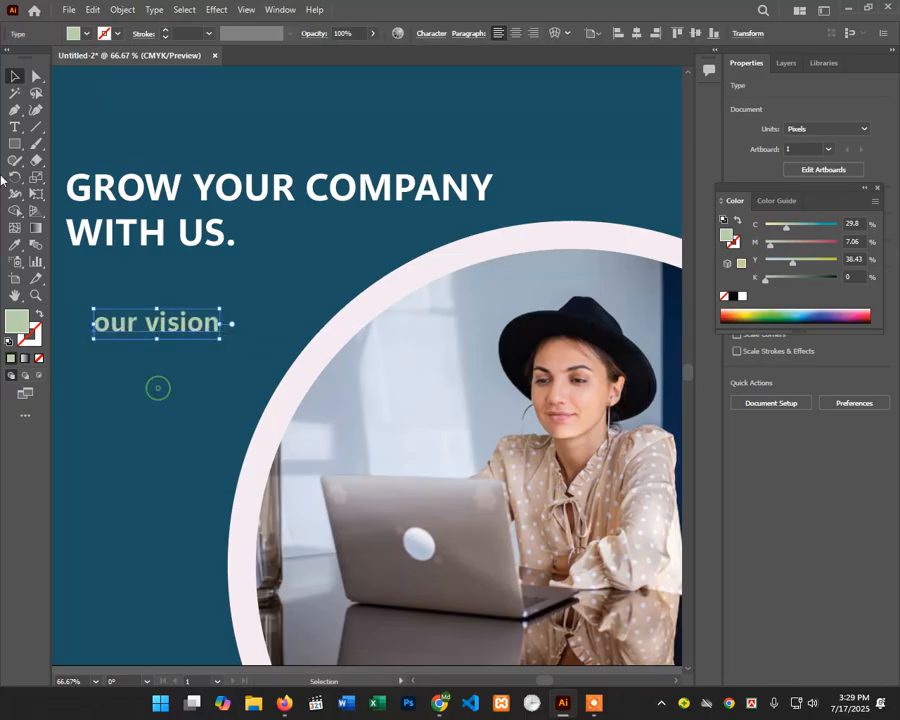
Step: Change the font of the "our vision" text to Dubai Bold
key("ctrl+space")
left_click(147, 351)
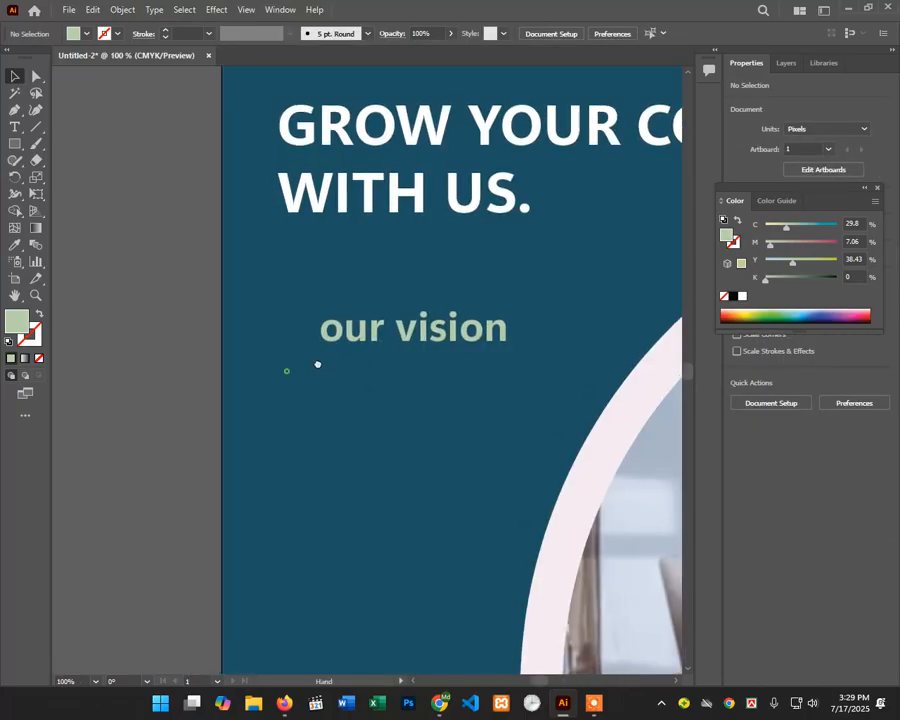
left_click(388, 320)
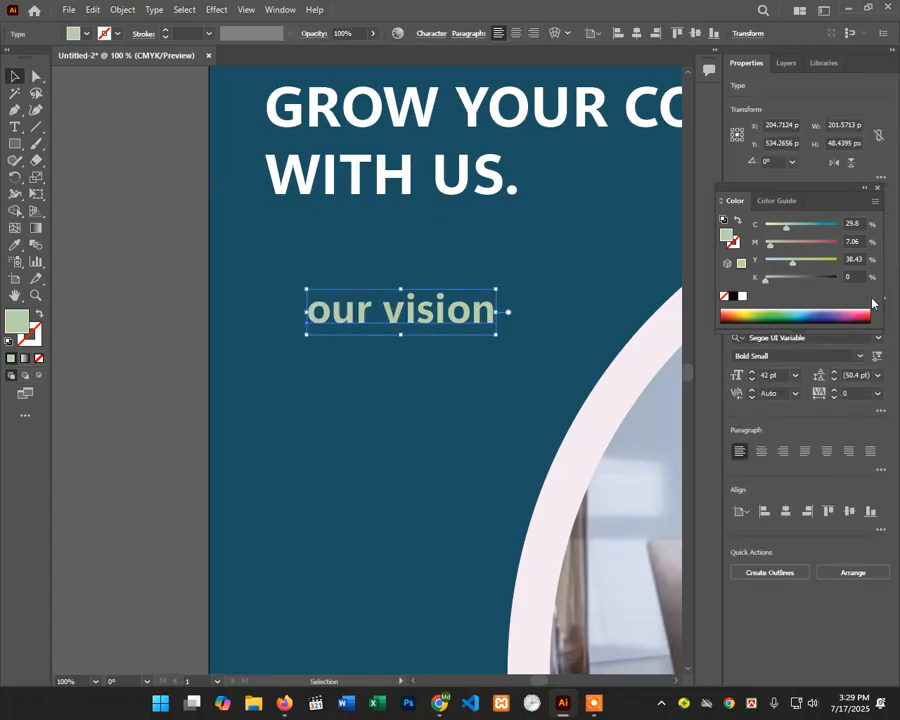
left_click(877, 188)
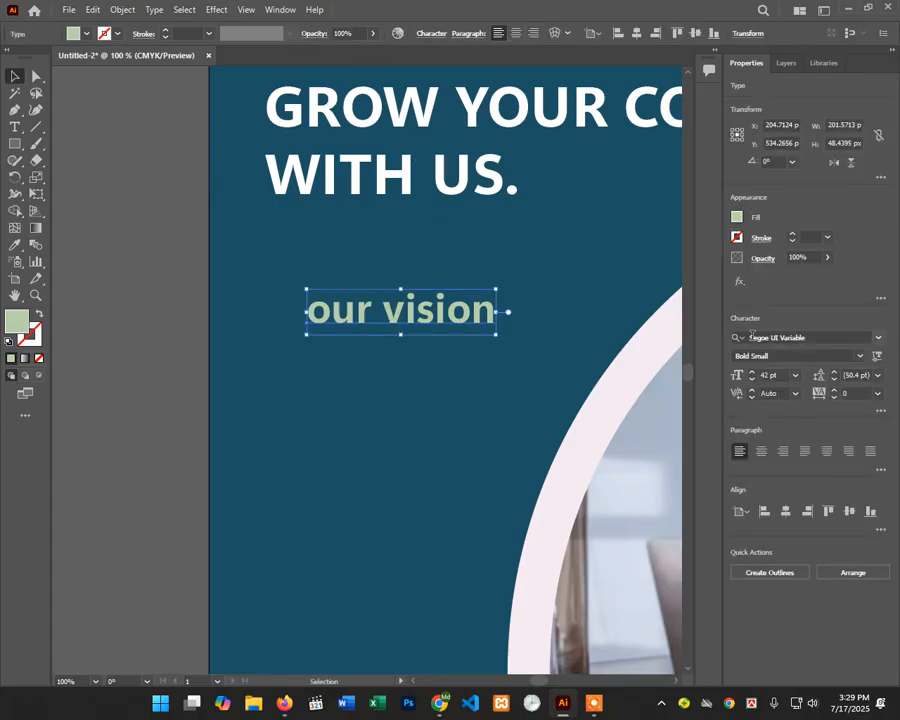
left_click(877, 357)
left_click(878, 337)
left_click(878, 338)
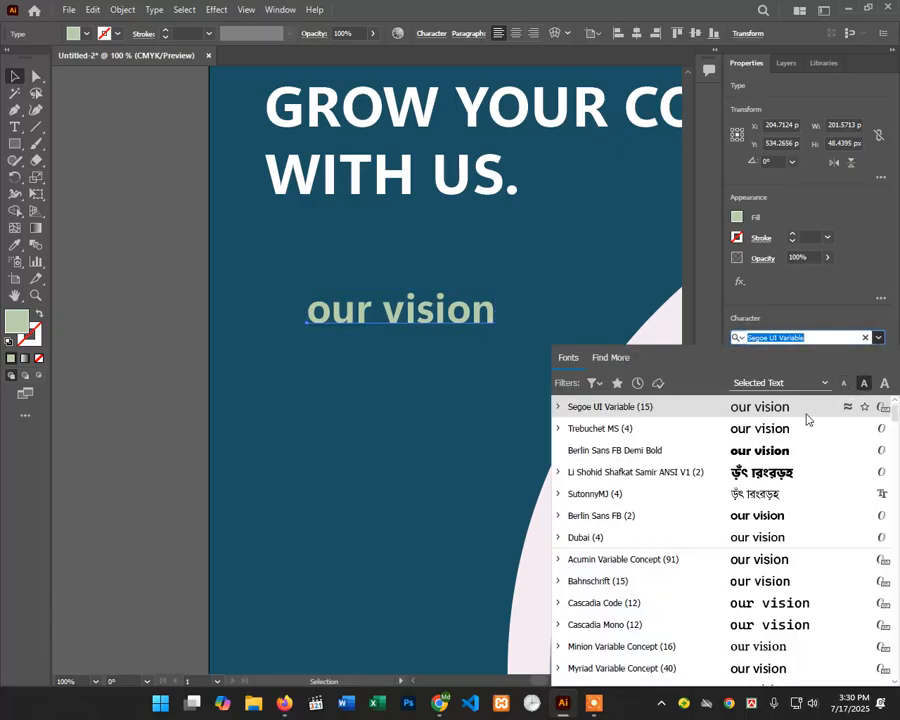
left_click(768, 545)
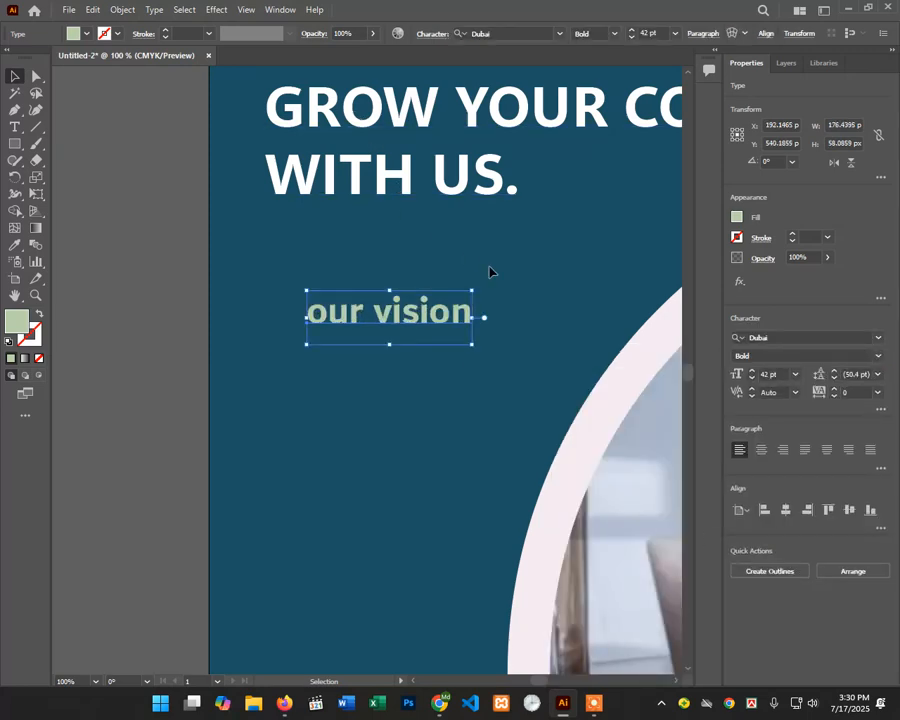
Step: Set the font size of the "our vision" text to 32 pt
left_click(488, 268)
scroll(470, 270, "down", 1)
scroll(453, 271, "down", 1)
left_click(453, 271)
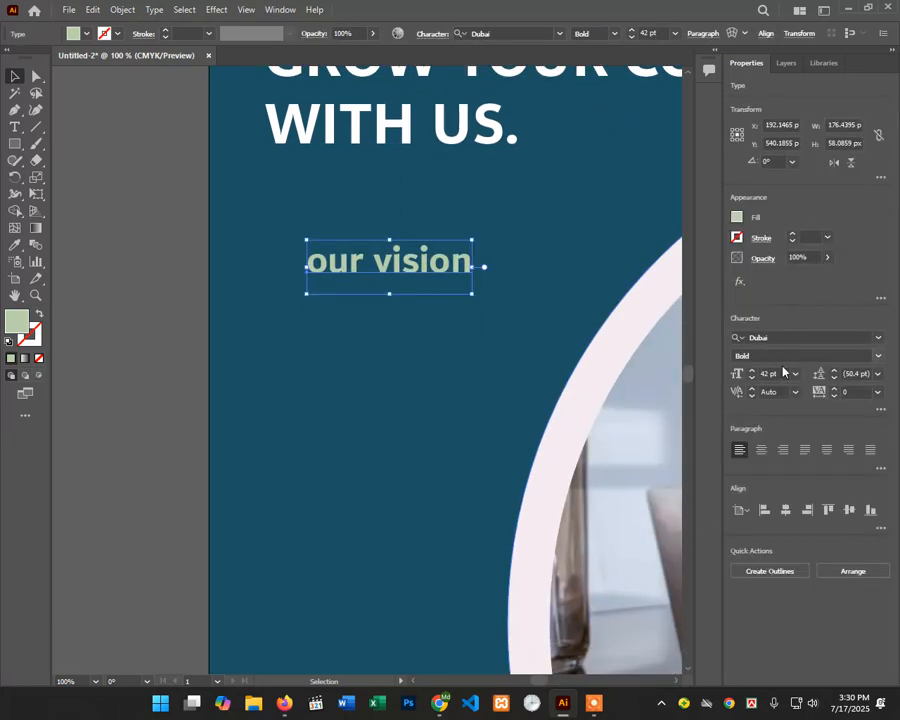
scroll(760, 378, "down", 10)
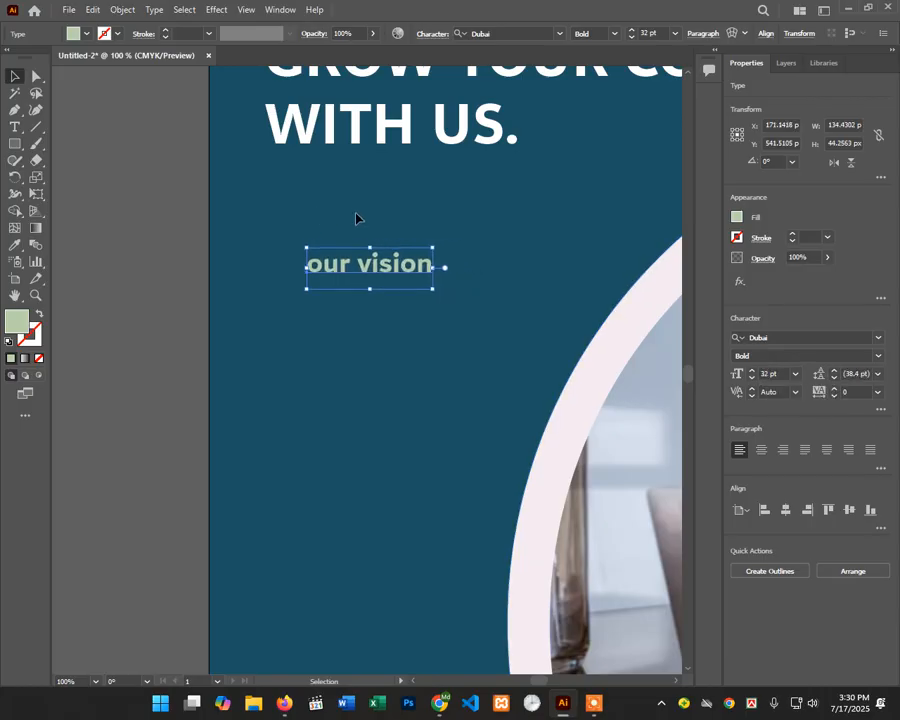
Step: Move the "our vision" text about 16 px right and set its font size to 39 pt
left_click_drag(415, 265, 431, 265)
left_click(416, 315)
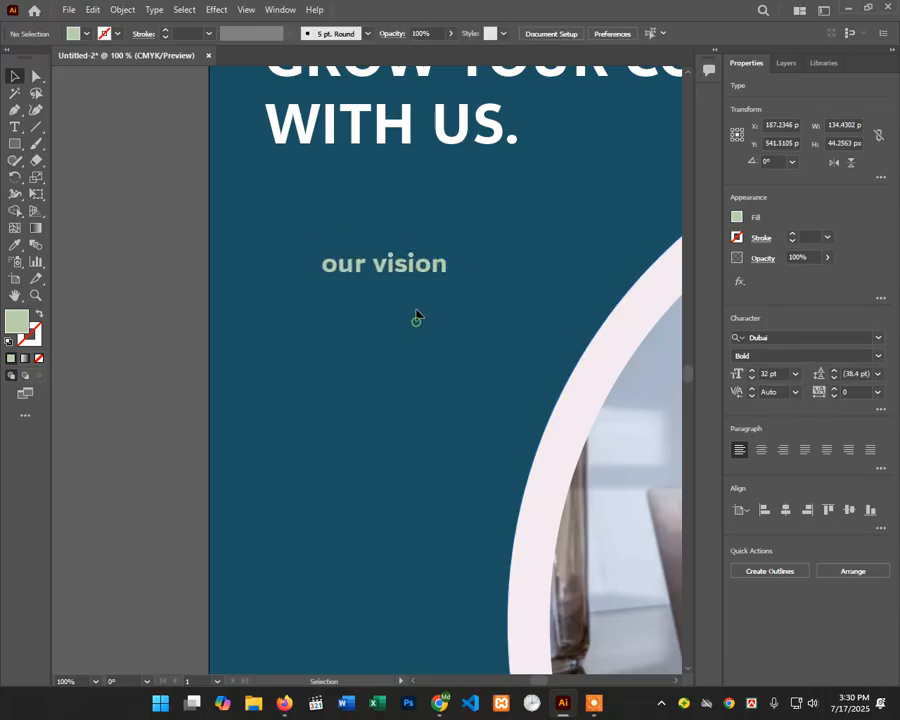
scroll(413, 281, "down", 1)
scroll(413, 281, "down", 1)
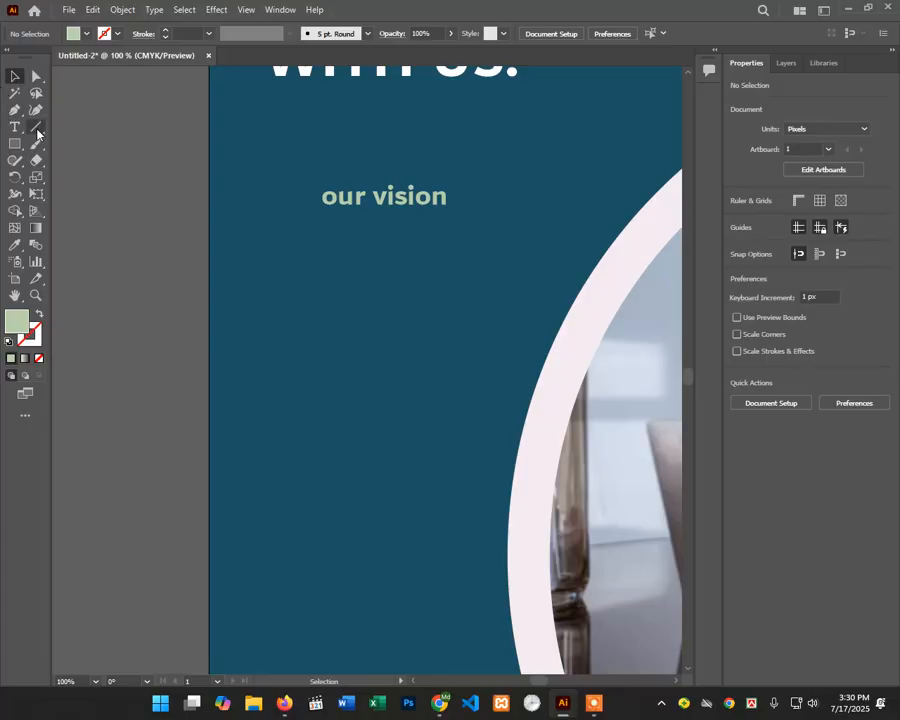
left_click(357, 200)
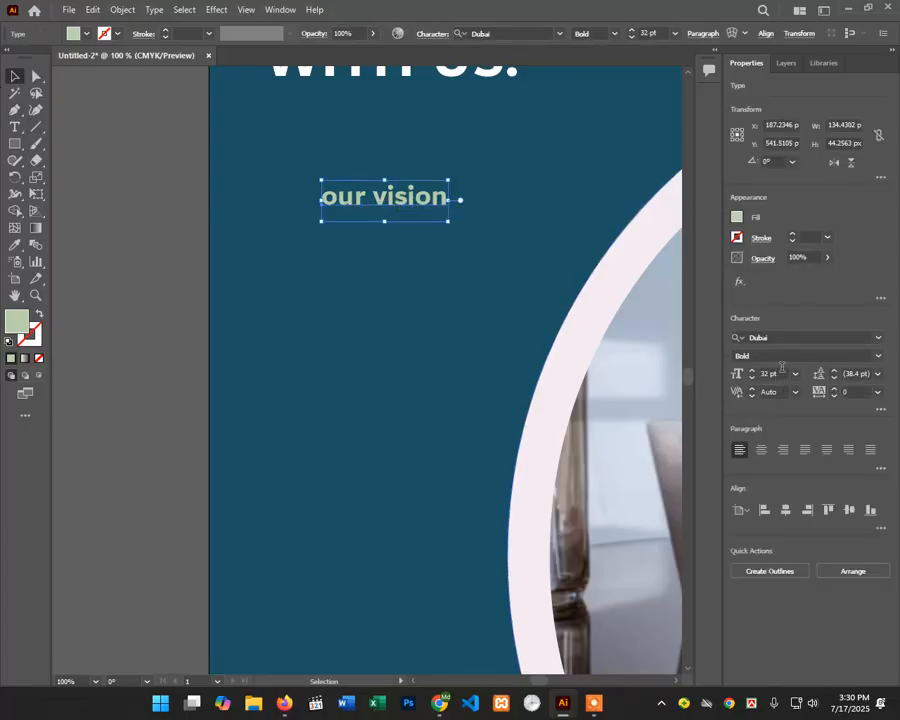
scroll(770, 373, "up", 7)
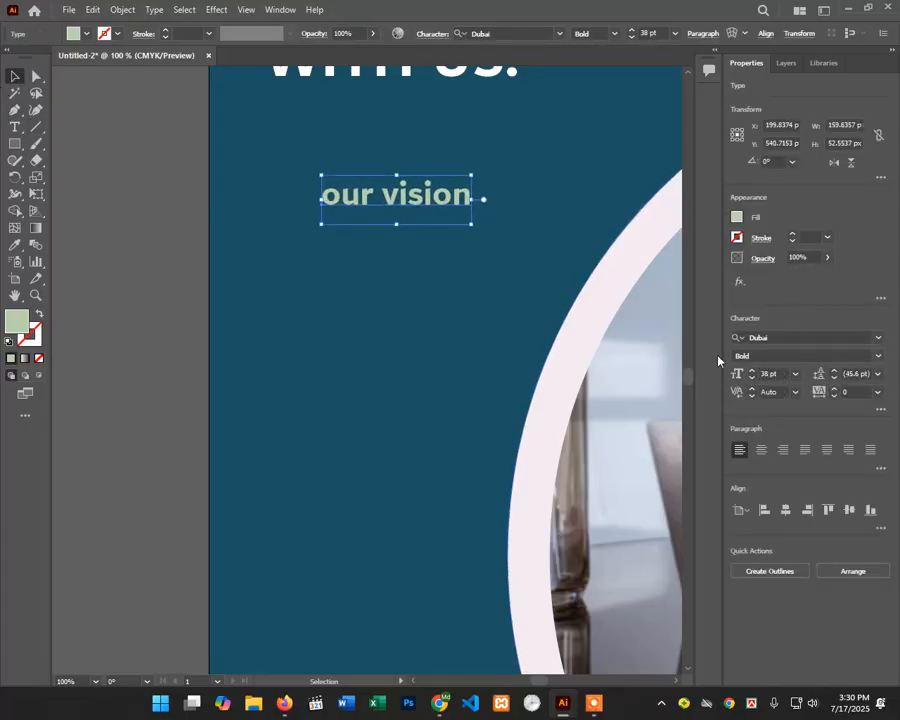
left_click(452, 267)
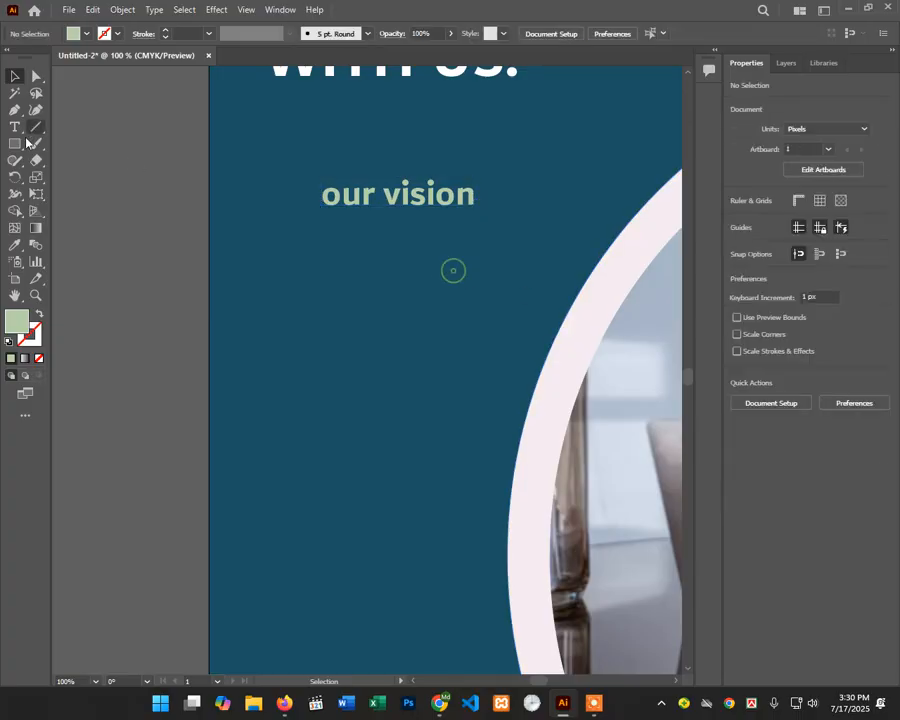
Step: Draw a horizontal line about 202 px long directly under the "our vision" text
left_click(33, 126)
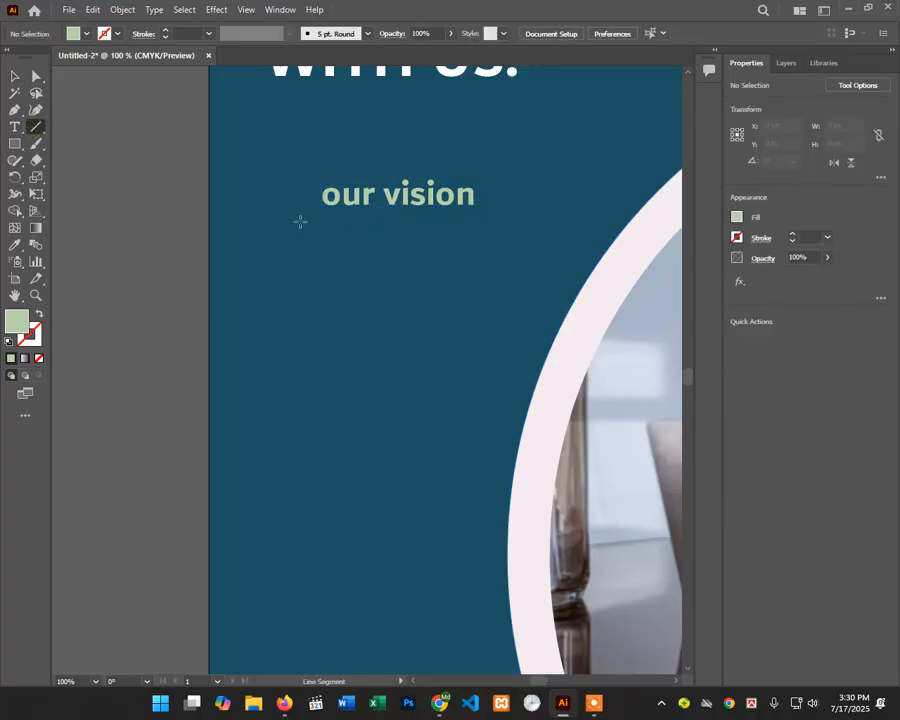
left_click_drag(300, 221, 490, 219)
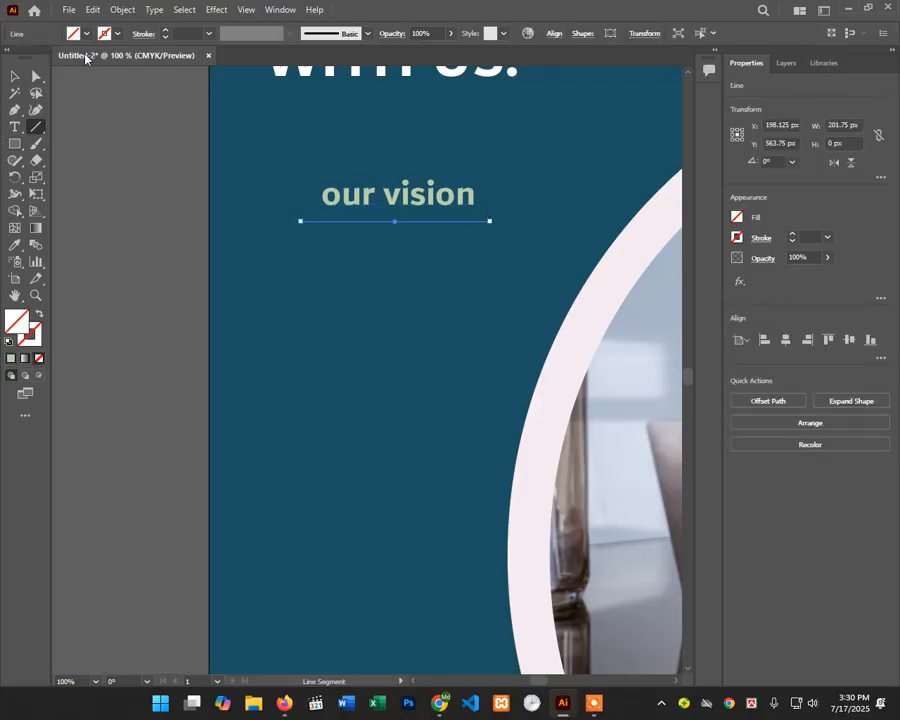
left_click(114, 33)
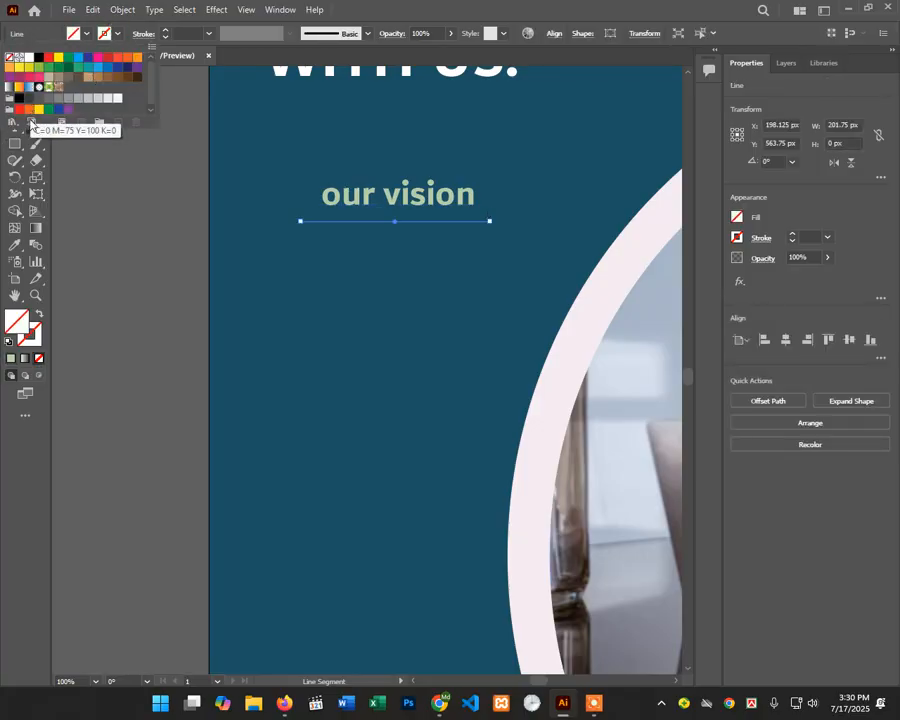
left_click(464, 4)
double_click(18, 317)
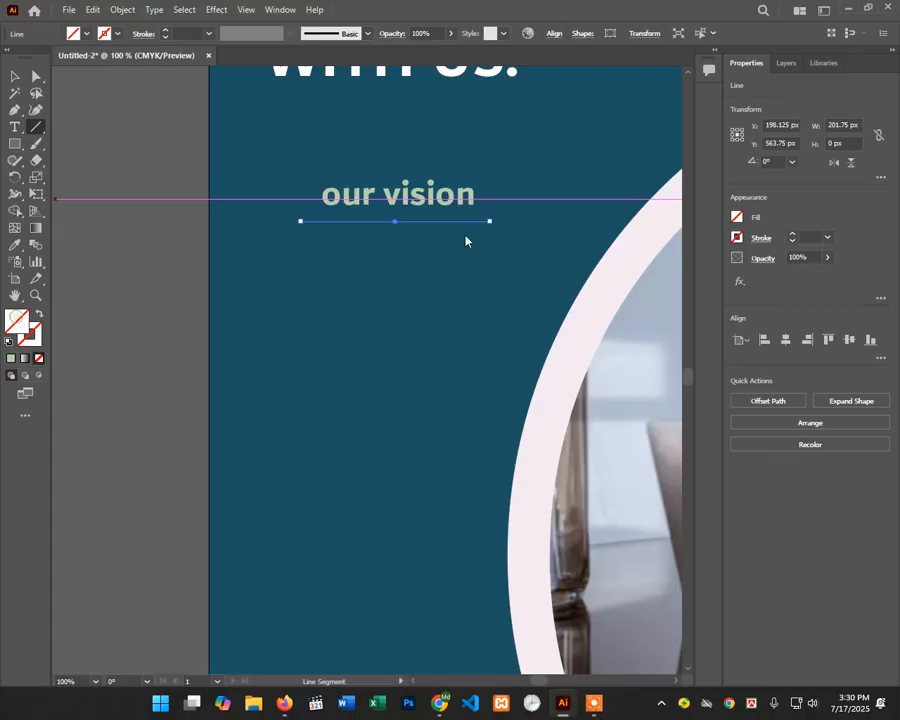
left_click(720, 166)
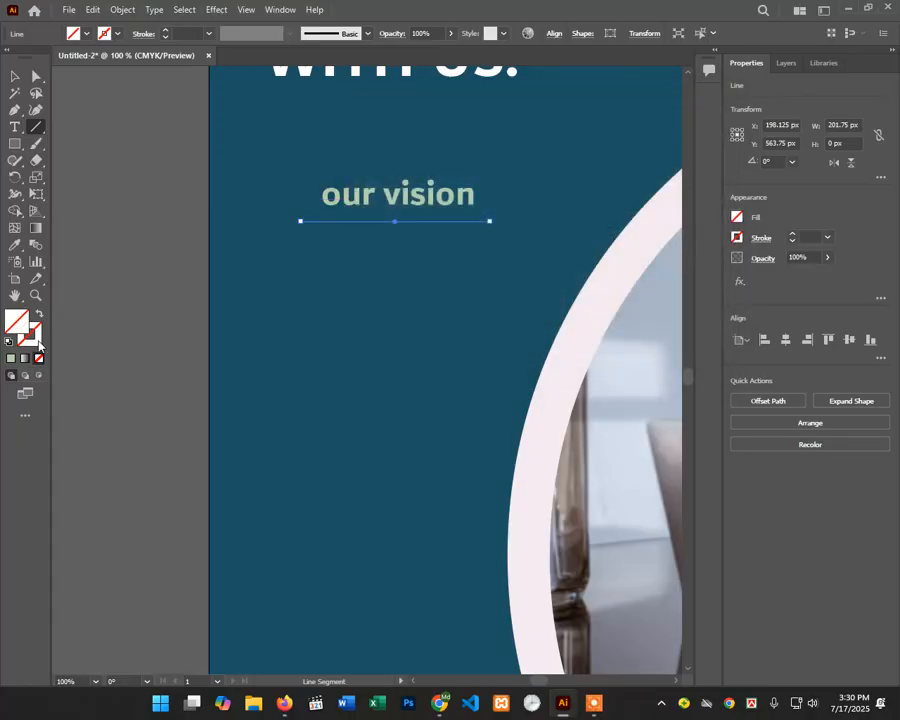
double_click(38, 342)
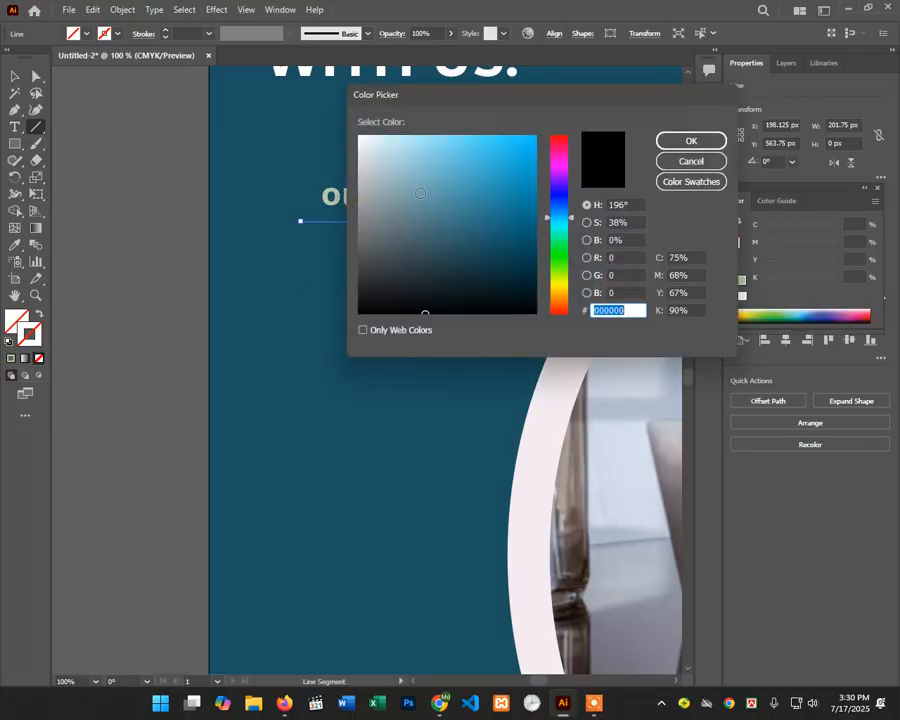
mouse_move(524, 117)
left_mouse_down()
mouse_move(596, 96)
mouse_move(688, 96)
left_mouse_up()
left_click(800, 158)
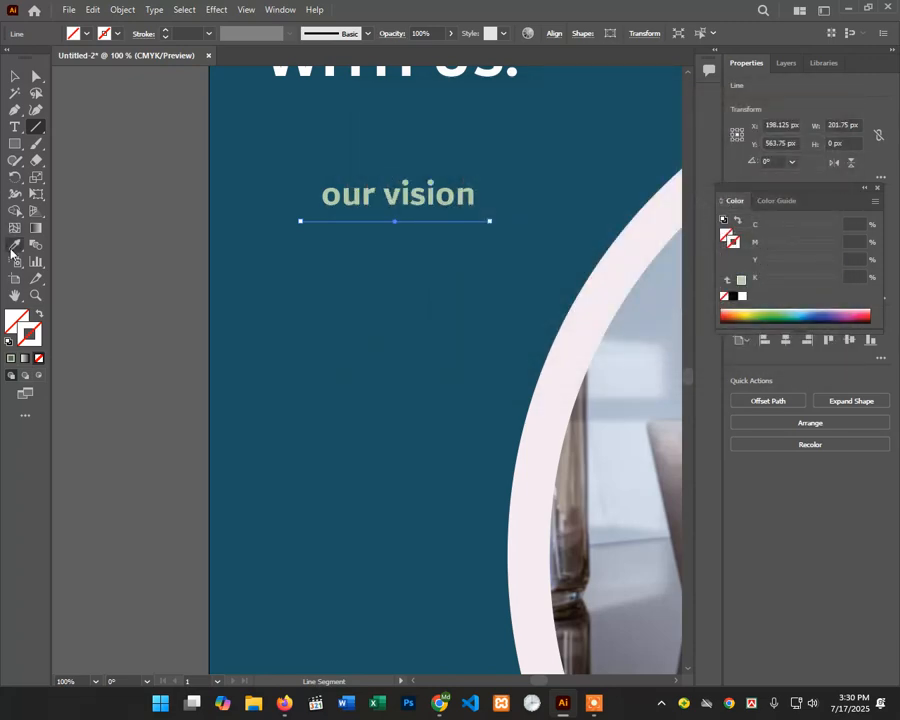
Step: Try to give the line the light green of the "our vision" text as its stroke color
left_click(13, 244)
left_click(350, 192)
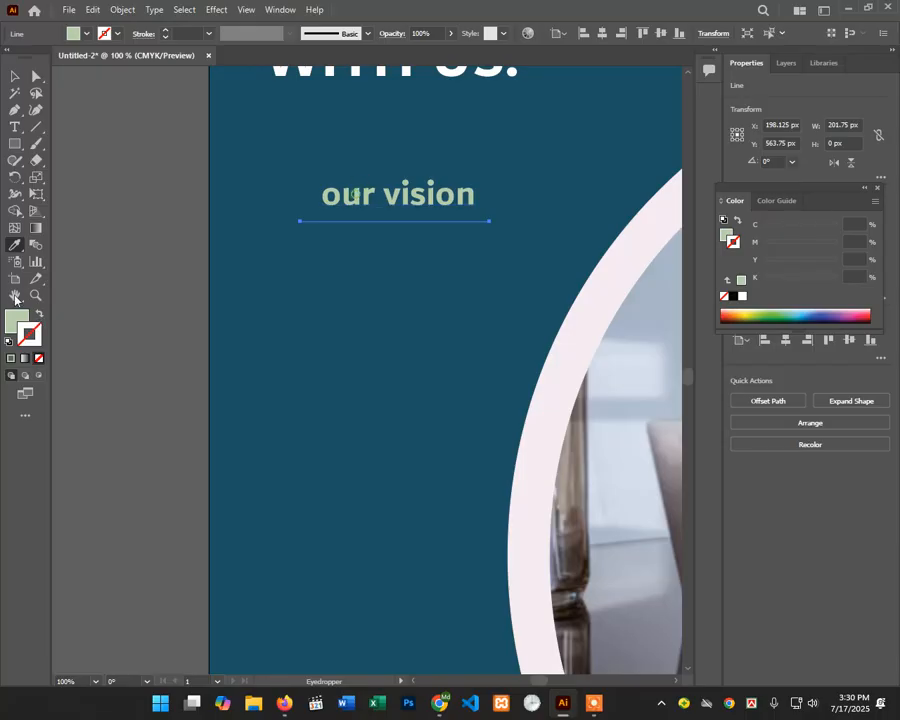
left_click(38, 314)
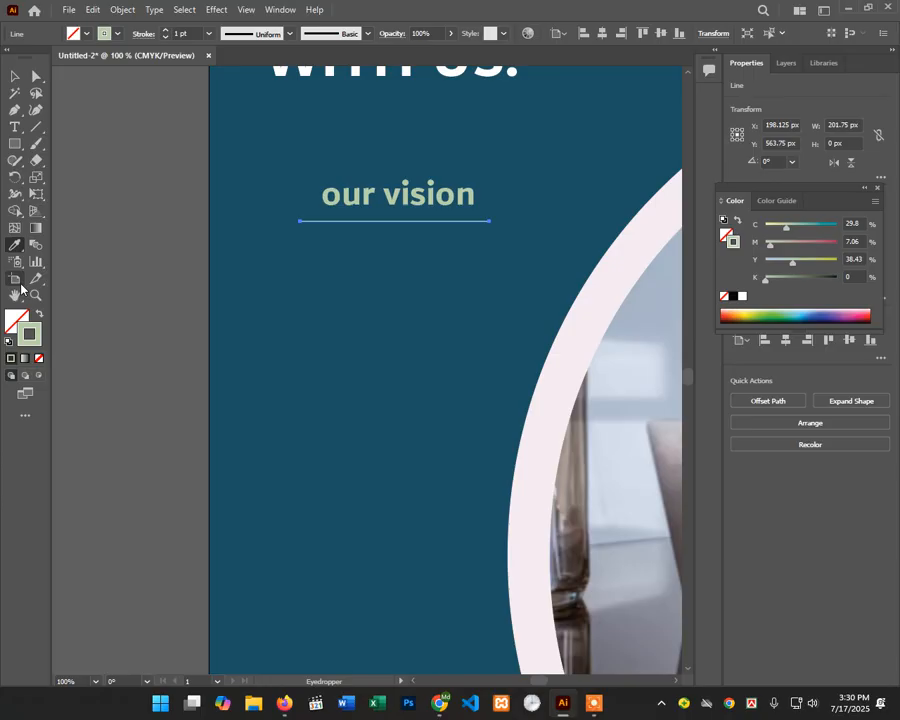
key("shift+x")
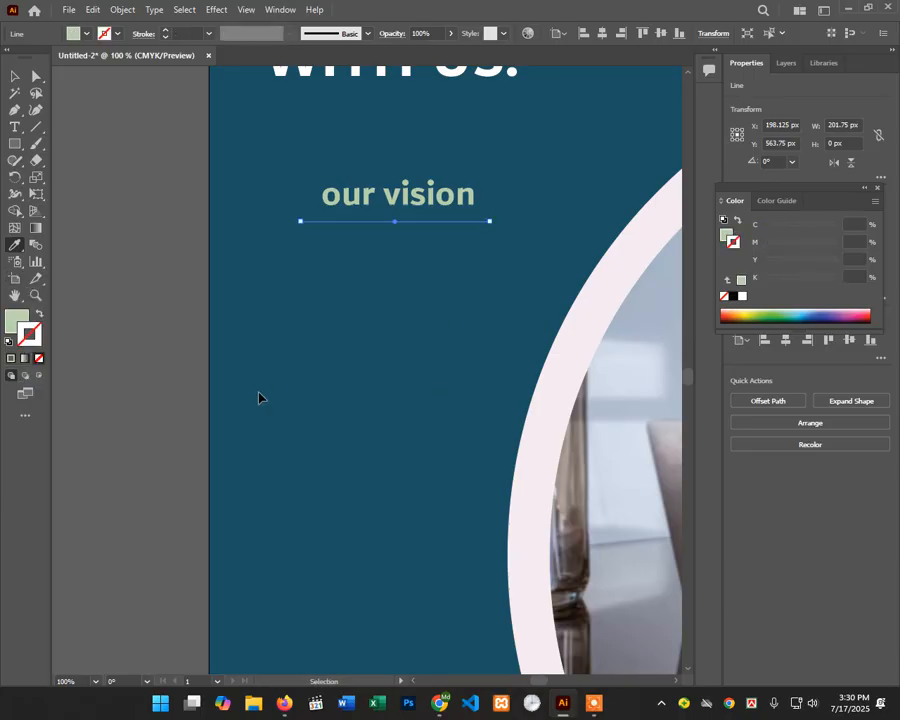
left_click(258, 396)
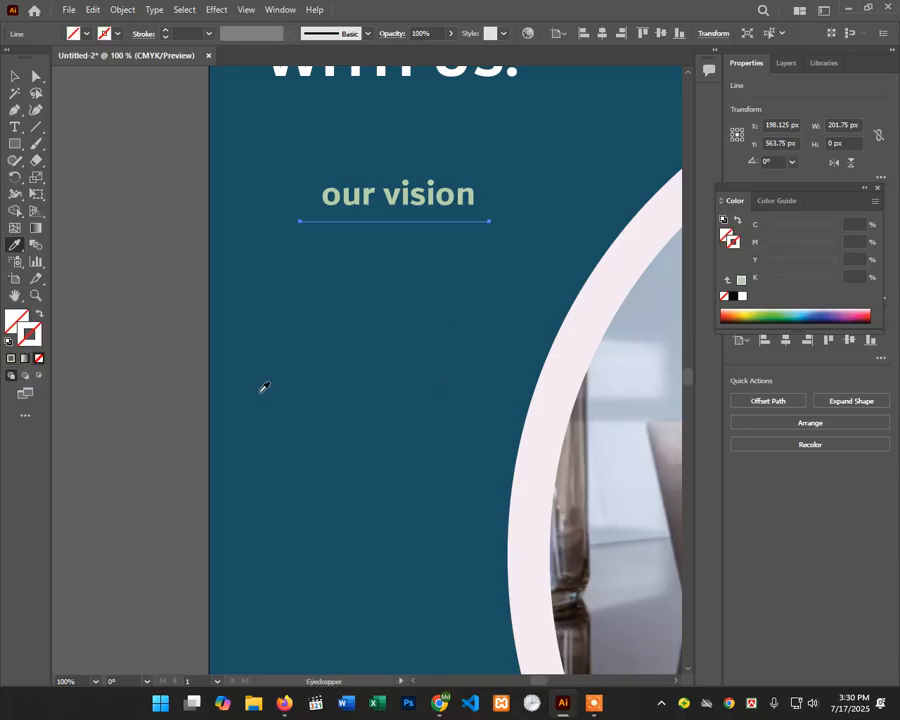
Step: Sample the light green of the "our vision" text, apply it as the line's stroke with no fill, and deselect the line
left_click(14, 243)
left_click(367, 195)
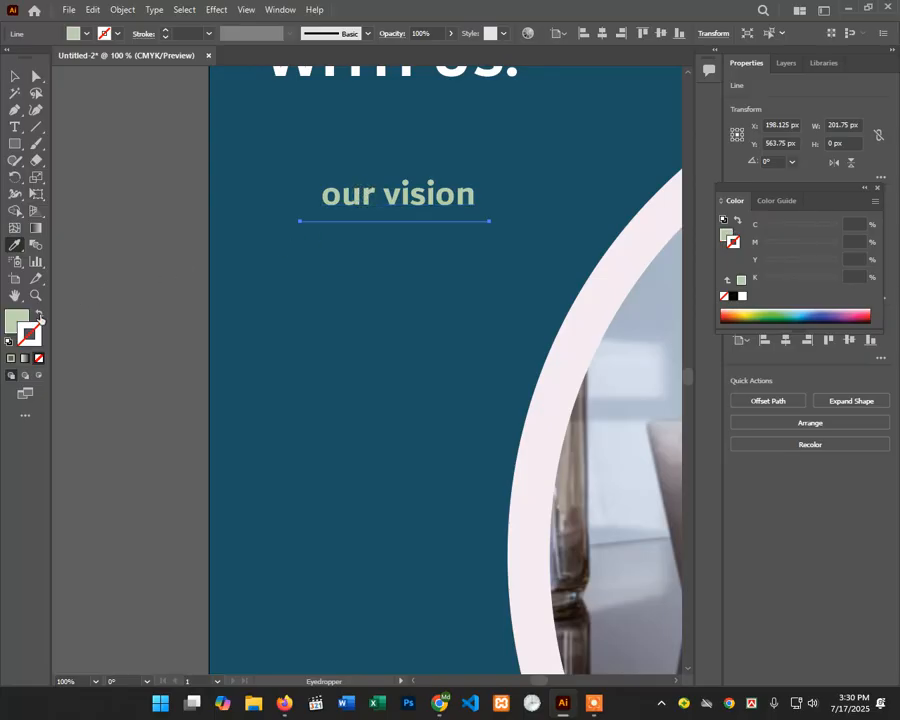
left_click(39, 315)
left_click(14, 76)
left_click(133, 138)
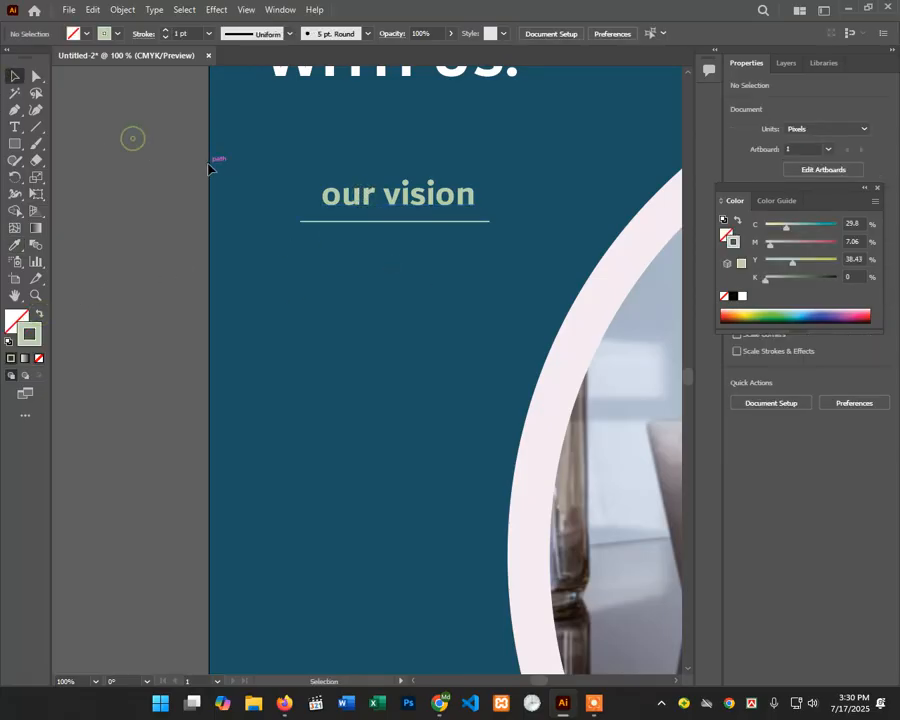
scroll(208, 168, "up", 1)
scroll(210, 192, "down", 2)
scroll(216, 210, "up", 3)
scroll(232, 236, "down", 2)
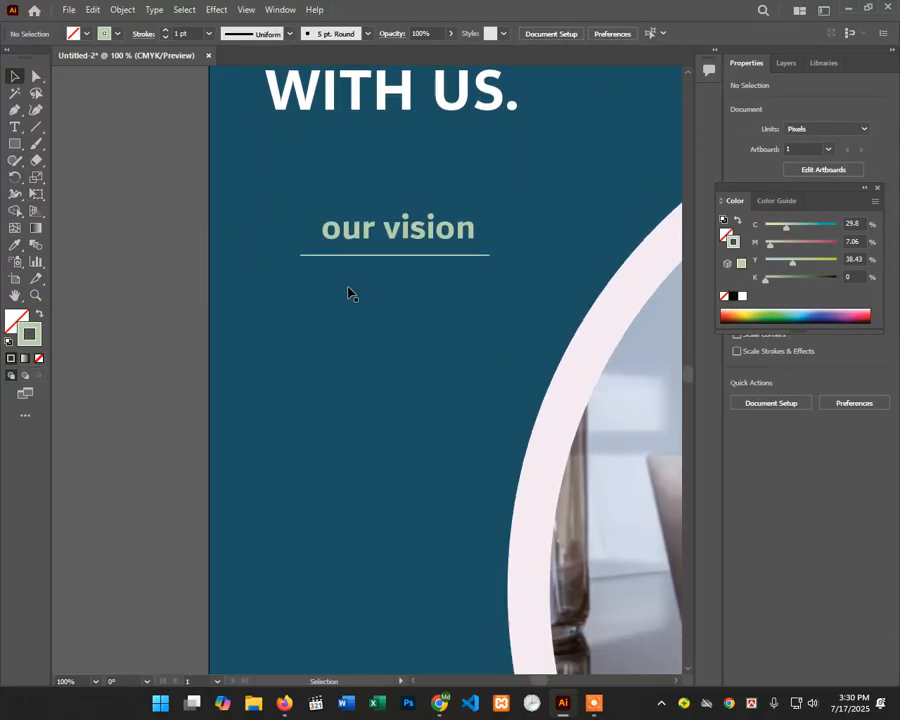
scroll(350, 293, "down", 1)
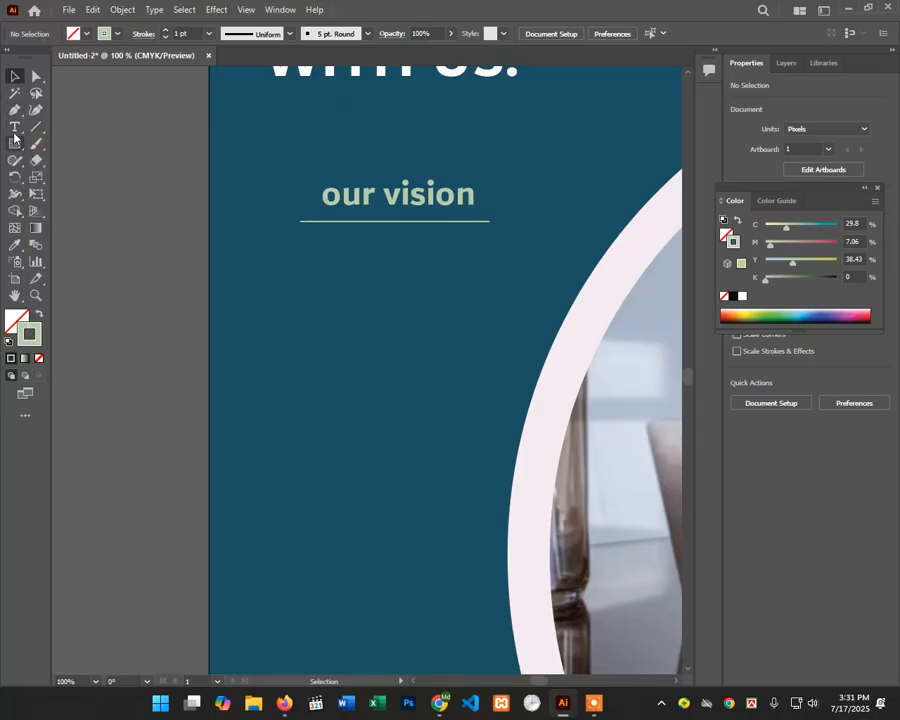
Step: Place a "Lorem ipsum" placeholder point text below the green line and copy its wording
left_click(15, 127)
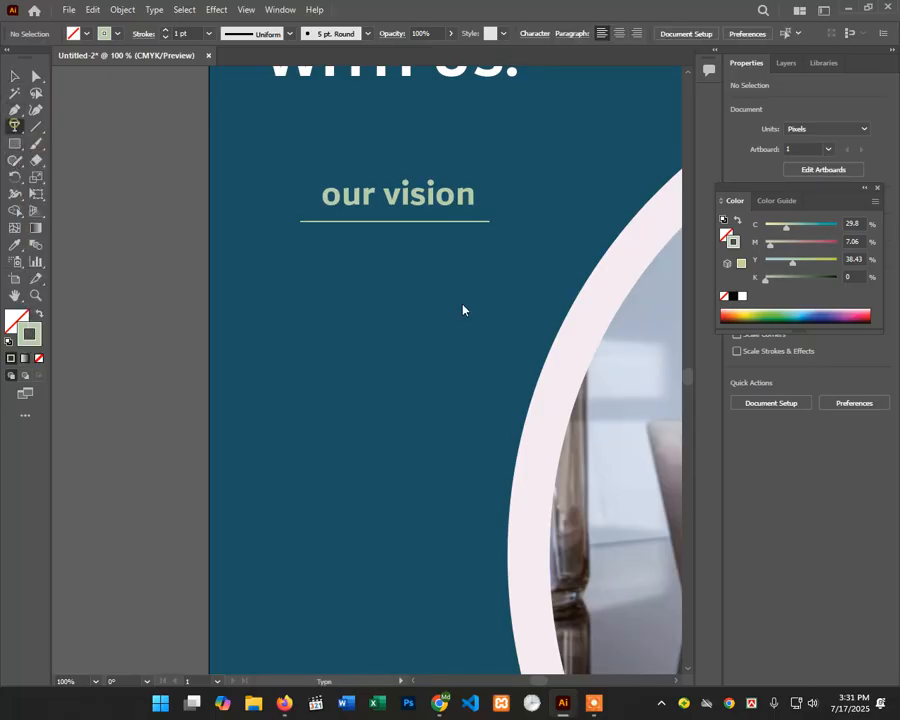
left_click(291, 265)
left_click_drag(481, 252, 263, 257)
key("ctrl+c")
key("Escape")
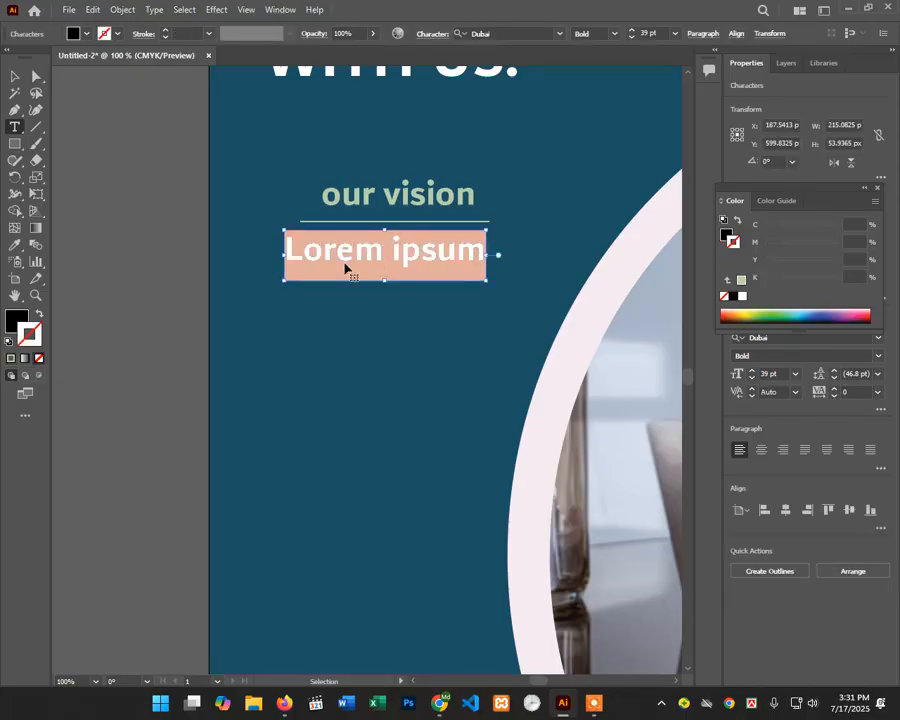
Step: Repeat the copied "Lorem ipsum" on five more lines of the placeholder text to make a six-line block
left_click(480, 252)
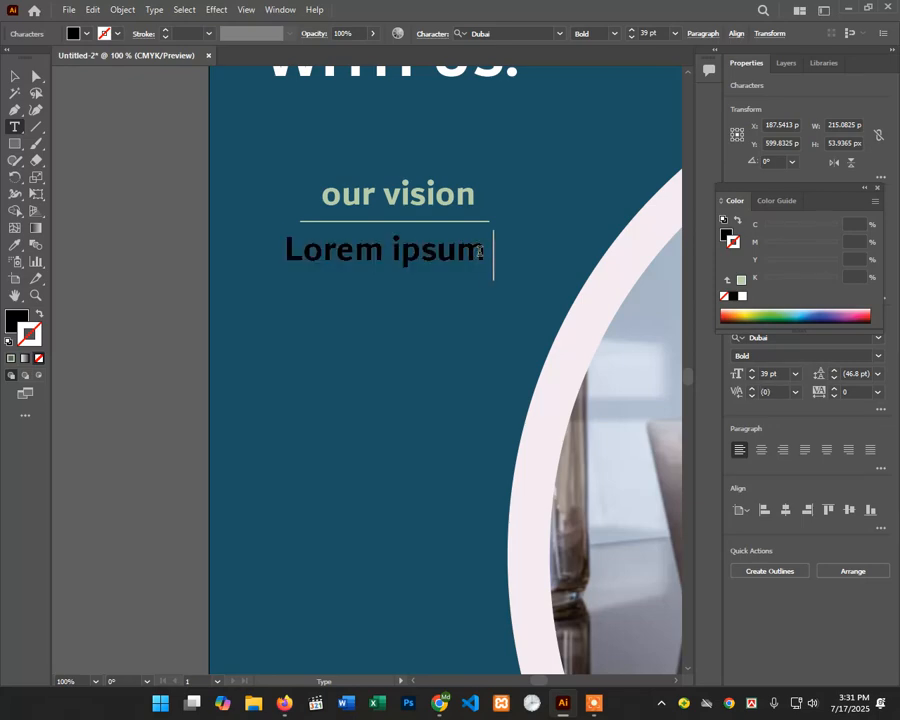
key("Return")
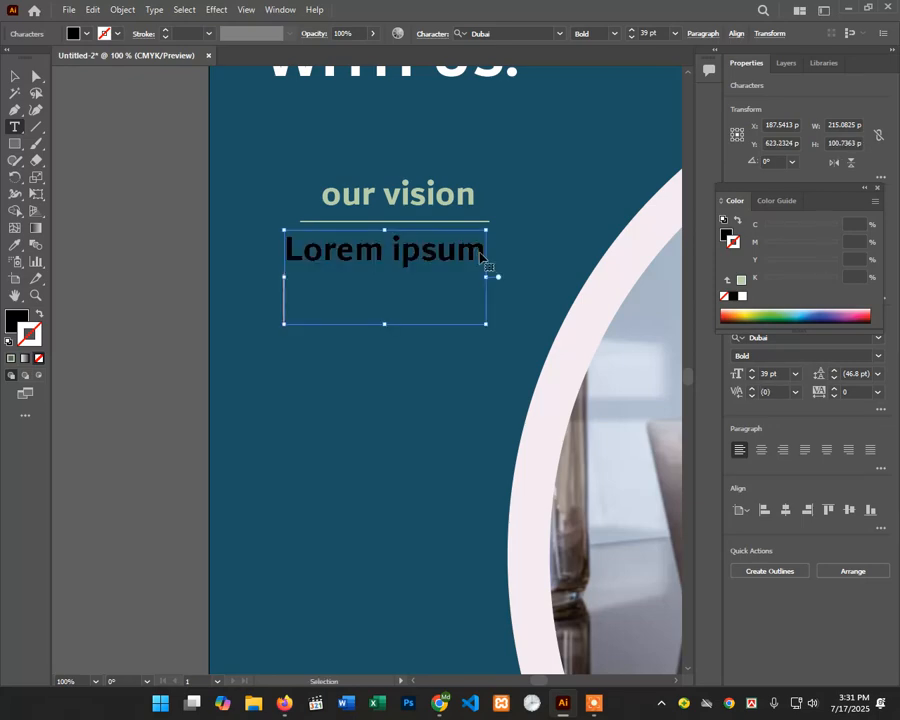
key("ctrl+v")
key("Return")
key("ctrl+v")
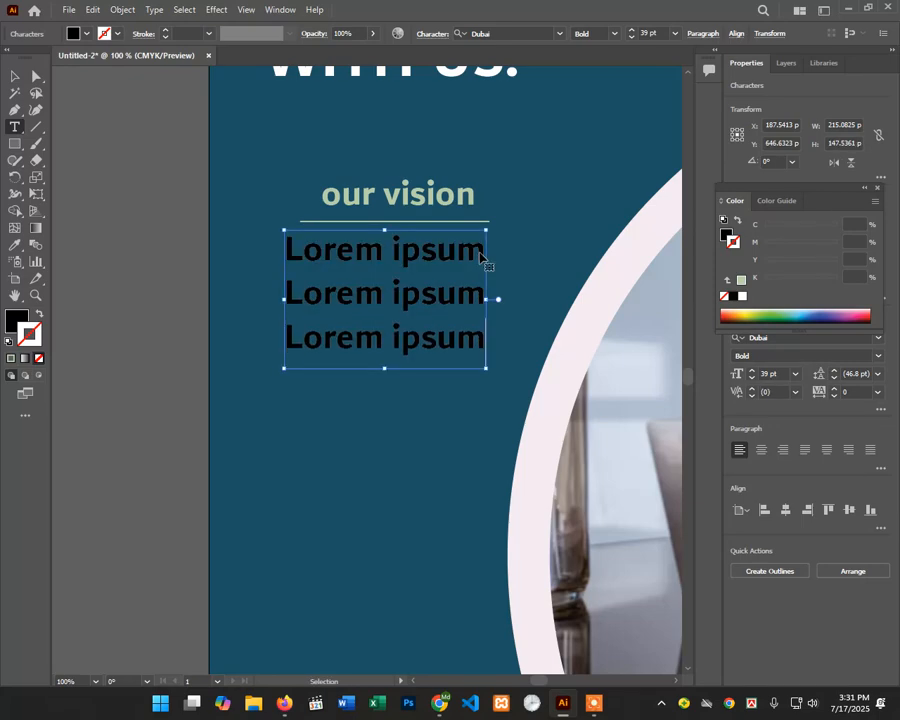
key("Return")
key("ctrl+v")
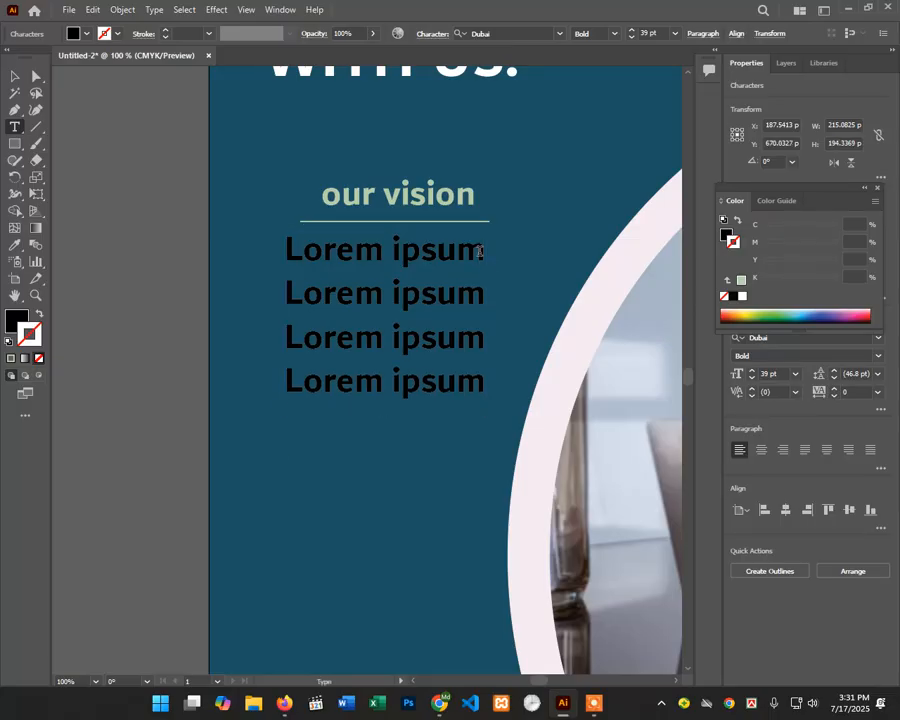
key("Return")
key("ctrl+v")
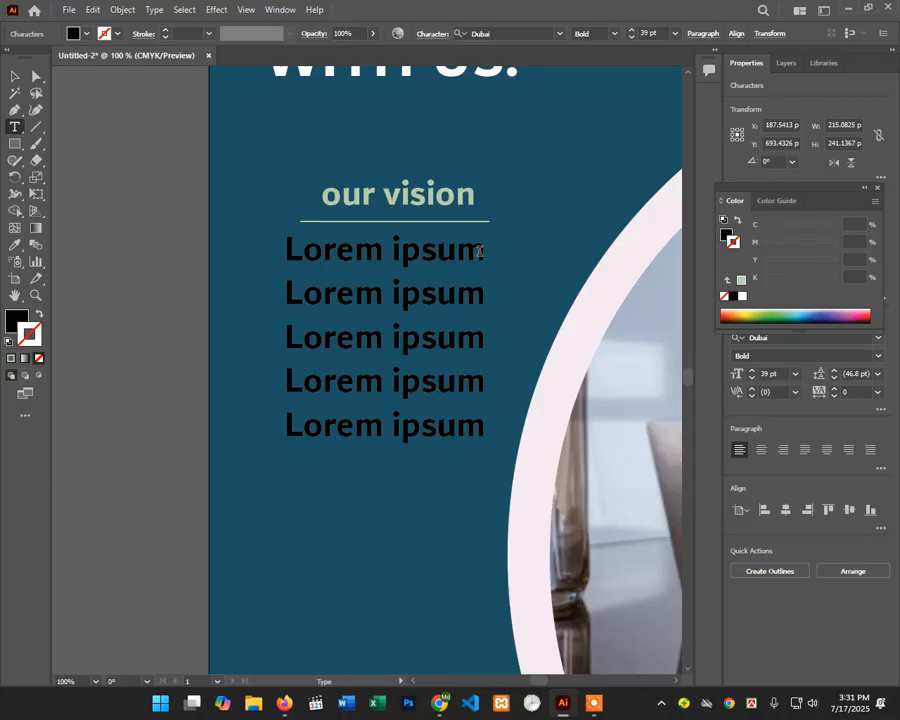
key("Return")
key("Return")
key("ctrl+v")
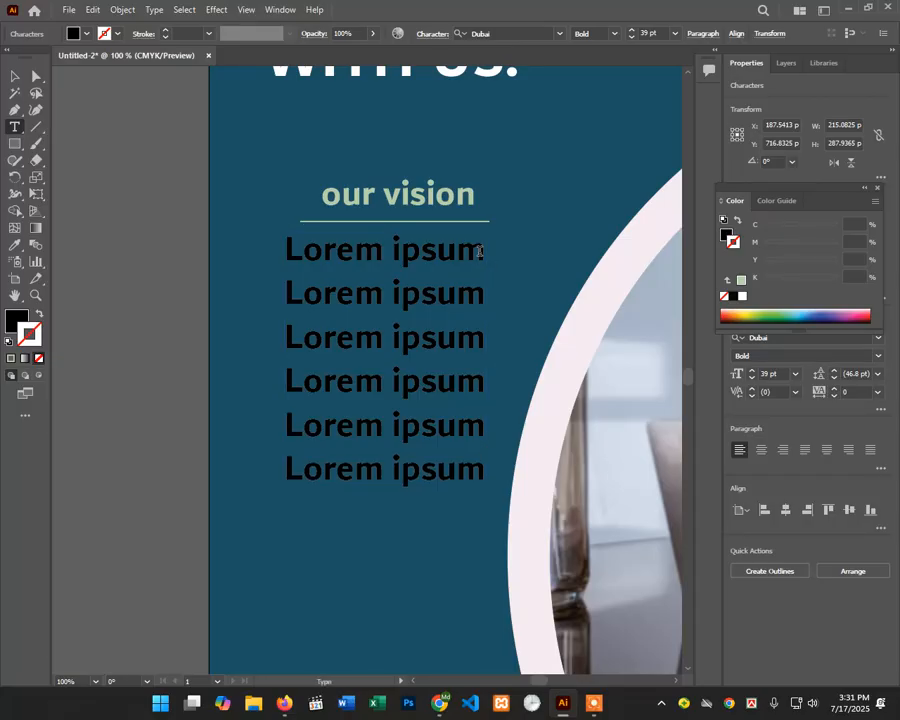
left_click(15, 76)
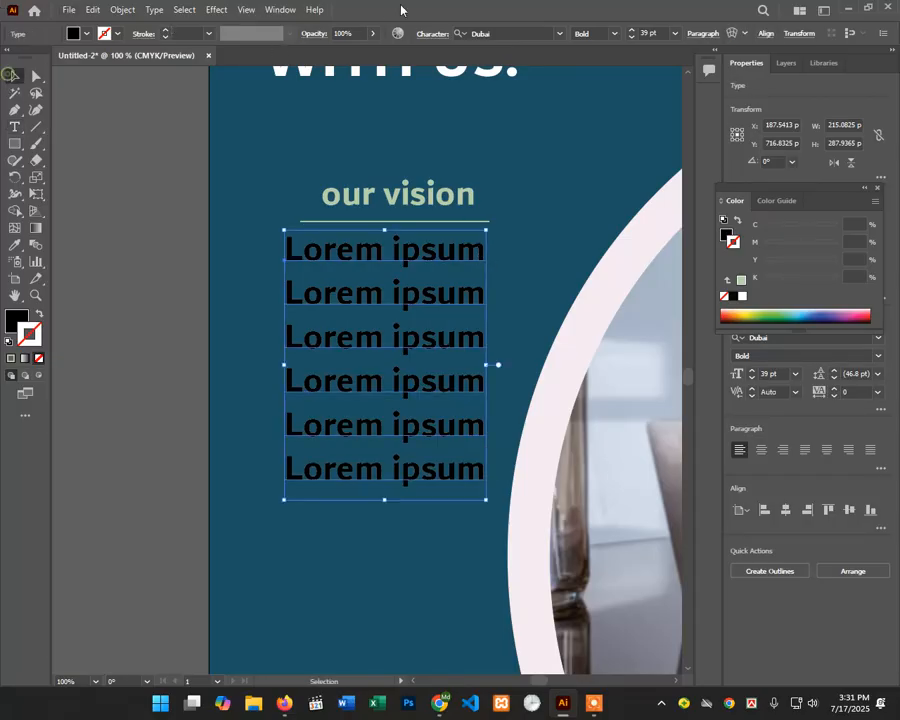
Step: Change the font of the six-line placeholder text to Segoe UI Variable Regular
left_click(878, 339)
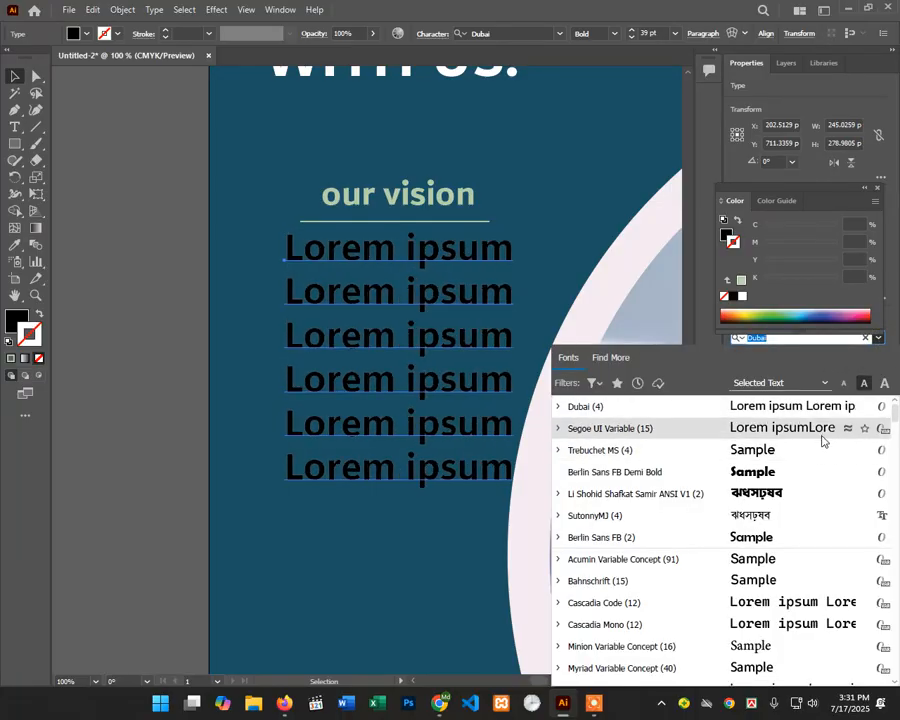
left_click(826, 432)
left_click(862, 357)
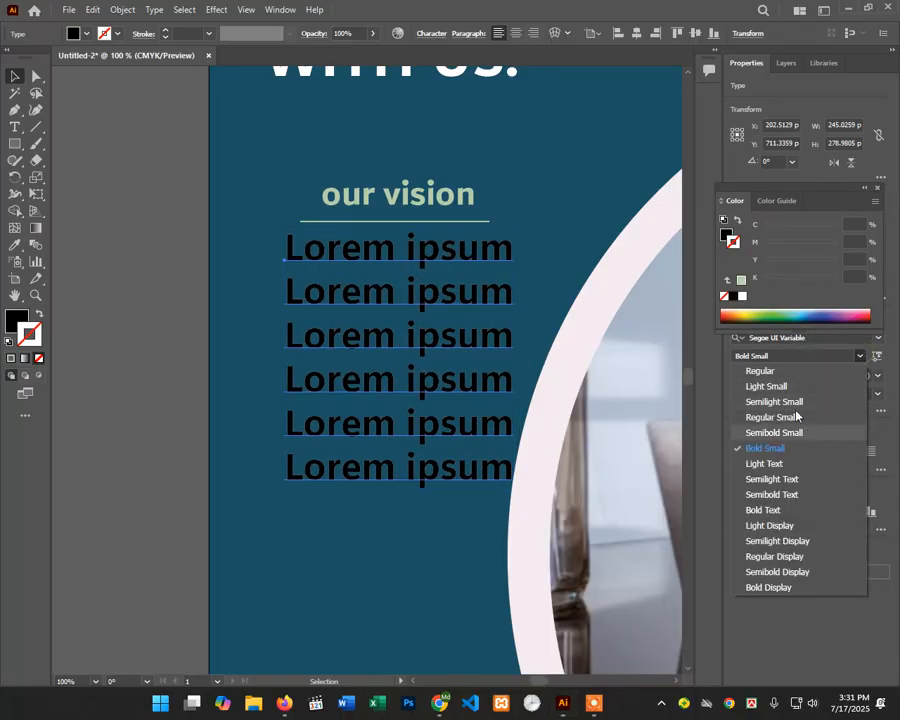
left_click(788, 369)
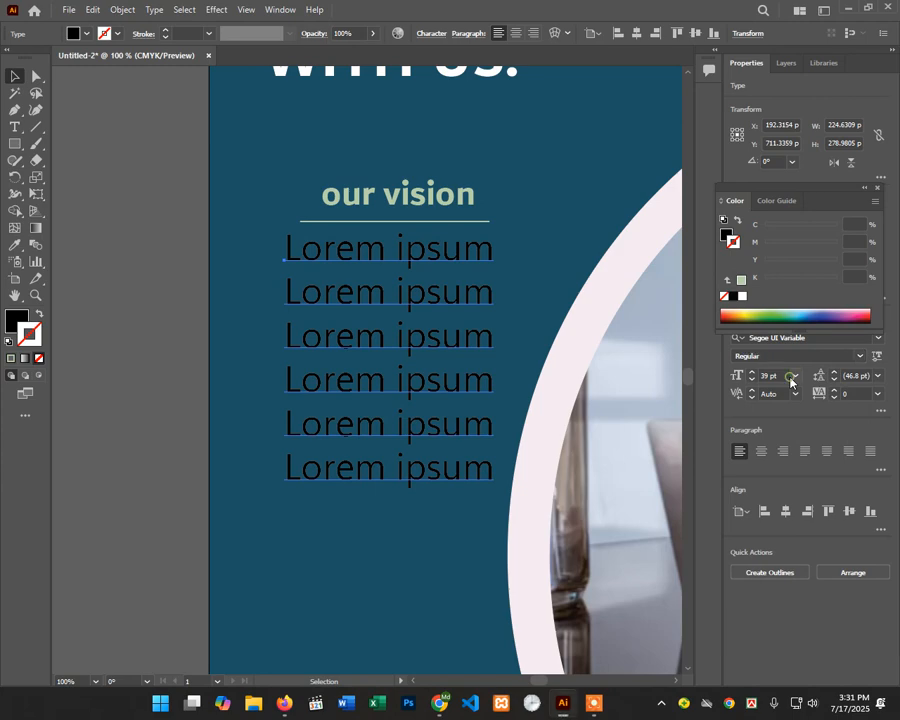
Step: Apply sentence case to the six-line placeholder text
left_click(154, 9)
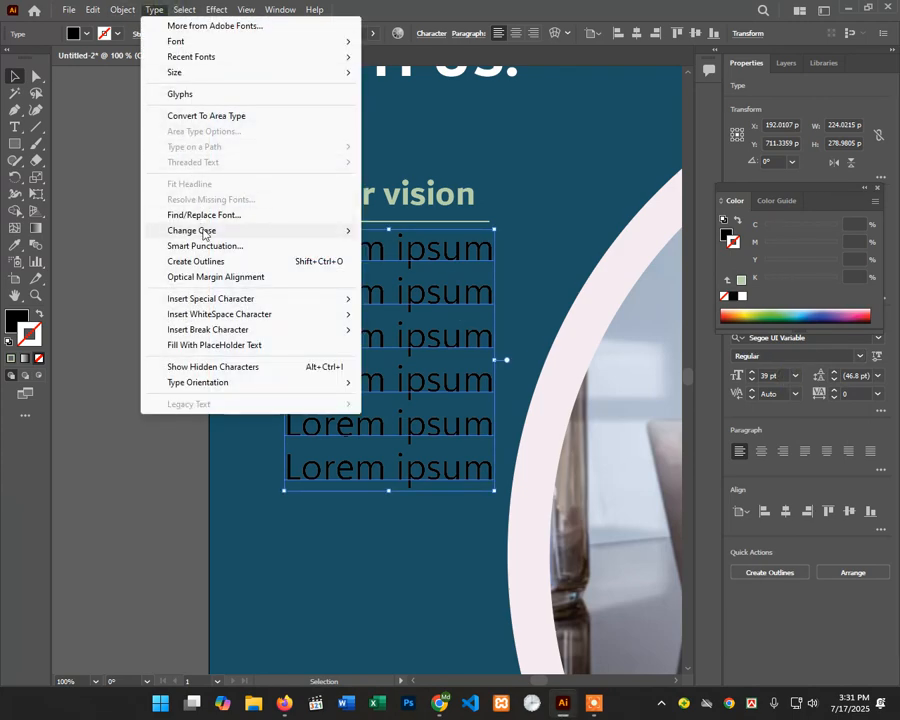
mouse_move(205, 232)
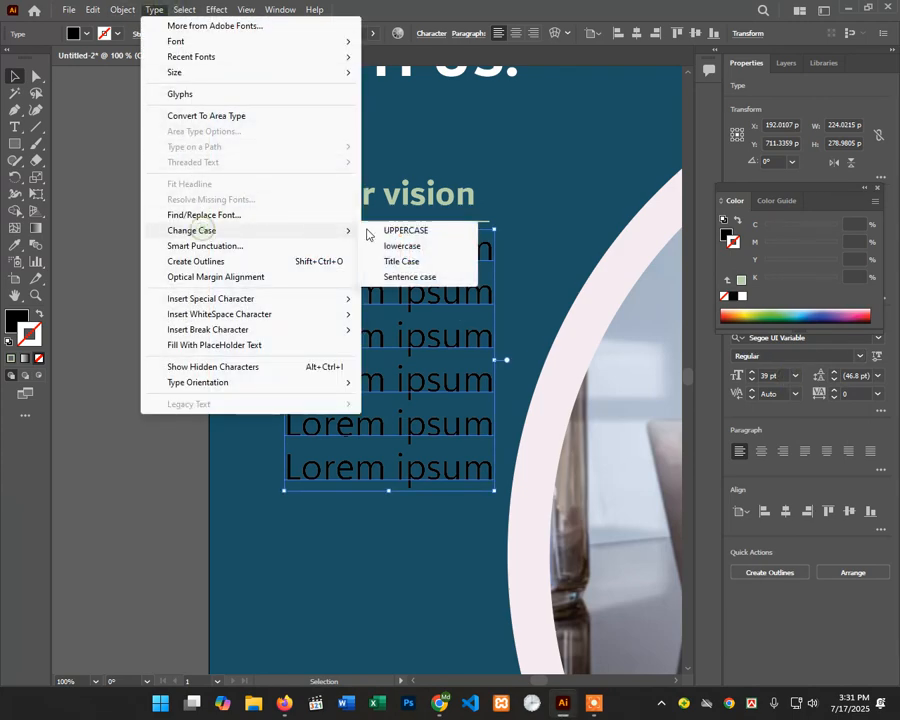
left_click(405, 278)
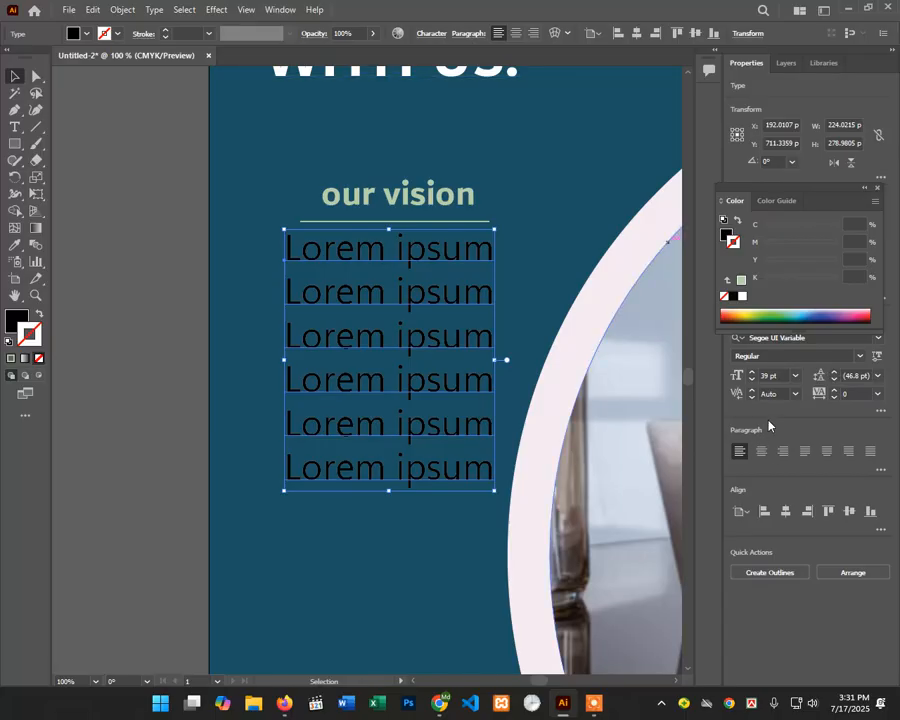
Step: Reduce the six-line placeholder text to 26 pt and move it under the green line
scroll(768, 376, "down", 13)
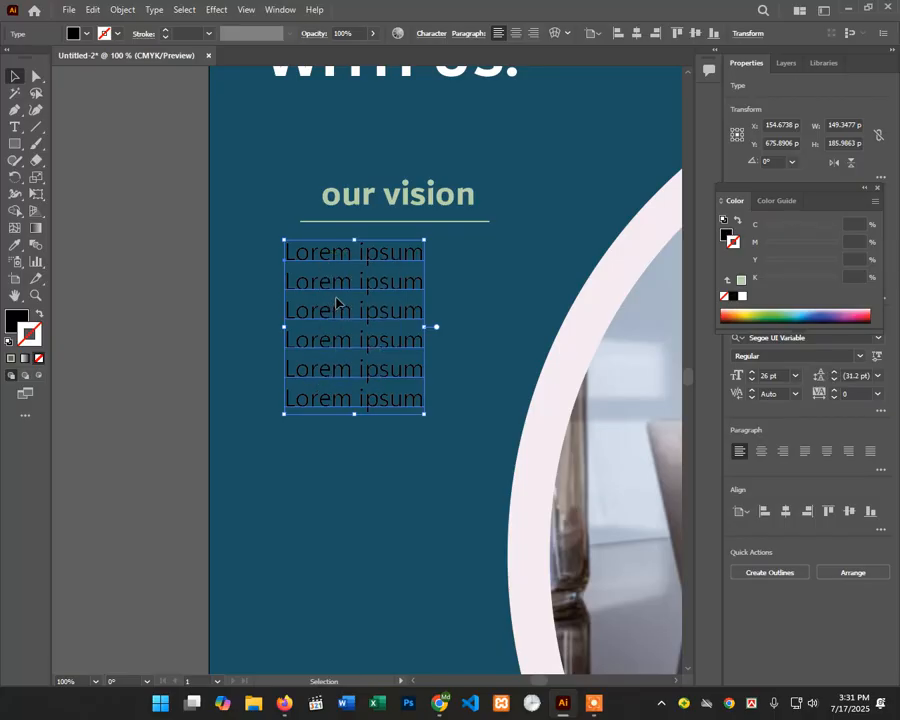
left_click_drag(341, 292, 369, 291)
left_click_drag(369, 290, 369, 292)
Step: Try to apply the "our vision" heading's appearance to the placeholder text with the Eyedropper, and undo it
left_click(15, 245)
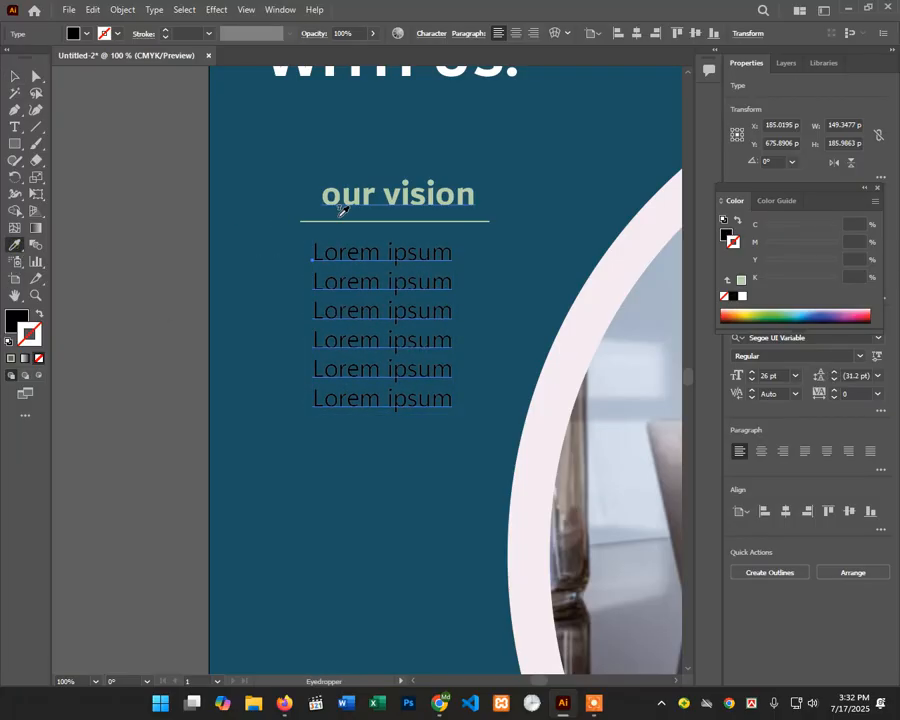
left_click(338, 212)
left_click(14, 77)
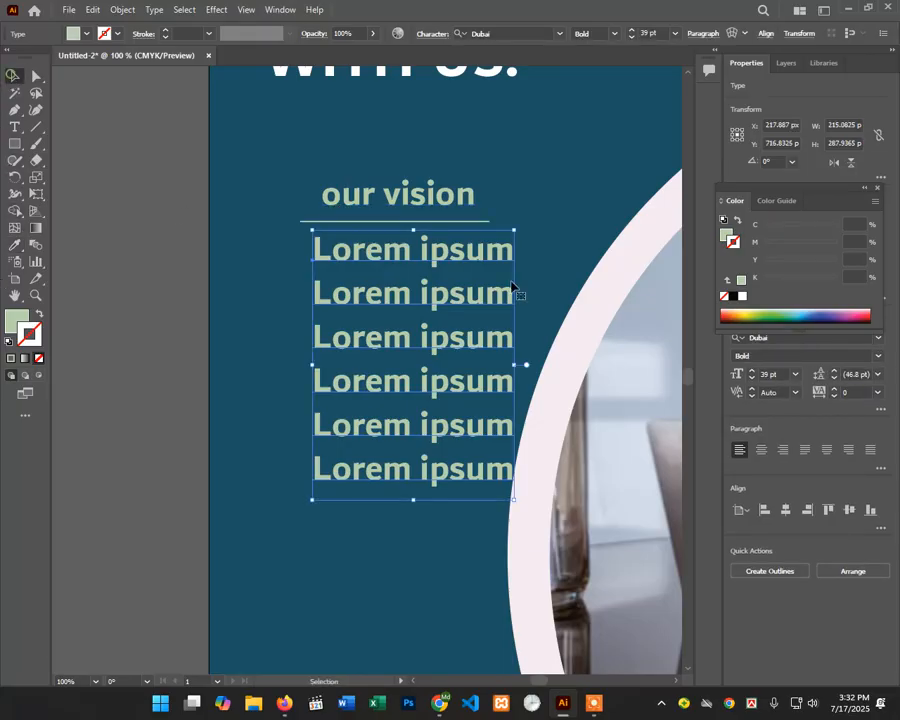
left_click(411, 228)
key("ctrl+z")
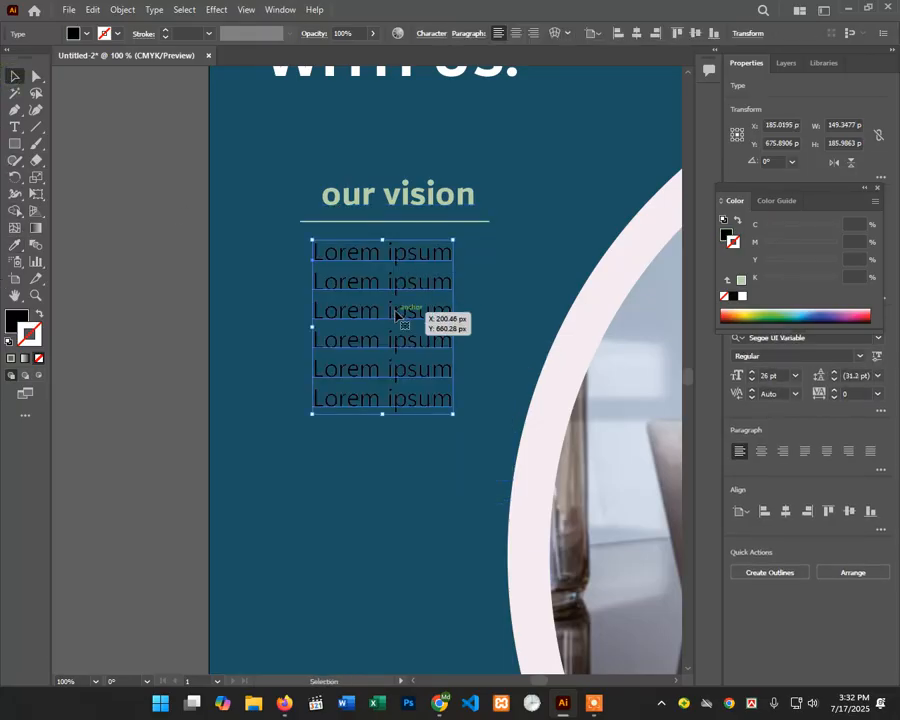
Step: Fill the placeholder text with the light green sampled from the line under "our vision"
left_click(15, 245)
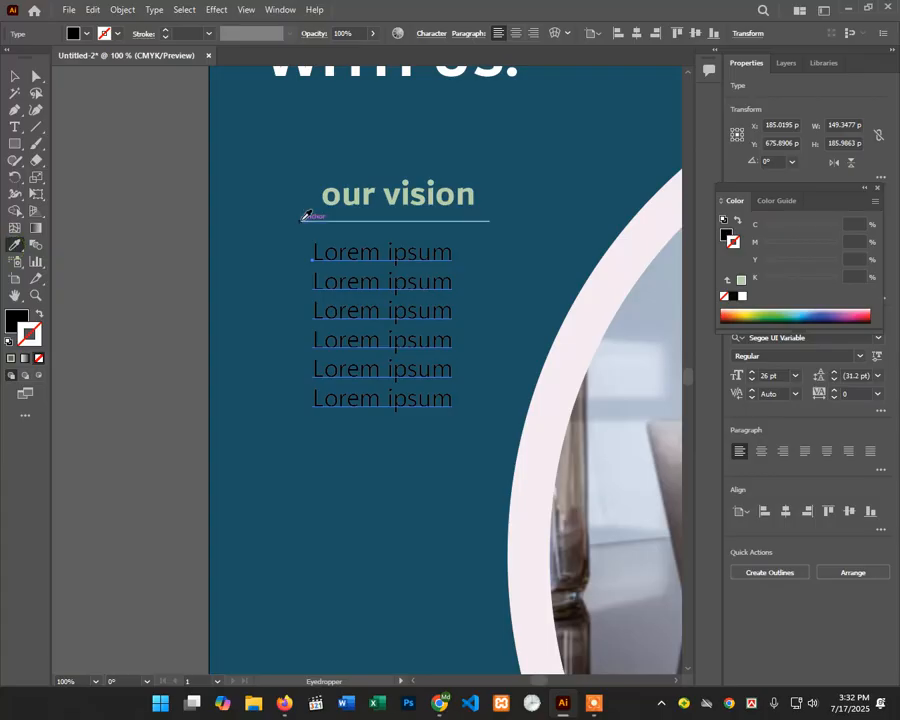
left_click(302, 218)
left_click(40, 315)
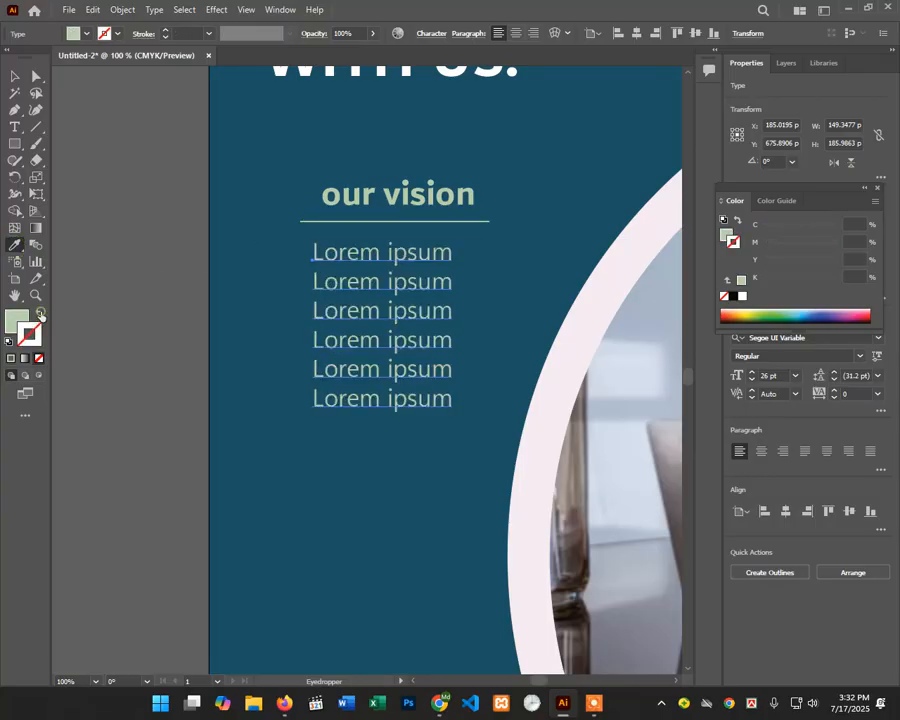
left_click(15, 76)
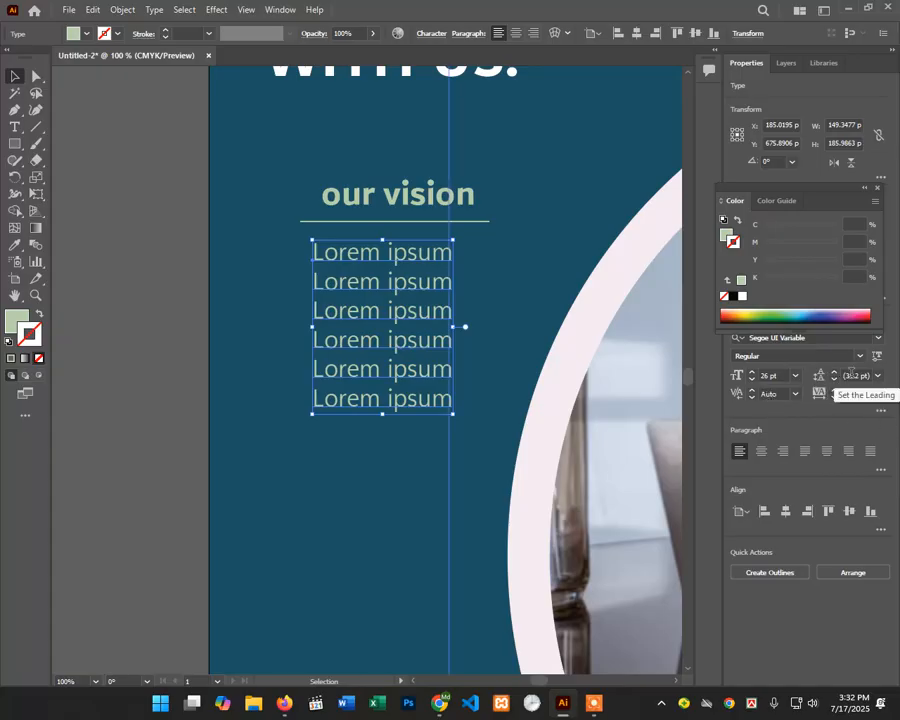
Step: Set the leading of the six-line placeholder text to 40 pt
scroll(850, 375, "up", 5)
scroll(850, 375, "up", 2)
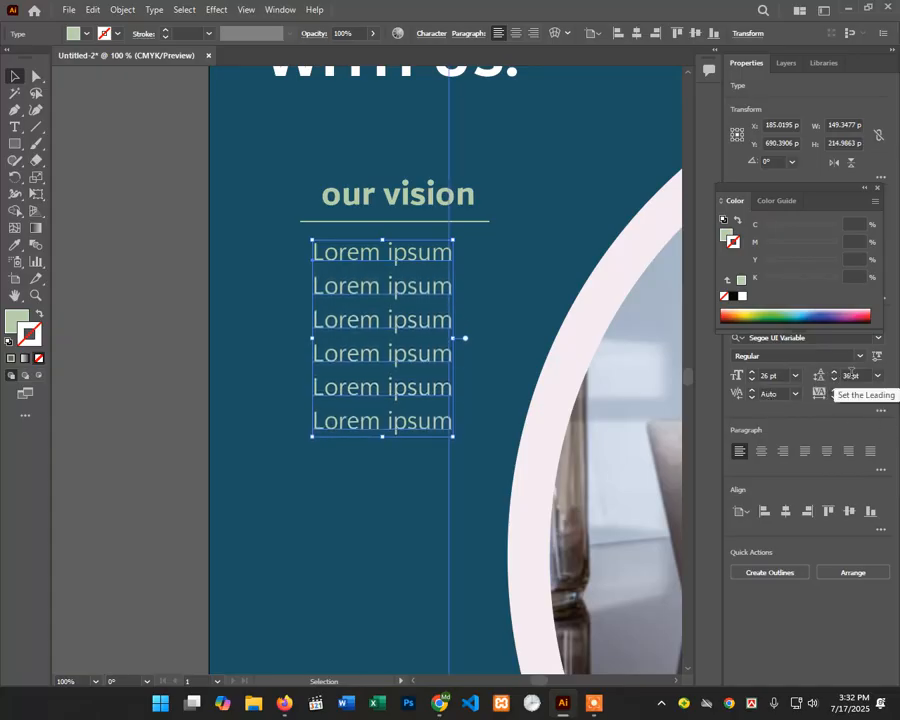
scroll(850, 375, "down", 3)
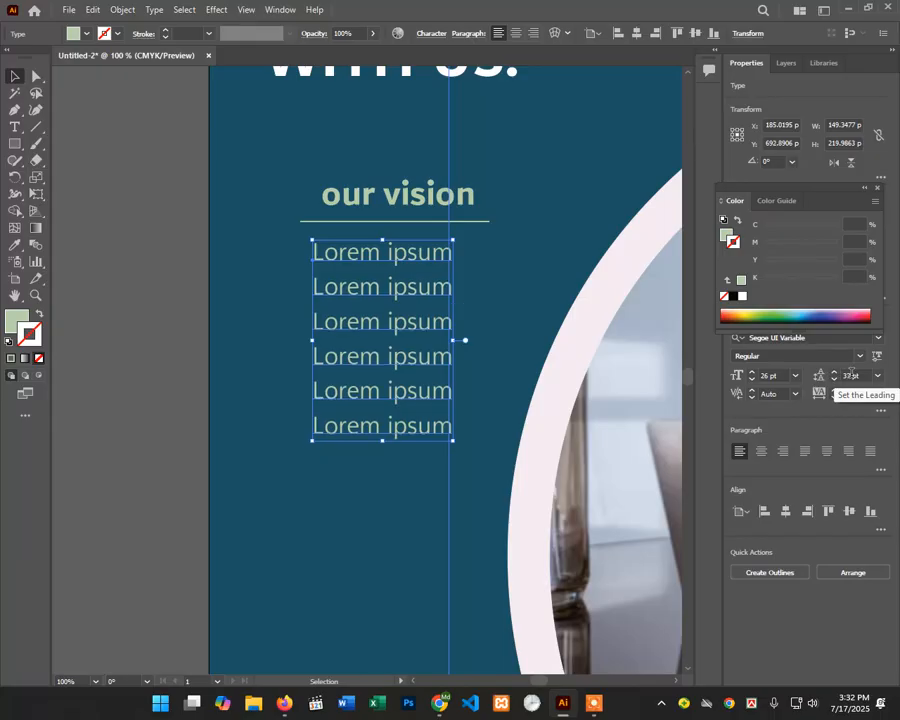
scroll(850, 375, "up", 5)
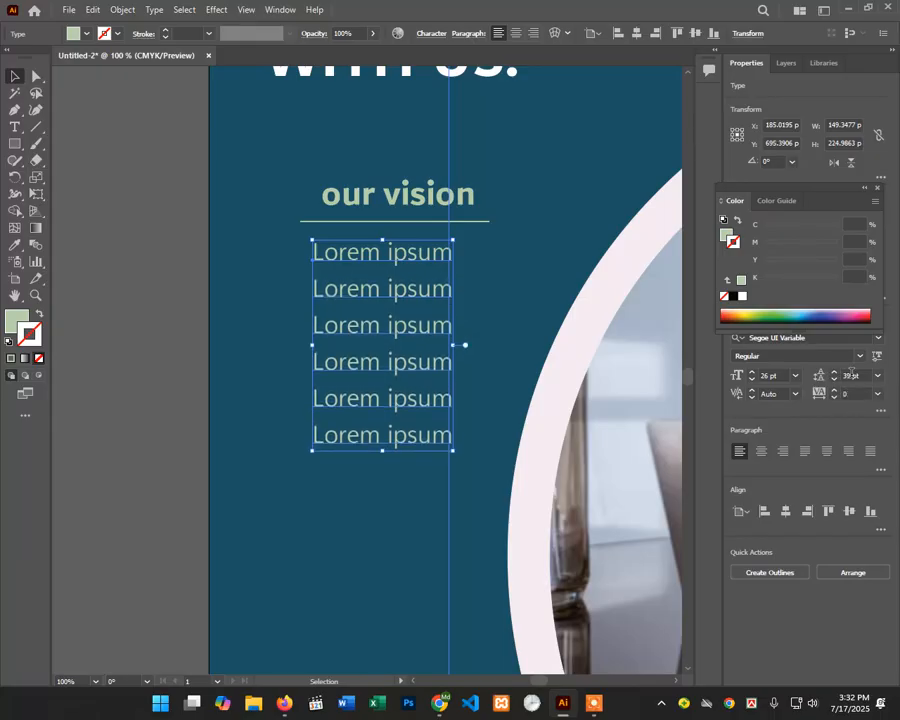
scroll(850, 375, "up", 1)
left_click(484, 266)
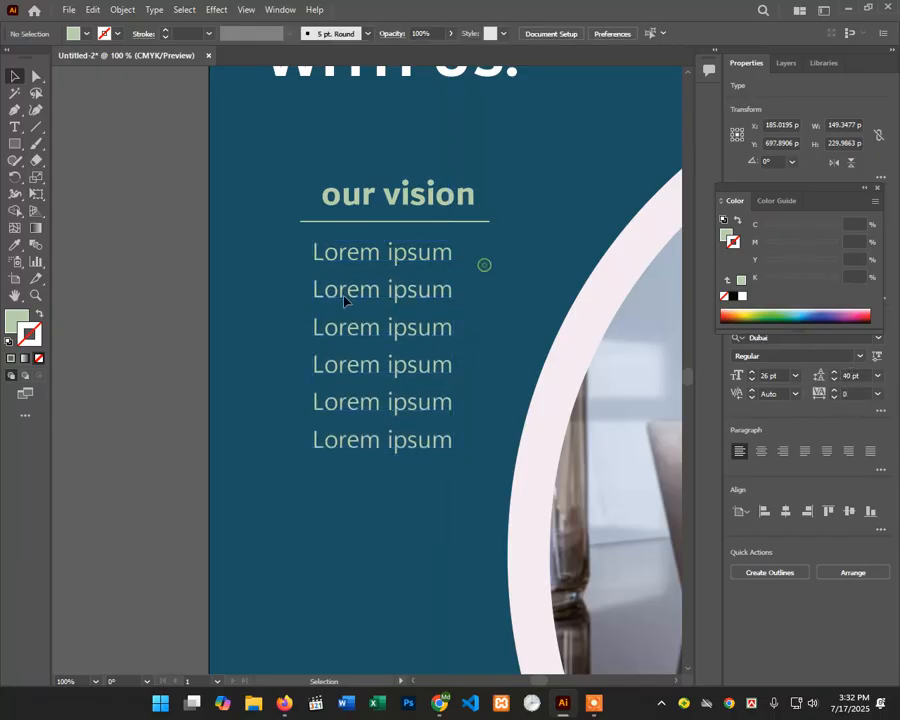
Step: Draw a 12 px green circle as a bullet beside the first placeholder line and copy it beside the second and third
left_click(329, 297, "ctrl")
left_click_drag(437, 361, 448, 293)
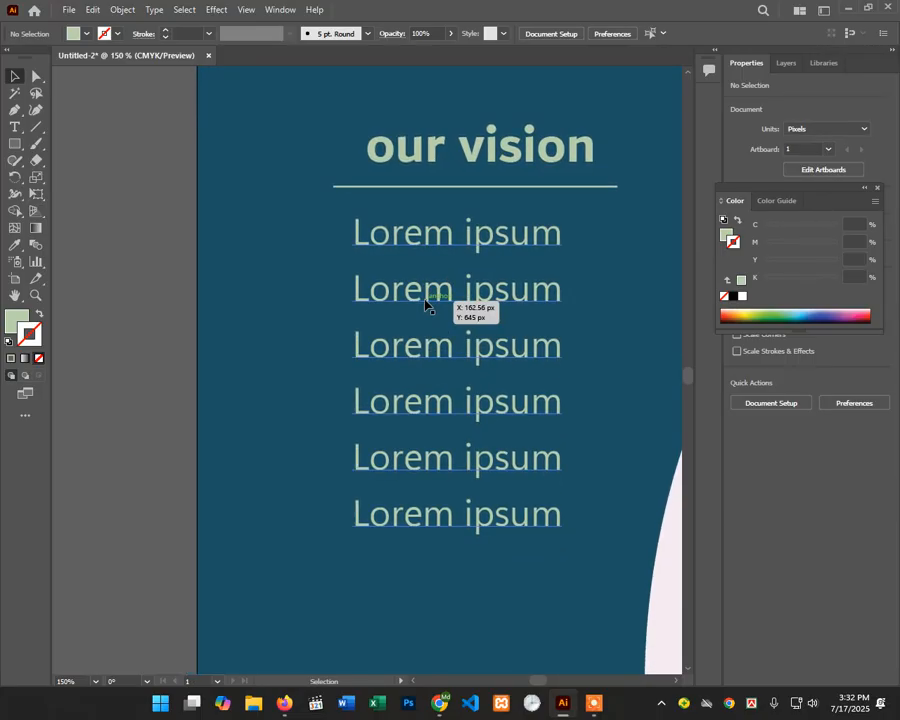
scroll(428, 305, "down", 1)
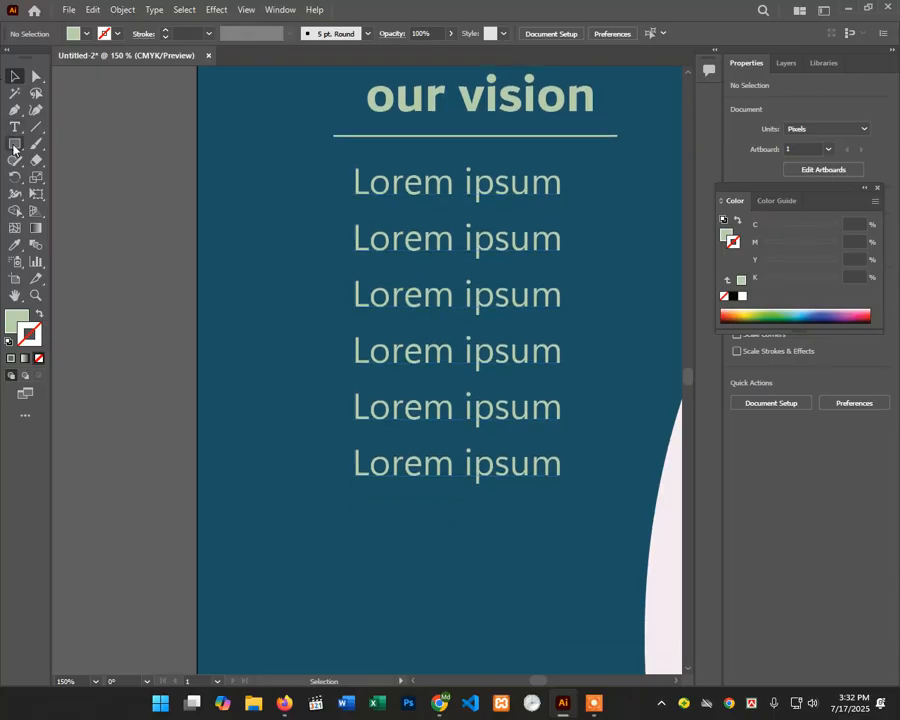
scroll(386, 226, "up", 1)
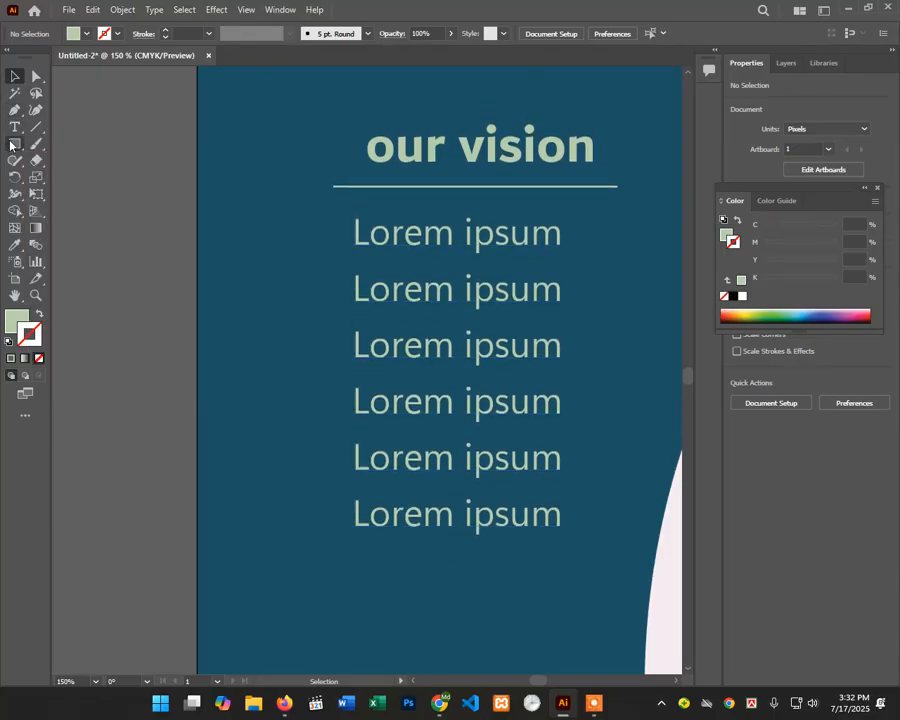
left_click_drag(12, 146, 104, 178)
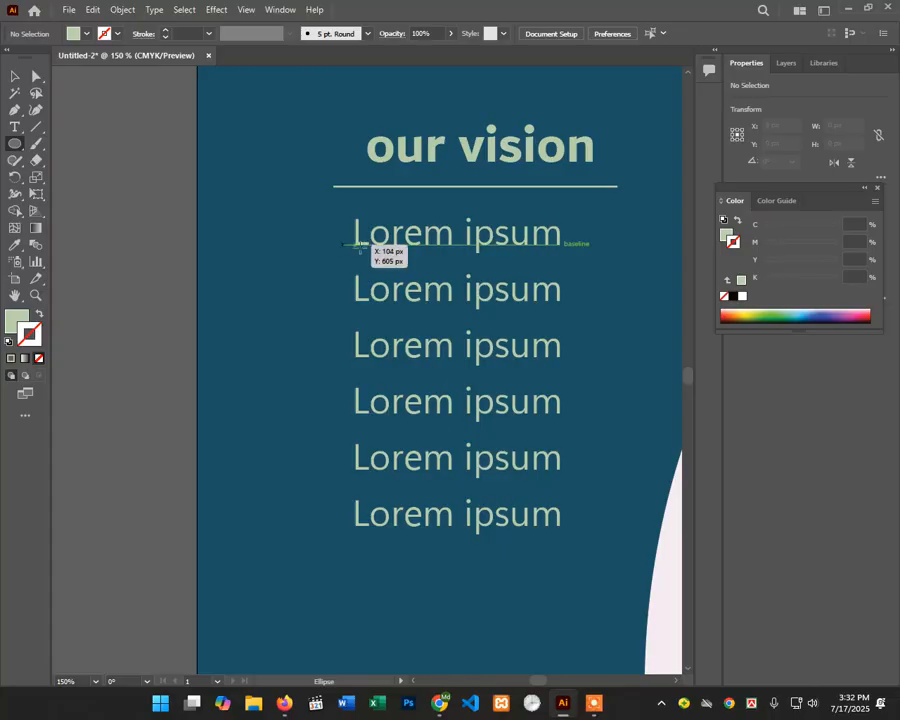
left_click_drag(318, 228, 331, 298)
left_click(15, 76)
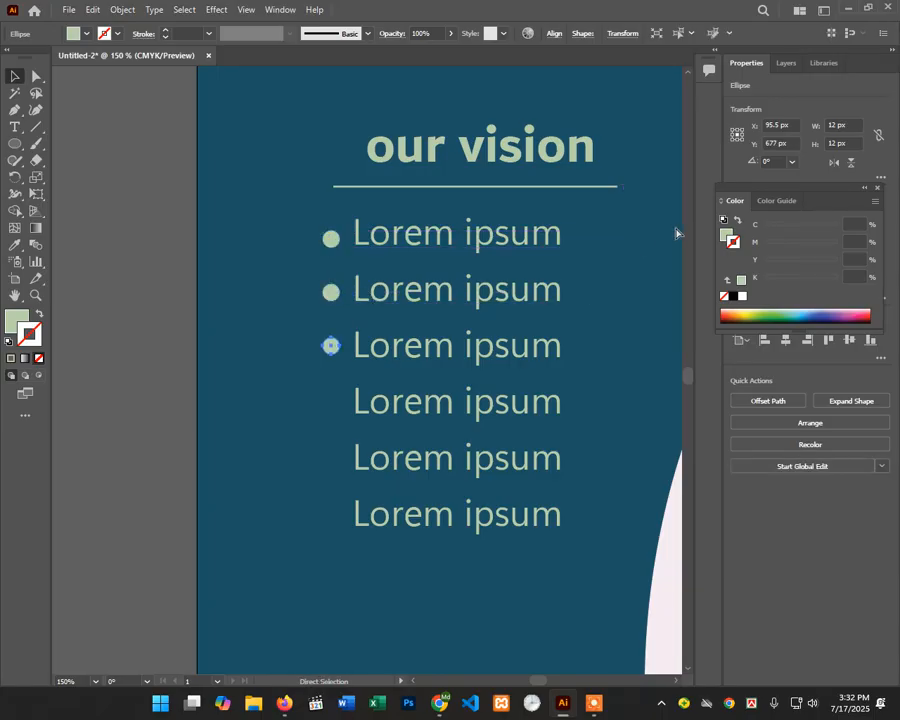
Step: Adjust the third bullet's height and copy it beside the fourth, fifth and sixth placeholder lines
left_click_drag(331, 399, 331, 345)
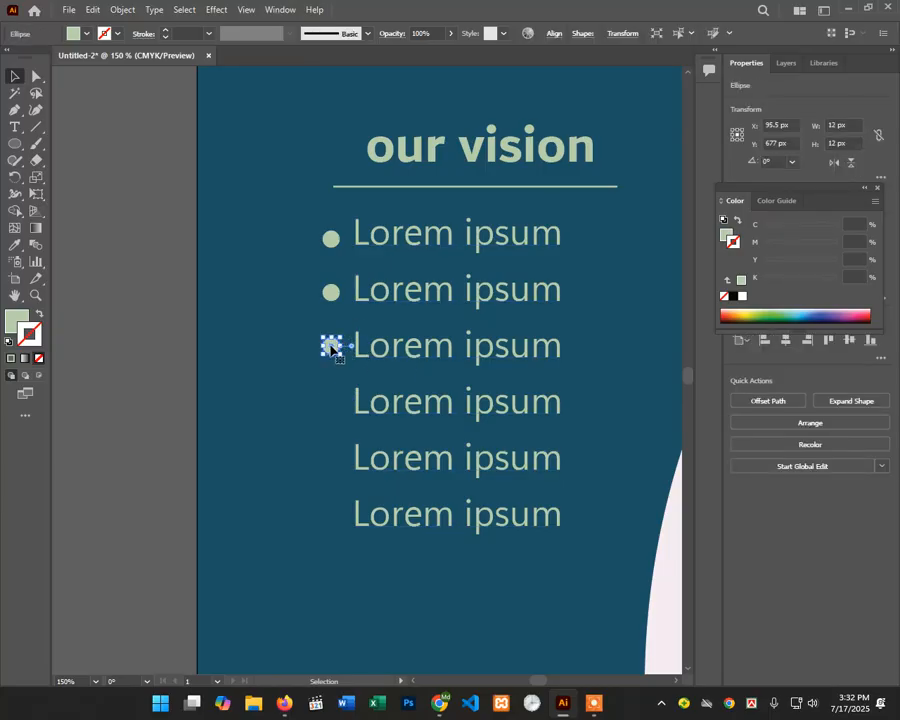
left_click_drag(330, 346, 337, 413)
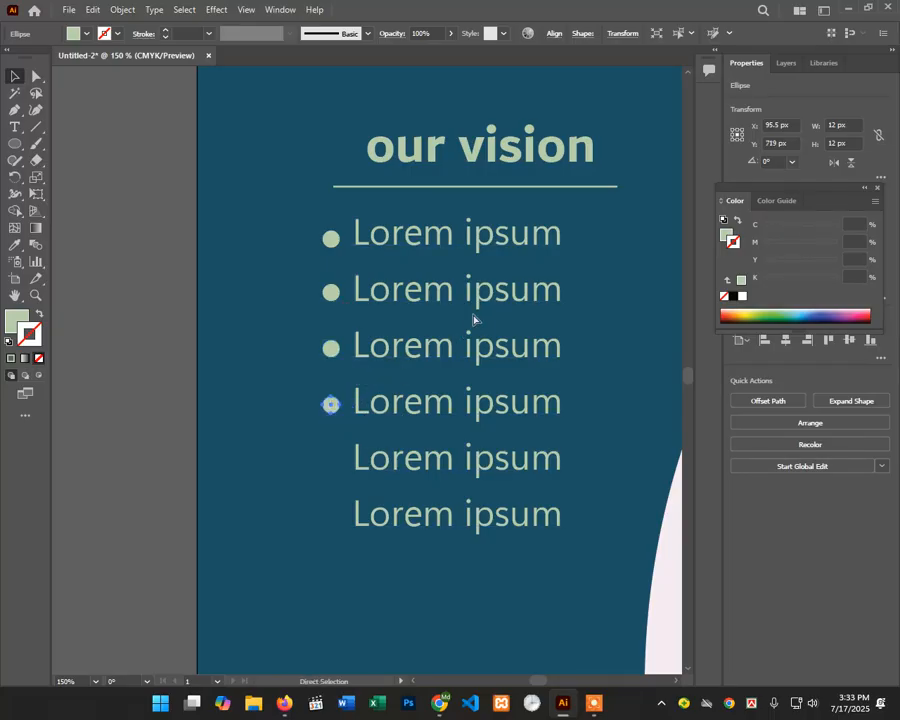
key("ctrl+d")
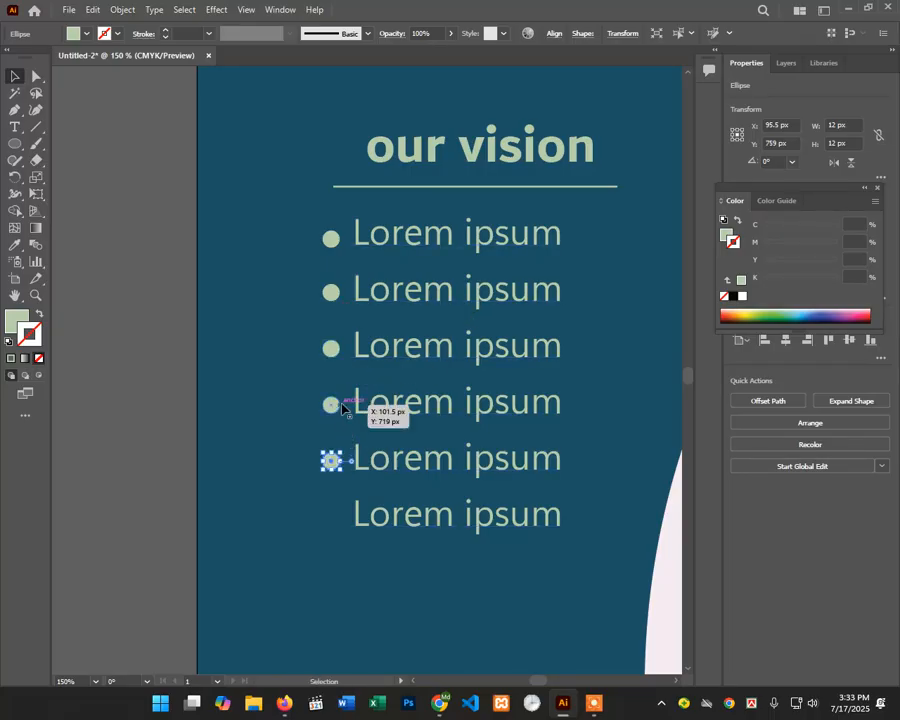
key("Down")
left_click_drag(331, 462, 331, 521)
left_click(208, 459)
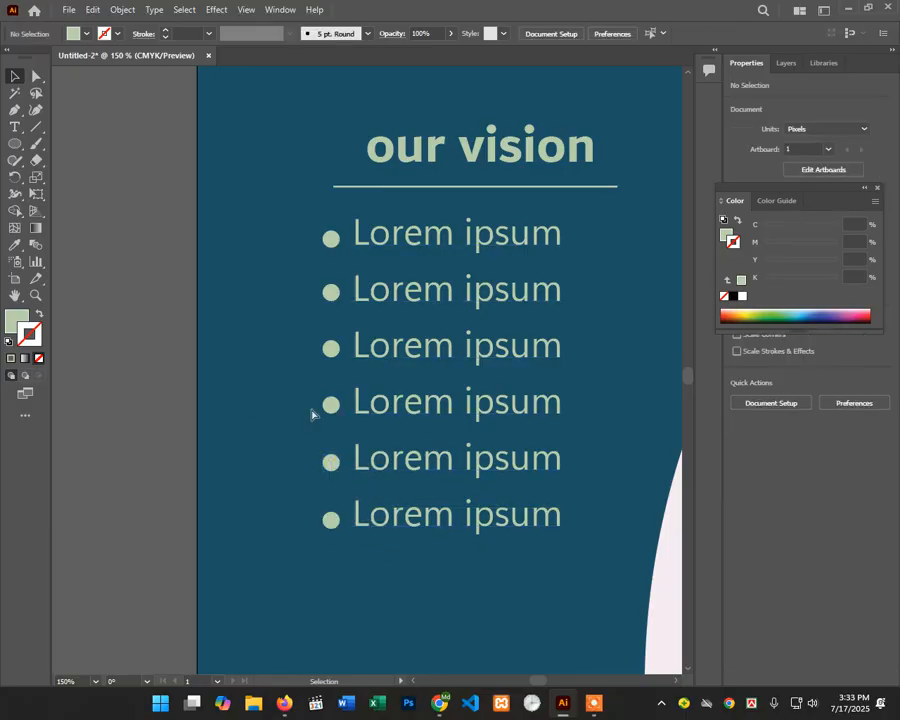
Step: Draw a rectangle about 216 by 39 px below the bulleted list
left_click(455, 405, "ctrl+alt")
left_click(408, 396, "ctrl+alt")
left_click(253, 374, "ctrl+alt")
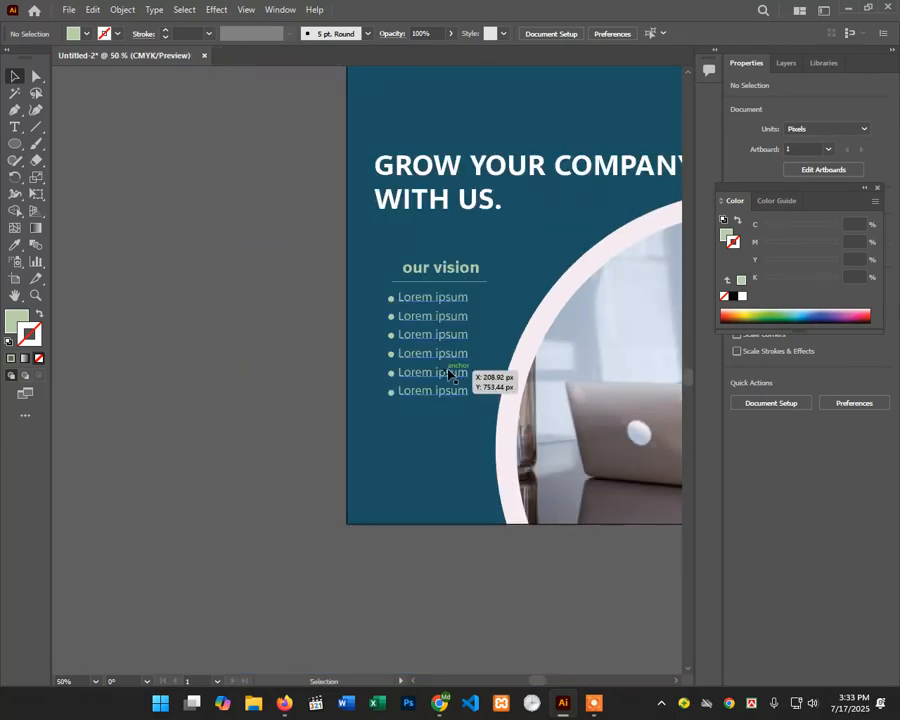
scroll(462, 370, "up", 4)
left_click(465, 398, "ctrl+alt")
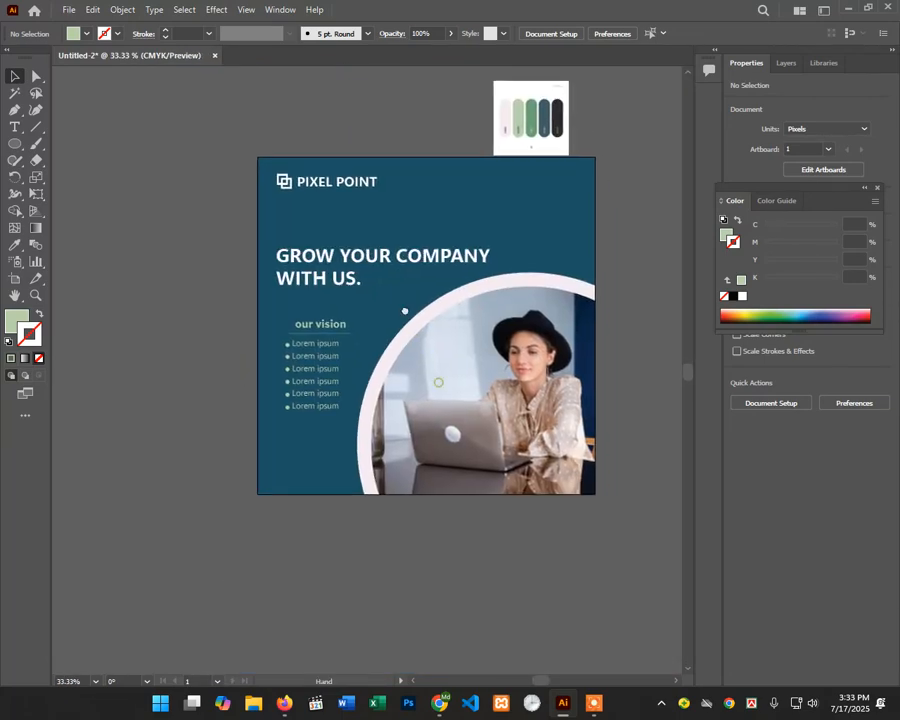
left_click(322, 435, "ctrl")
left_click(370, 367, "ctrl")
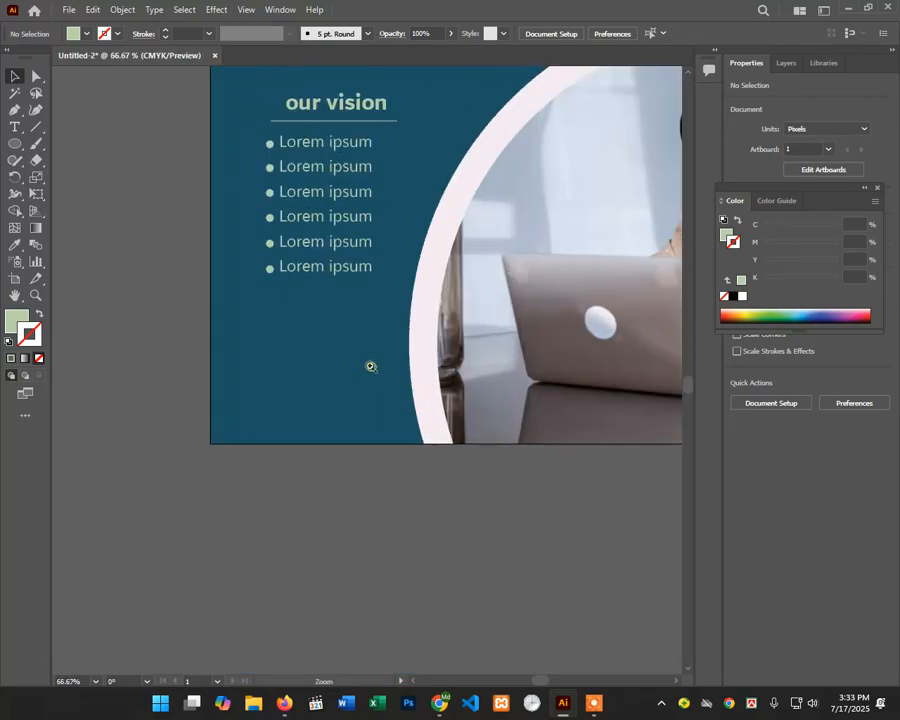
left_click(317, 335, "ctrl")
left_click_drag(363, 397, 334, 326)
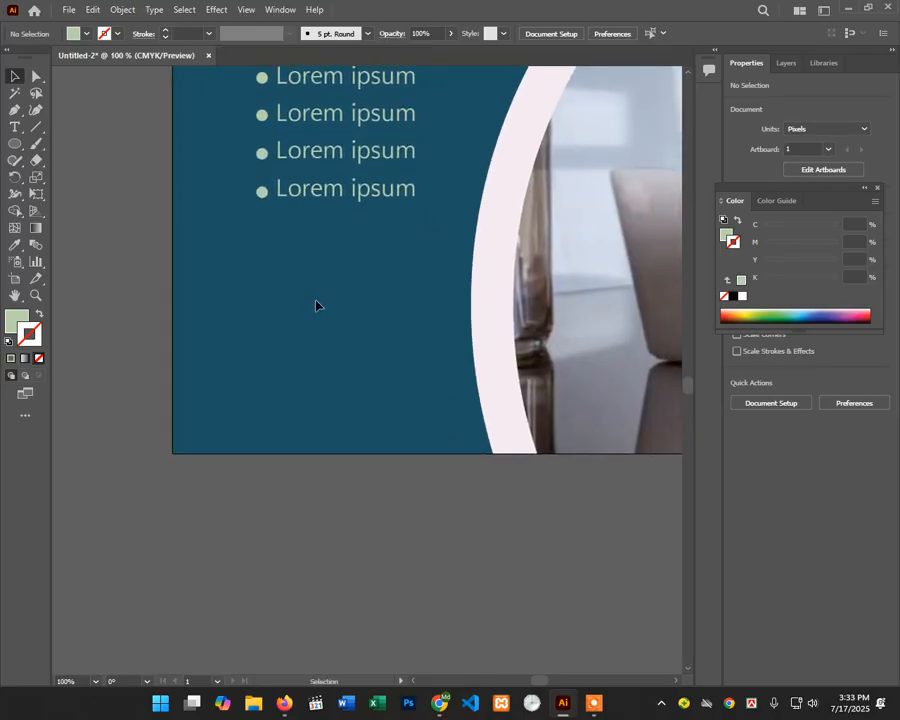
scroll(227, 234, "down", 1)
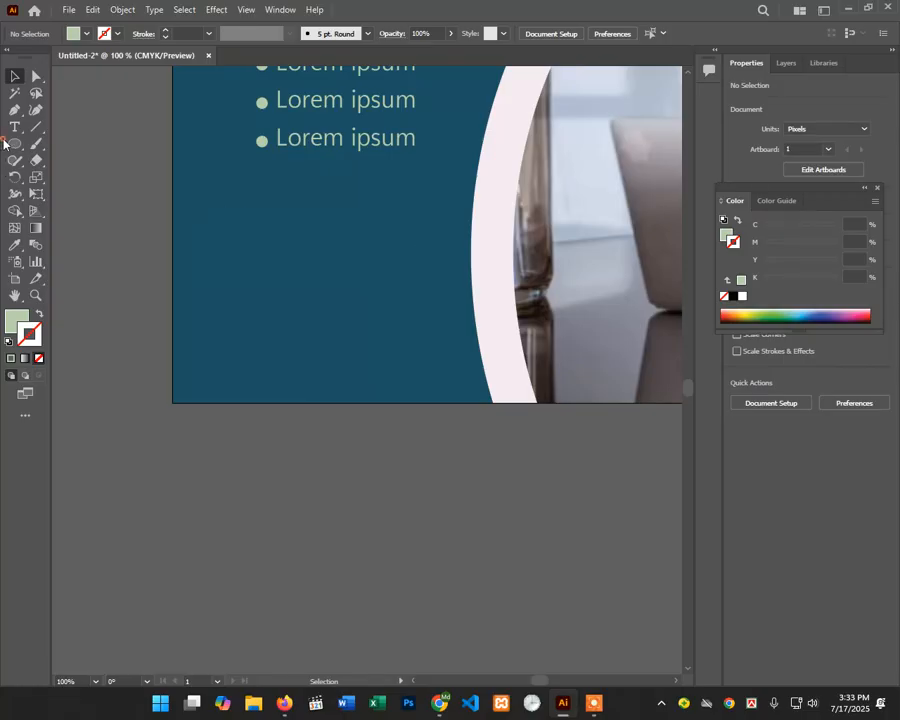
left_click_drag(15, 143, 60, 144)
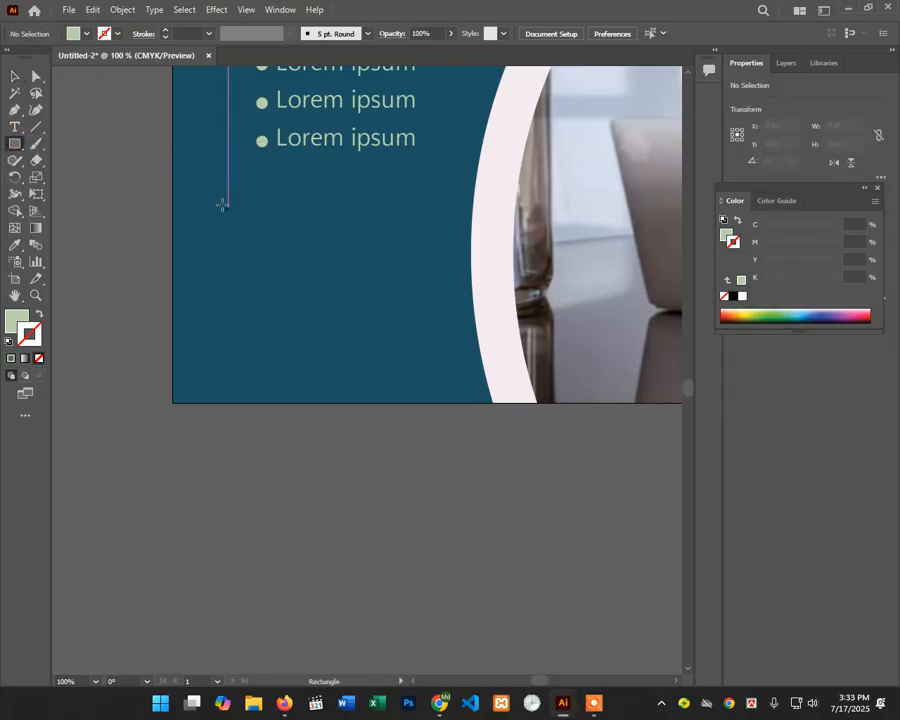
left_click_drag(217, 201, 419, 237)
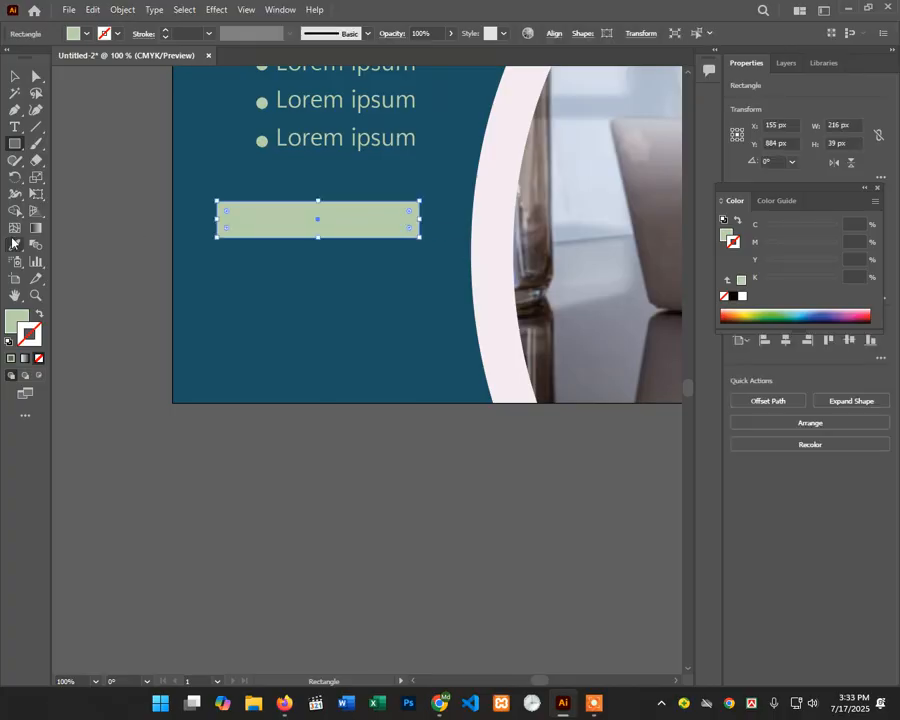
Step: Fill the rectangle with the pale pink sampled from the ring around the photo
left_click(14, 243)
left_click(477, 226)
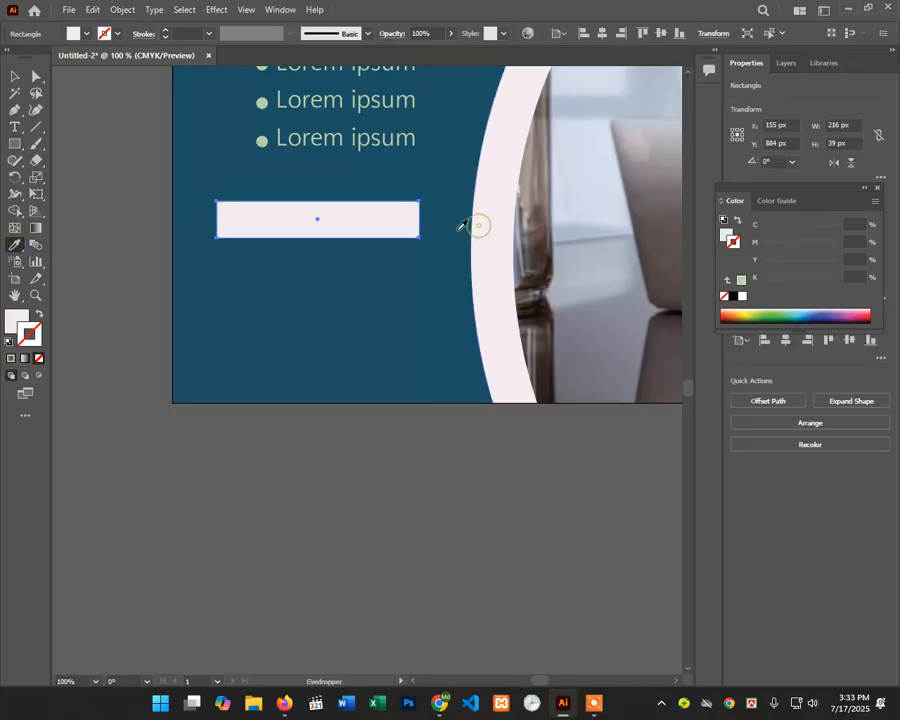
left_click(15, 75)
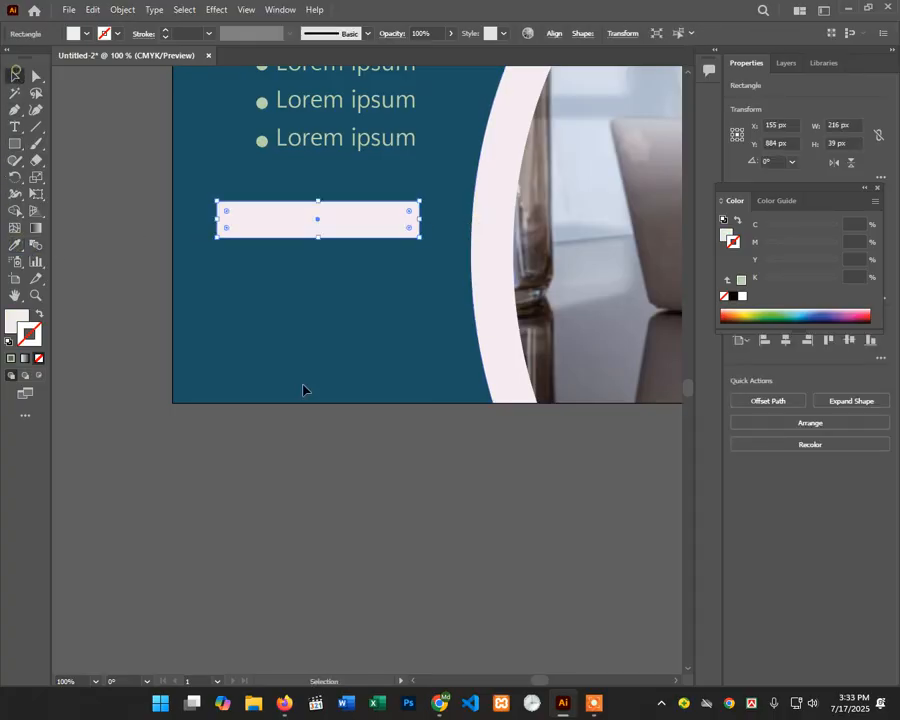
left_click(300, 511)
Step: Move the pink rectangle slightly closer to the bulleted list and round its corners
mouse_move(323, 221)
left_mouse_down()
mouse_move(346, 219)
mouse_move(331, 211)
left_mouse_up()
left_click(345, 299)
left_click(403, 215)
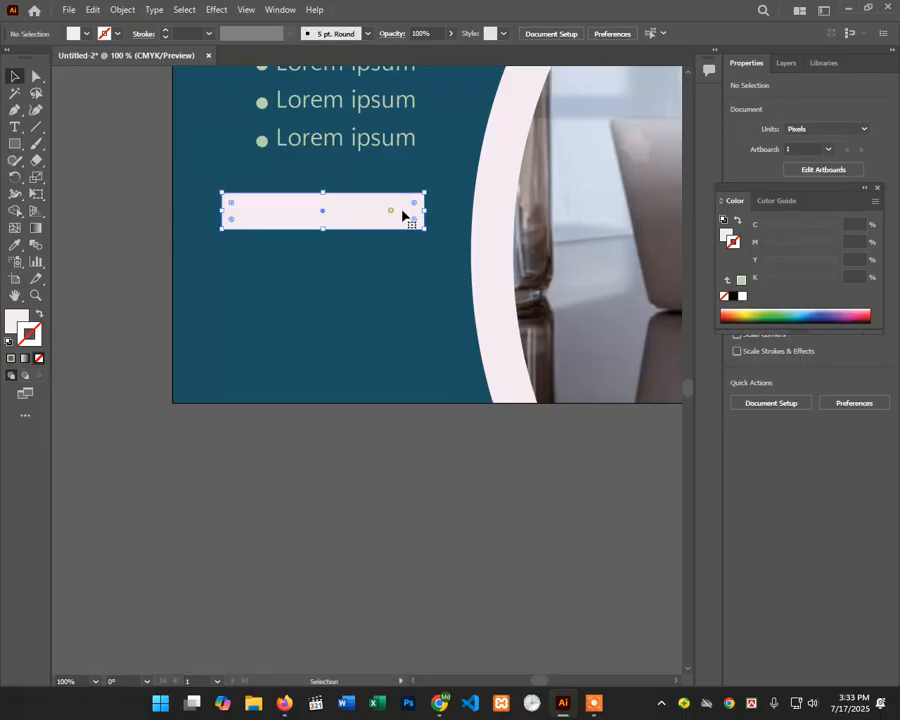
left_click_drag(417, 207, 418, 201)
left_click(384, 317)
Step: Add the point text "Contact now" over the pink rounded rectangle
scroll(381, 320, "up", 2)
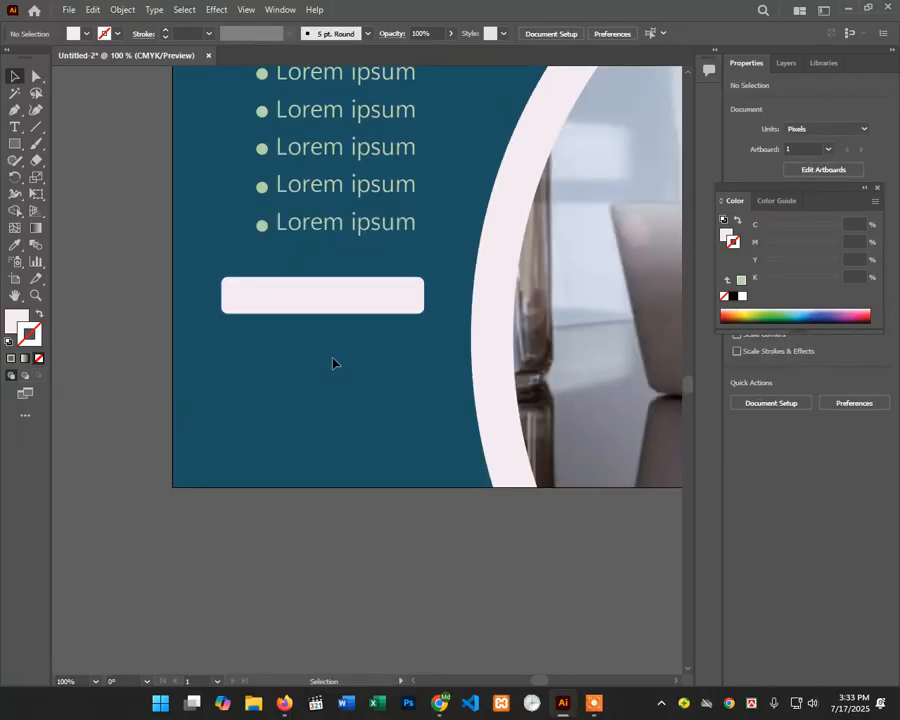
left_click(317, 283, "ctrl")
left_click_drag(356, 389, 337, 322)
left_click(15, 127)
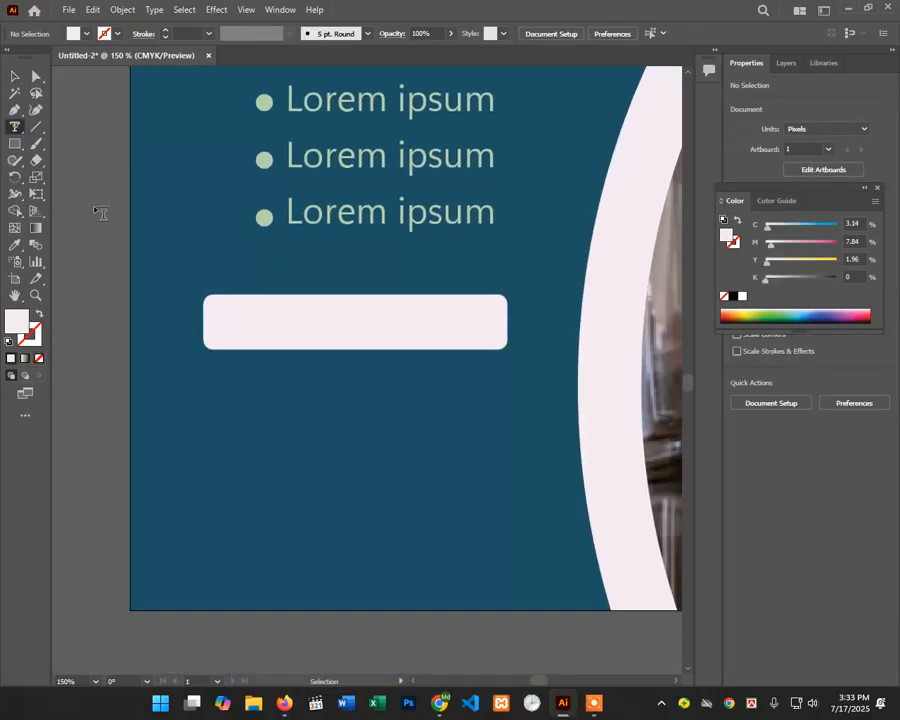
left_click(274, 314)
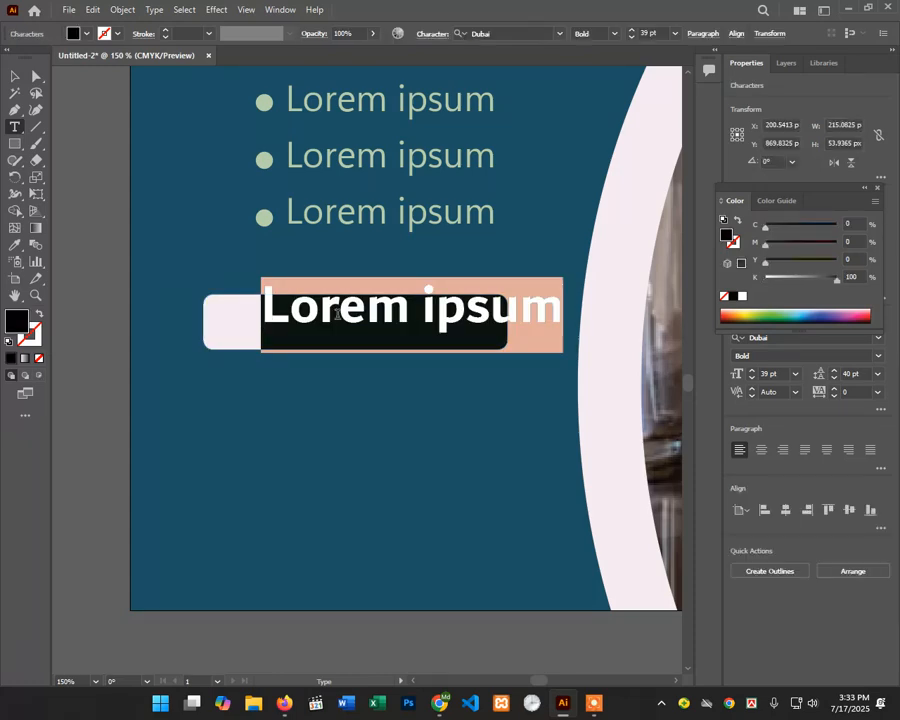
type("Co")
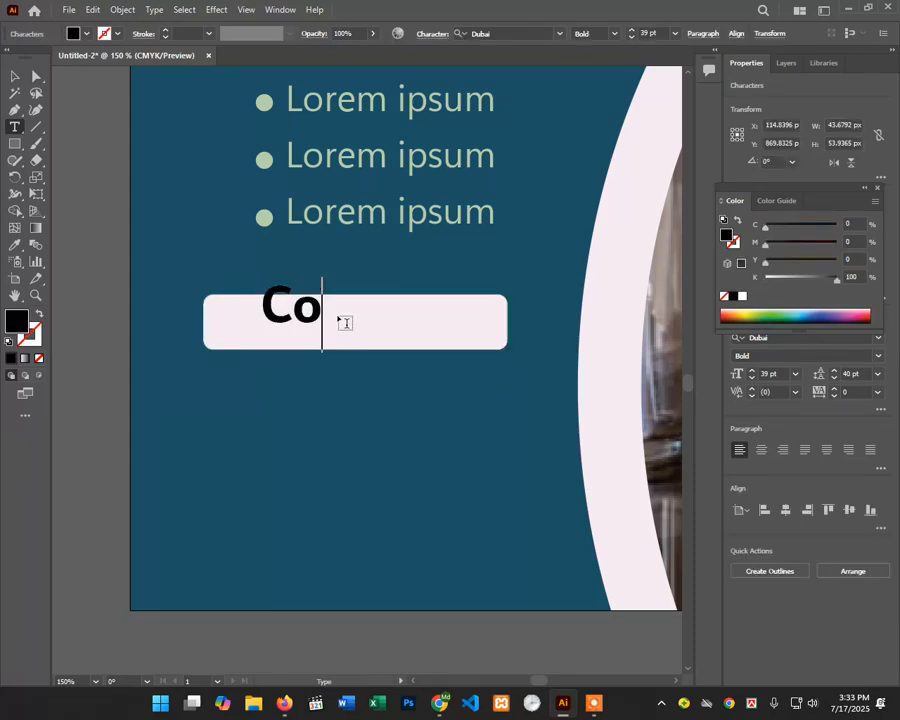
type("ntact now")
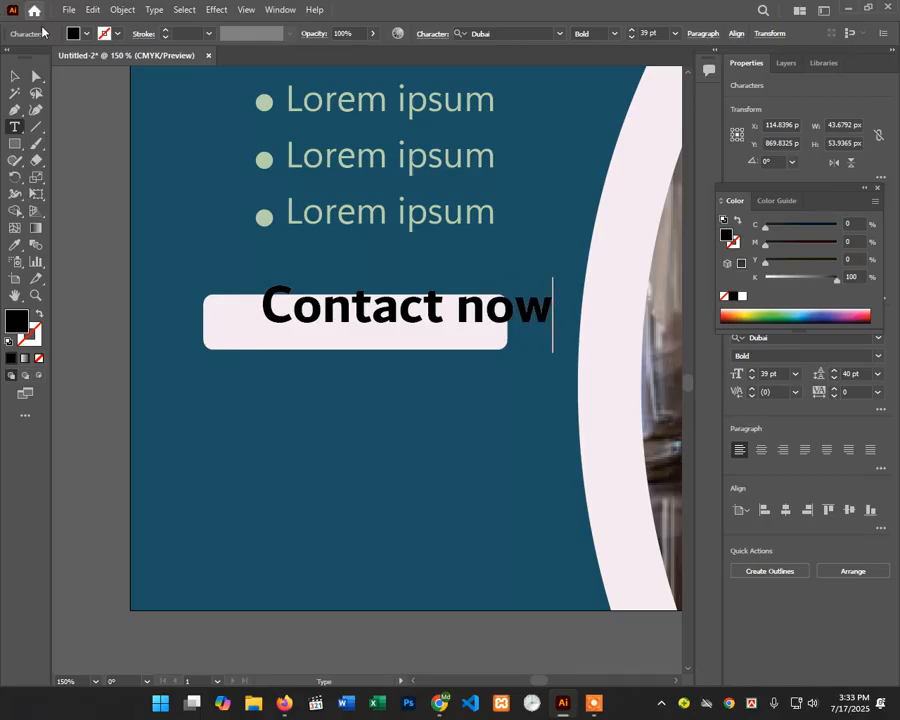
Step: Reduce the "Contact now" text to 32 pt and centre it over the pink rounded rectangle
left_click(15, 76)
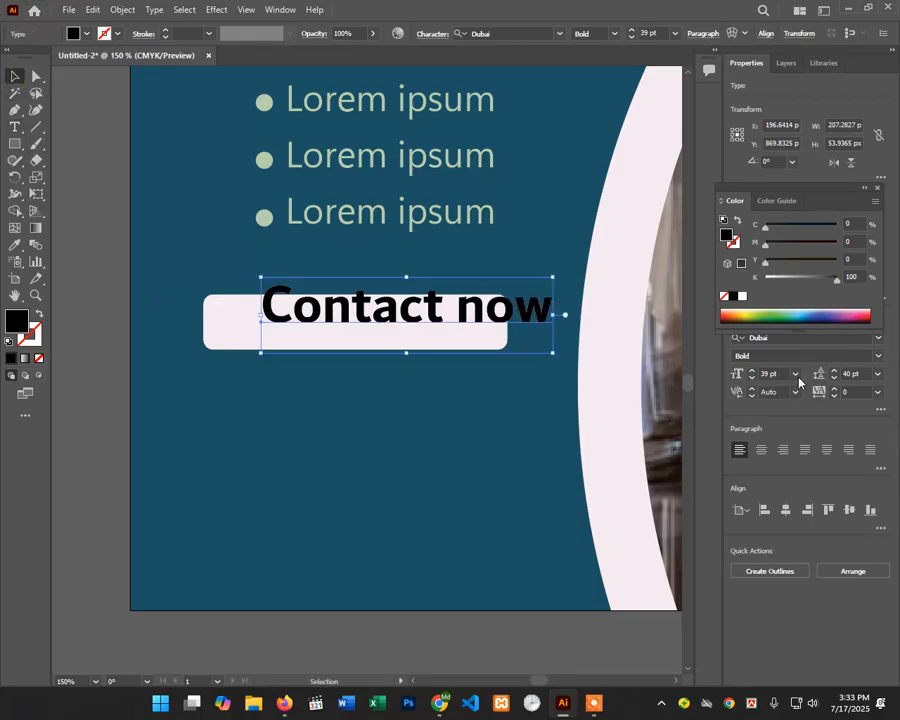
scroll(768, 374, "down", 7)
left_click_drag(394, 321, 371, 340)
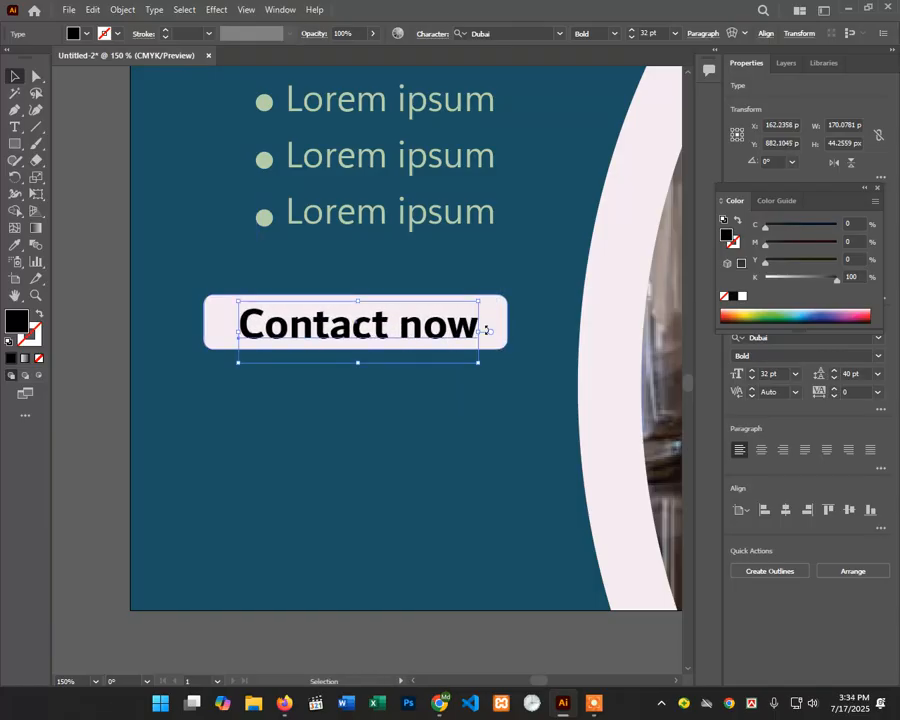
Step: Narrow the pink rounded rectangle symmetrically around the "Contact now" text to a width of about 195 px
left_click(506, 322)
left_click_drag(509, 322, 495, 323)
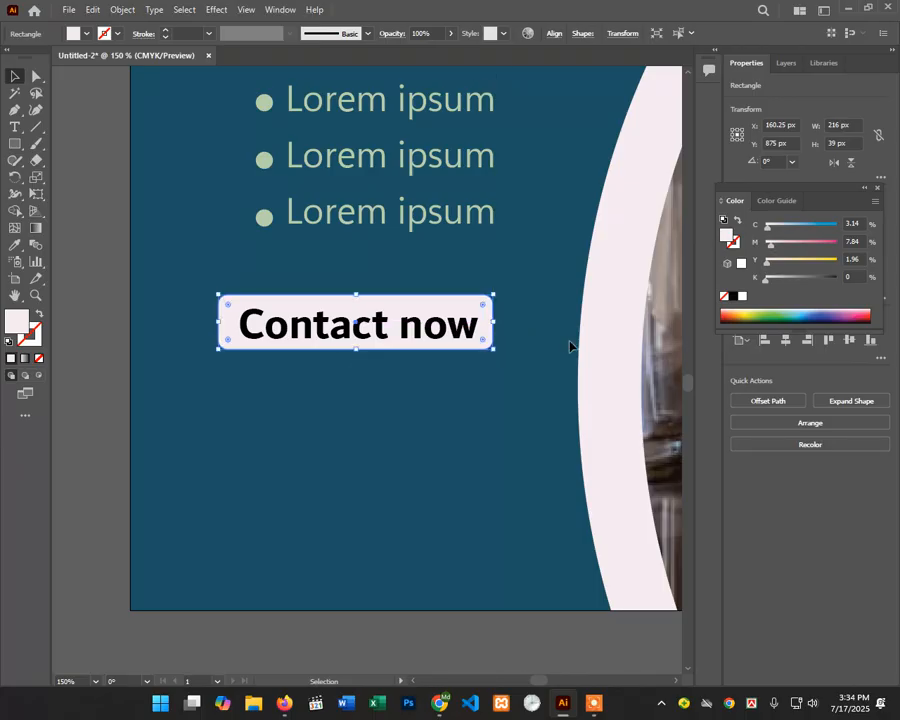
left_click(473, 423)
scroll(470, 331, "down", 3)
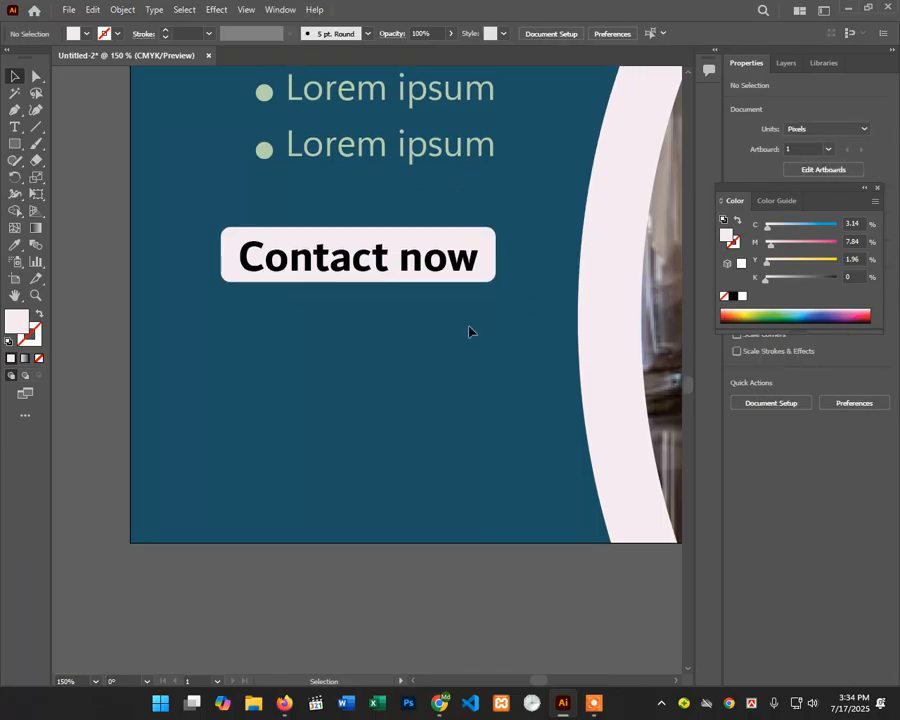
left_click(488, 257)
left_click(495, 352)
left_click(453, 228)
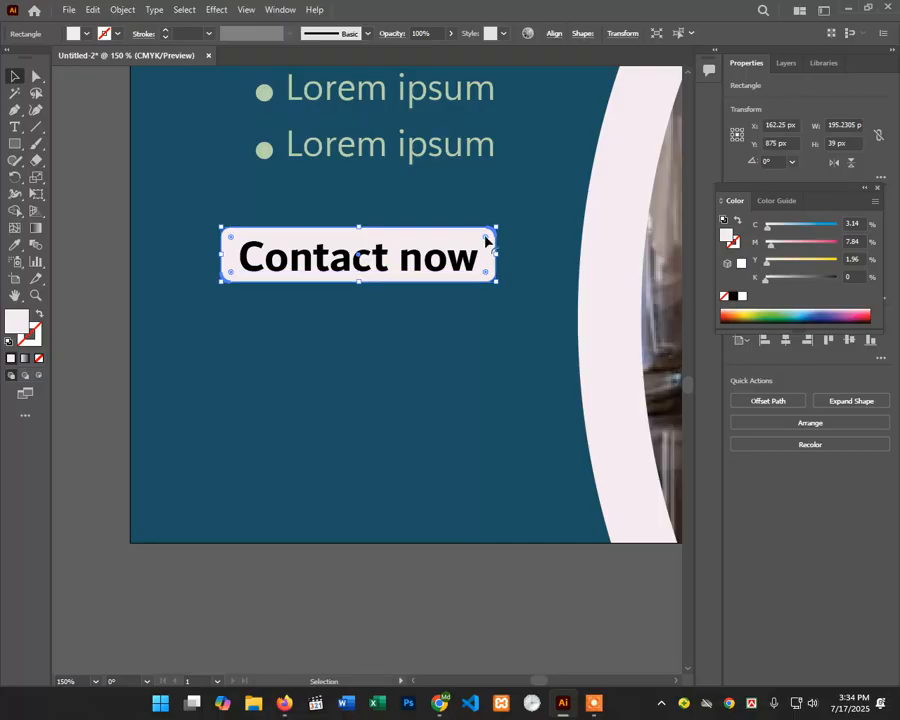
mouse_move(488, 240)
left_mouse_down()
mouse_move(428, 273)
mouse_move(648, 247)
mouse_move(305, 291)
mouse_move(583, 249)
mouse_move(538, 245)
mouse_move(519, 262)
mouse_move(486, 241)
left_mouse_up()
left_click(482, 323)
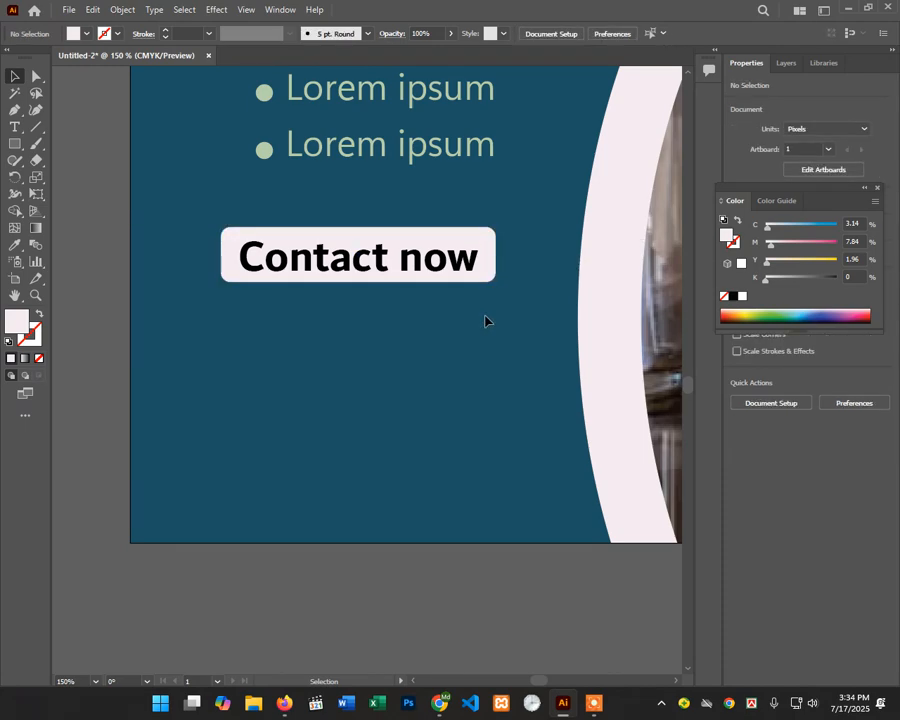
scroll(485, 321, "down", 1)
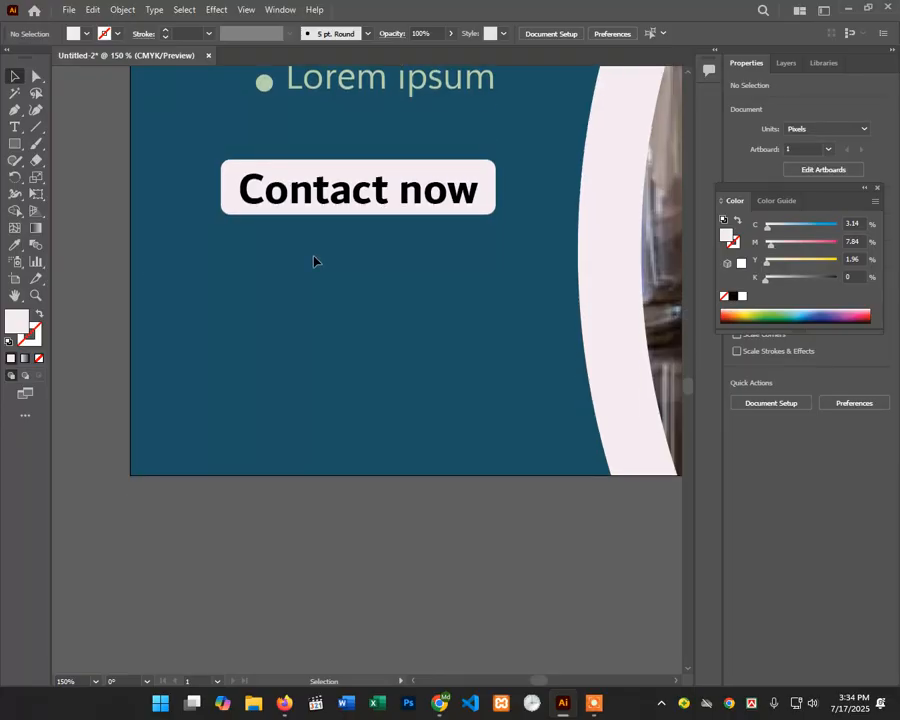
scroll(313, 261, "up", 3)
scroll(315, 301, "down", 2)
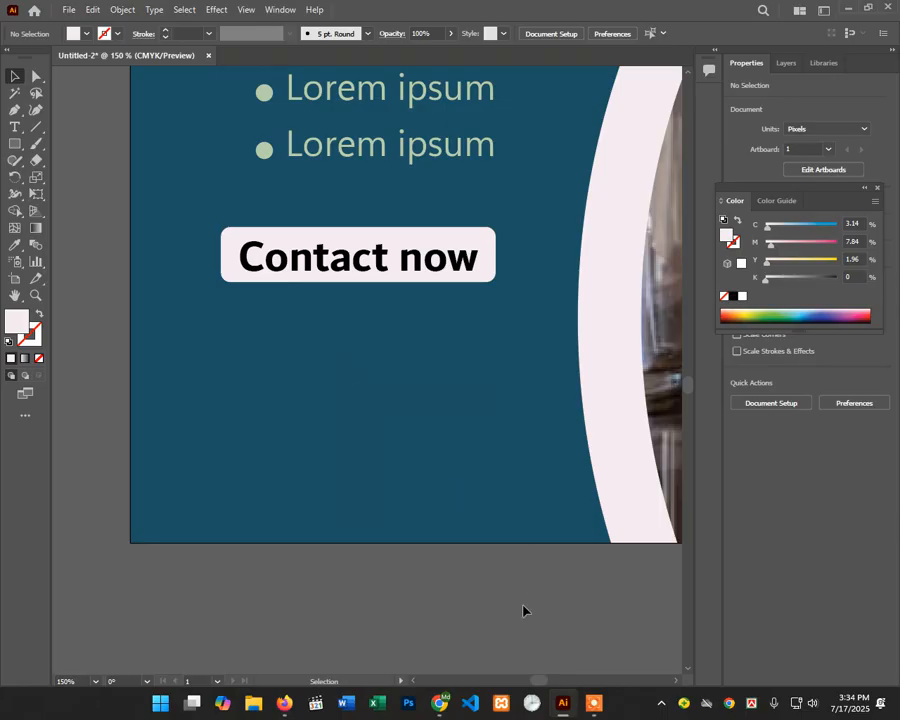
Step: Switch to Chrome, search Google for "flaticon" in a new tab, and open the Flaticon website
mouse_move(432, 707)
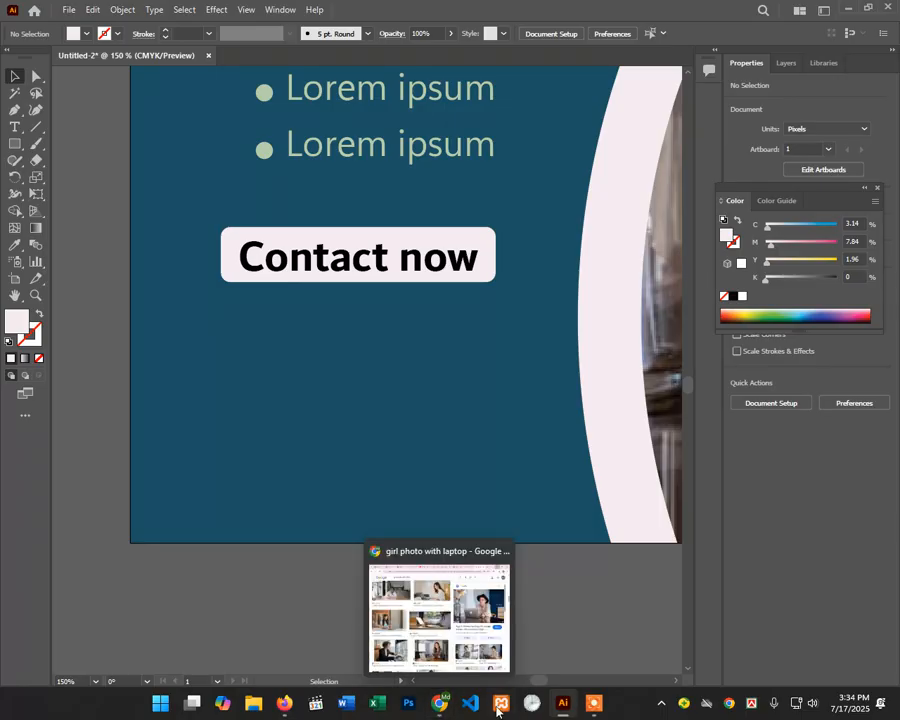
left_click(444, 703)
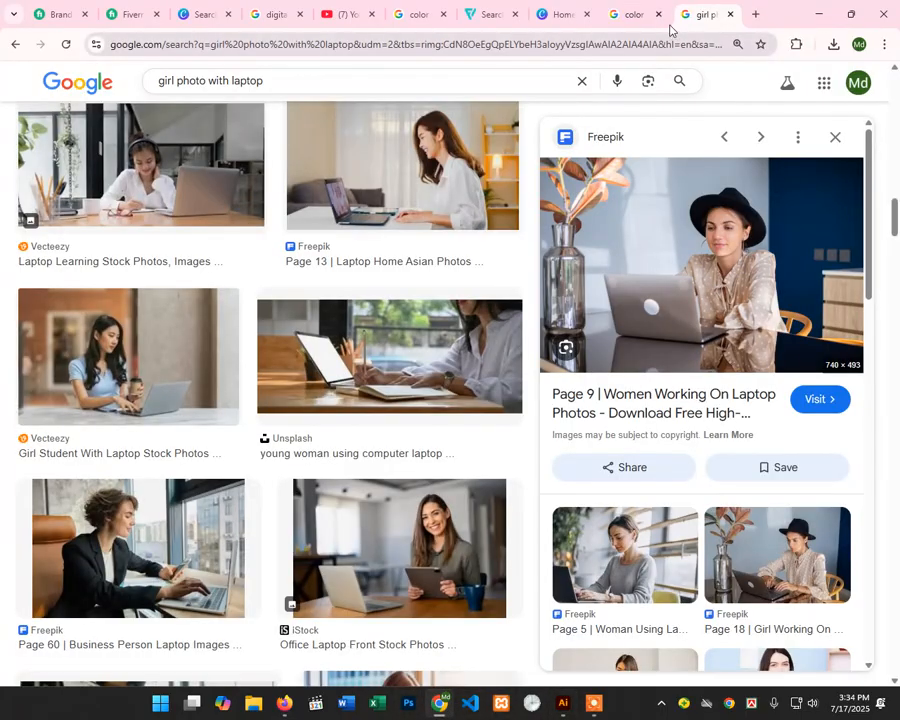
left_click(755, 14)
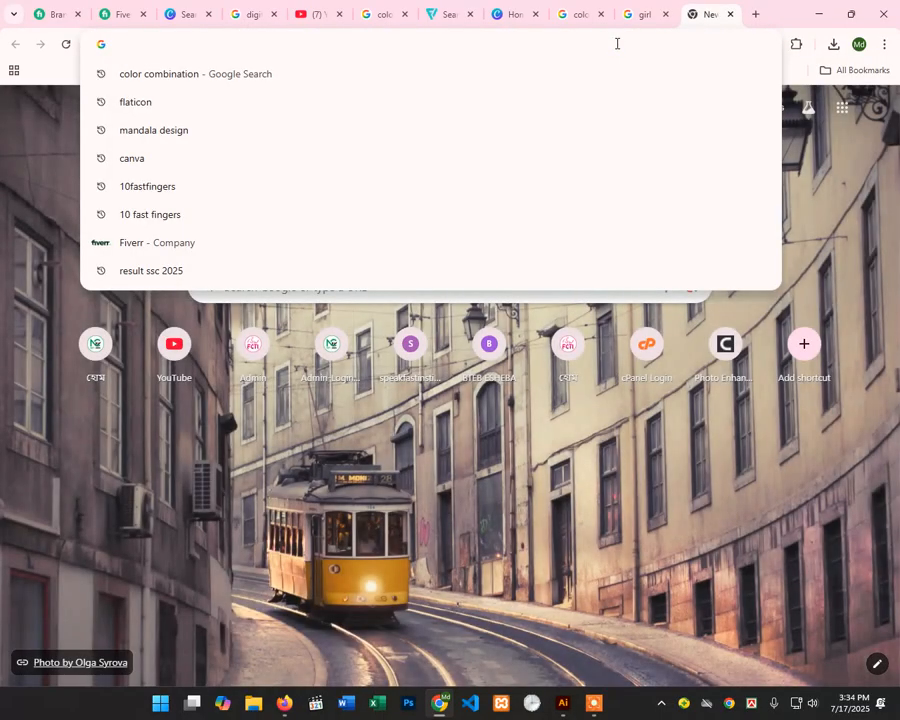
type("flat")
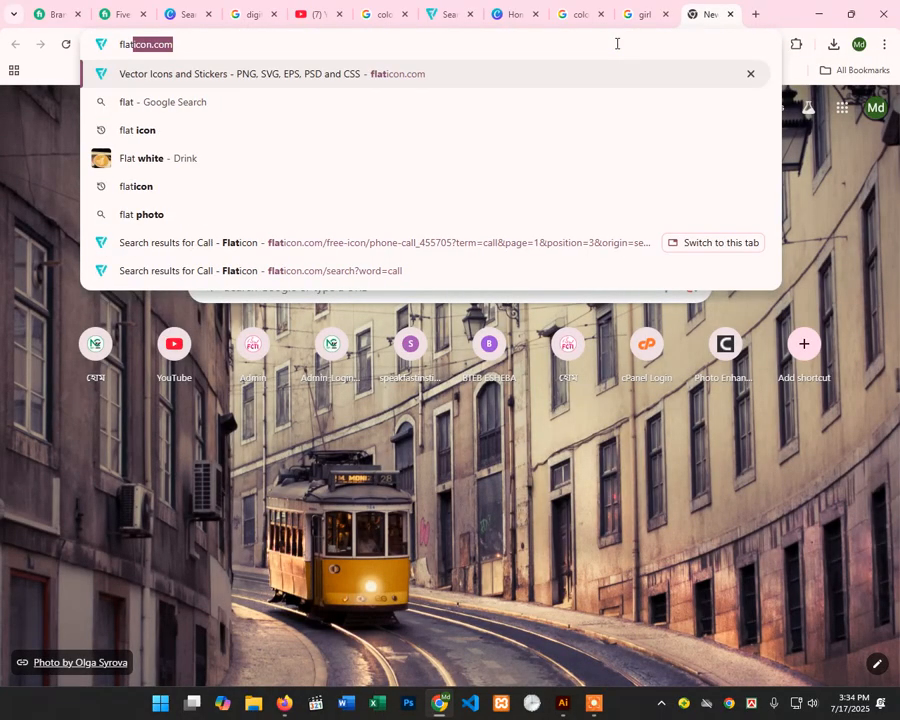
type("icon")
key("BackSpace")
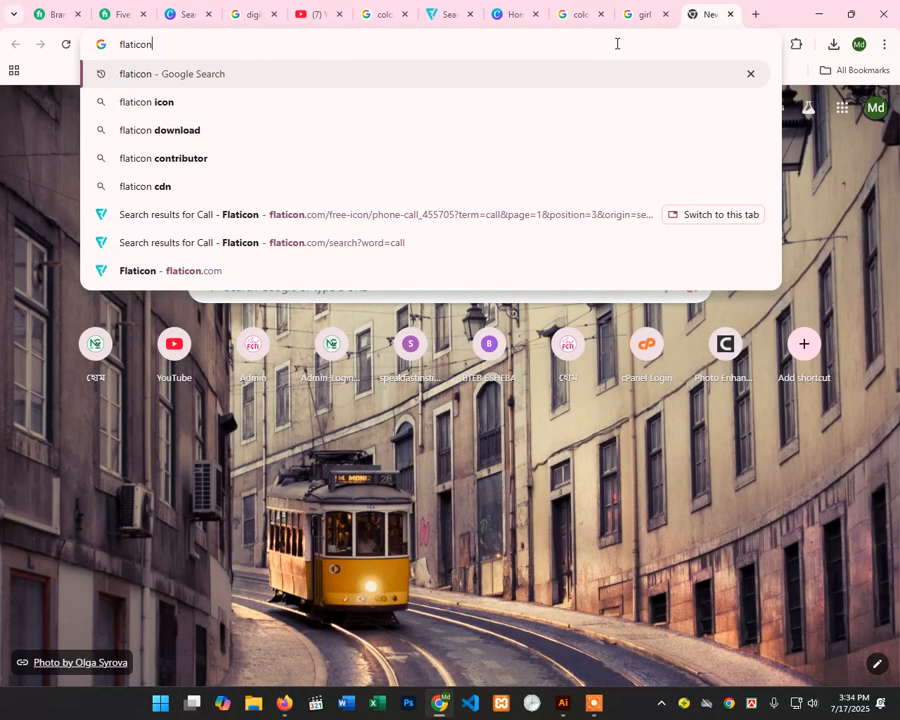
key("Return")
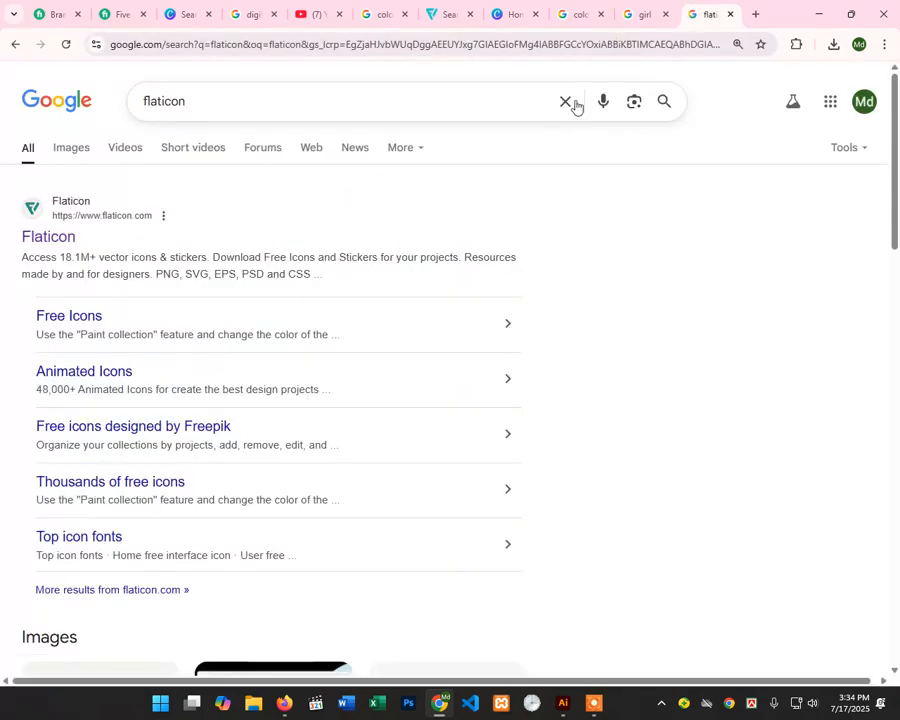
left_click(58, 243)
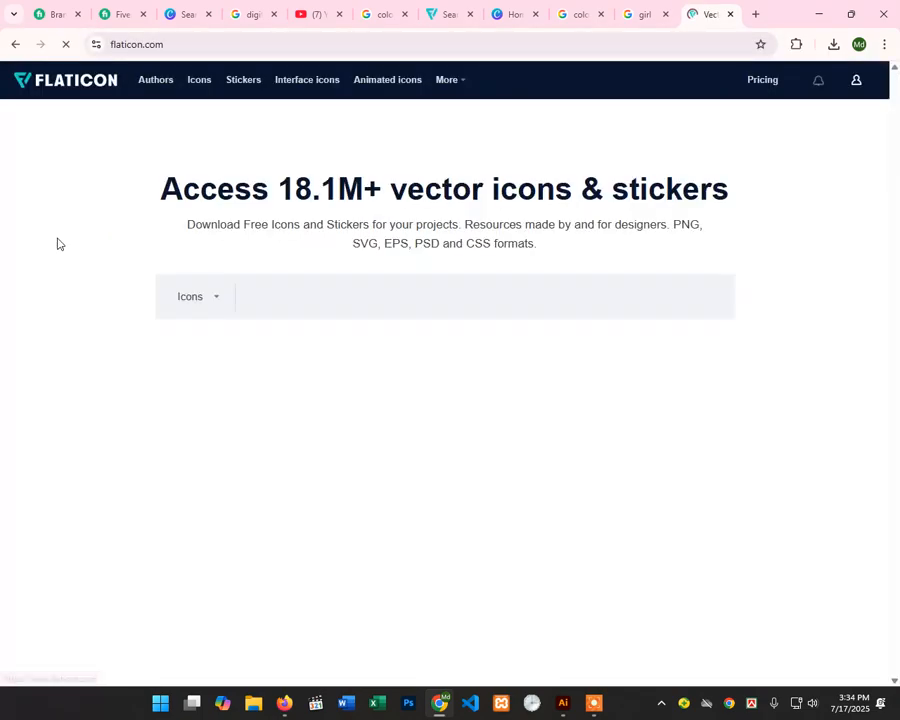
Step: Dismiss the Google sign-in prompt and search the Flaticon icons for "call"
type("cakk")
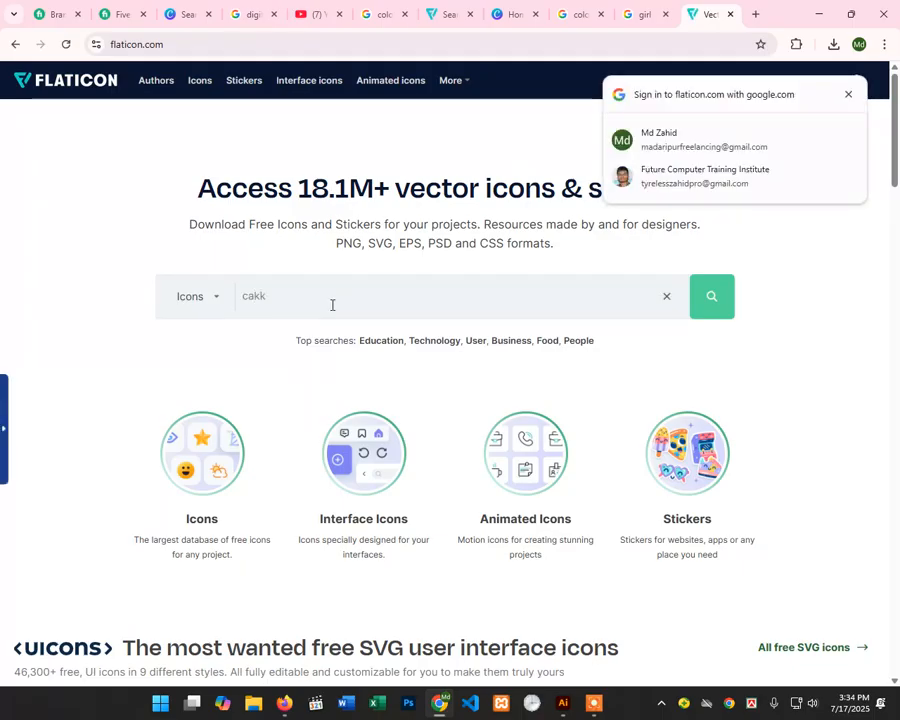
left_click(848, 95)
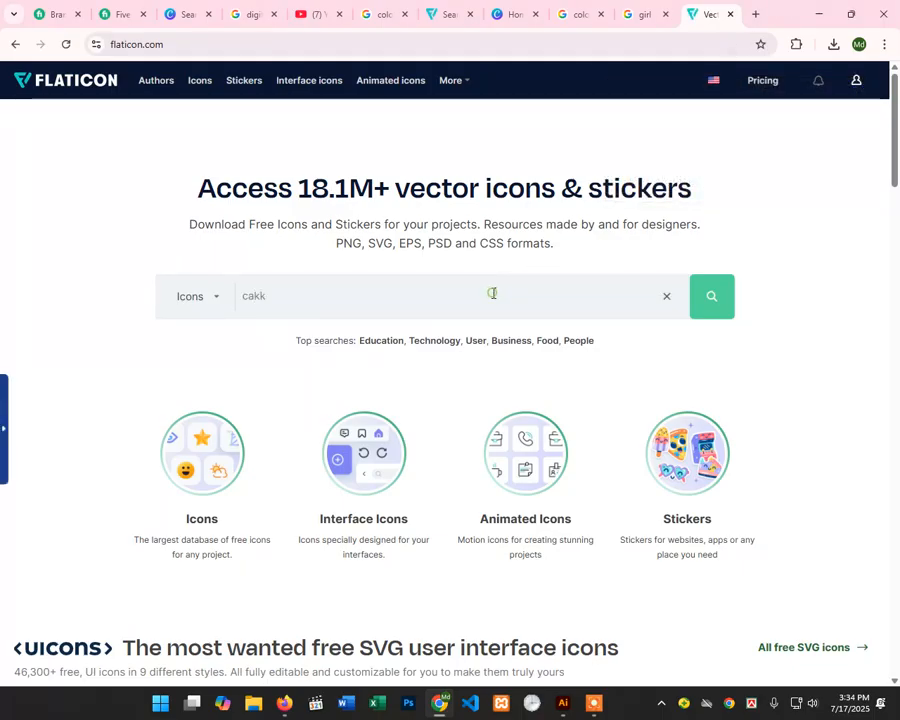
key("BackSpace")
key("BackSpace")
type("ll")
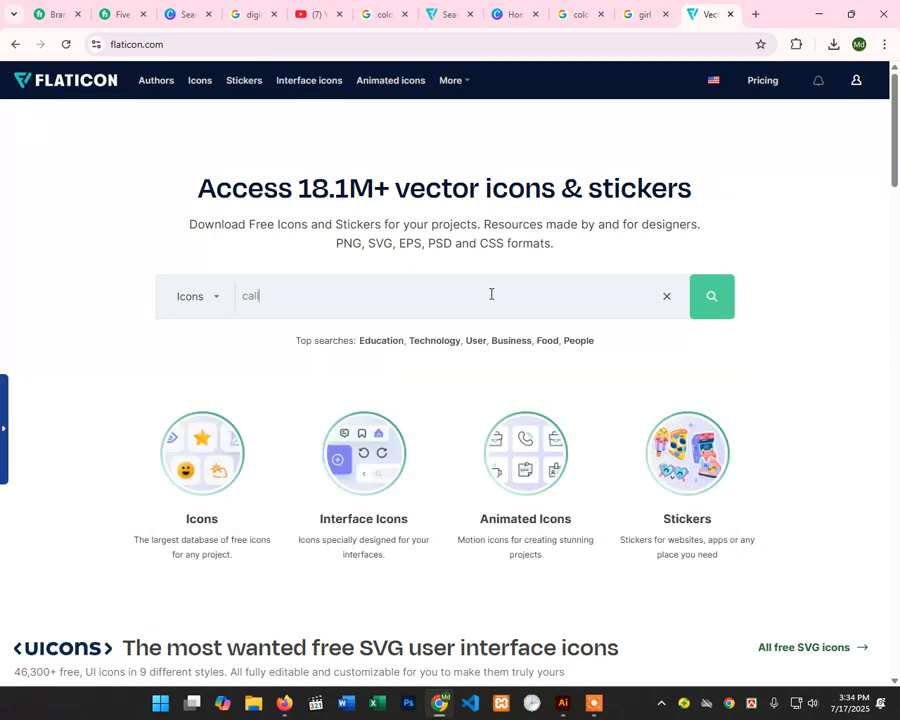
left_click(716, 300)
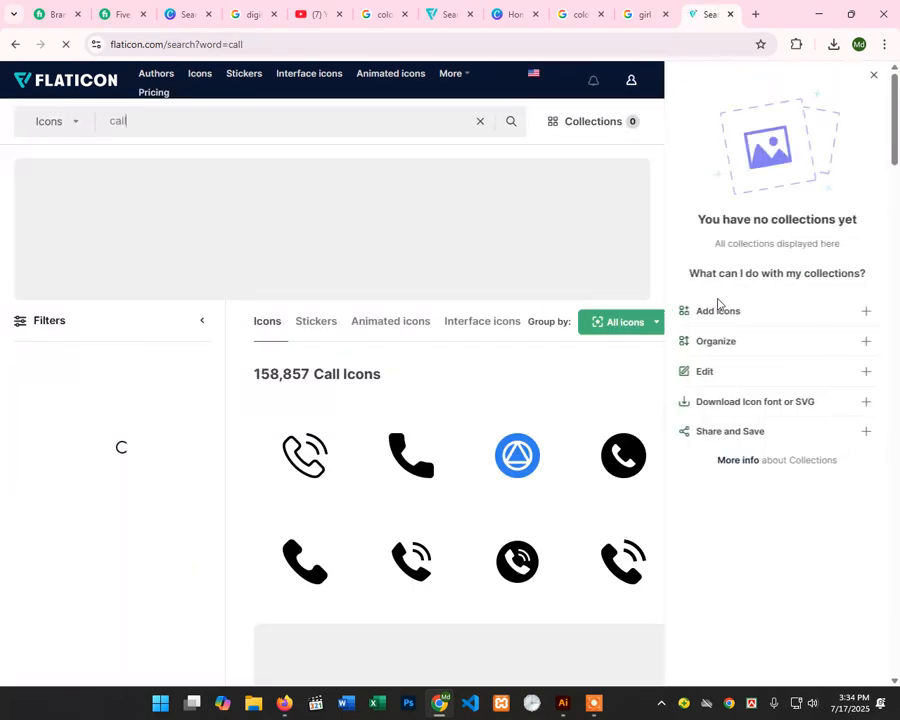
Step: Look through the circular phone icon and its neighbours, then try to go back to the call icon results
left_click(594, 705)
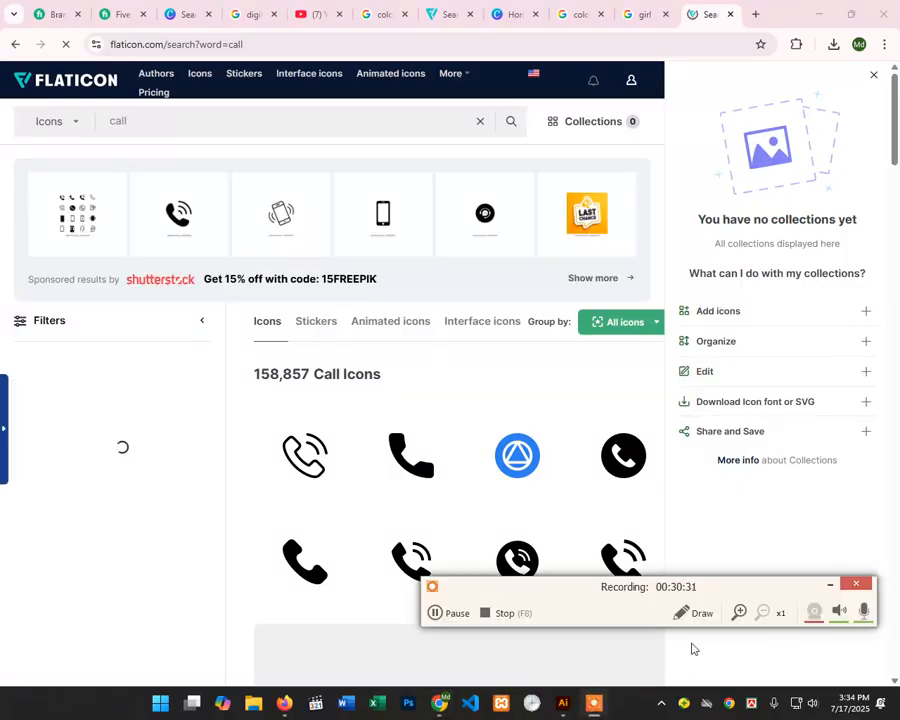
left_click(827, 585)
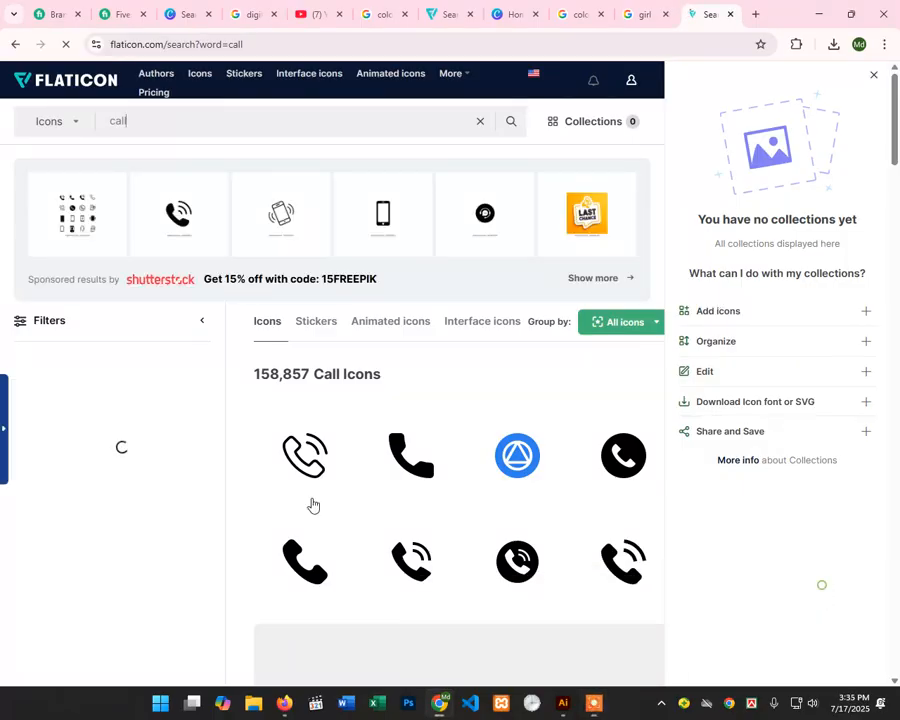
left_click(596, 472)
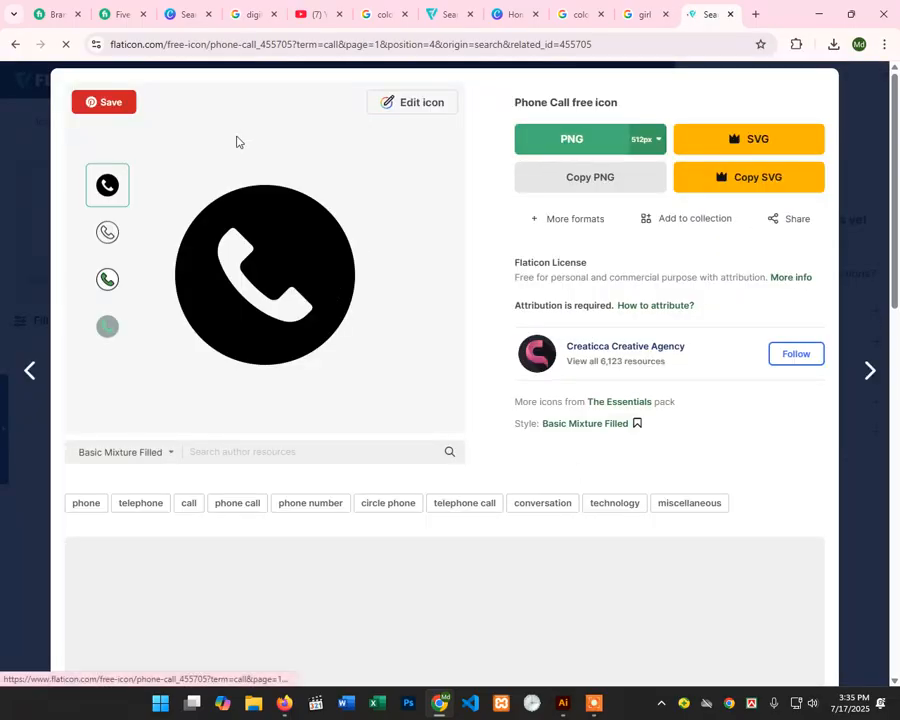
left_click(867, 367)
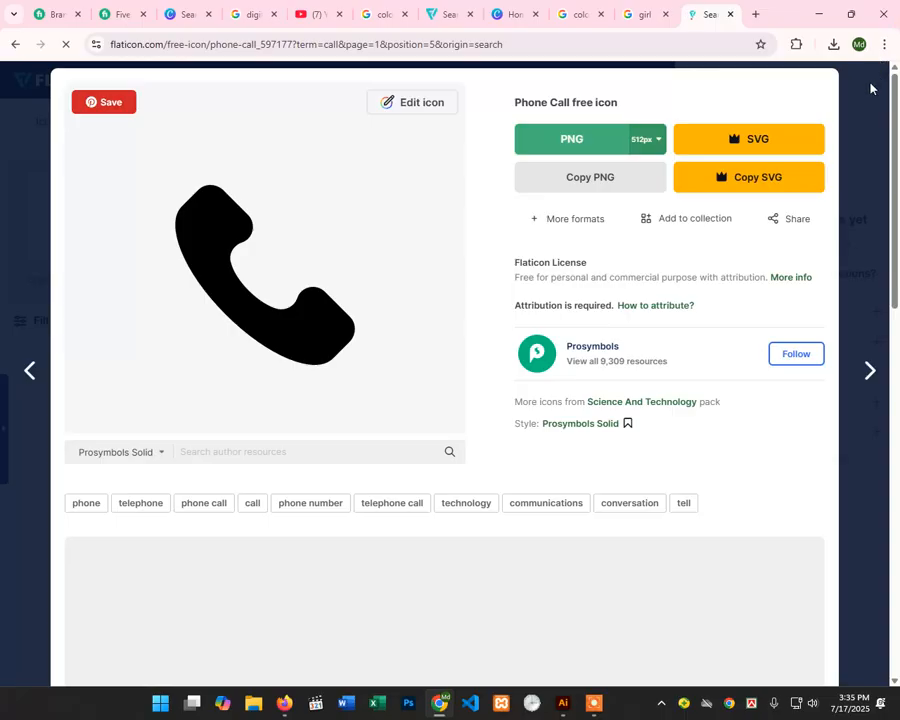
left_click(29, 372)
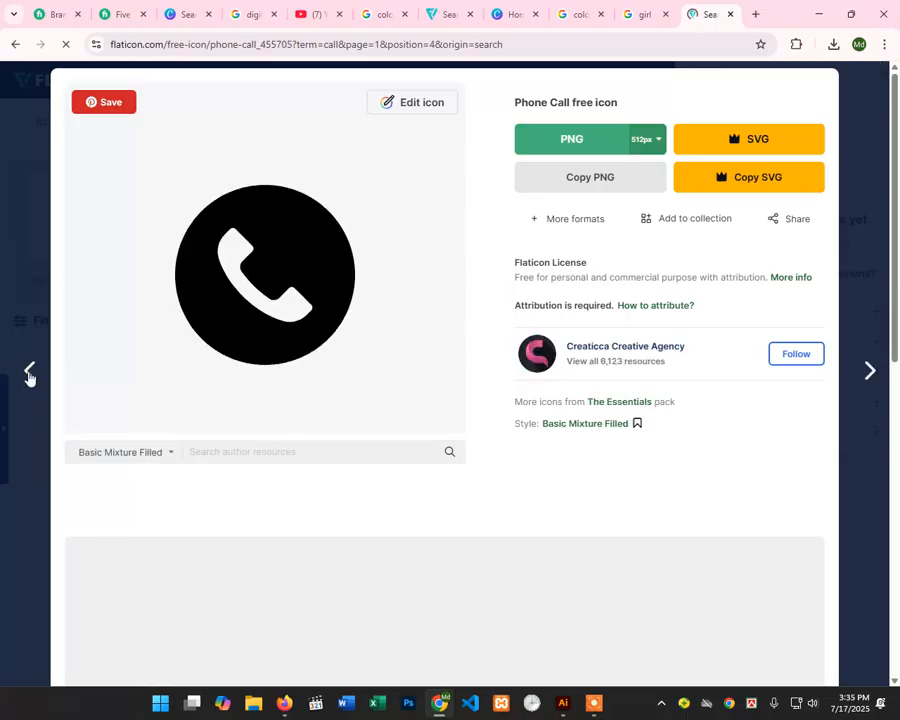
left_click(29, 374)
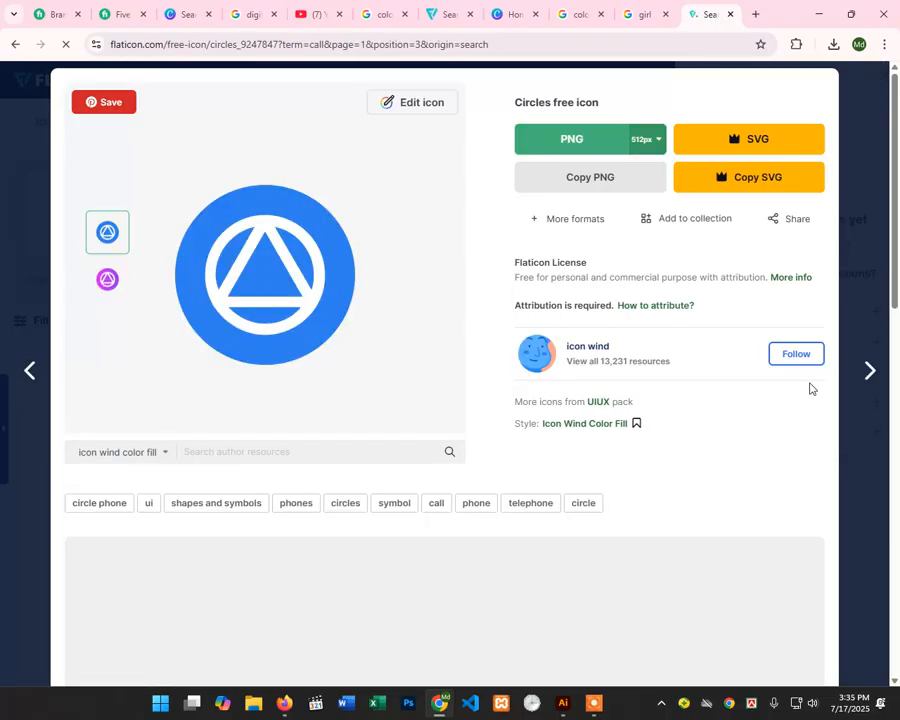
left_click(870, 371)
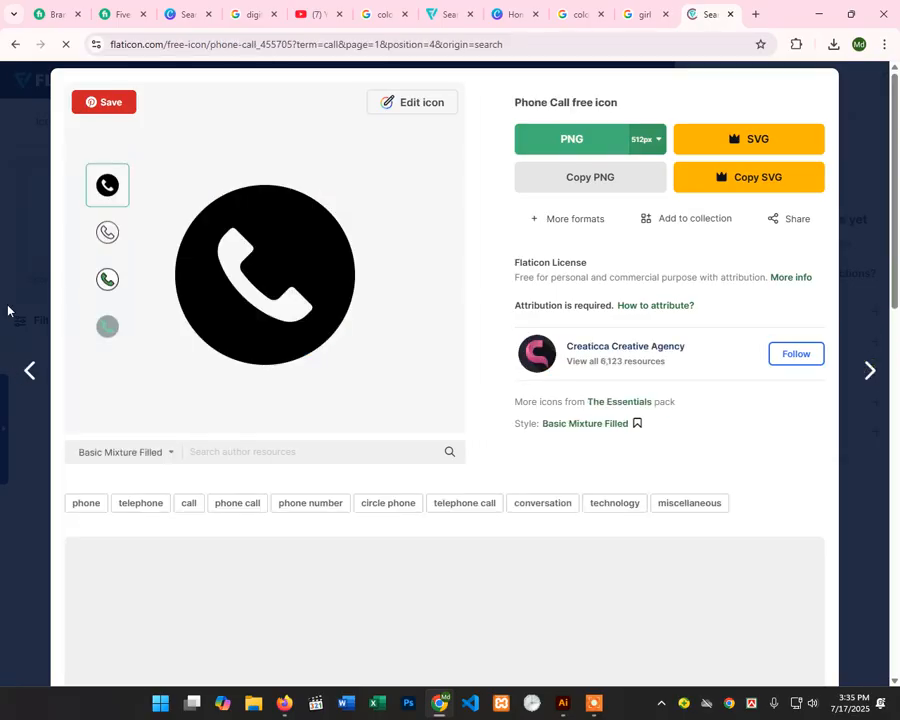
left_click(12, 44)
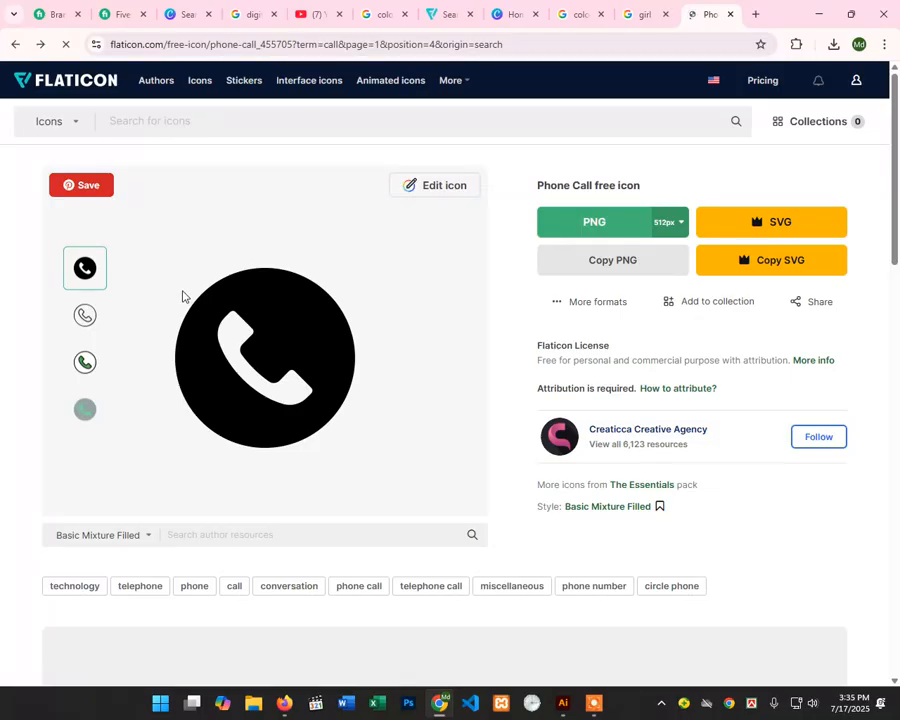
left_click(14, 44)
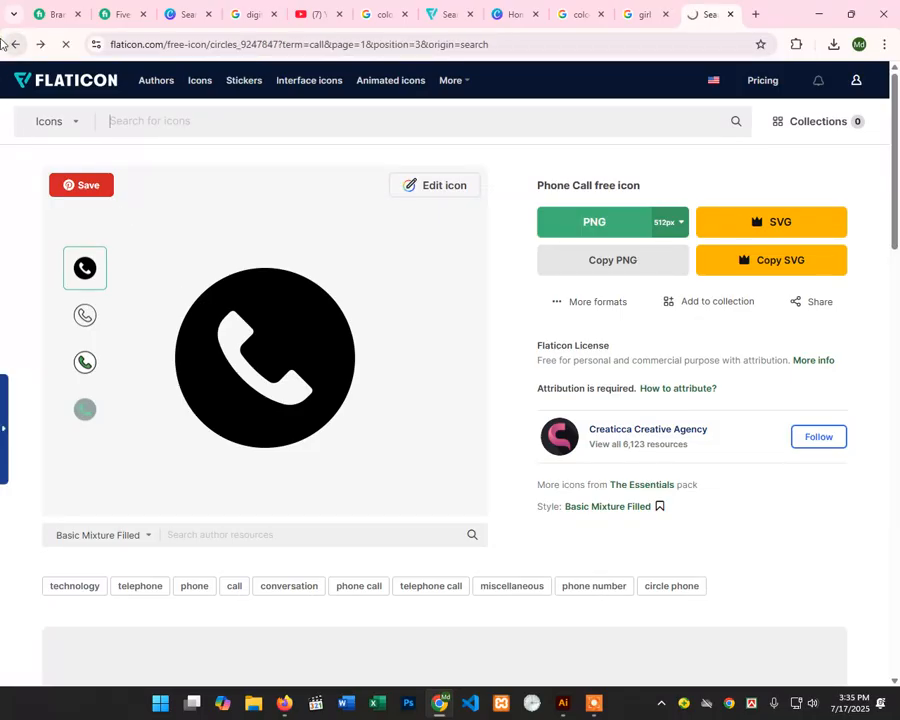
left_click(6, 43)
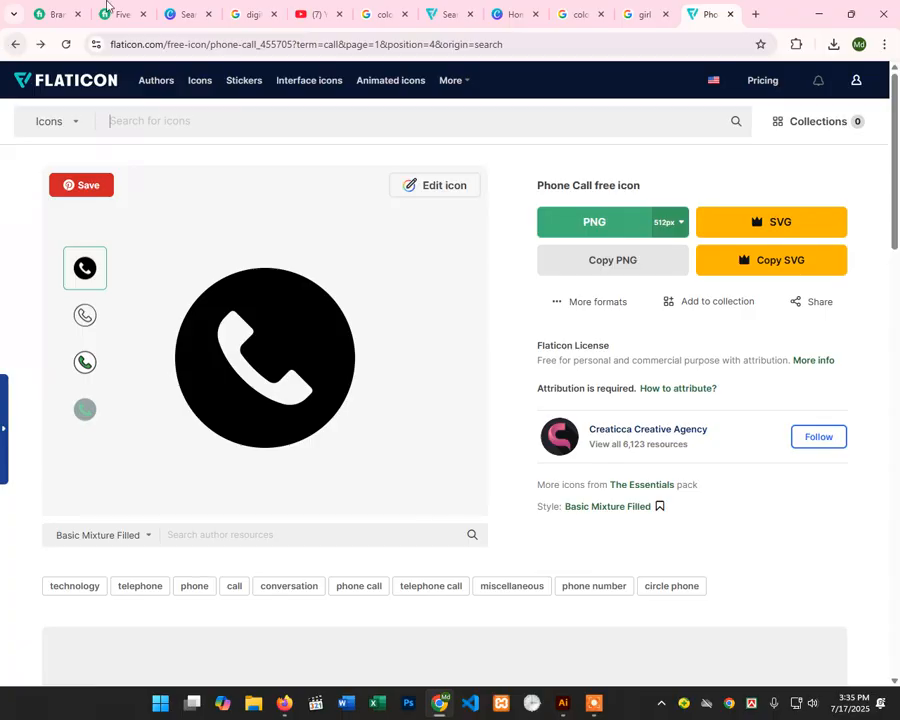
Step: Reopen the Flaticon website in a new browser tab and search its icons for "call" again
key("ctrl+t")
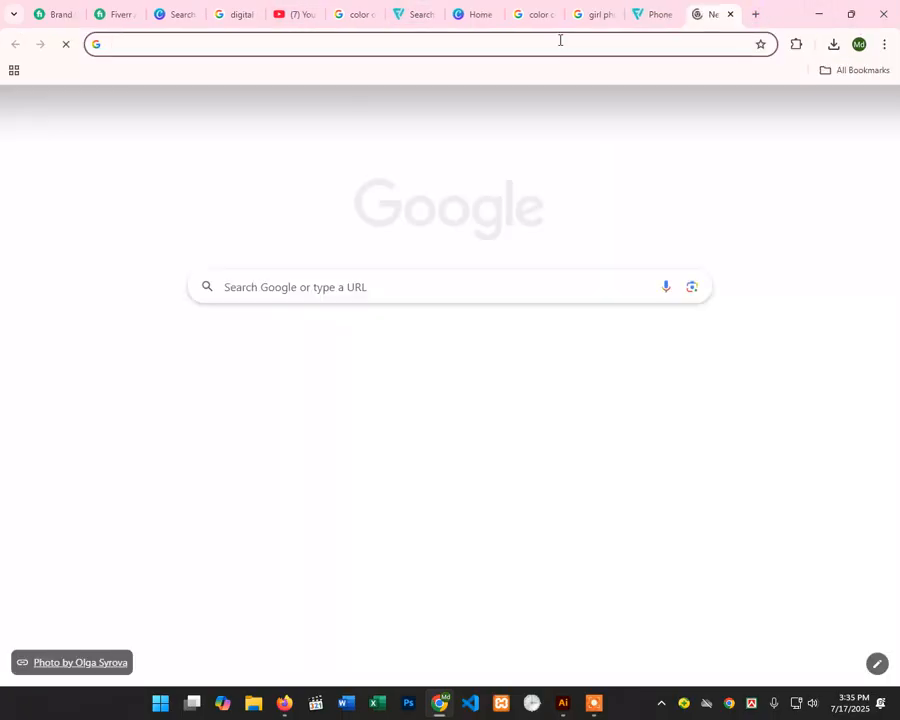
type("flat")
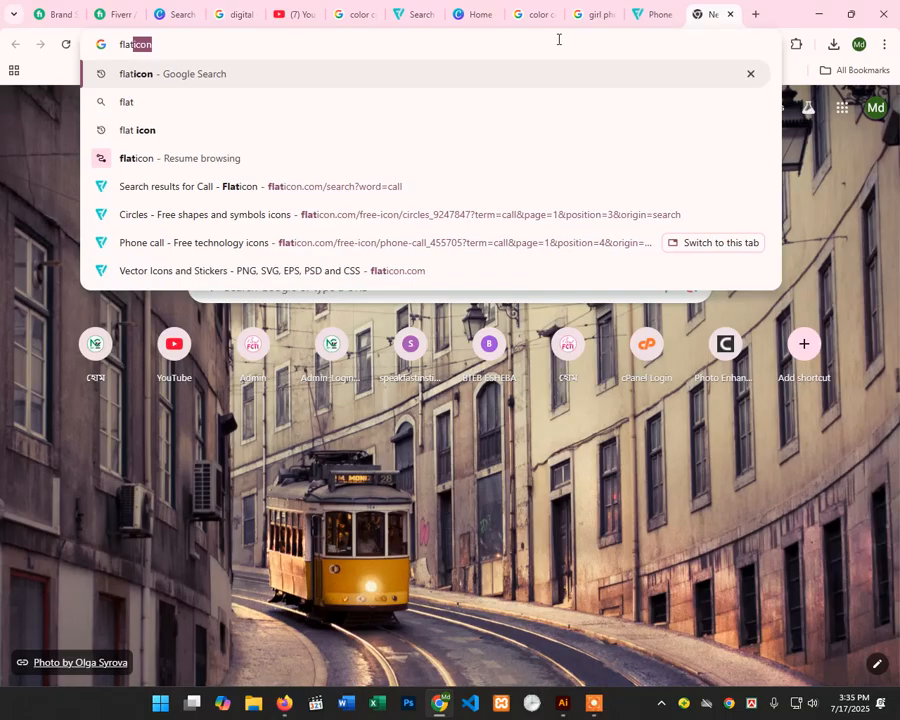
type("icon")
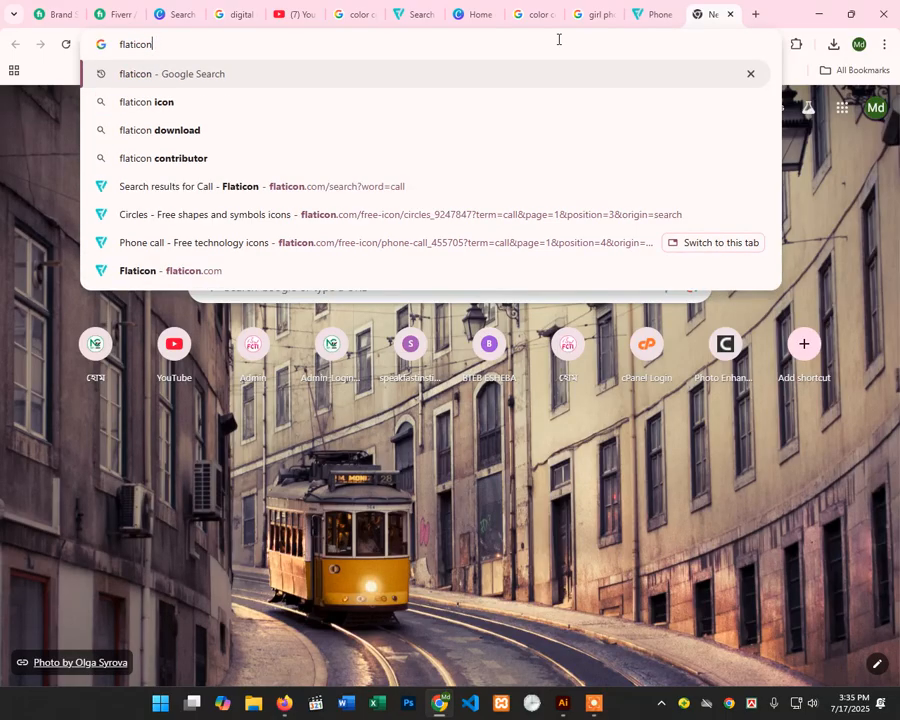
key("Return")
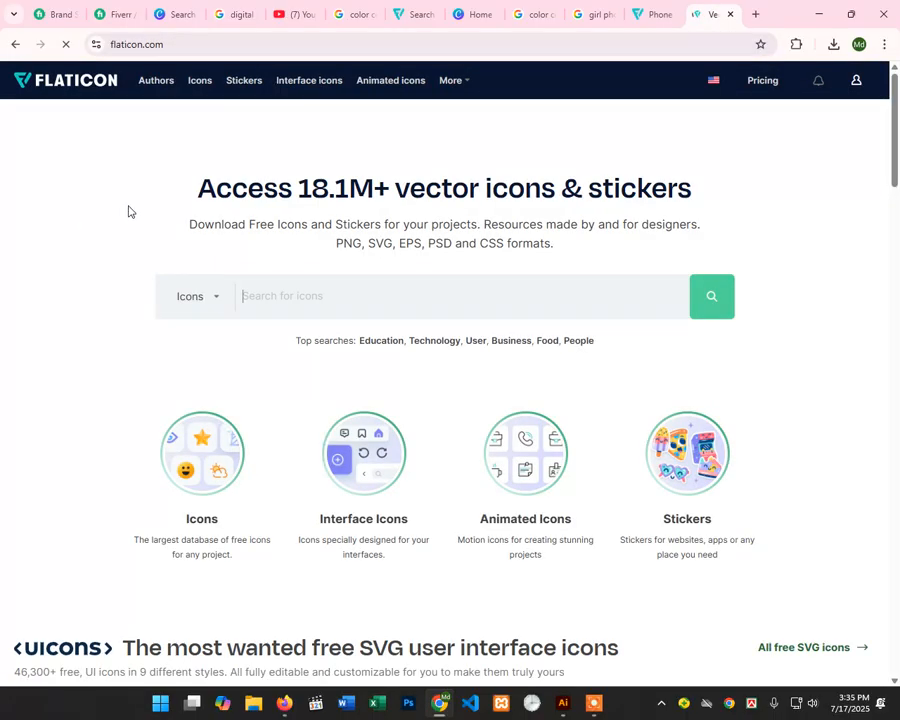
left_click(303, 294)
type("call")
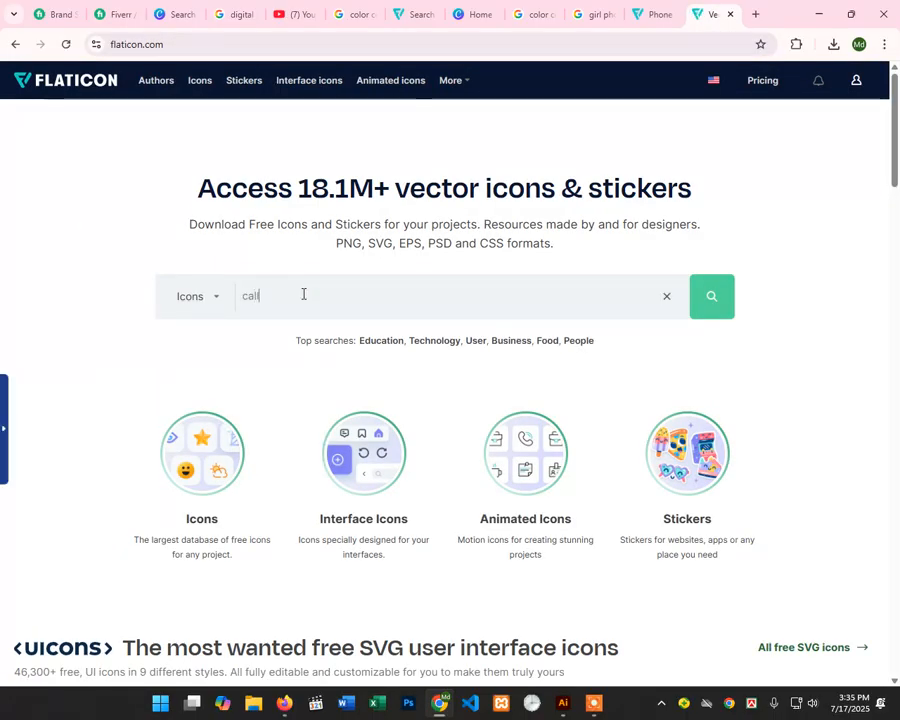
key("Return")
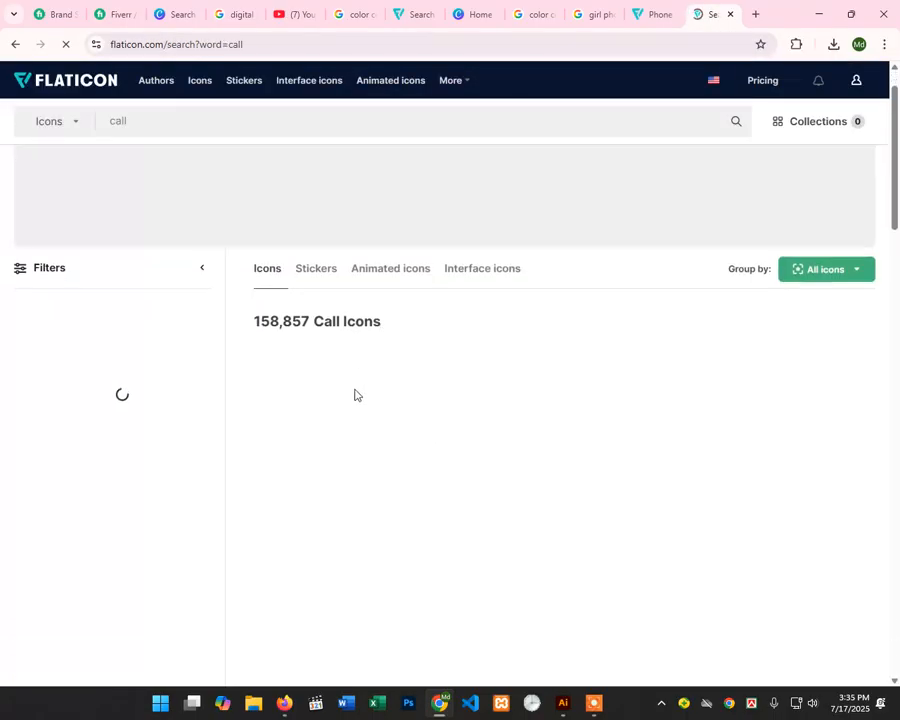
Step: Download the circular Telephone Call icon as a free PNG from the call icon results and switch back to Illustrator
scroll(355, 395, "down", 1)
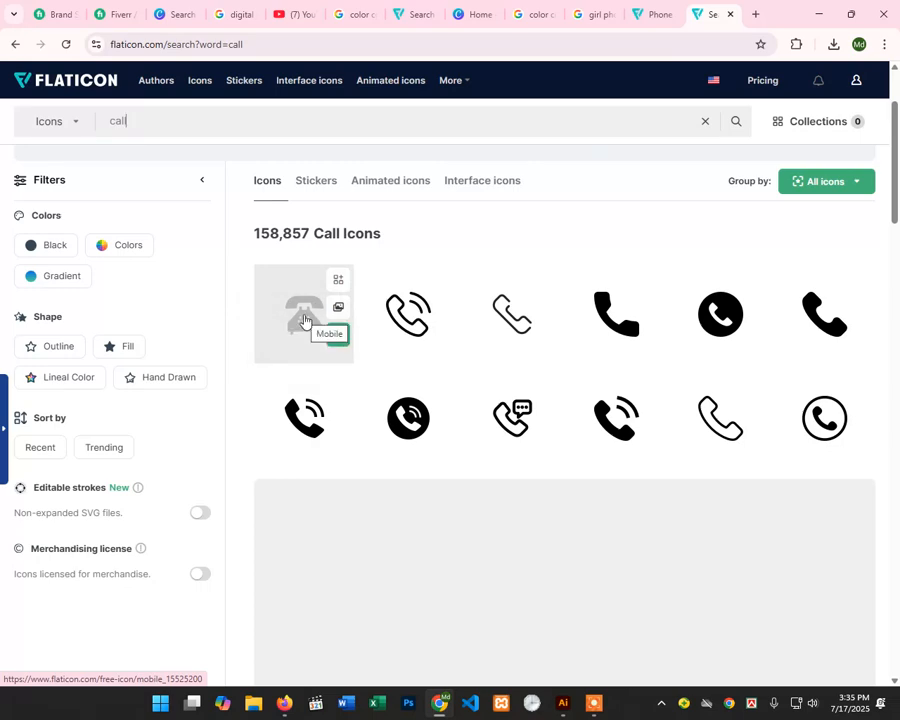
left_click(402, 418)
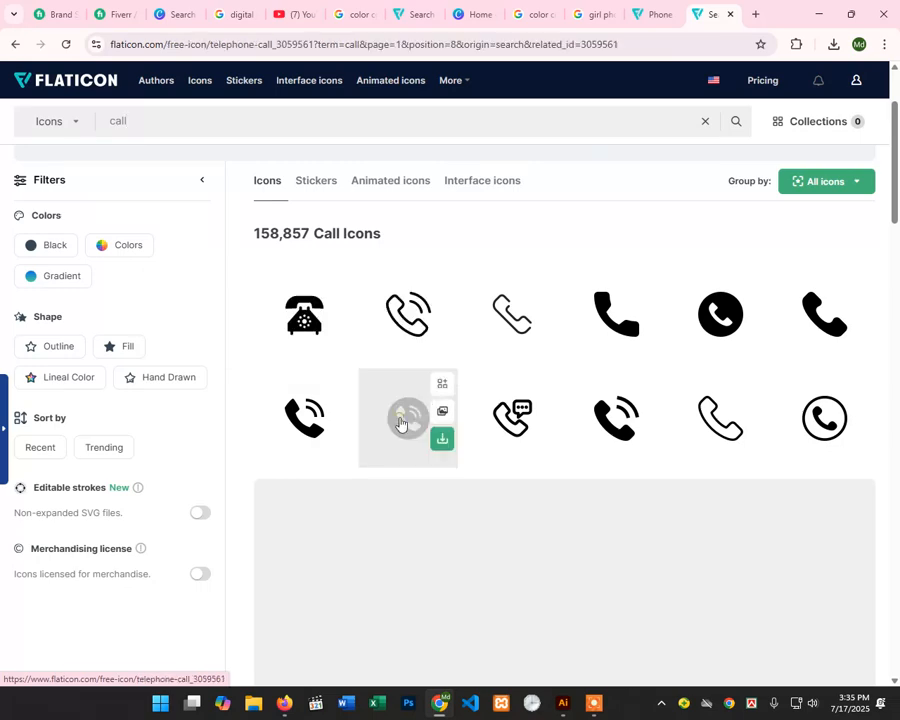
left_click(584, 142)
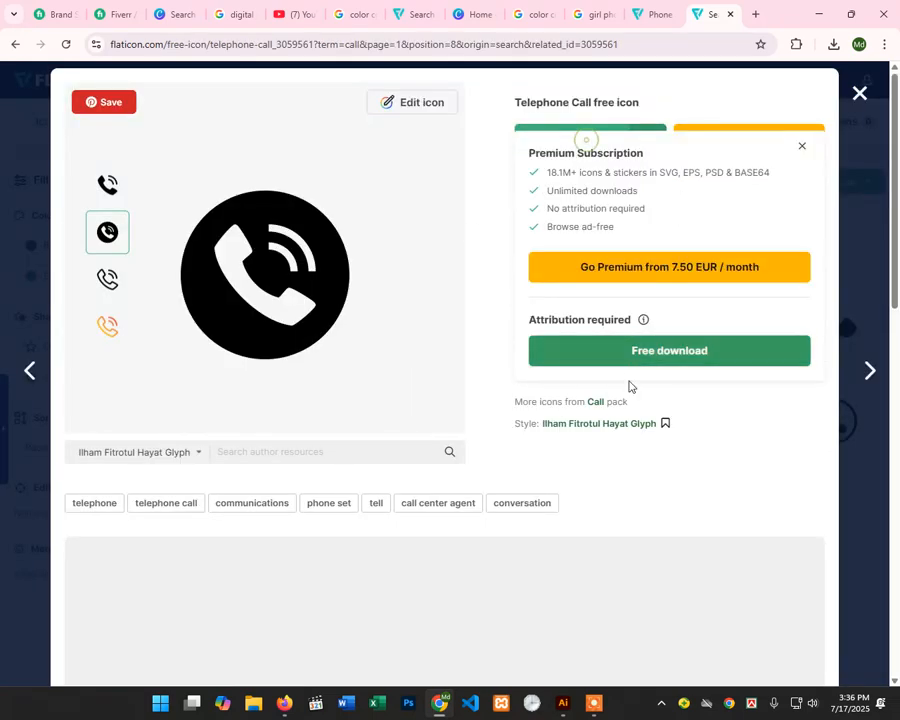
left_click(607, 344)
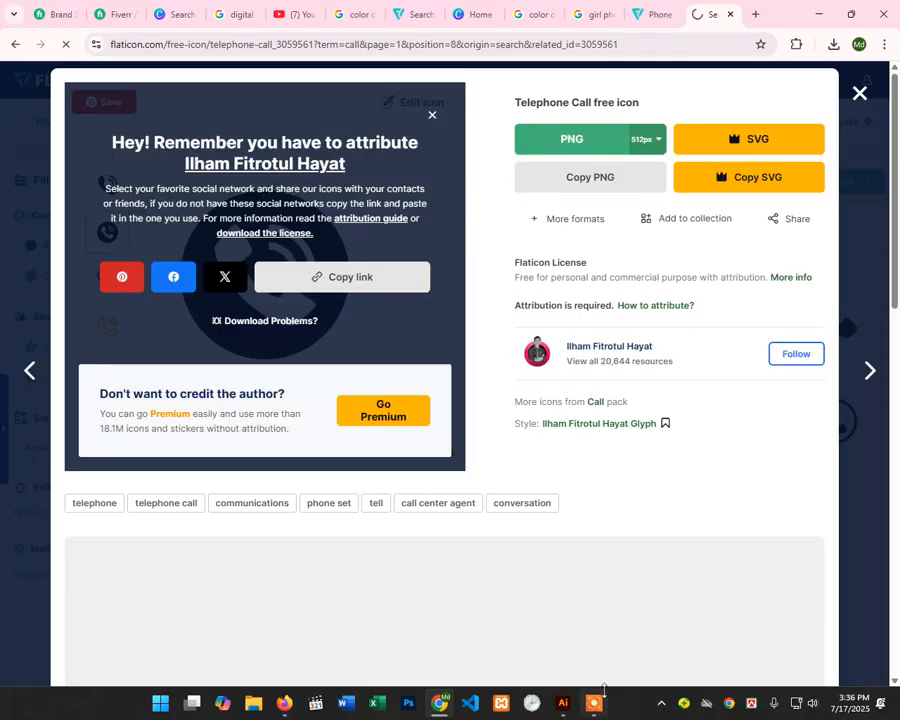
left_click(563, 706)
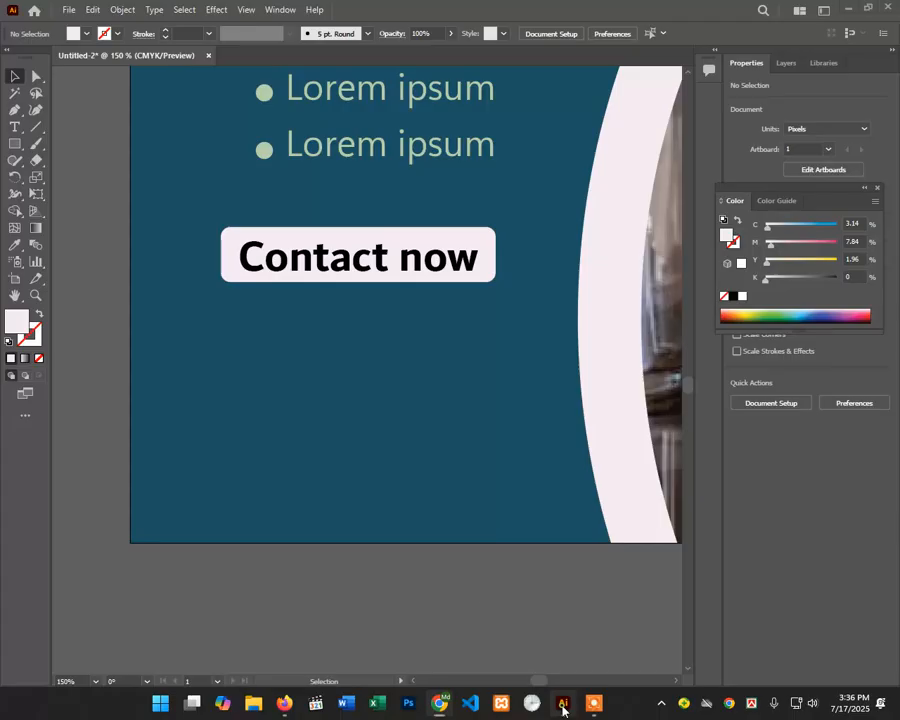
Step: Place telephone-call.png from the Downloads folder on the artboard below the "Contact now" button
left_click(78, 9)
left_click(122, 262)
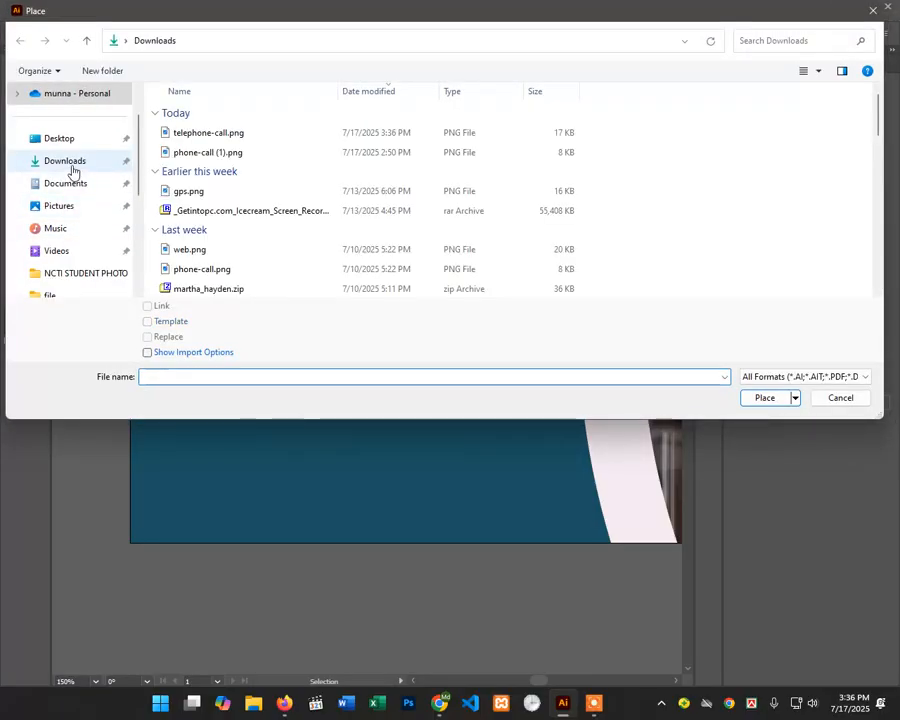
left_click(71, 166)
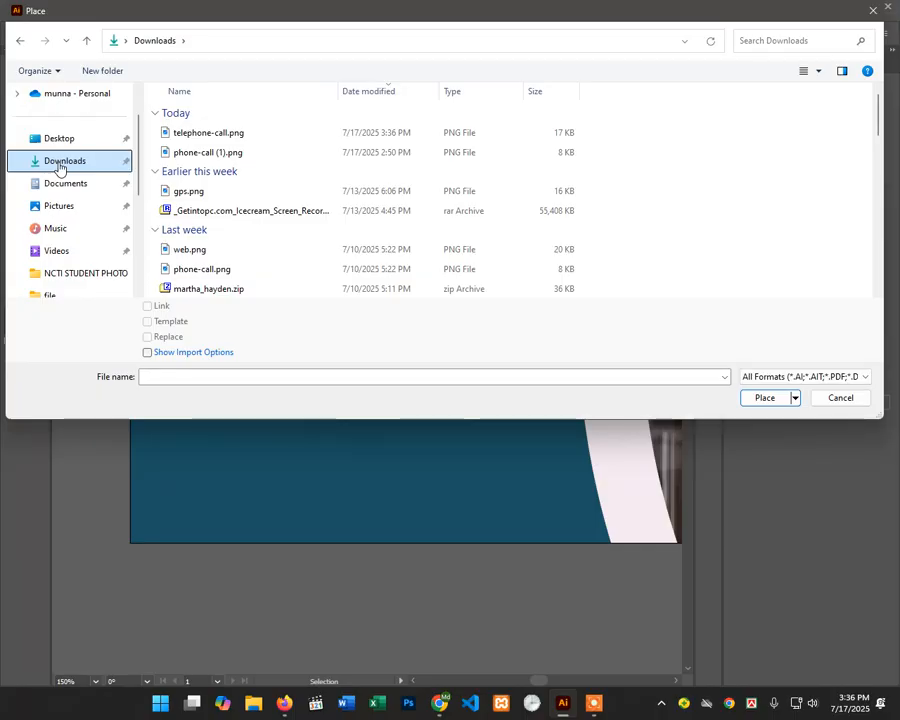
double_click(188, 138)
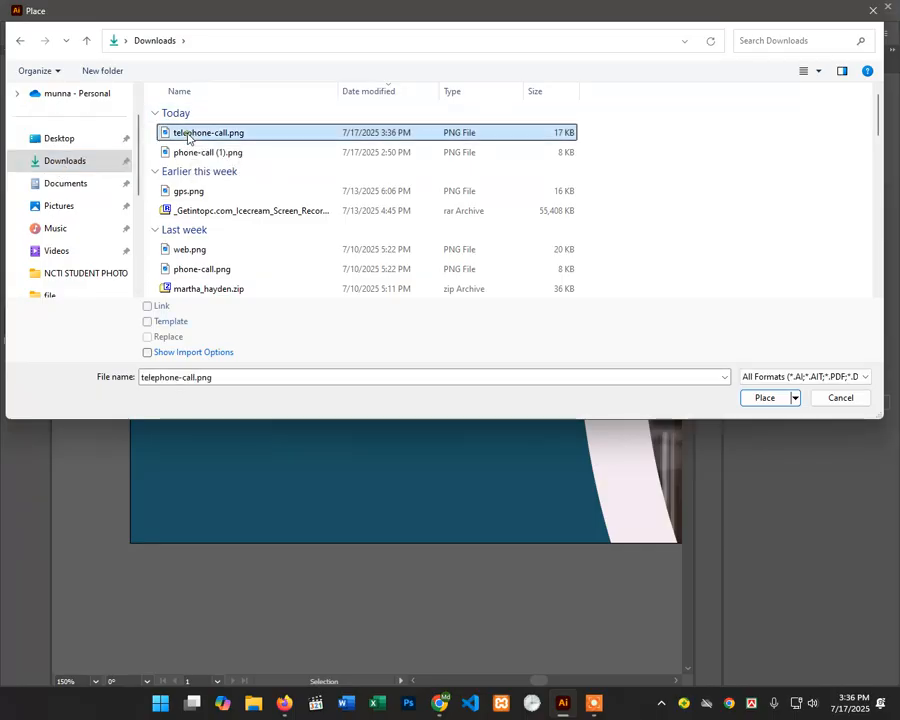
left_click(218, 350)
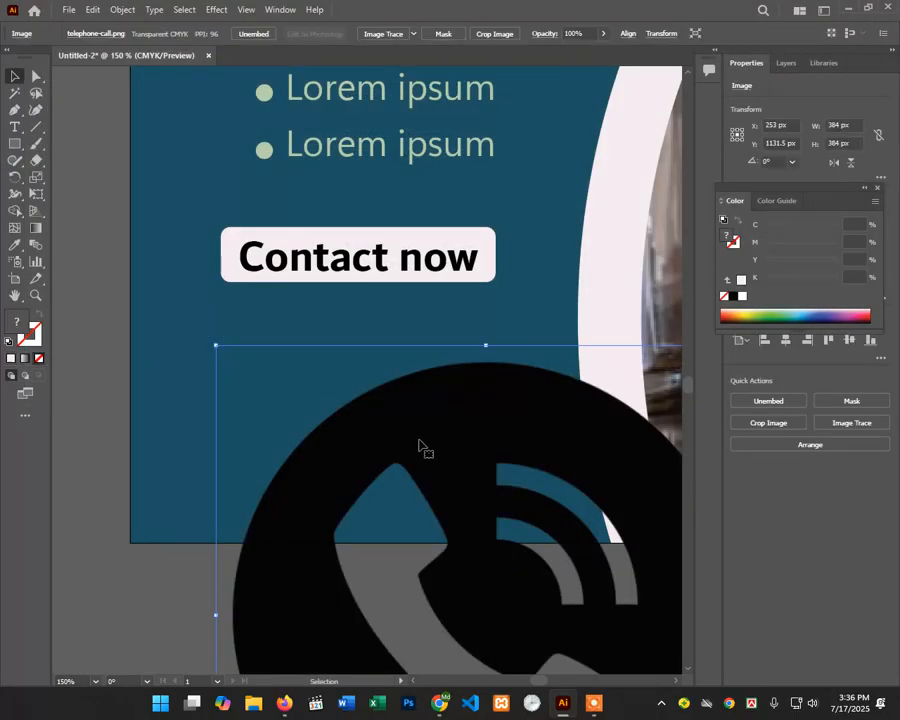
Step: Shrink the placed phone icon to about 22 px and move it below the start of the "Contact now" button
left_click_drag(422, 446, 238, 158)
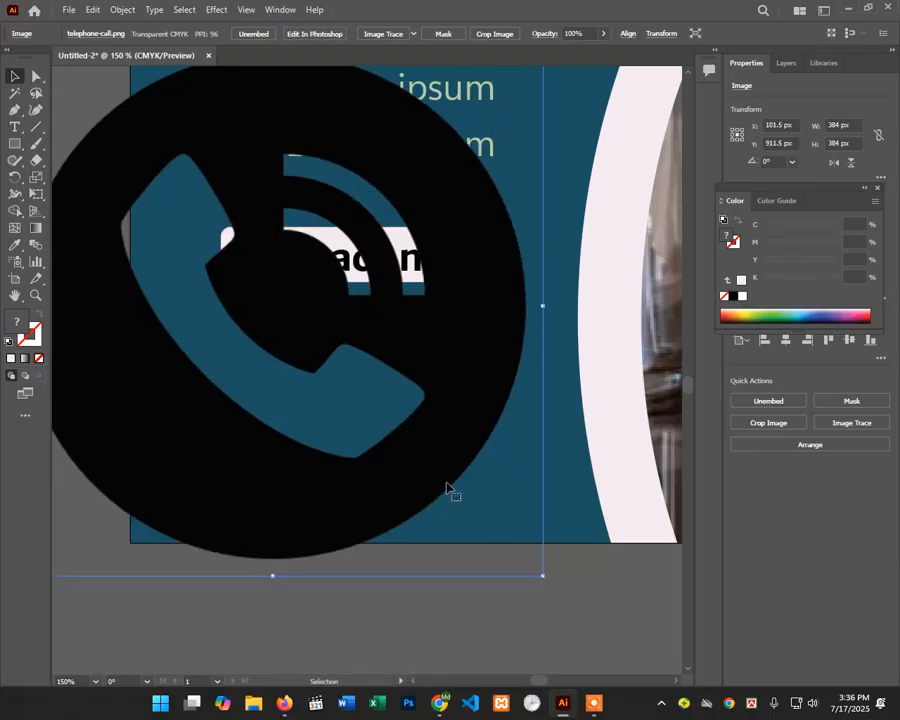
left_click_drag(544, 580, 327, 328)
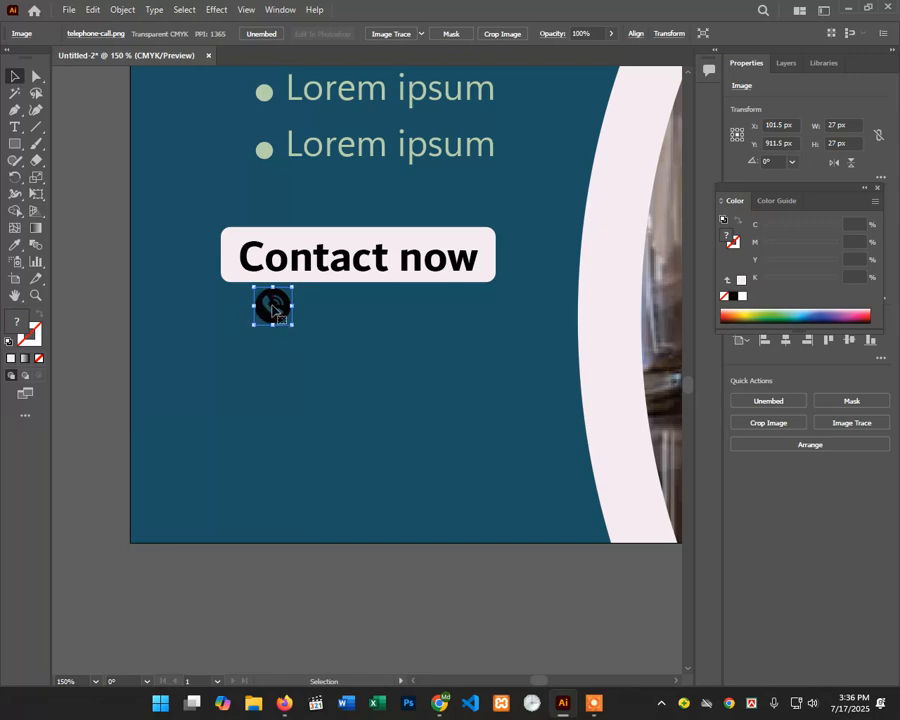
left_click_drag(276, 310, 221, 374)
left_click(282, 352)
left_click(218, 365)
left_click(263, 382)
Step: Trace the small phone icon with the Sketched Art preset and expand the tracing into editable paths
left_click(341, 357)
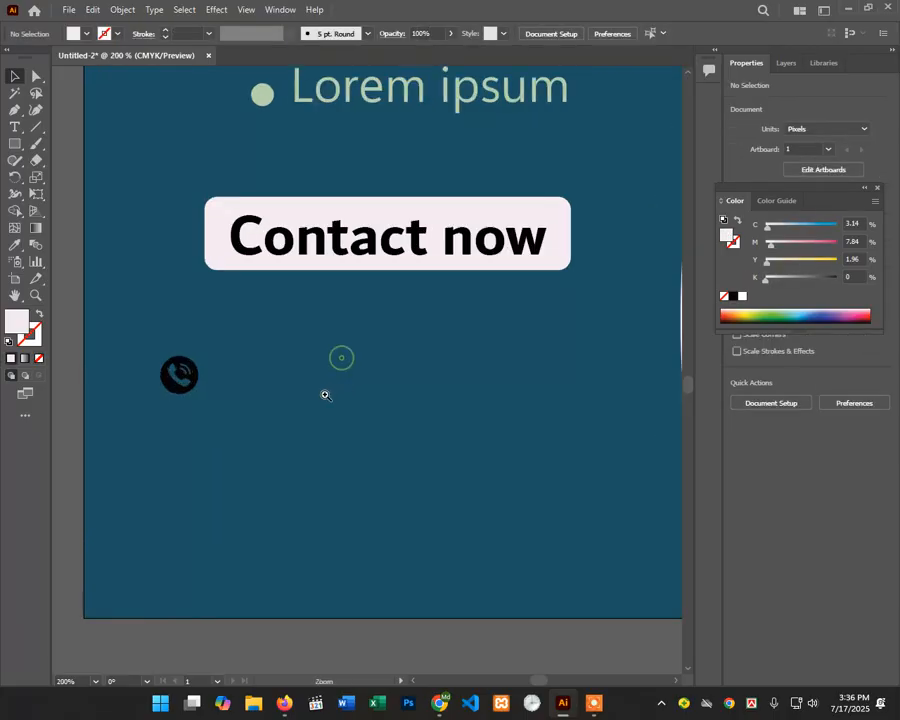
left_click(325, 395)
key("v")
left_click(196, 328)
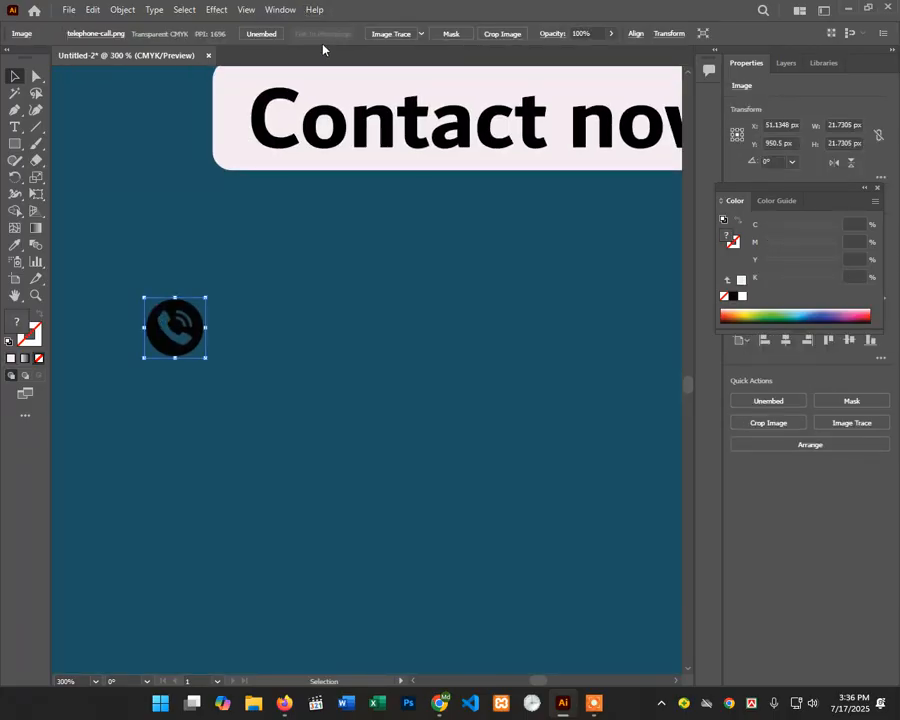
left_click(421, 34)
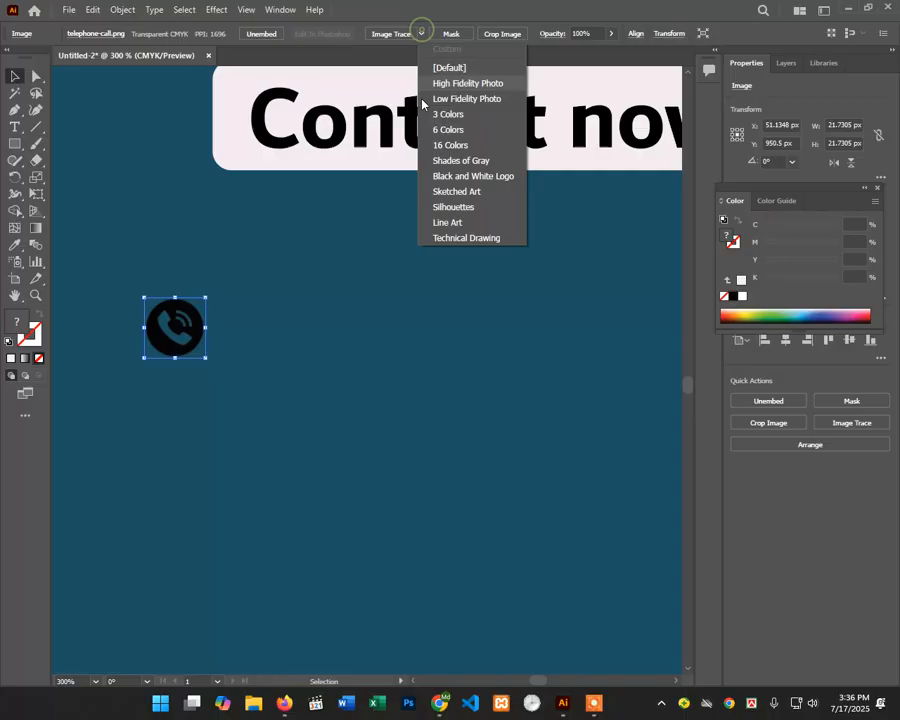
left_click(445, 193)
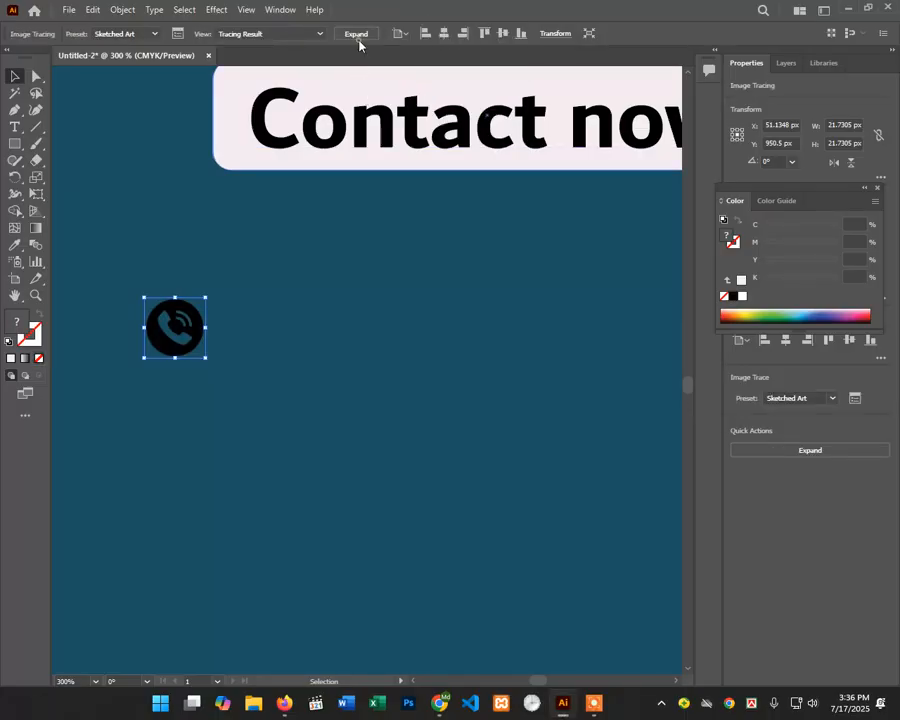
left_click(358, 35)
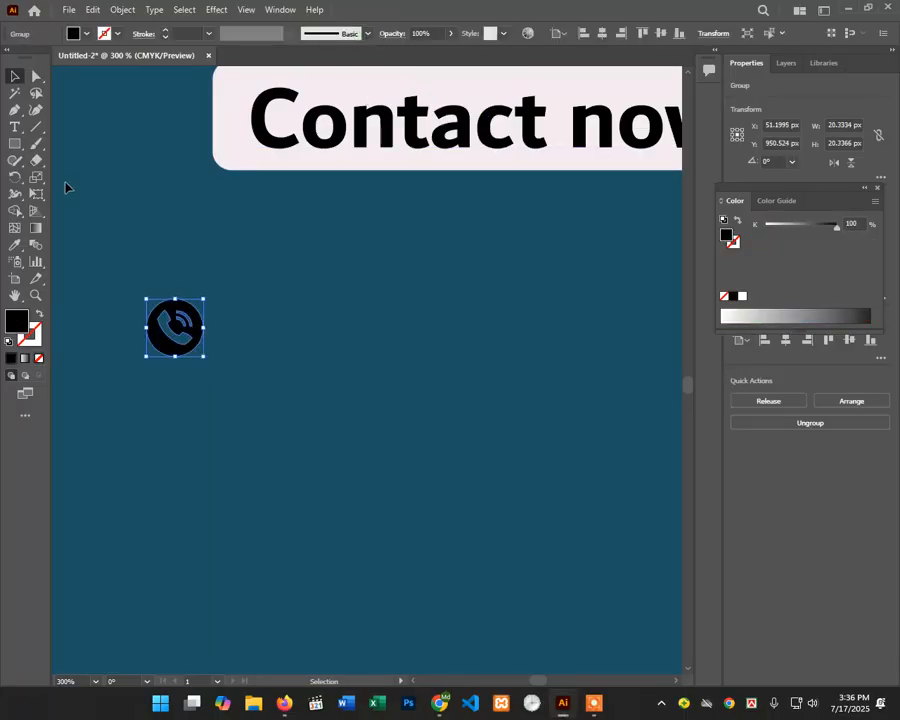
Step: Recolor the expanded phone icon with the "Contact now" button's pale fill using the Eyedropper, and deselect it
left_click(15, 245)
left_click(224, 87)
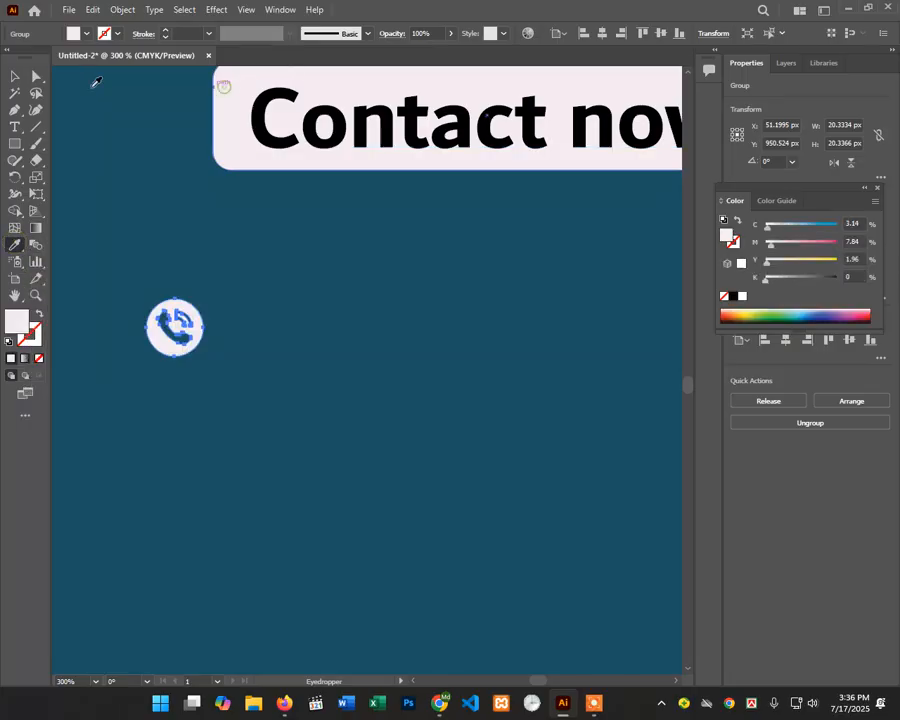
left_click(22, 78)
left_click(249, 244)
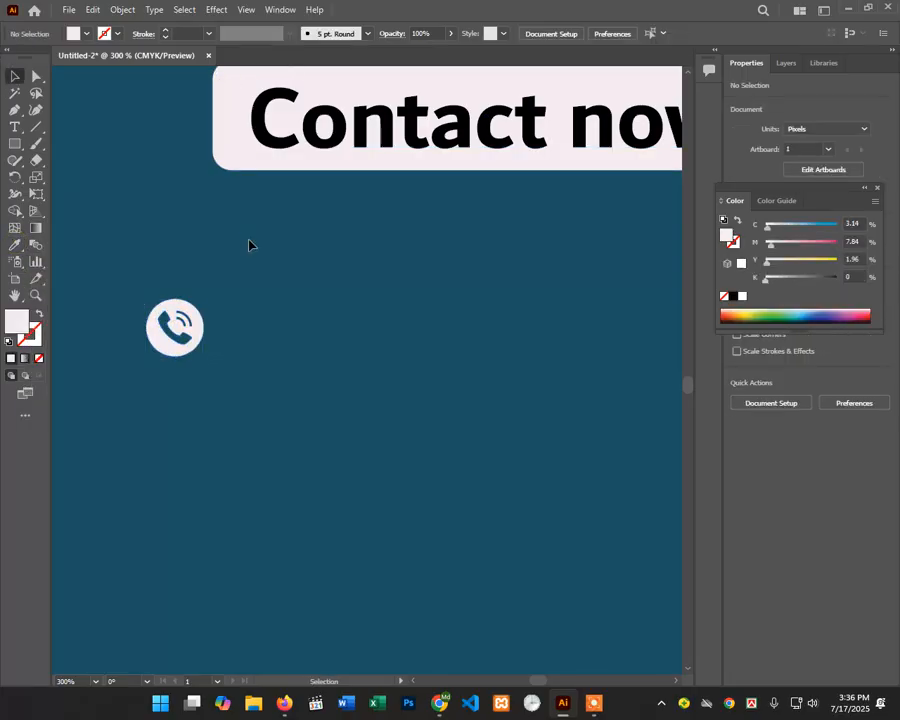
Step: Delete the recolored phone icon from the artboard
scroll(237, 244, "up", 2)
scroll(237, 244, "down", 4)
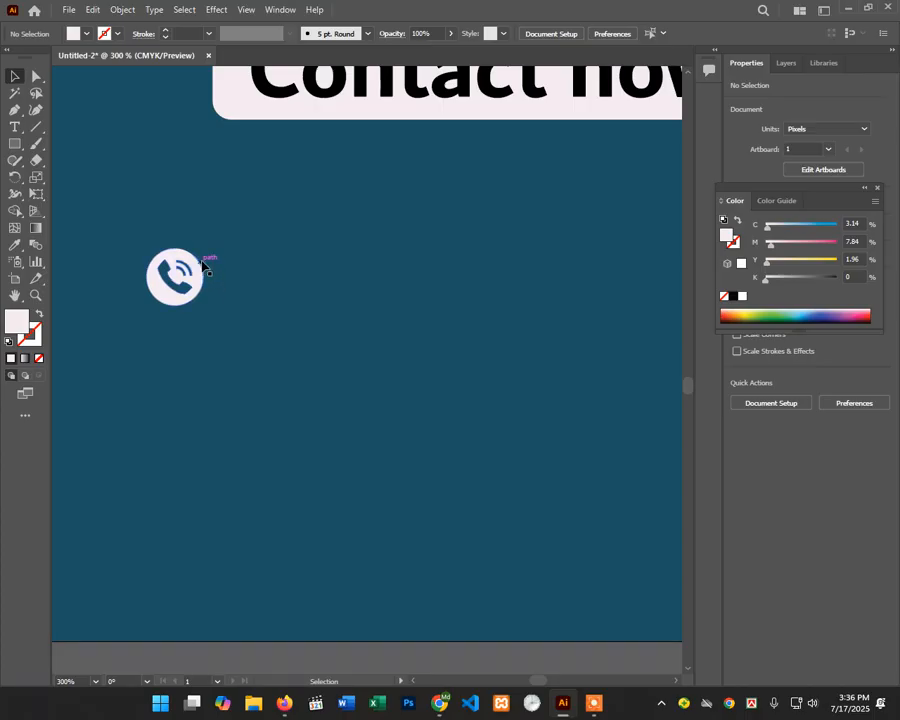
left_click_drag(252, 246, 134, 300)
key("Delete")
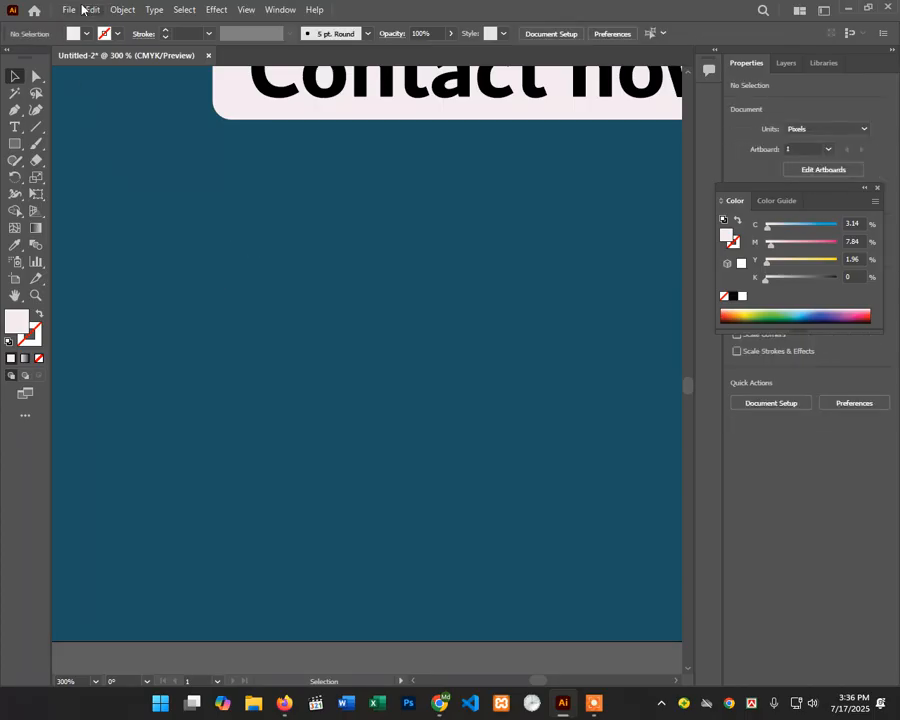
Step: Place telephone-call.png from the Downloads folder again in the empty area below the "Contact now" button
left_click(69, 9)
left_click(149, 250)
left_click(69, 9)
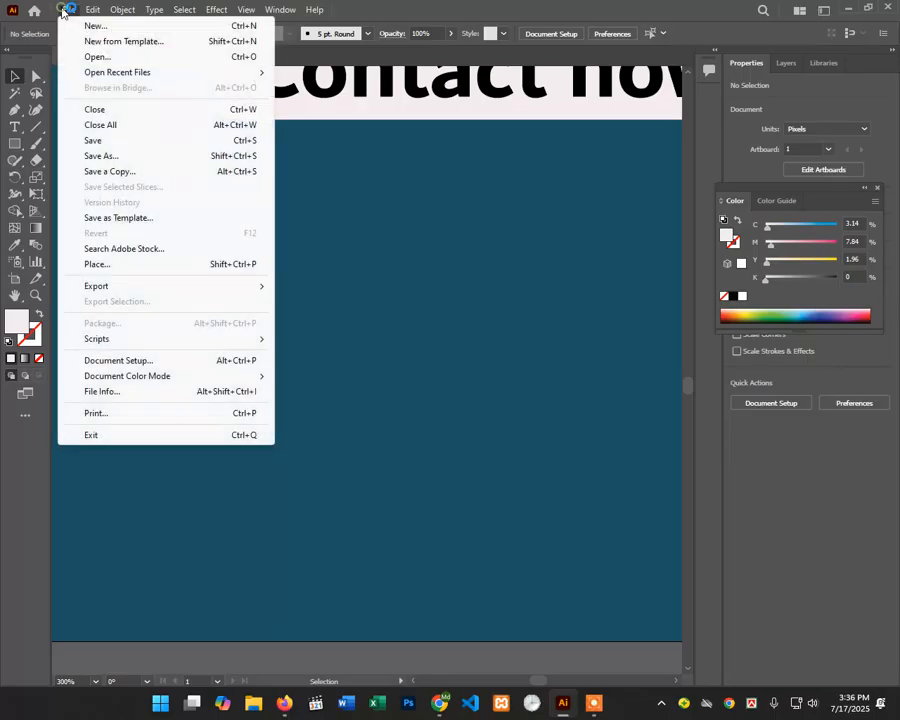
left_click(117, 263)
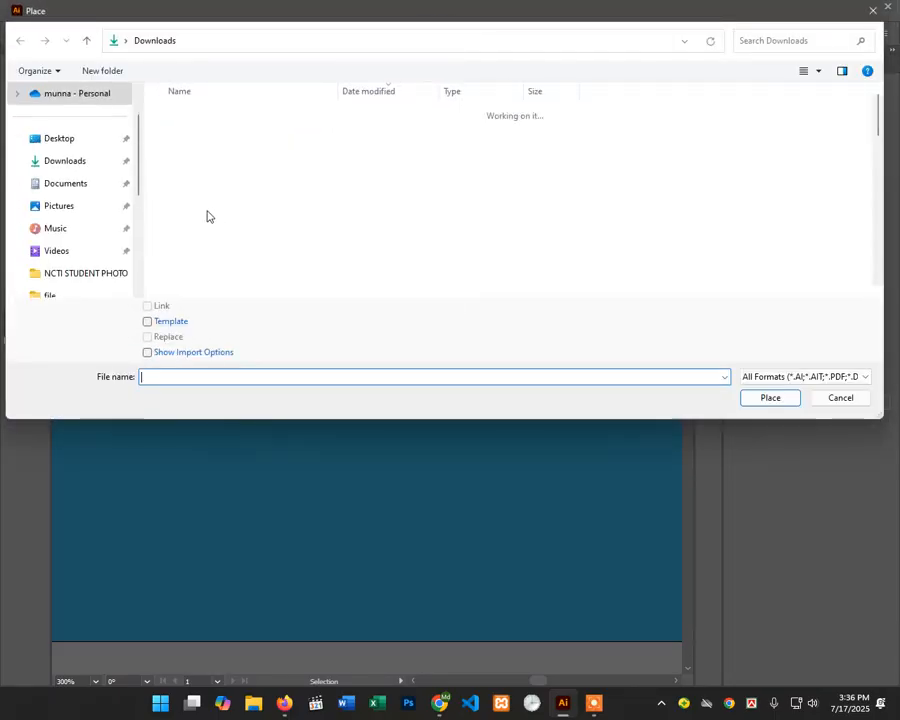
left_click(80, 163)
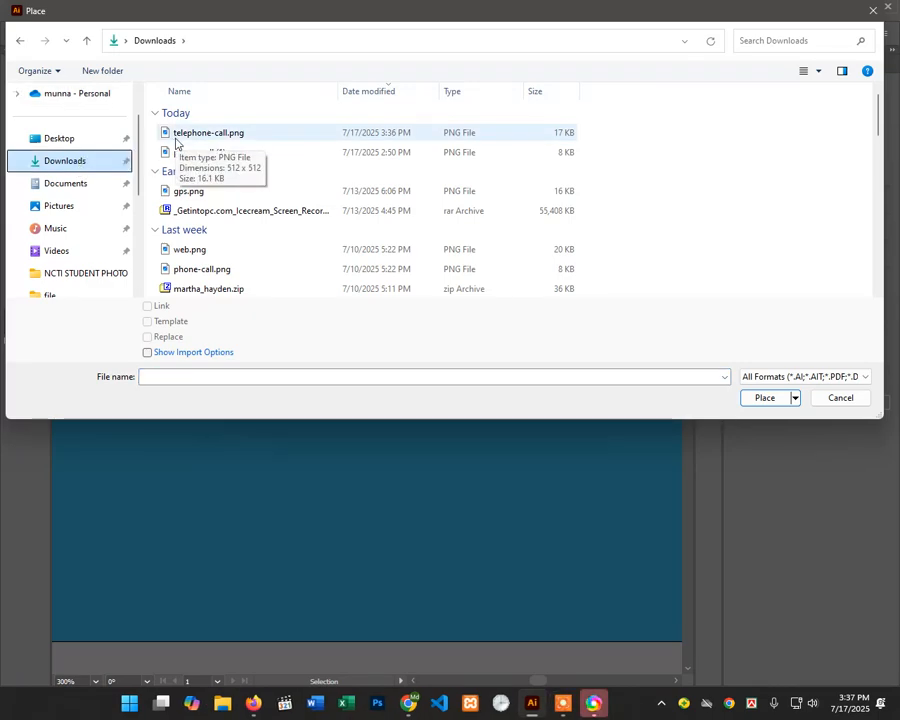
double_click(177, 142)
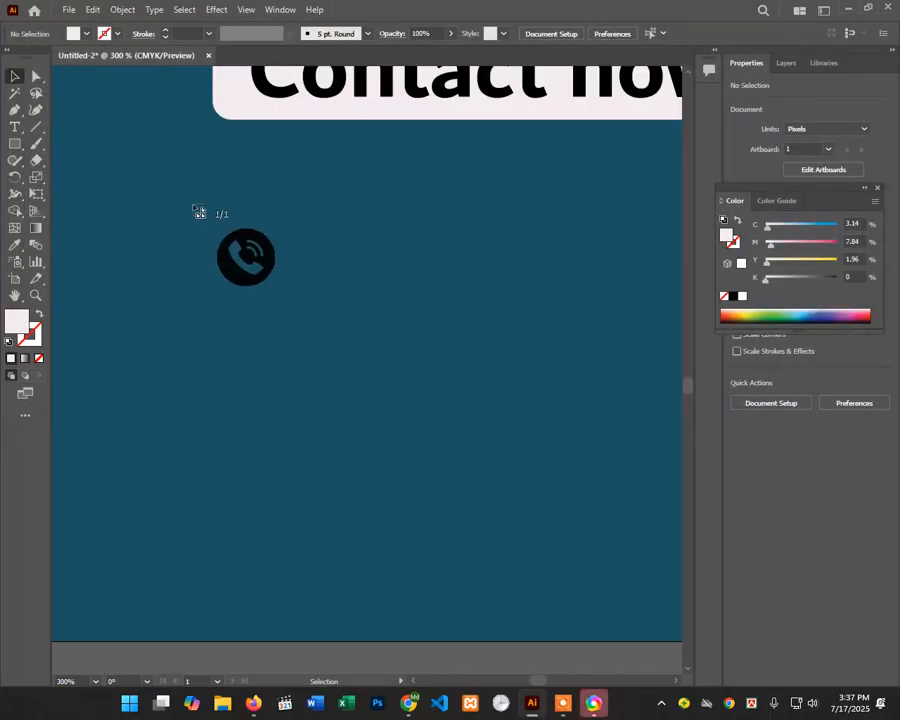
left_click(196, 214)
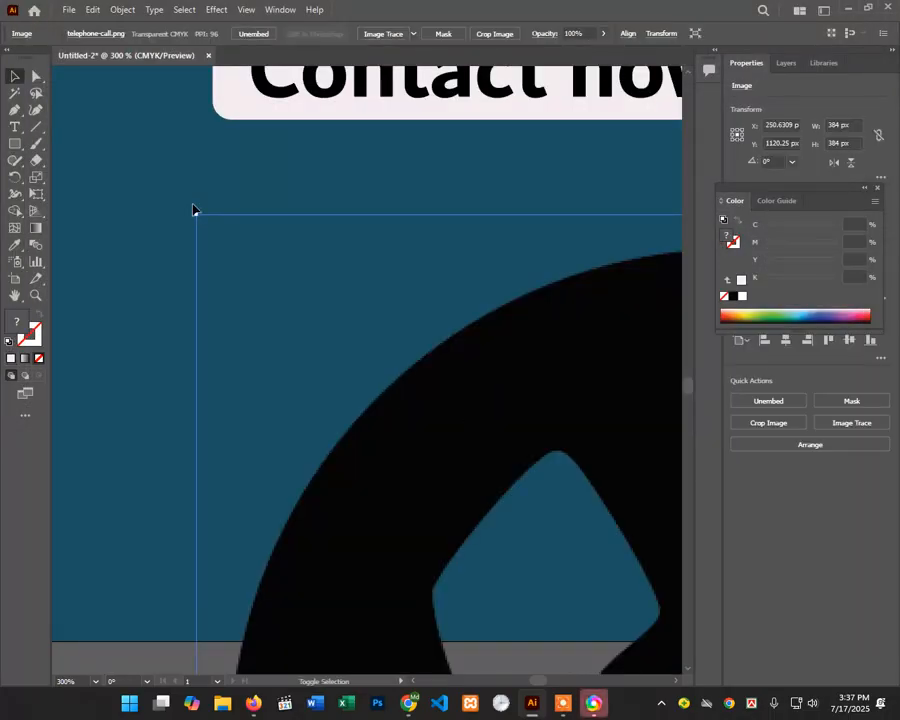
Step: Shrink the newly placed phone icon to 24 px and position it near the artboard's left edge, below the button
left_click_drag(194, 210, 445, 491)
left_click_drag(596, 600, 332, 274)
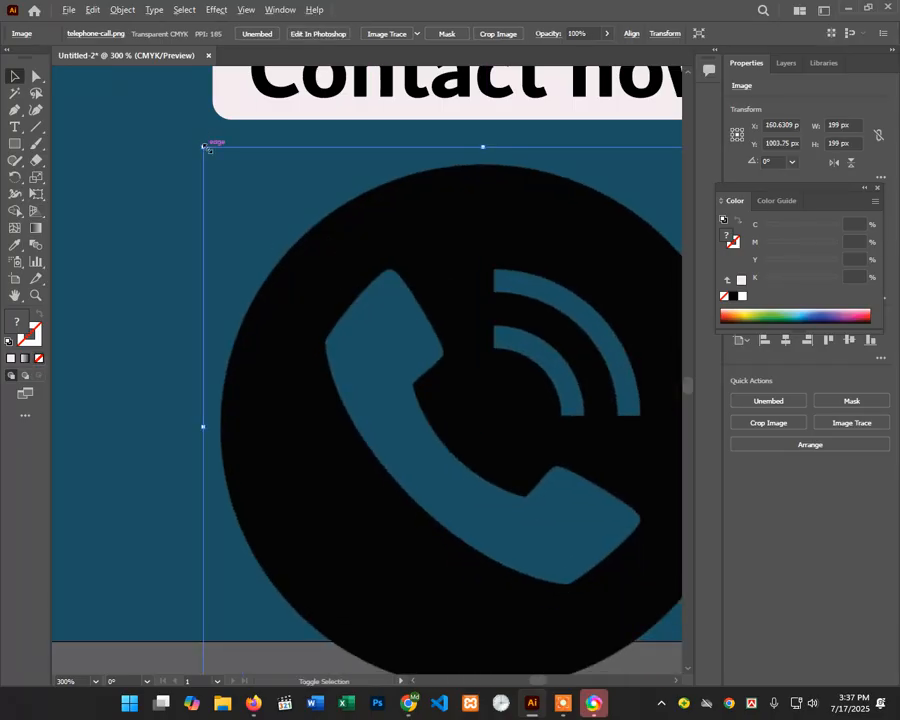
left_click_drag(205, 147, 130, 285)
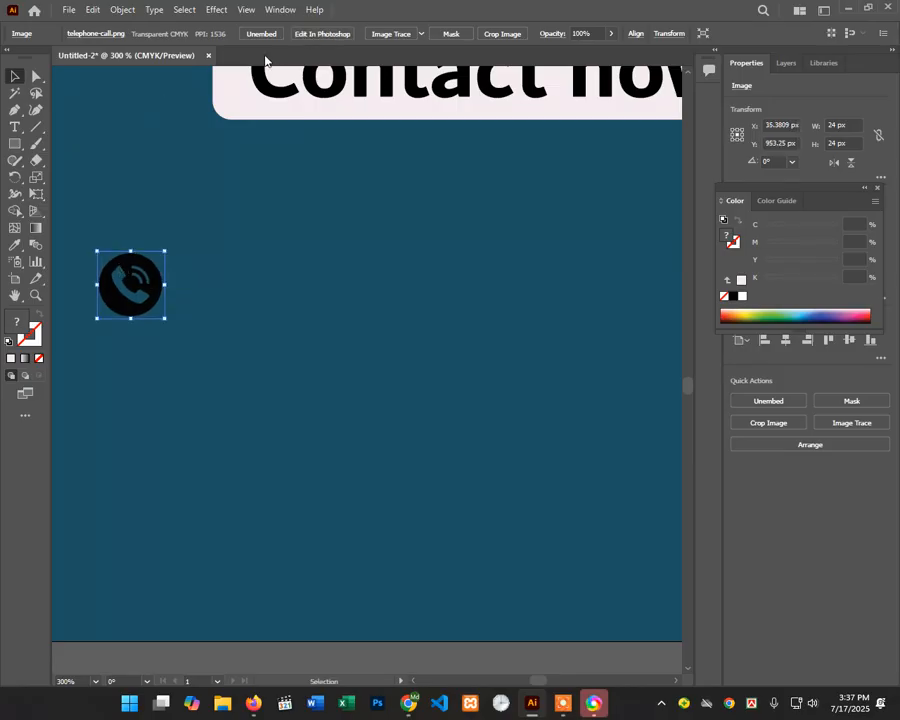
Step: Apply Image Trace with the Sketched Art preset to the 24 px phone icon and expand the result
left_click(423, 37)
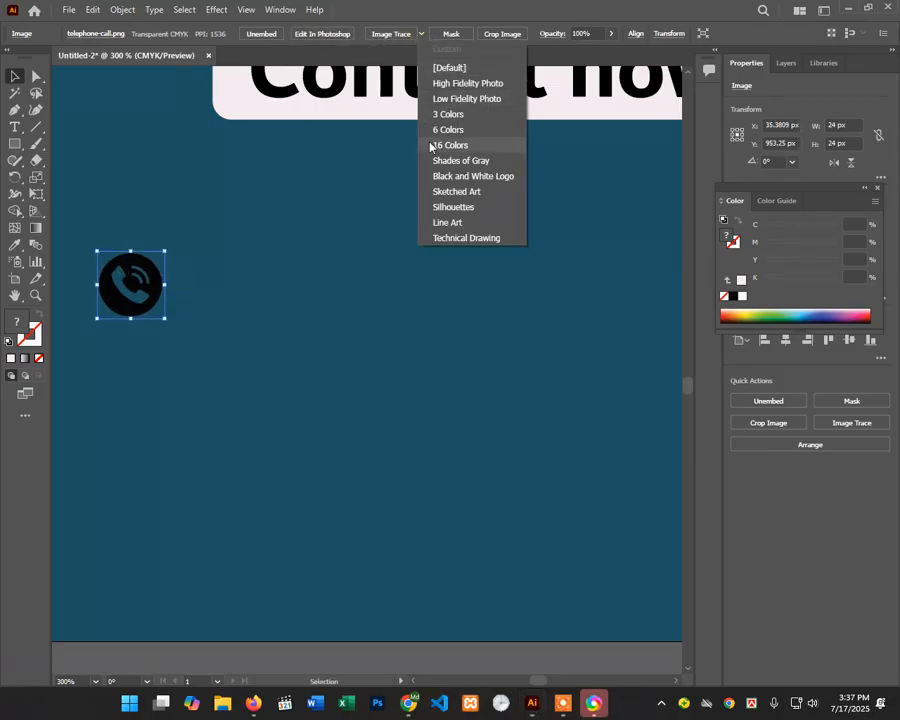
left_click(443, 191)
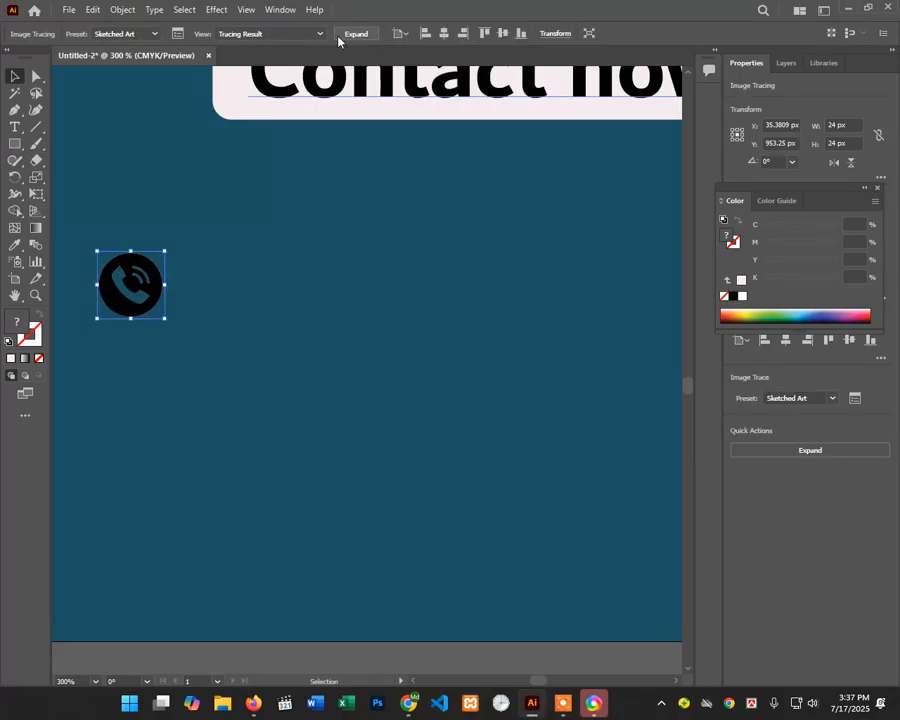
left_click(338, 34)
Step: Sample the "Contact now" button's pale fill onto the traced phone icon with the Eyedropper, and deselect the icon
left_click(17, 242)
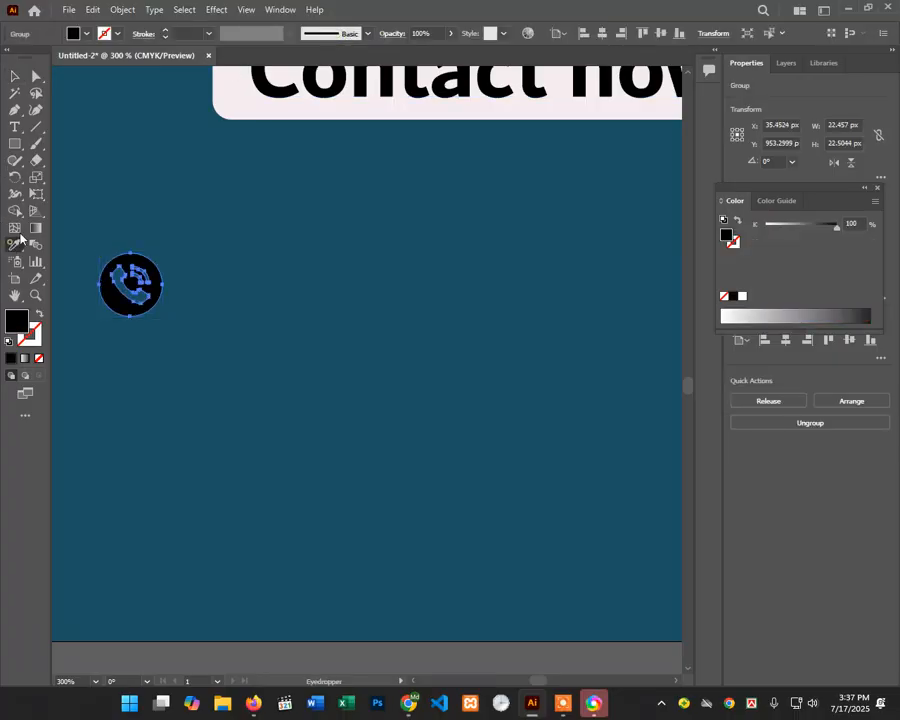
left_click(217, 87)
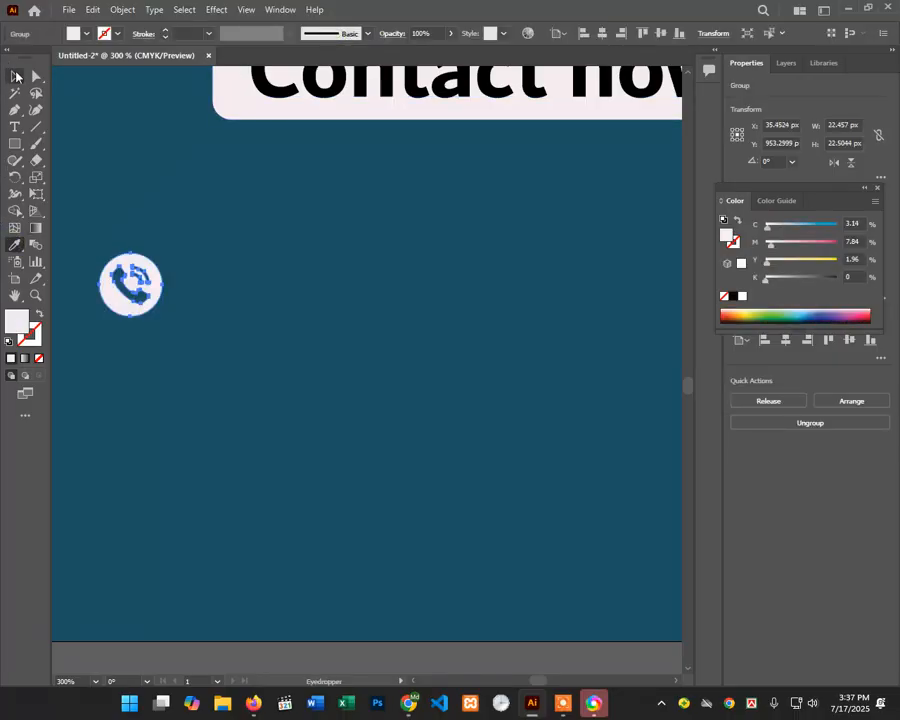
left_click(15, 78)
left_click(274, 230)
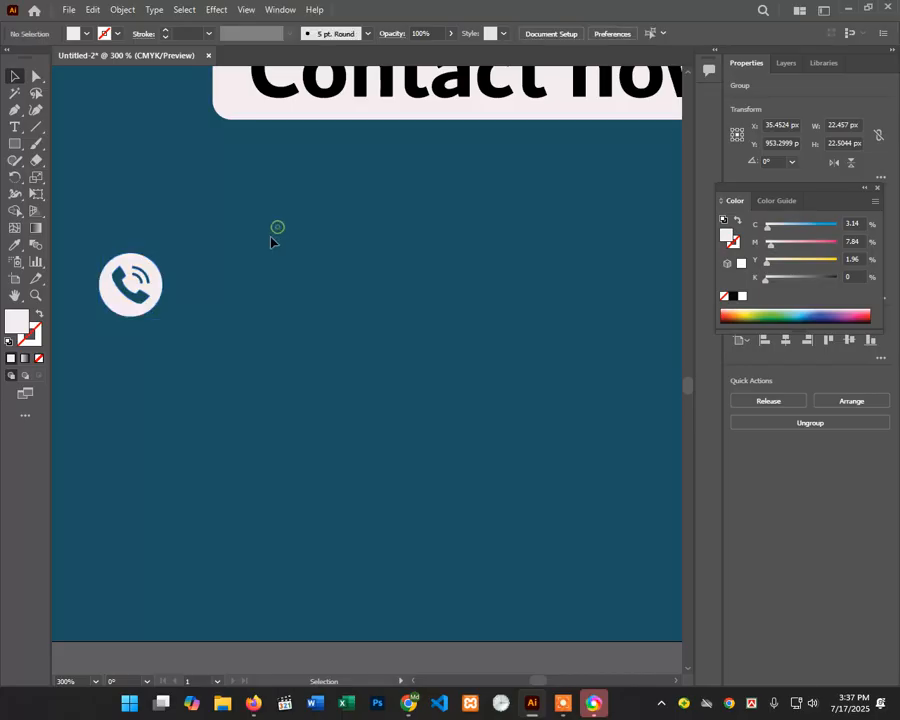
Step: Add a point text line with the contact phone number beside the traced phone icon
left_click(15, 127)
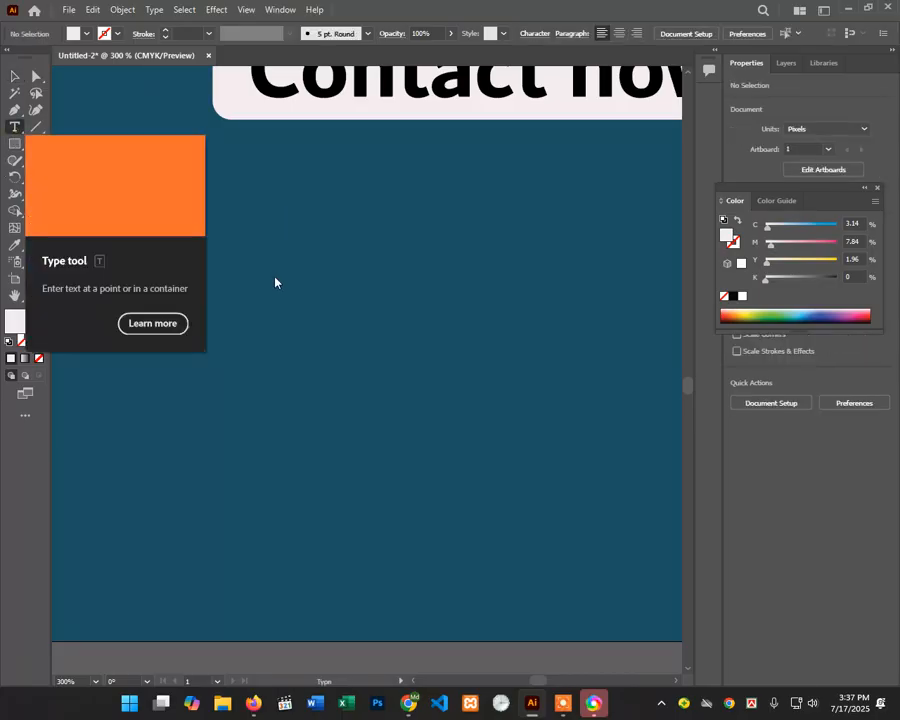
left_click(248, 290)
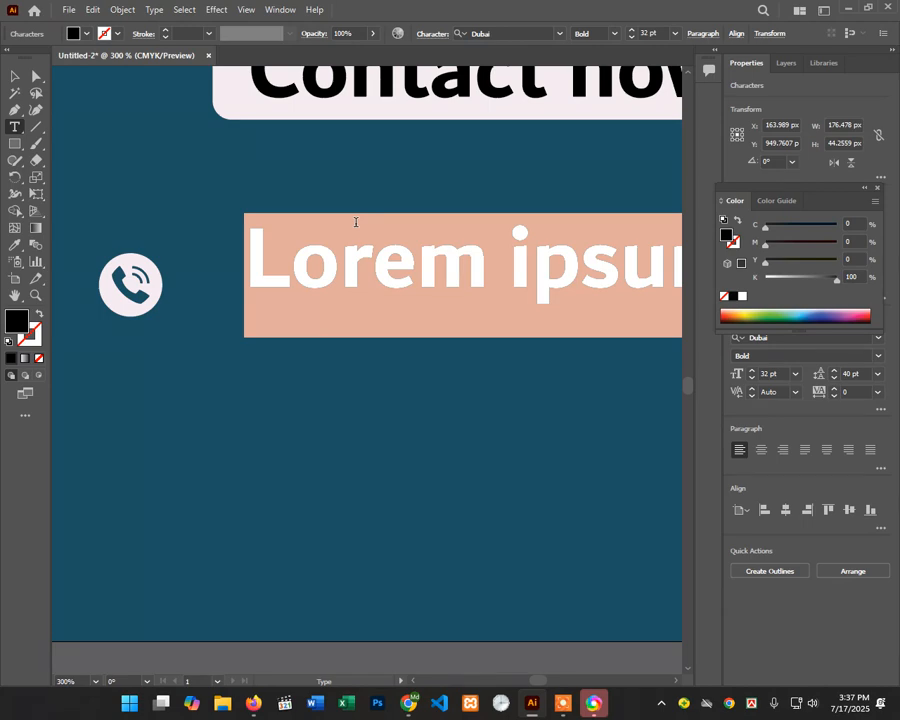
type("+880")
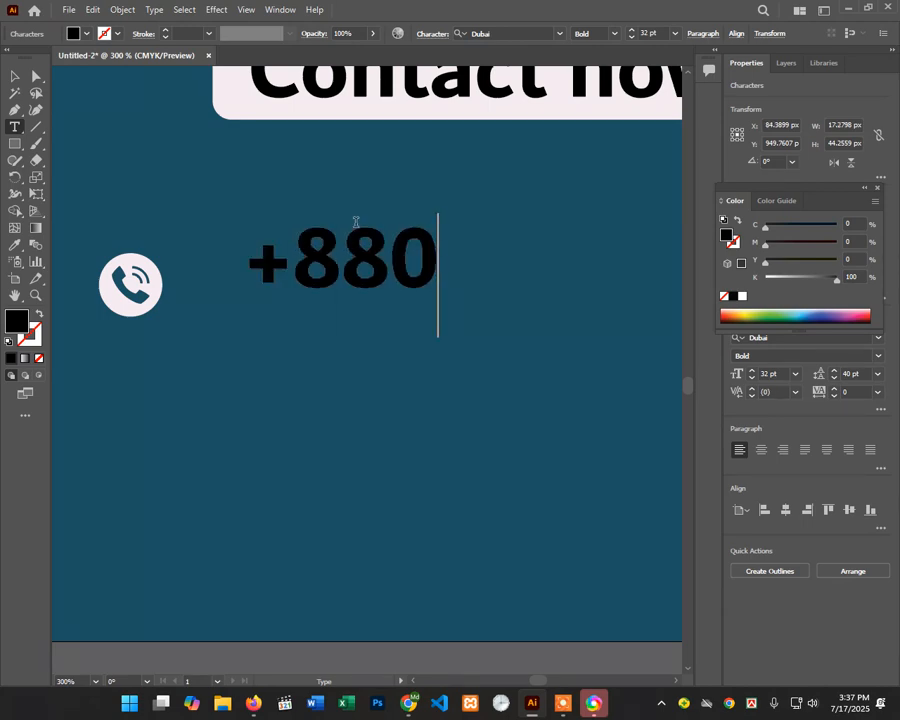
type("-1749-")
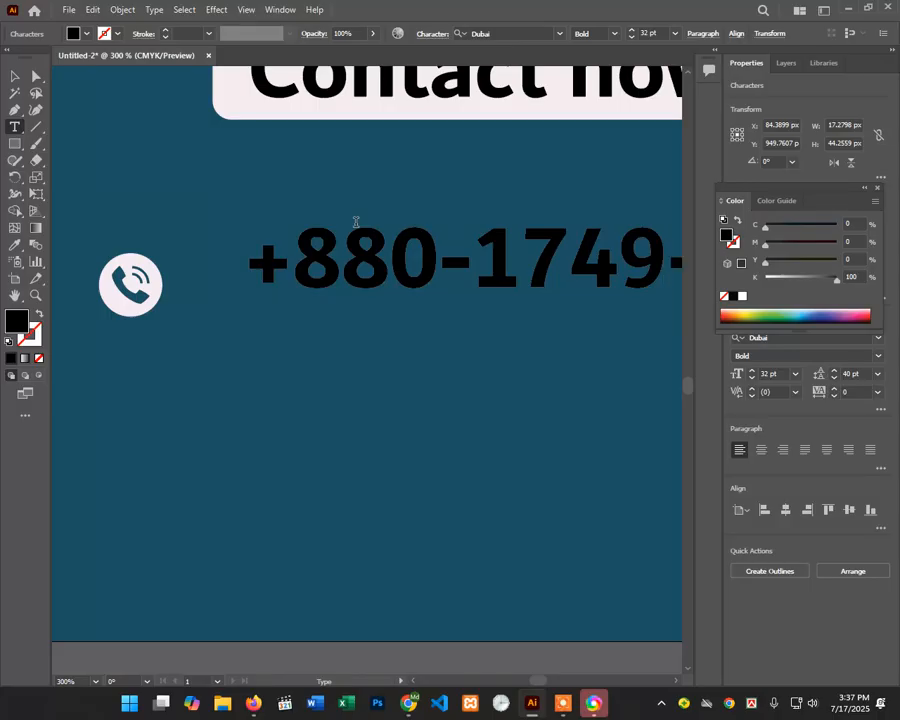
left_click(12, 79)
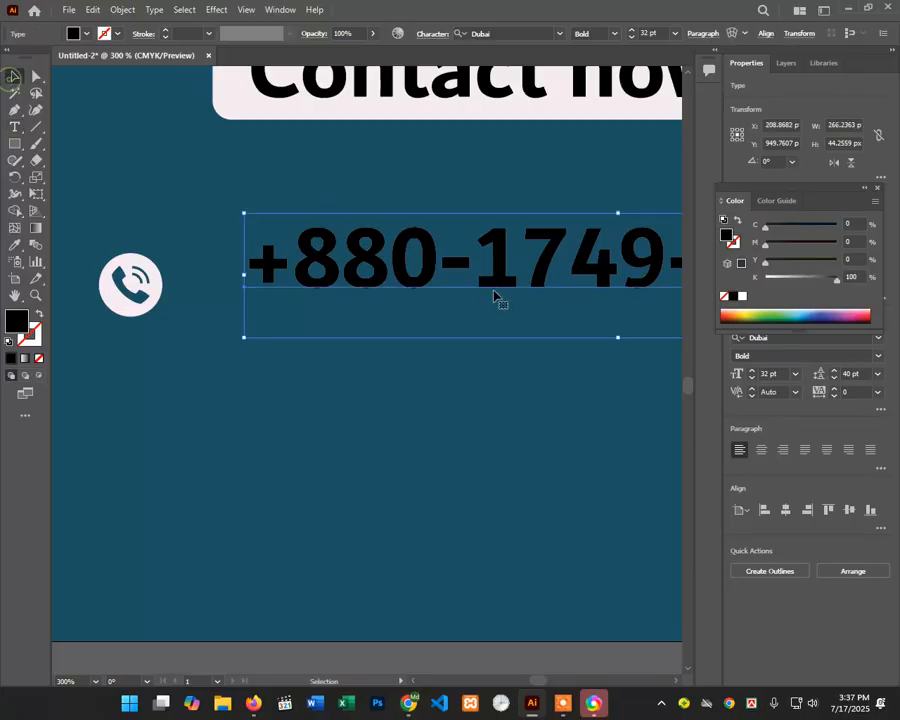
Step: Set the phone number text to the Regular font style at 17 pt
left_click(470, 312, "ctrl+alt")
left_click(470, 312, "ctrl+alt")
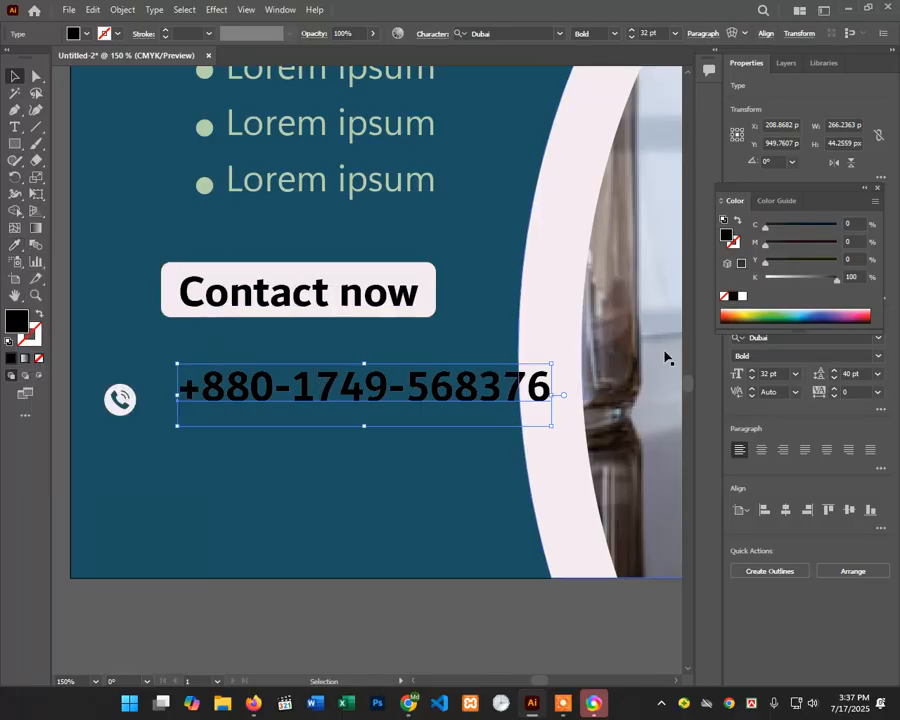
left_click(874, 344)
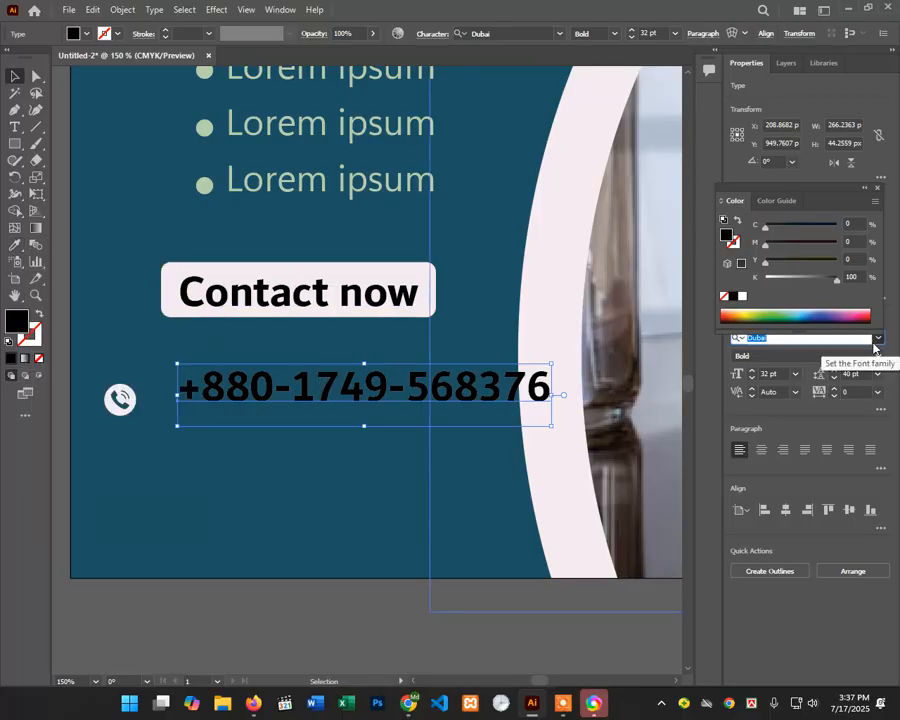
left_click(875, 345)
left_click(874, 344)
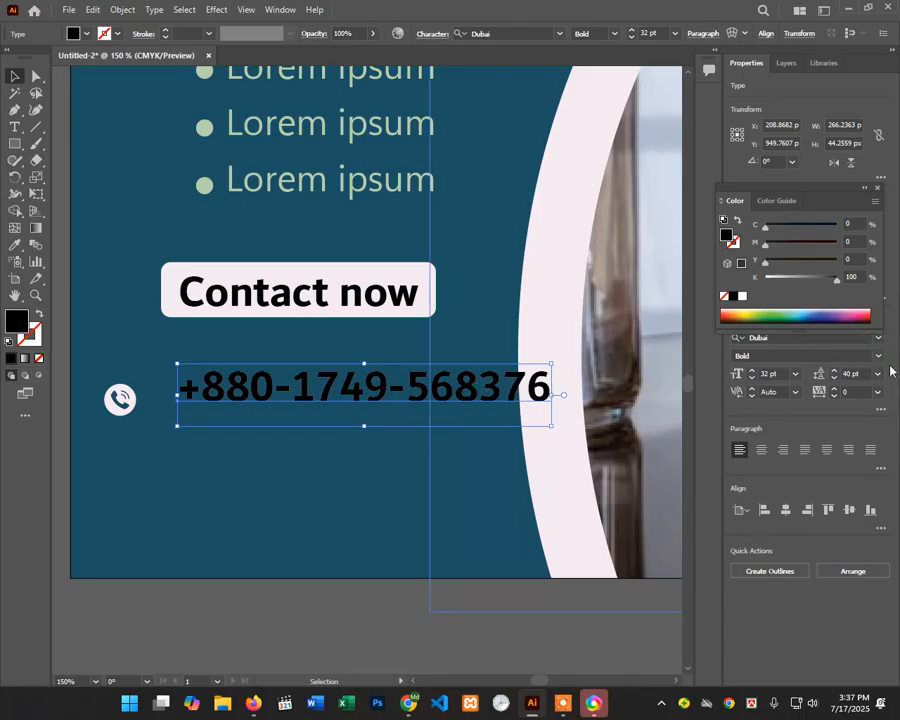
left_click(878, 356)
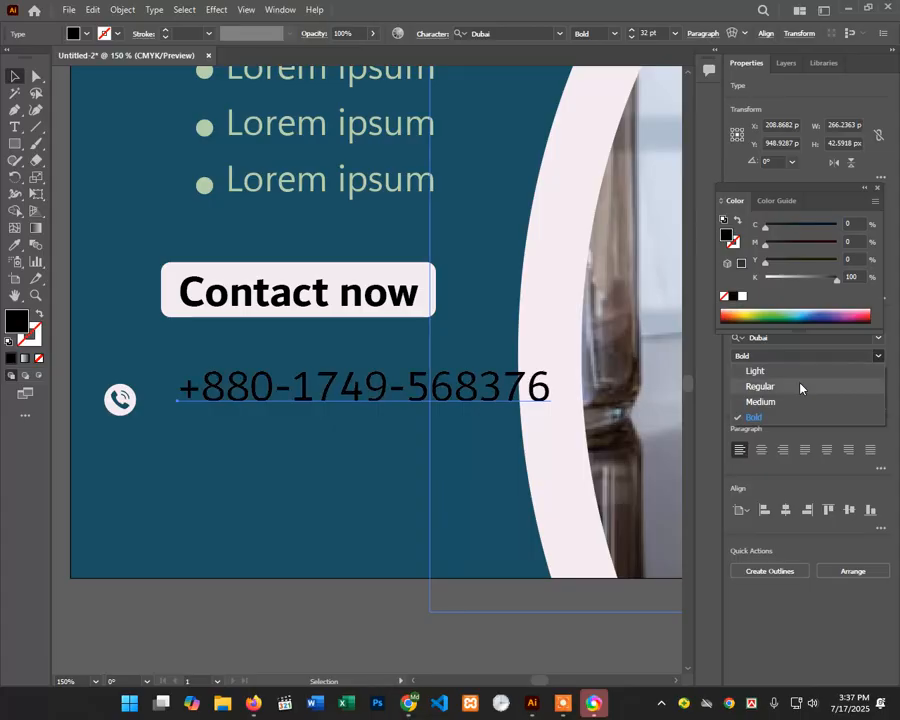
left_click(798, 385)
scroll(766, 384, "down", 15)
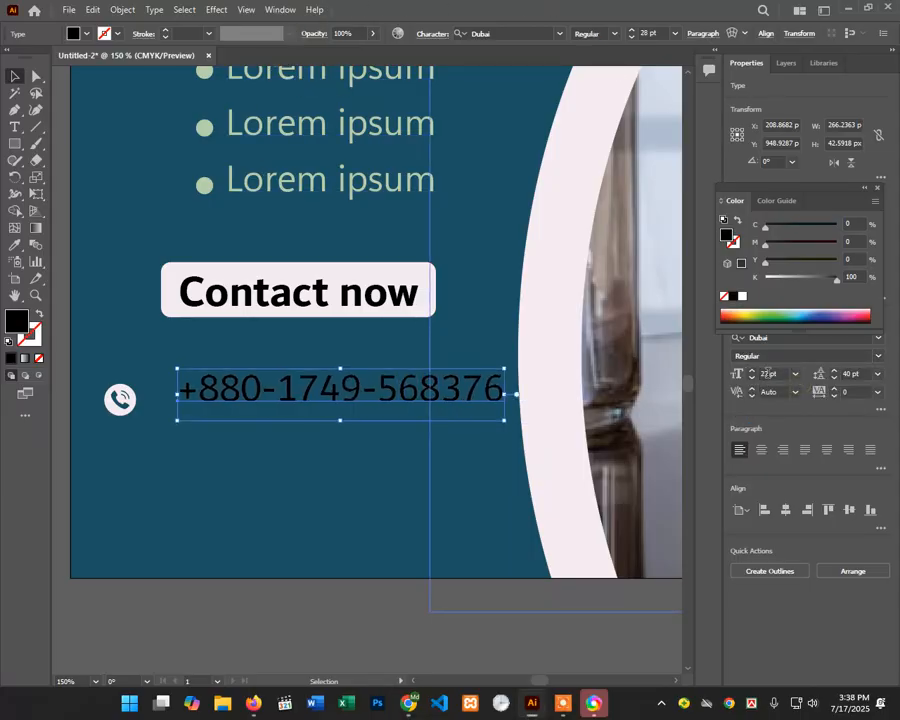
Step: Move the phone number close beside the phone icon, sample the icon's pale fill onto it with the Eyedropper, and deselect it
left_click_drag(240, 403, 205, 410)
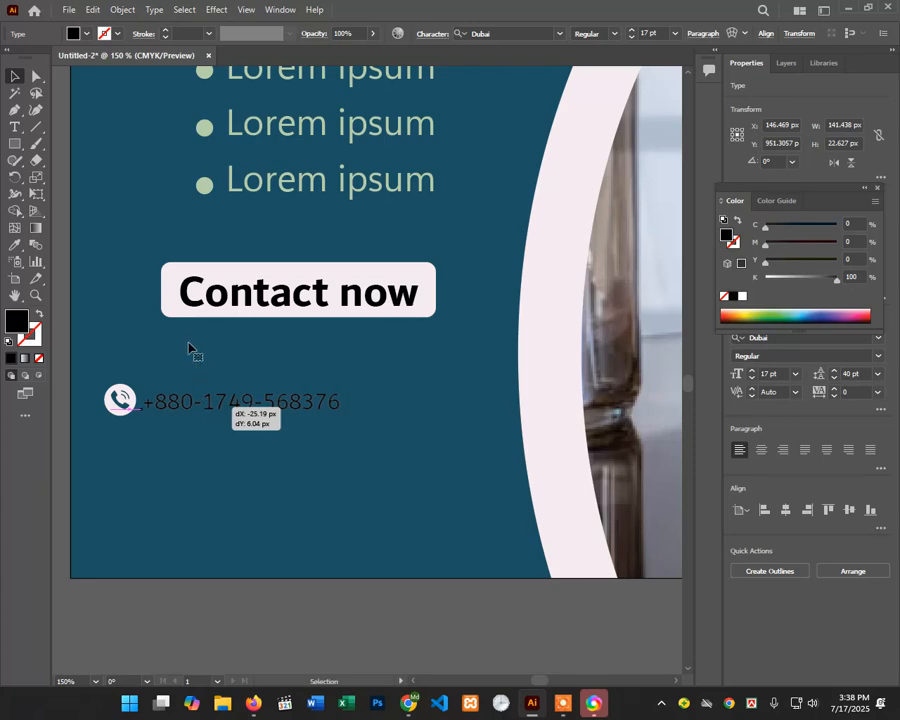
left_click_drag(190, 348, 190, 348)
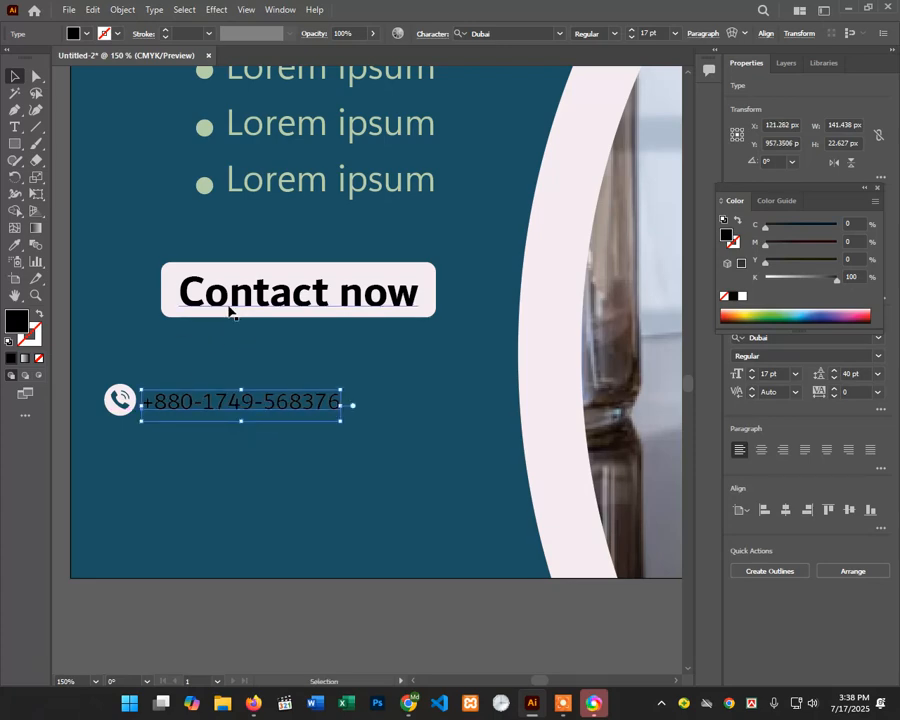
left_click(17, 247)
left_click(118, 390)
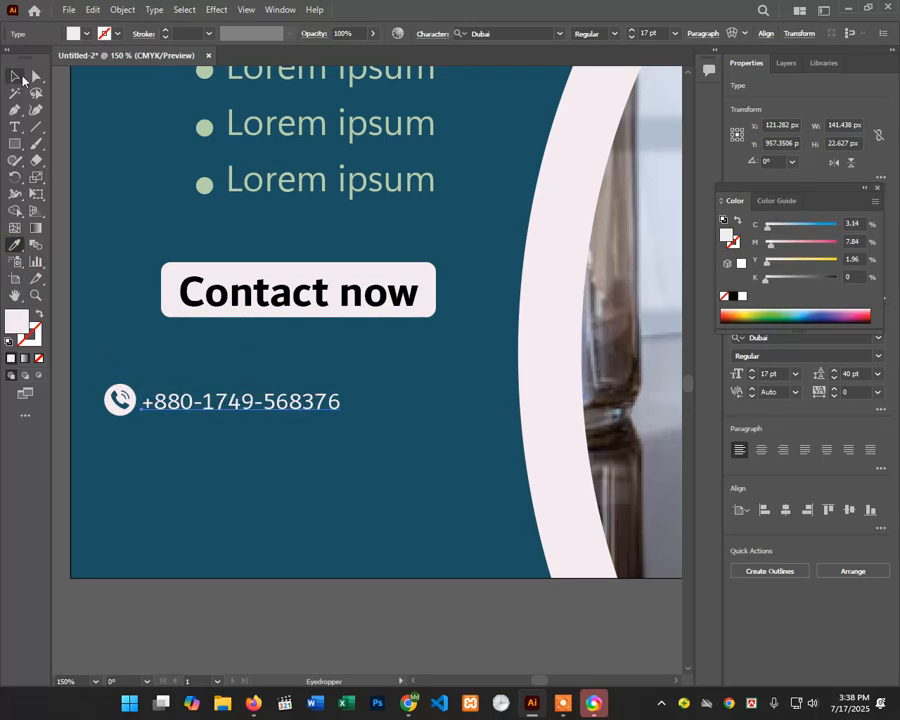
left_click(17, 76)
left_click(315, 364)
scroll(305, 364, "down", 1)
left_click(305, 346)
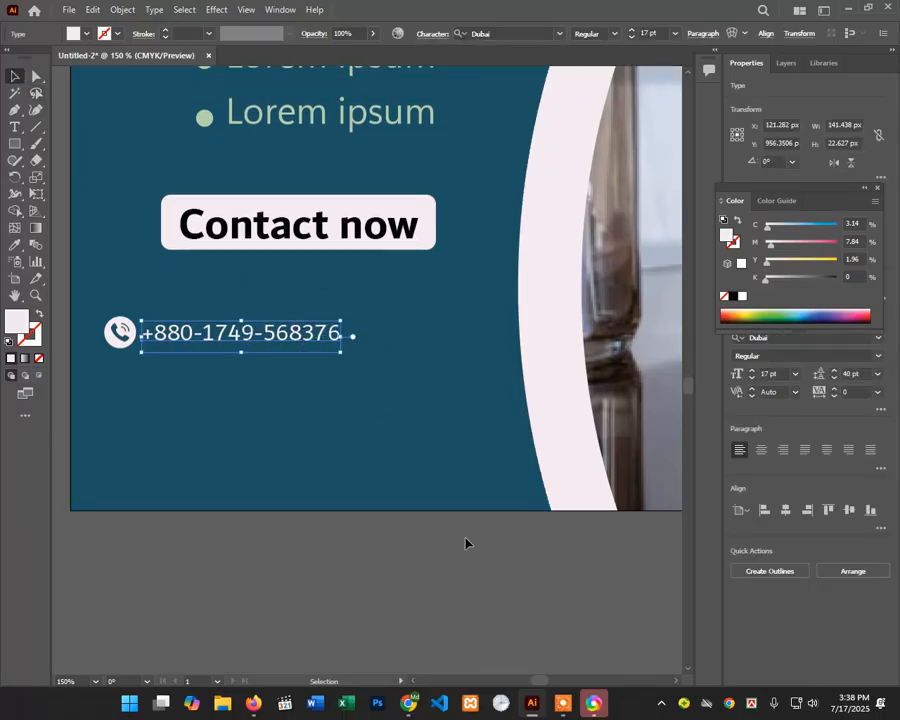
left_click(410, 554)
Step: Switch to Chrome and search Flaticon for "web" icons
left_click(408, 704)
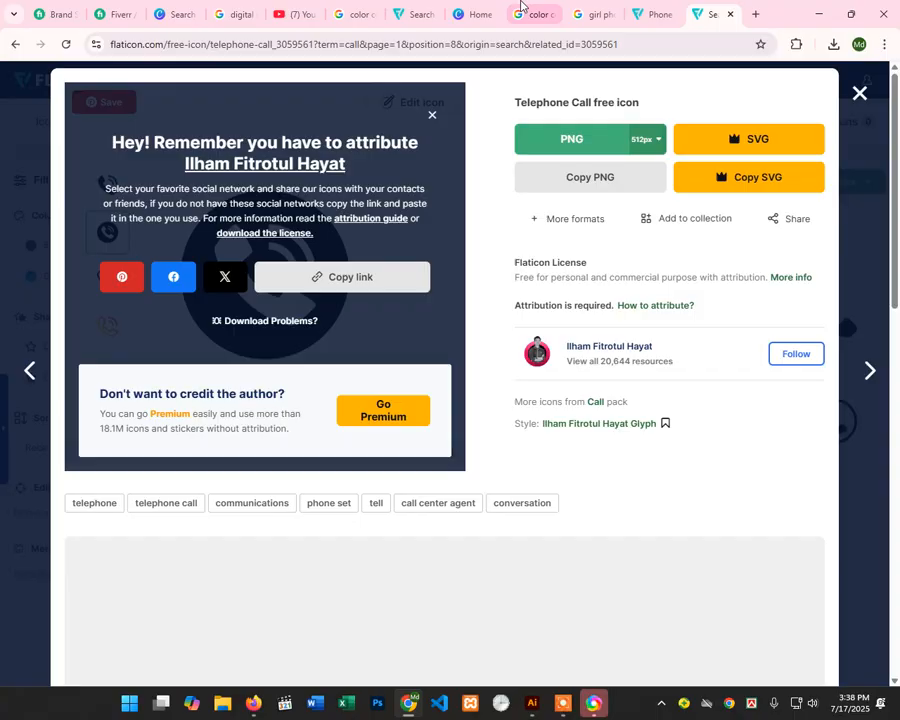
left_click(757, 13)
left_click(665, 43)
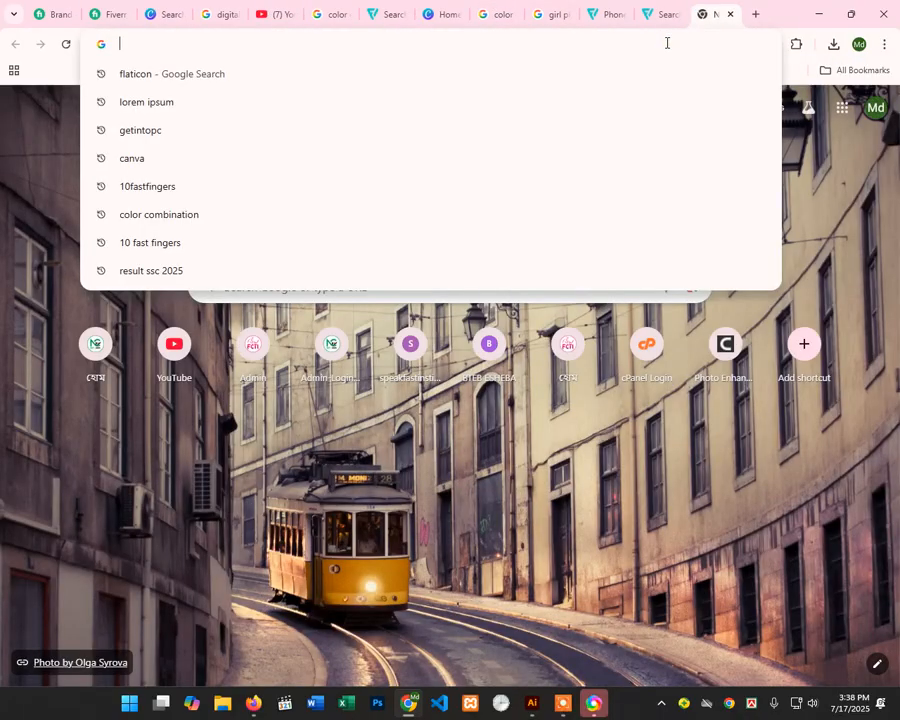
left_click(612, 13)
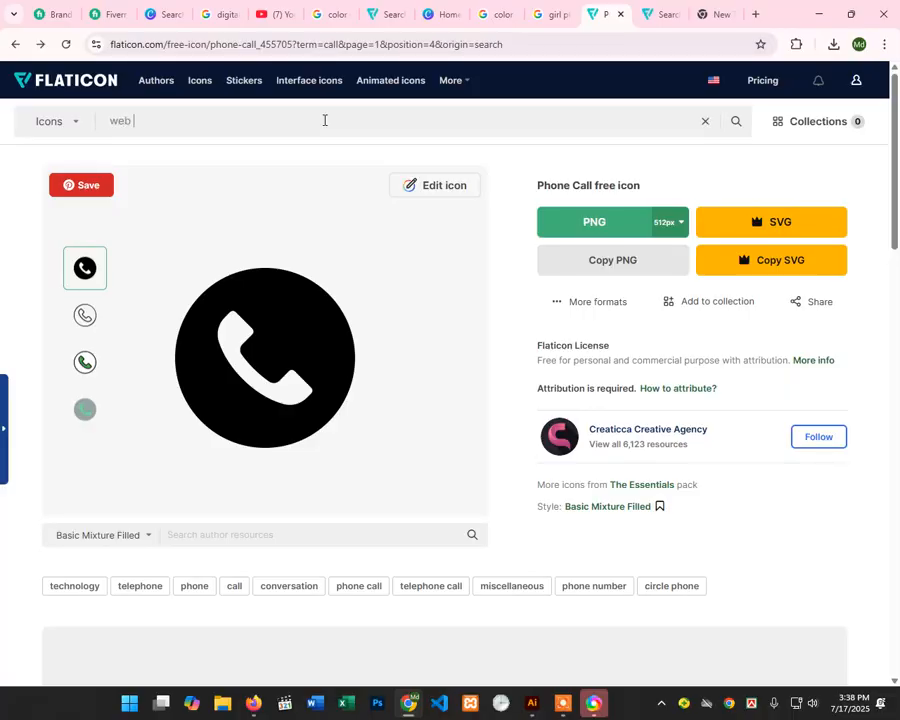
key("Return")
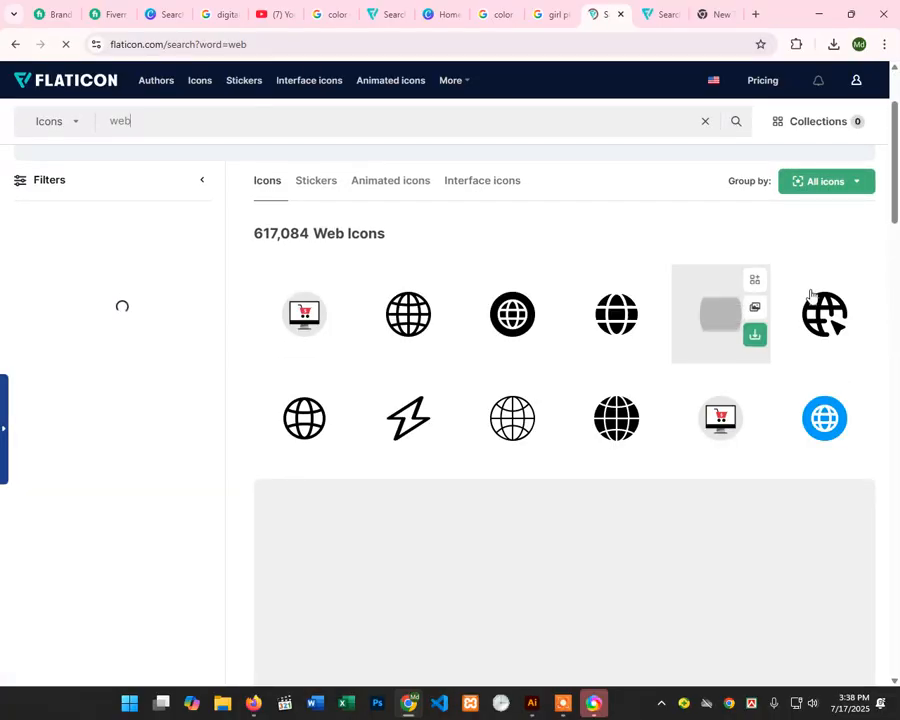
scroll(790, 296, "down", 4)
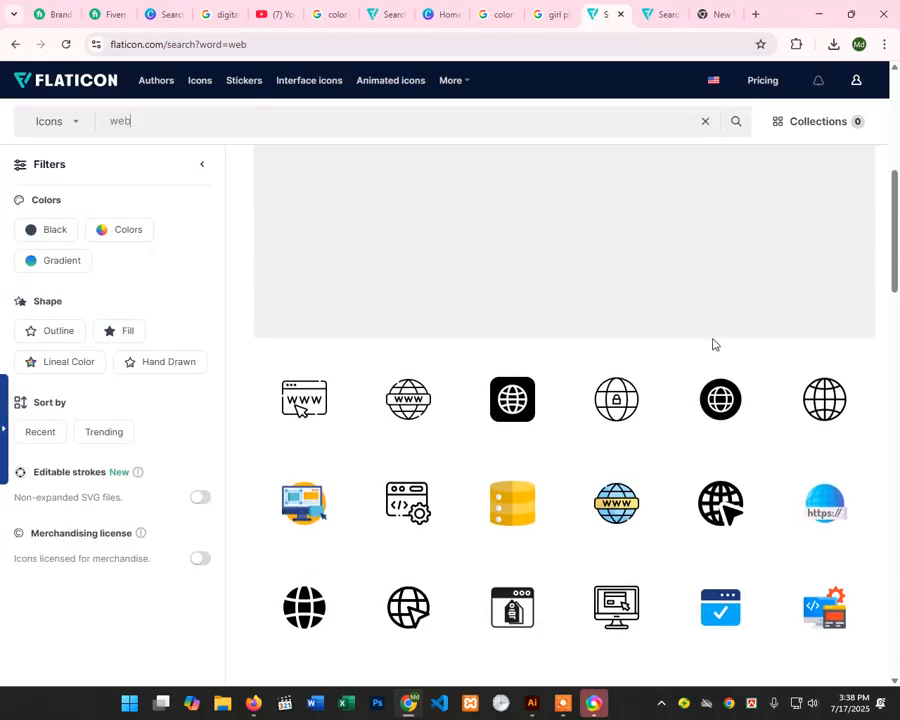
scroll(700, 338, "up", 5)
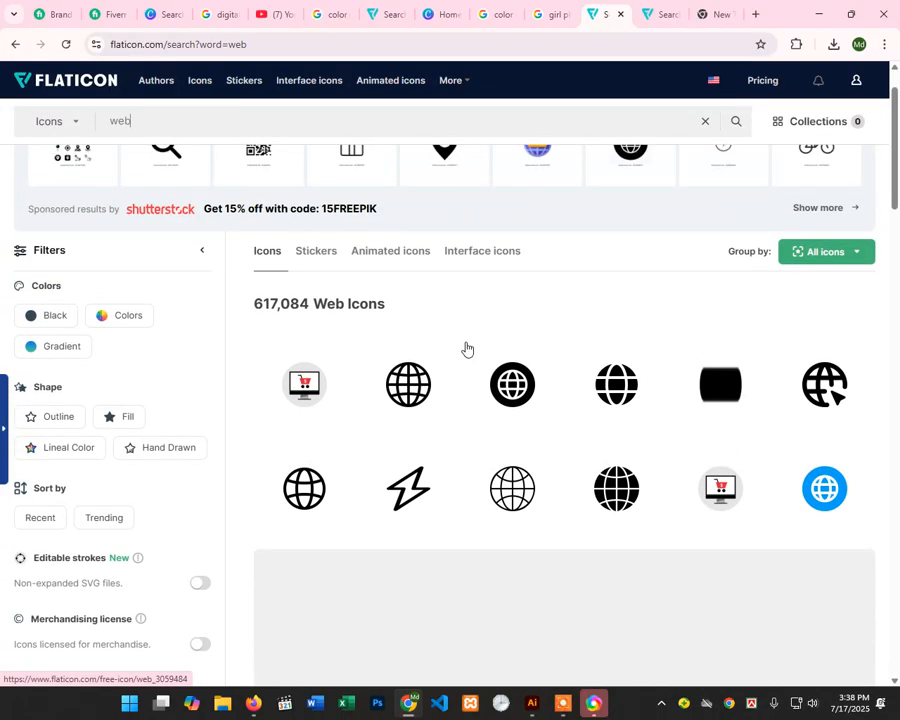
Step: Download the Uniconlabs black circle globe icon as a free PNG
left_click(512, 382)
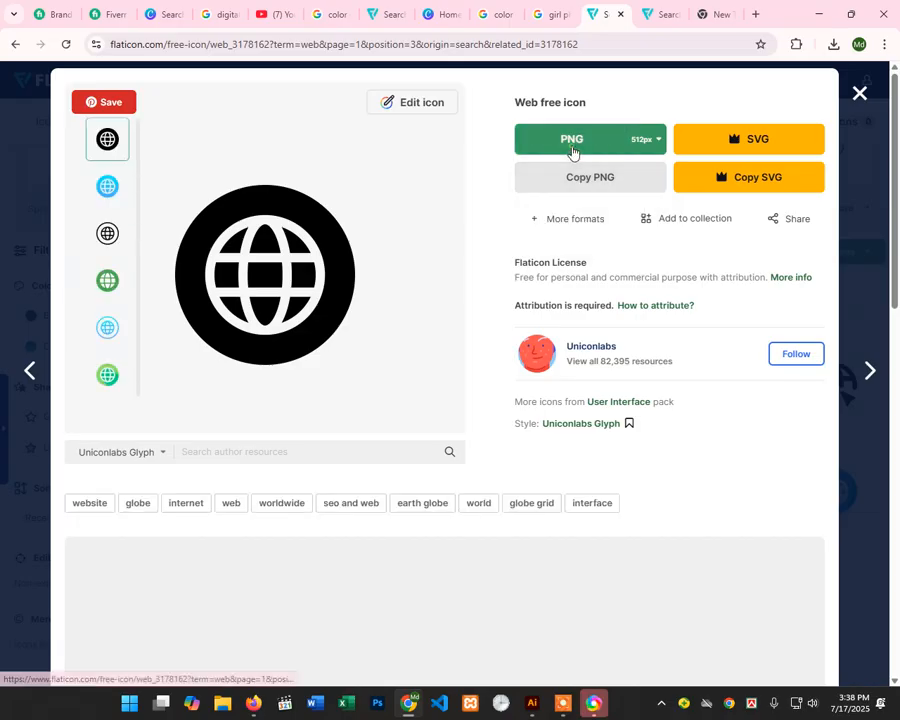
left_click(572, 151)
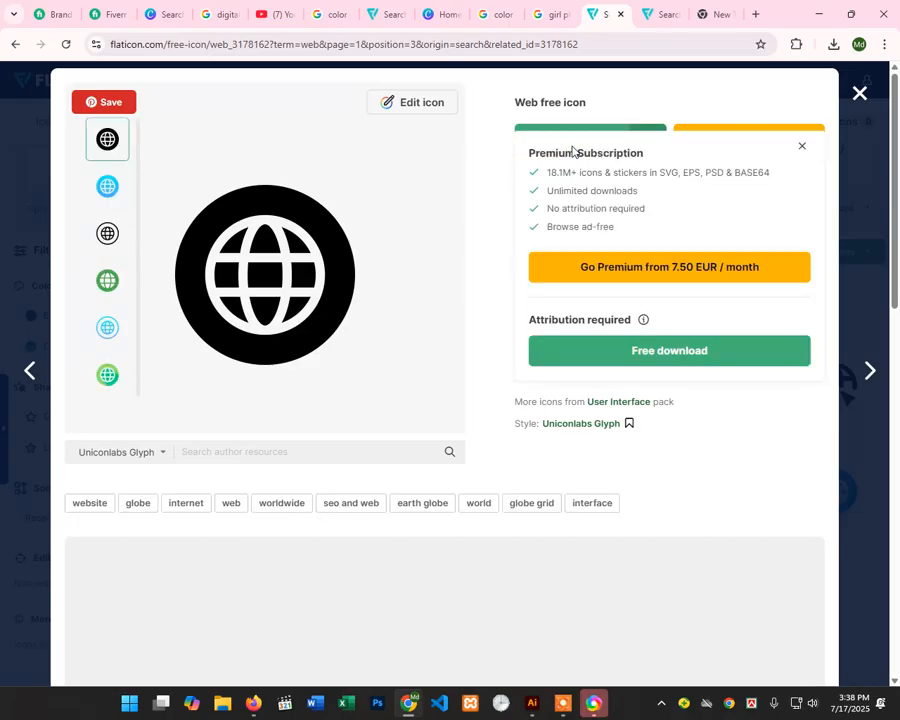
left_click(655, 351)
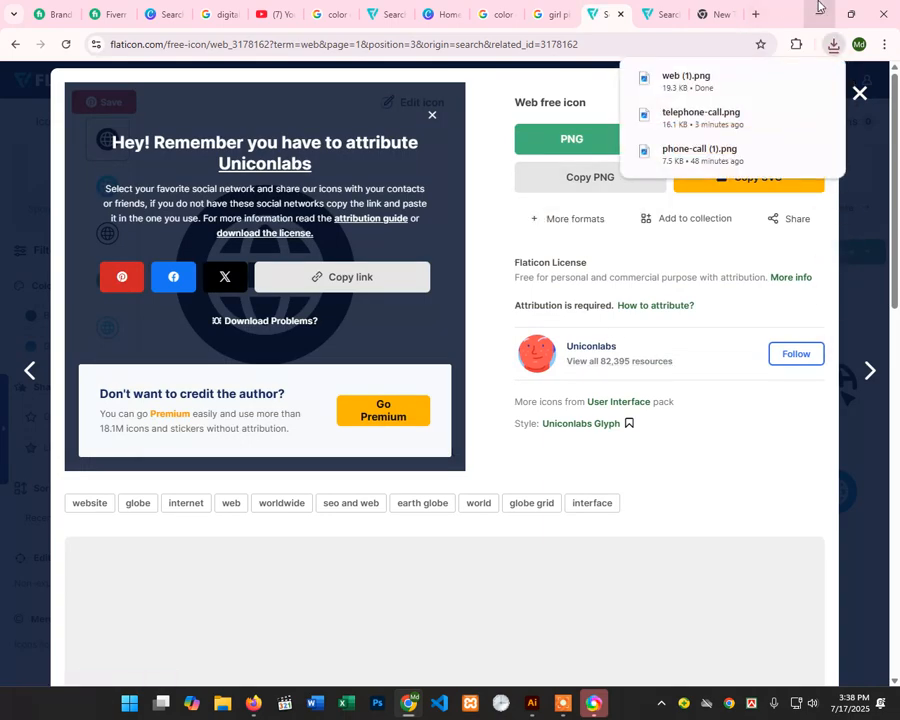
Step: Return to Illustrator and place web (1).png from the Downloads folder below the "Contact now" button
left_click(819, 9)
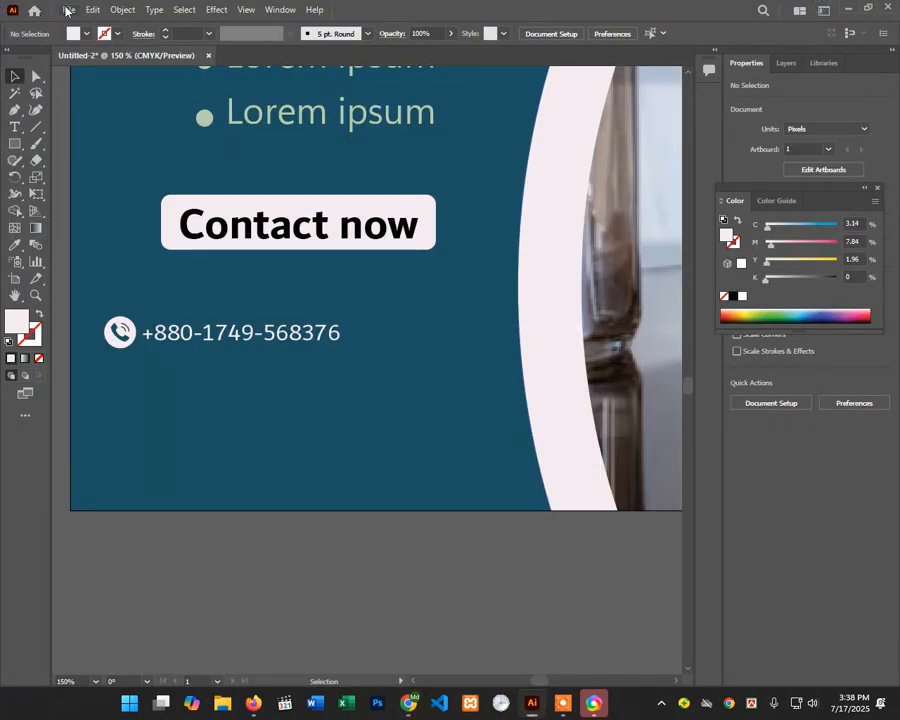
left_click(67, 10)
left_click(114, 262)
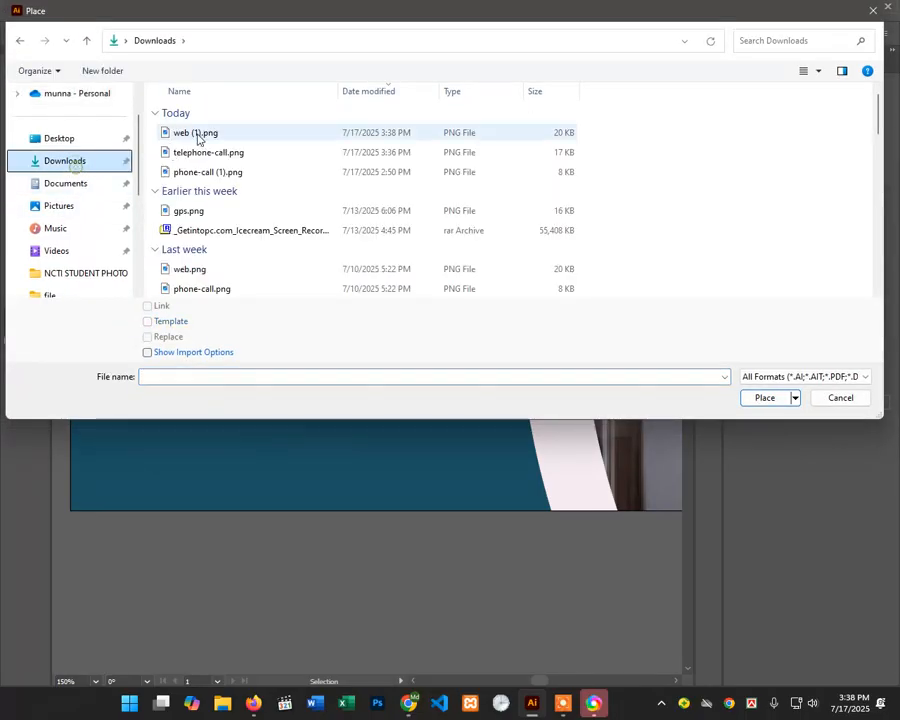
left_click(198, 136)
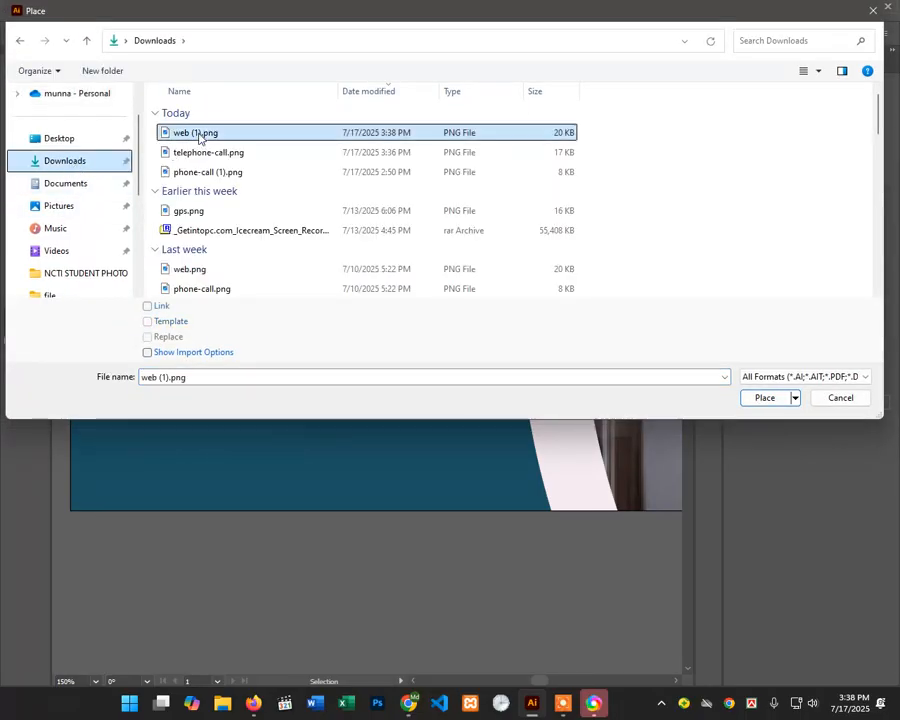
double_click(198, 136)
left_click(158, 273)
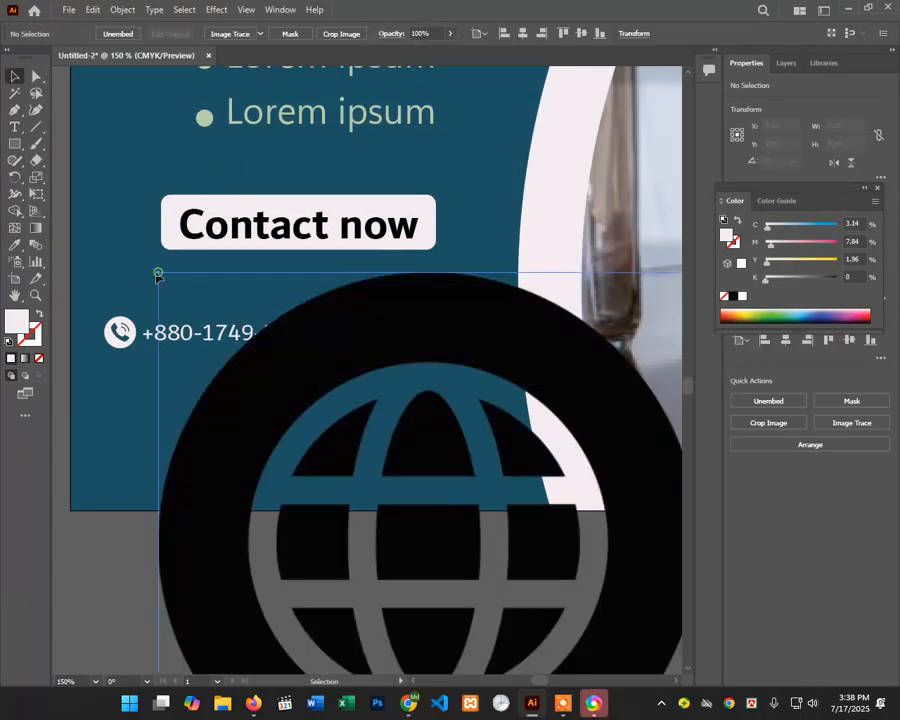
Step: Shrink the globe icon to about 44 px and position it directly below the phone icon
left_click_drag(582, 644, 404, 414)
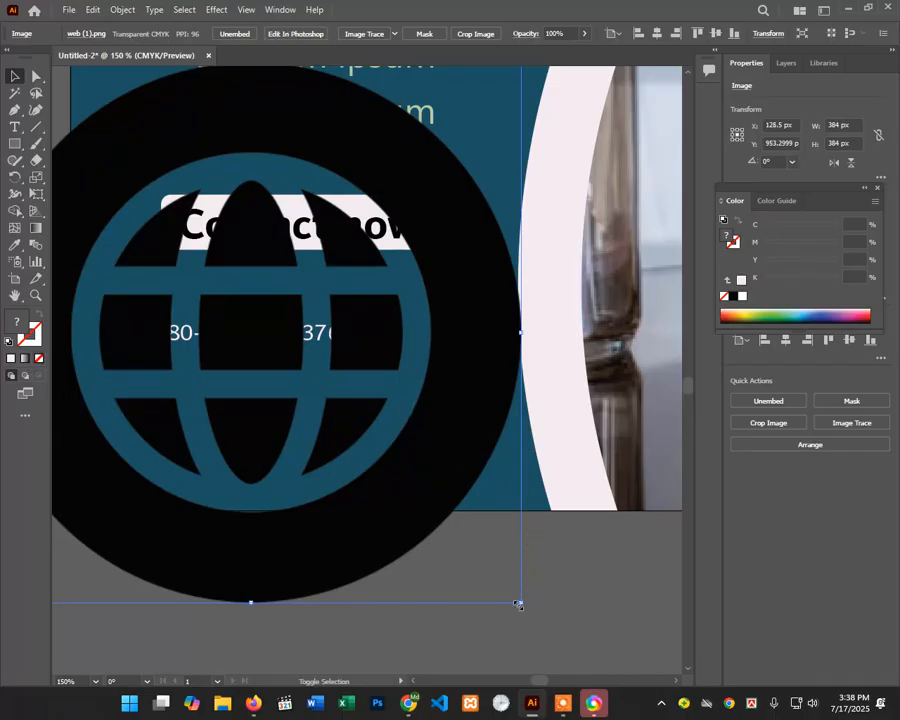
left_click_drag(520, 605, 137, 380)
left_click(172, 378)
left_click(383, 407)
left_click(331, 361)
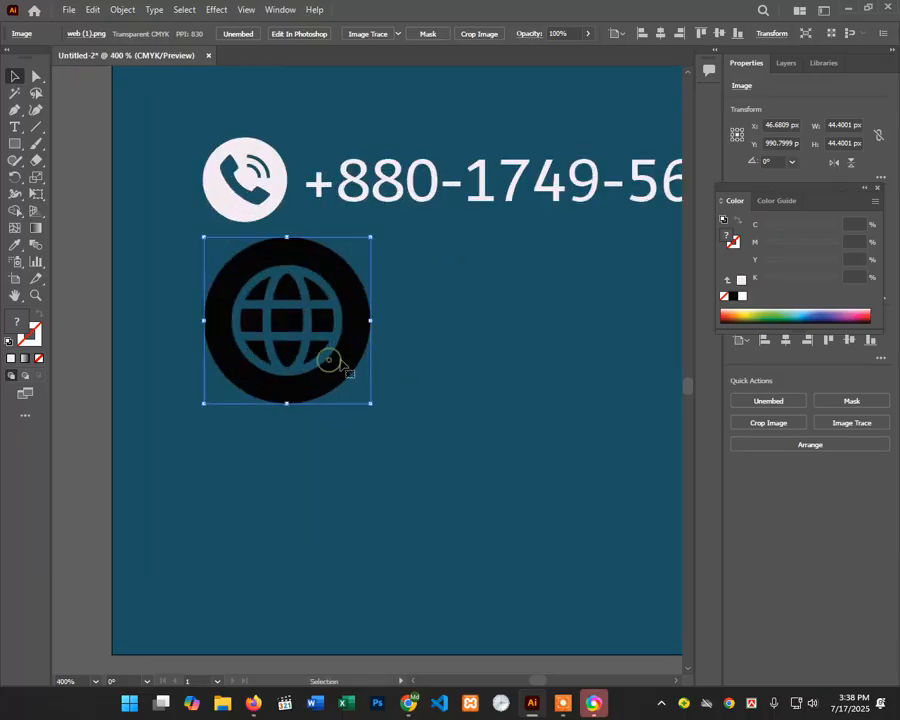
Step: Scale the globe icon down further to roughly the phone icon's size, keep it beneath that icon, and deselect it
left_click(367, 404, "shift")
left_click(333, 371)
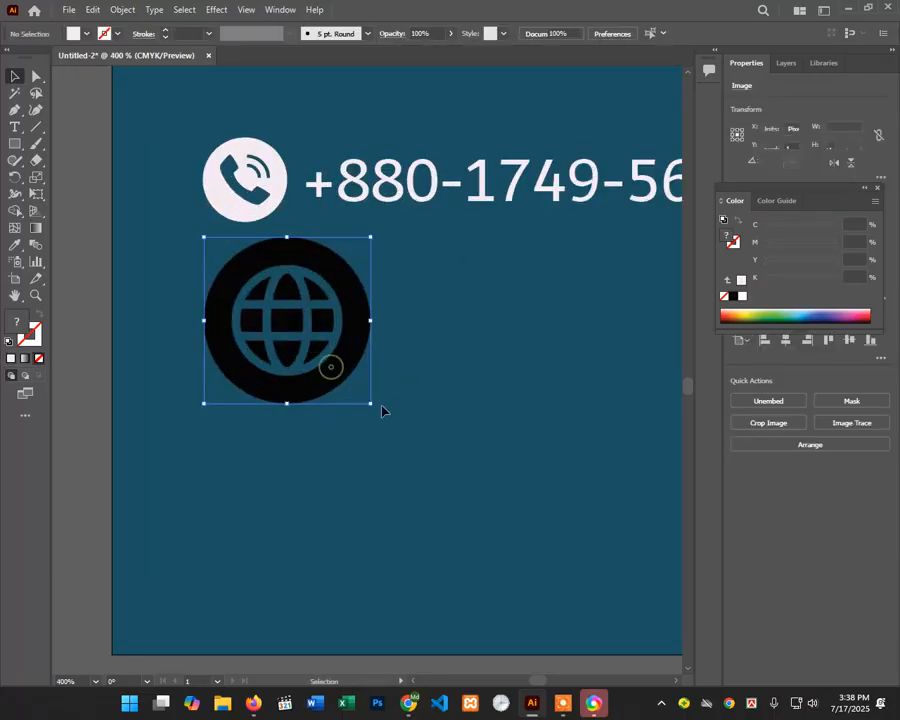
left_click_drag(372, 402, 266, 362)
left_click(410, 310)
scroll(396, 304, "down", 1)
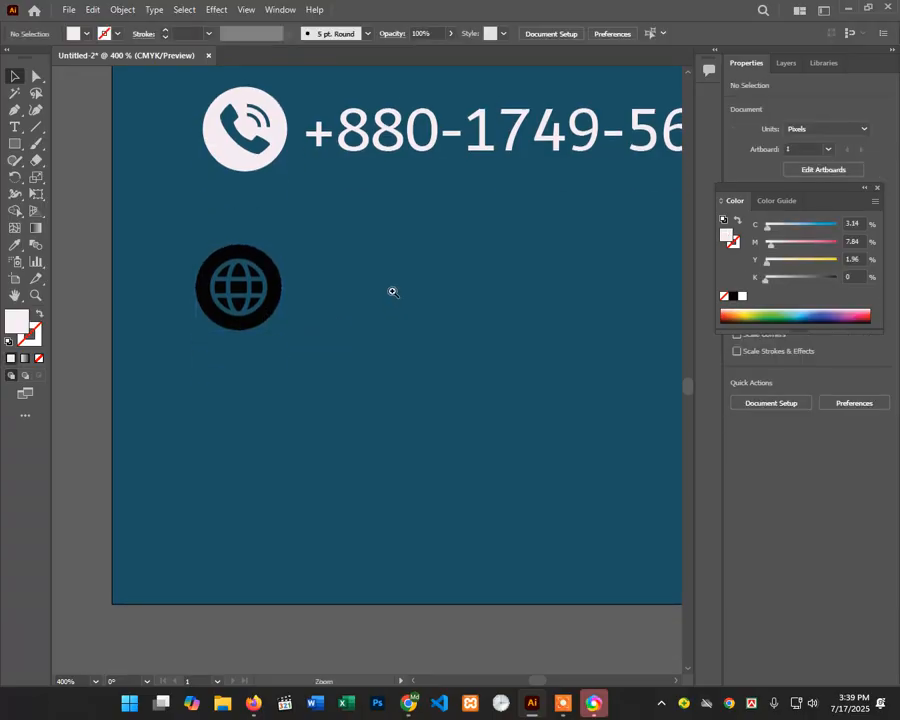
left_click(392, 291, "alt")
left_click_drag(208, 292, 275, 273)
left_click(15, 127)
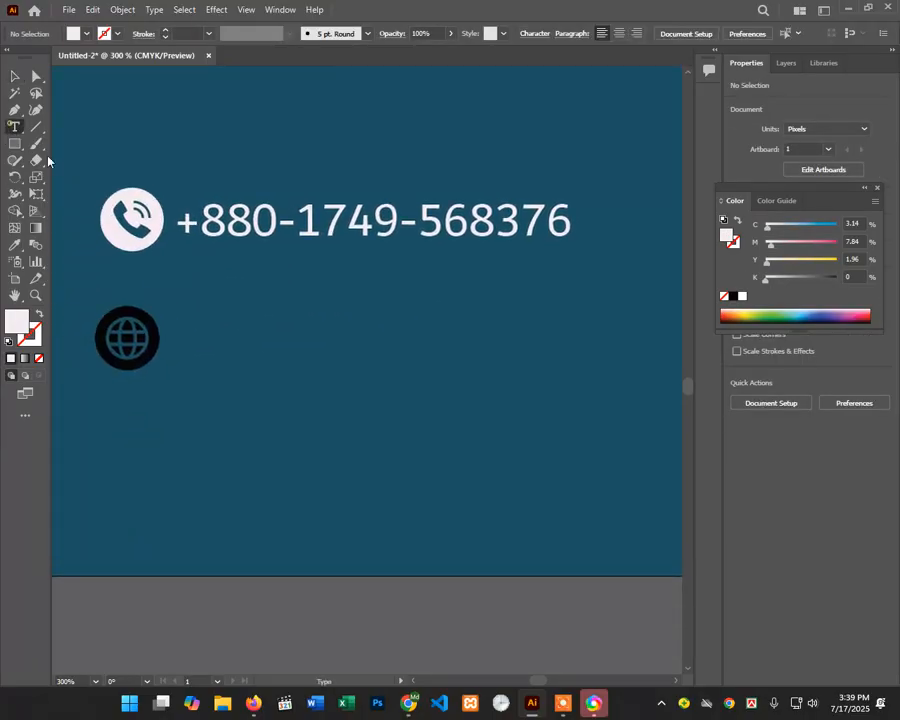
left_click(186, 340)
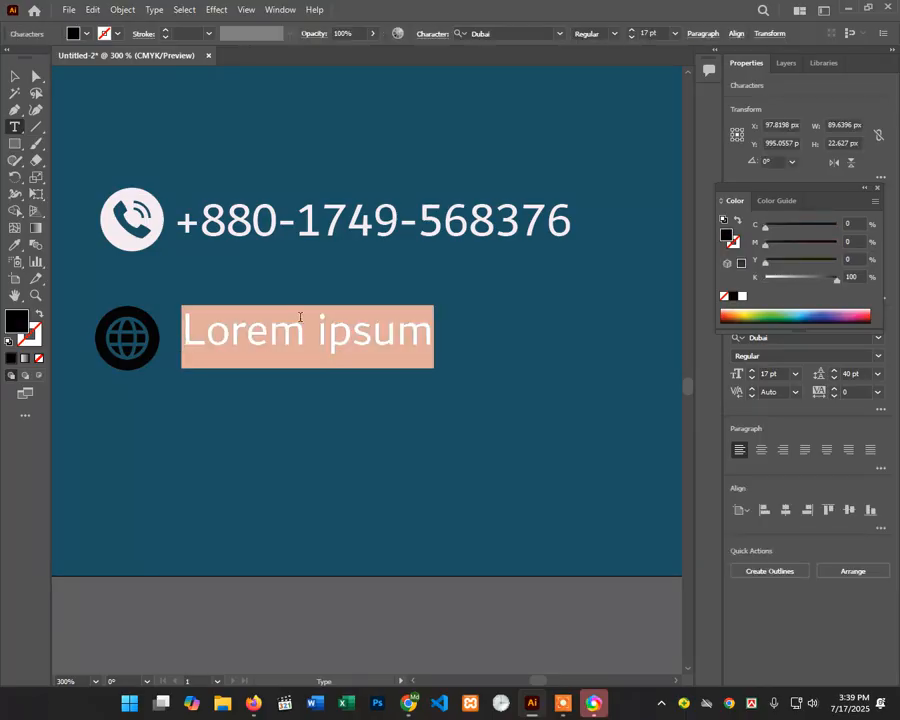
type("www")
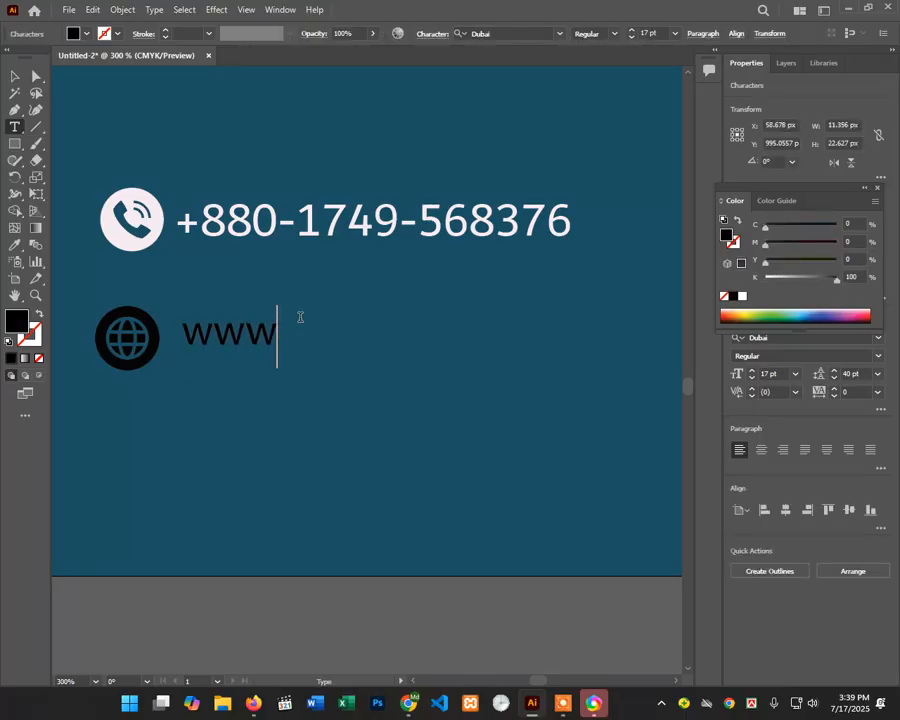
type(".futur")
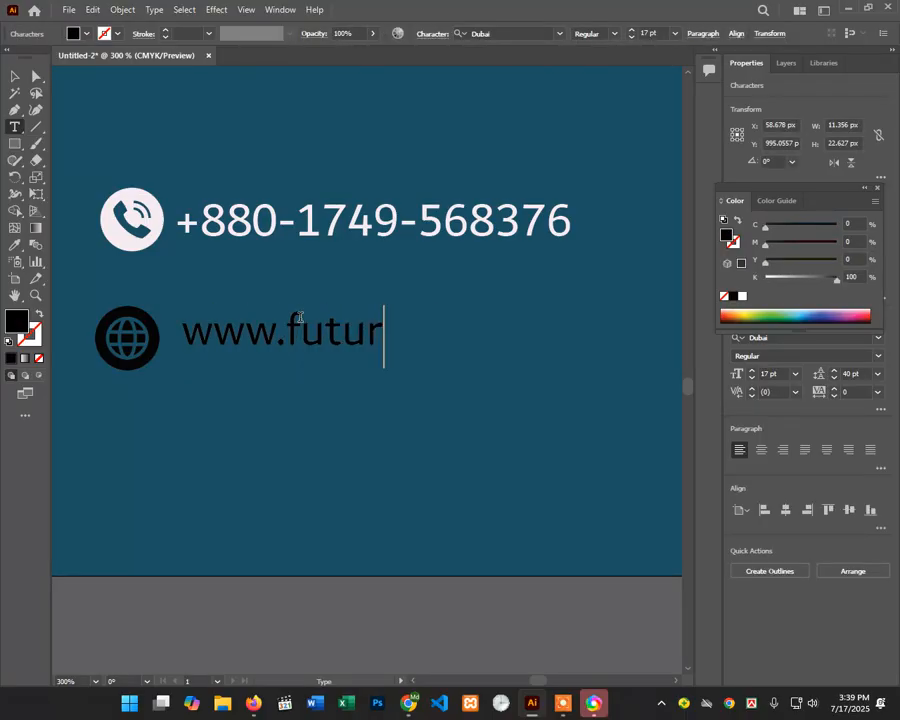
type("eco")
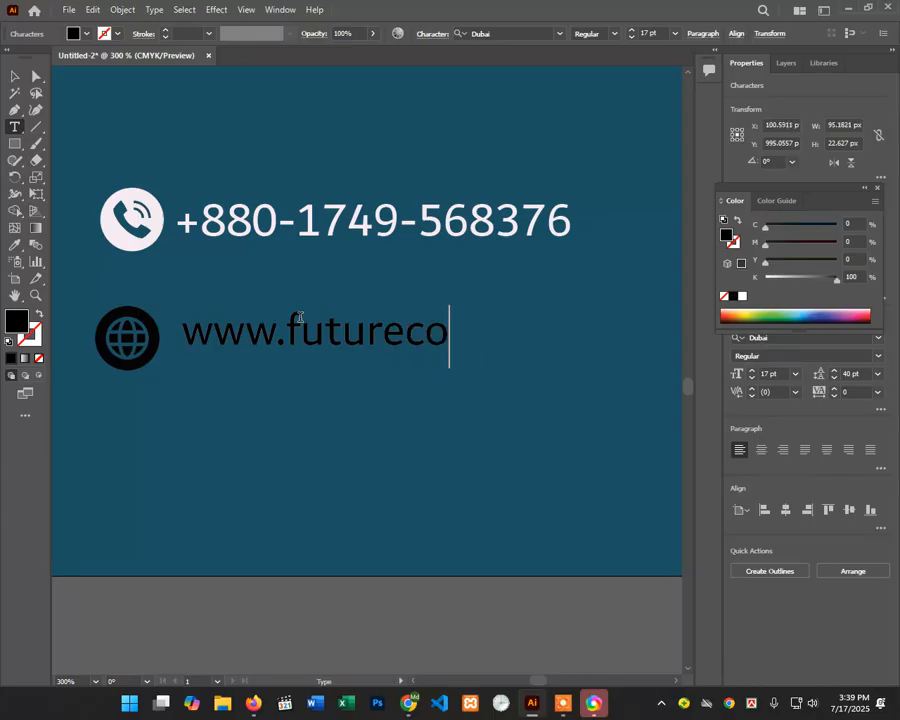
type("mputer")
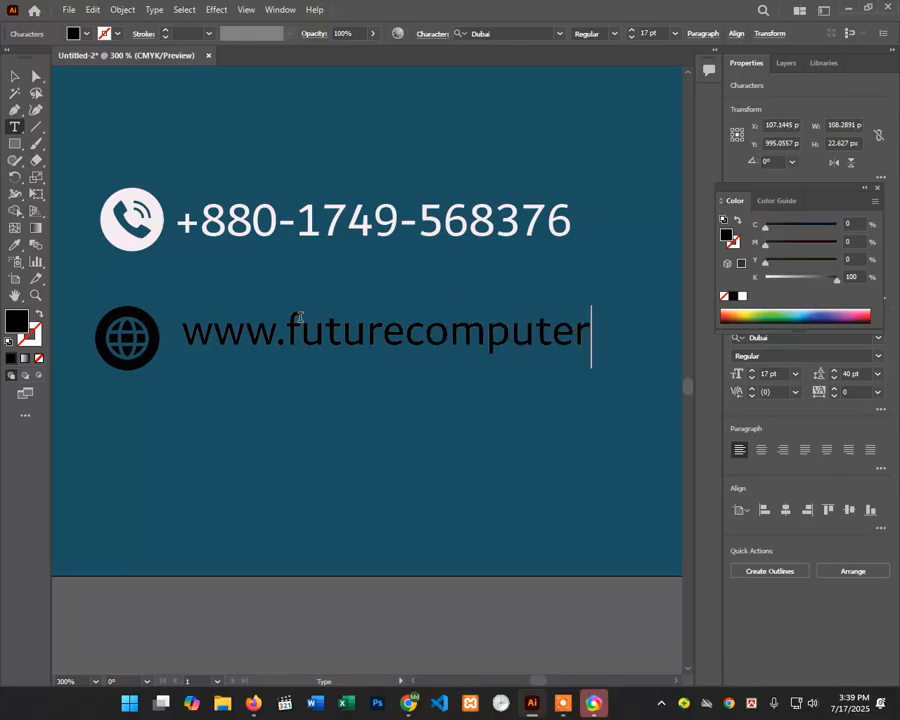
type(".net")
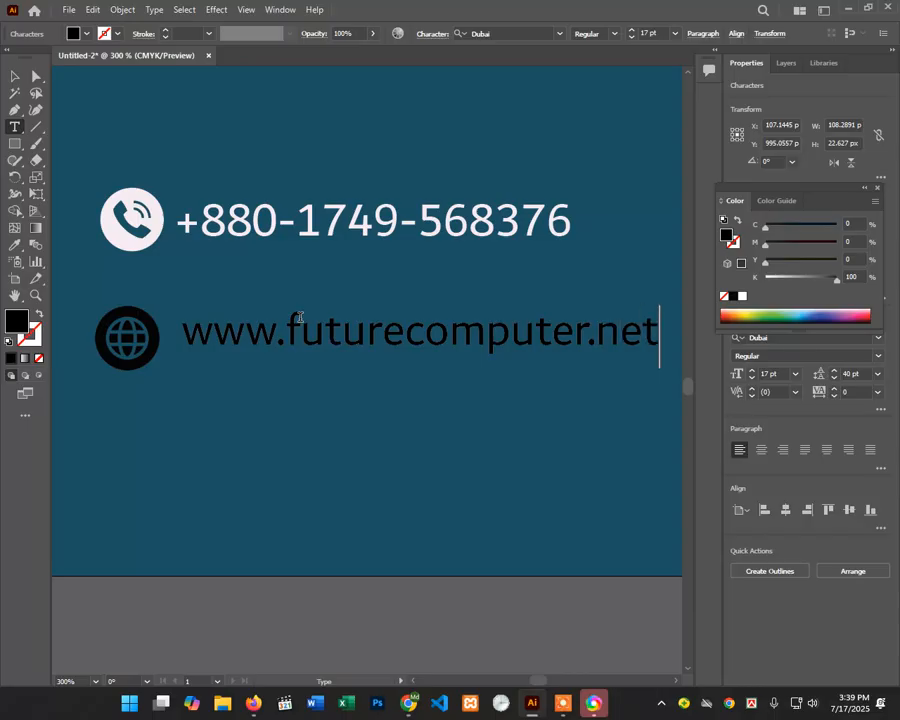
left_click(14, 78)
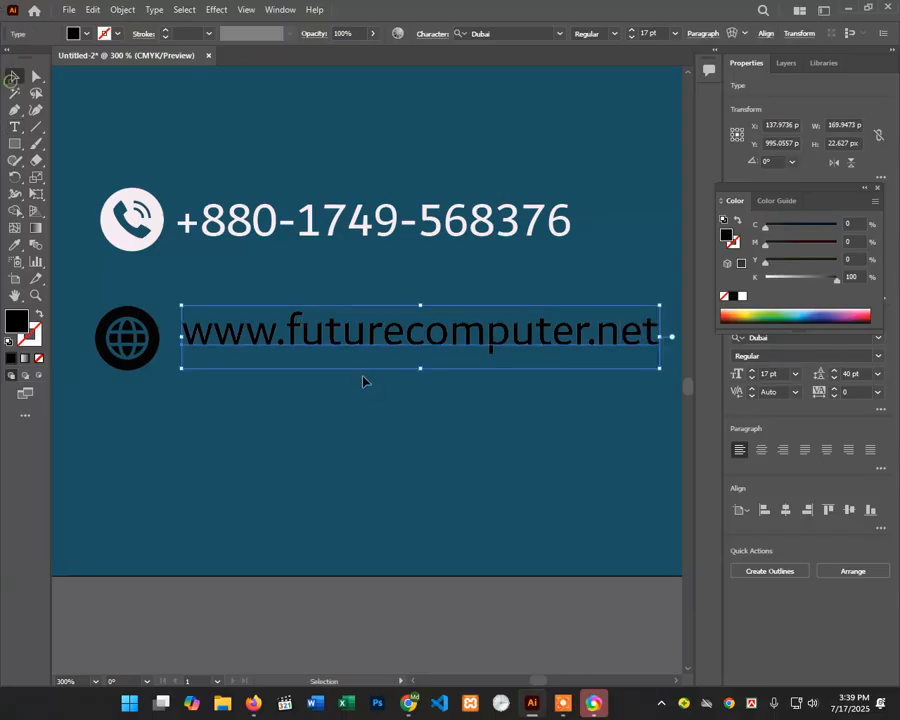
Step: Scale the website text down to 14 pt and match its colour to the phone icon's off-white
scroll(771, 373, "down", 3)
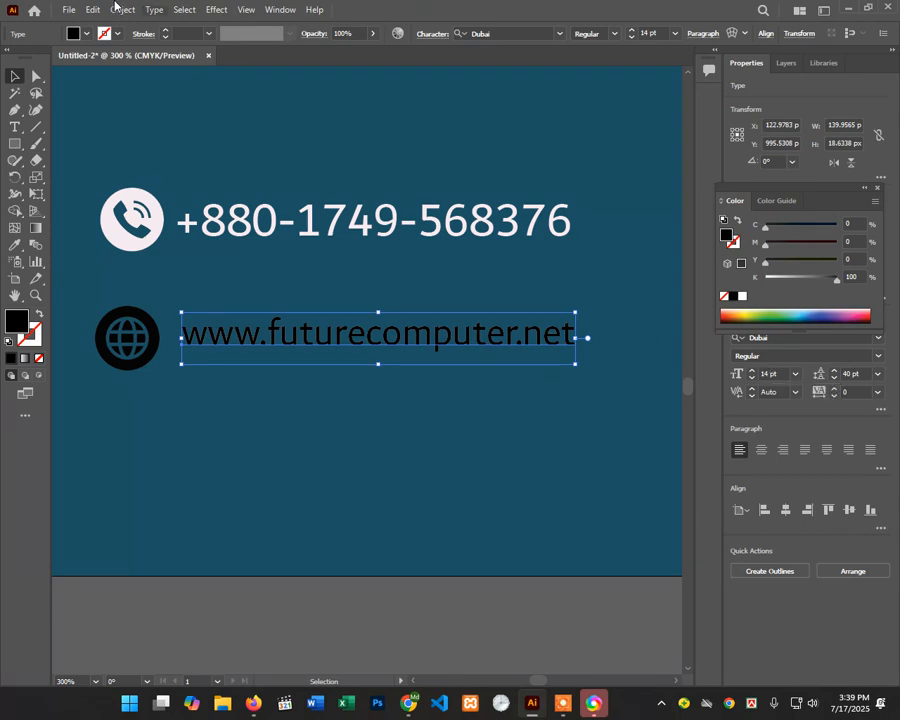
left_click(15, 244)
left_click(120, 191)
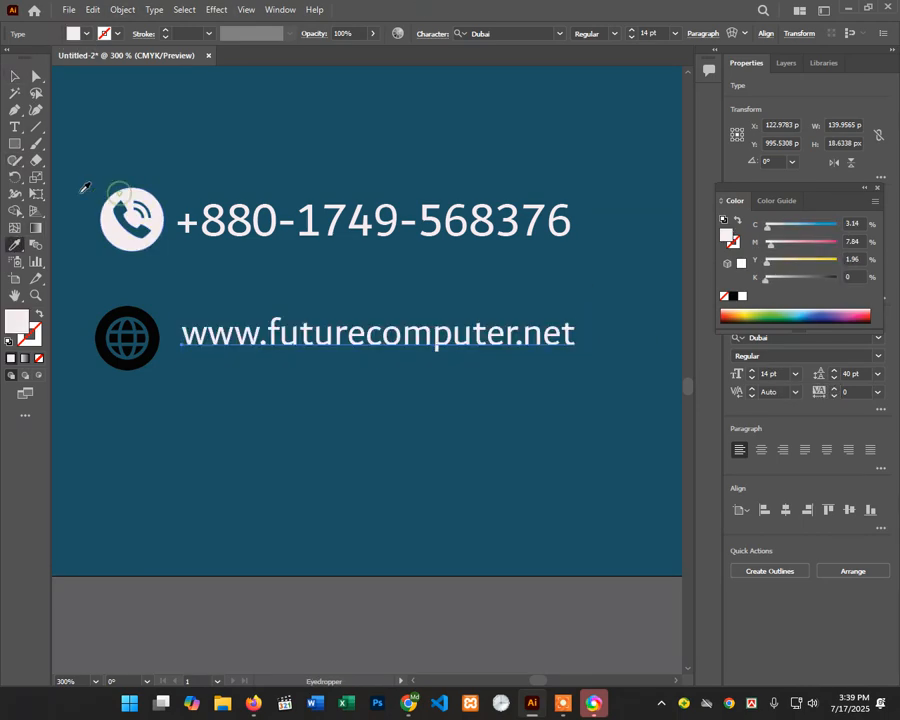
left_click(14, 76)
Step: Trace the globe icon with the Sketched Art preset, expand it, and recolour it with the phone icon's off-white fill
left_click(98, 338)
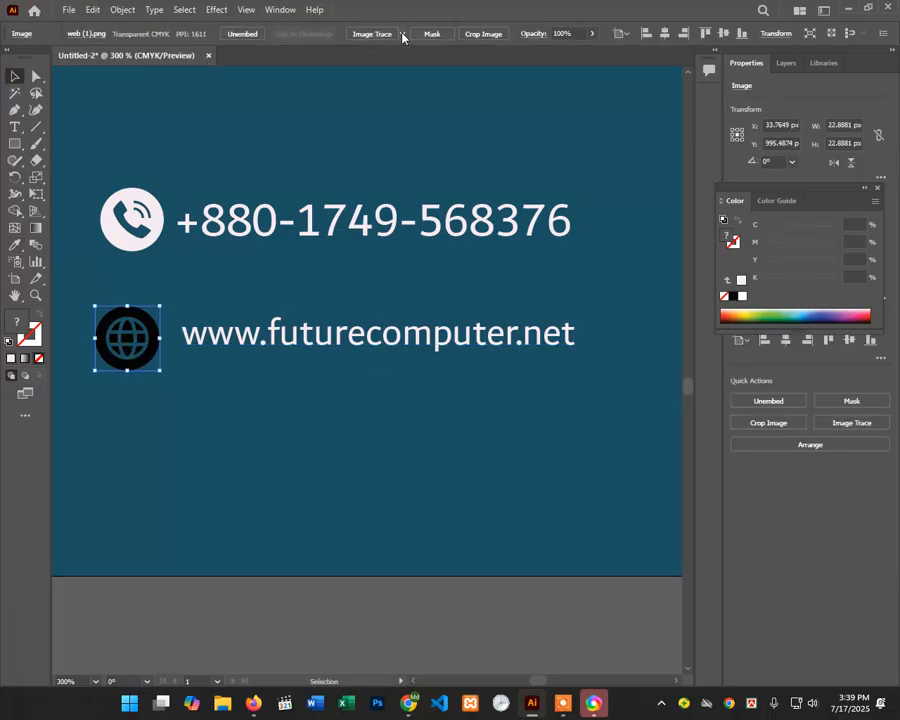
left_click(402, 34)
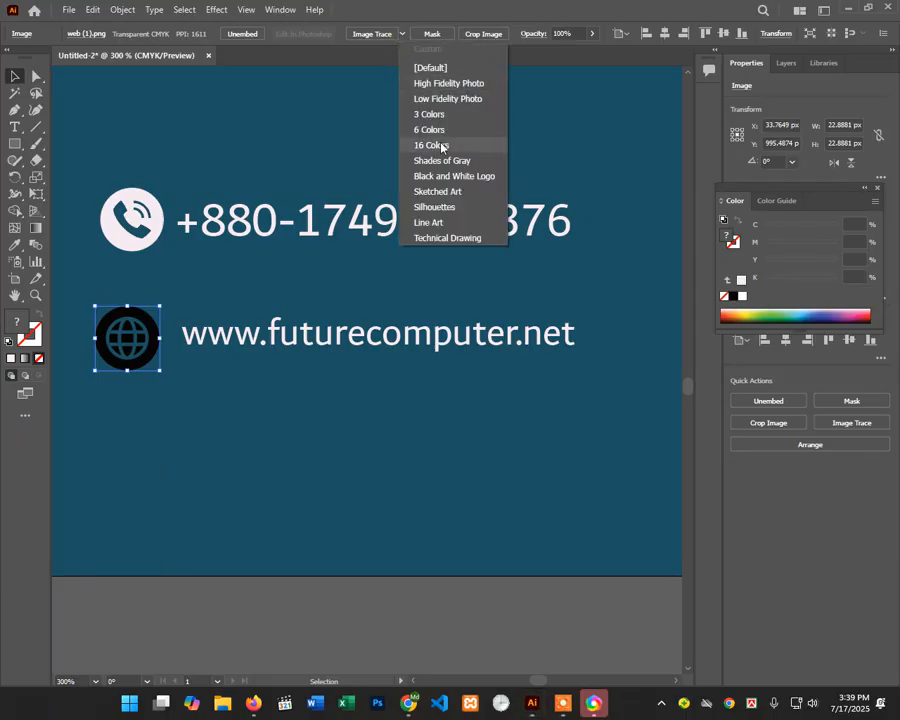
left_click(444, 180)
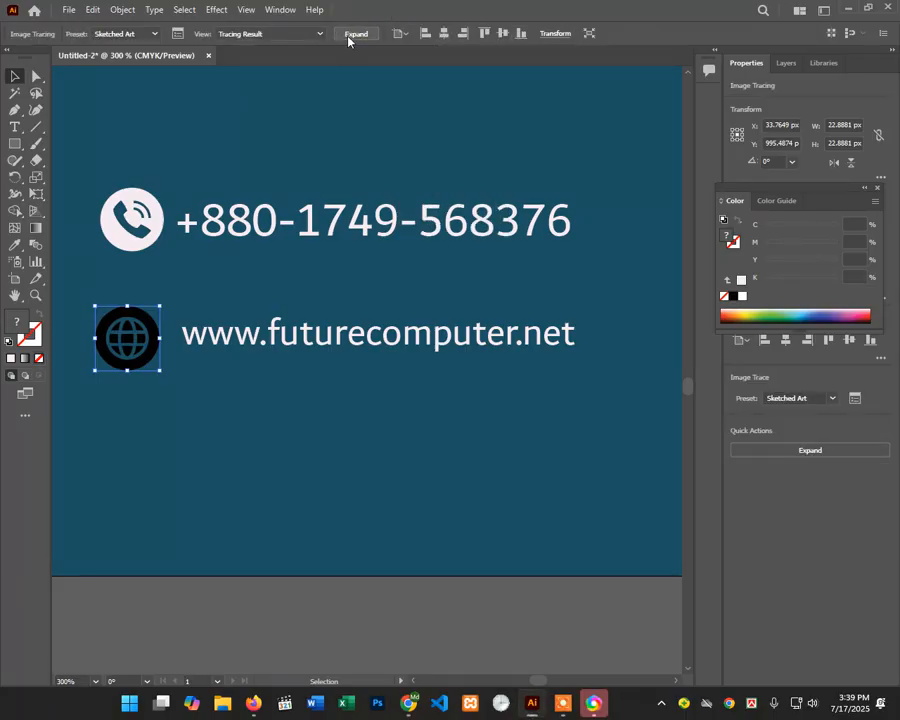
left_click(350, 34)
left_click(15, 244)
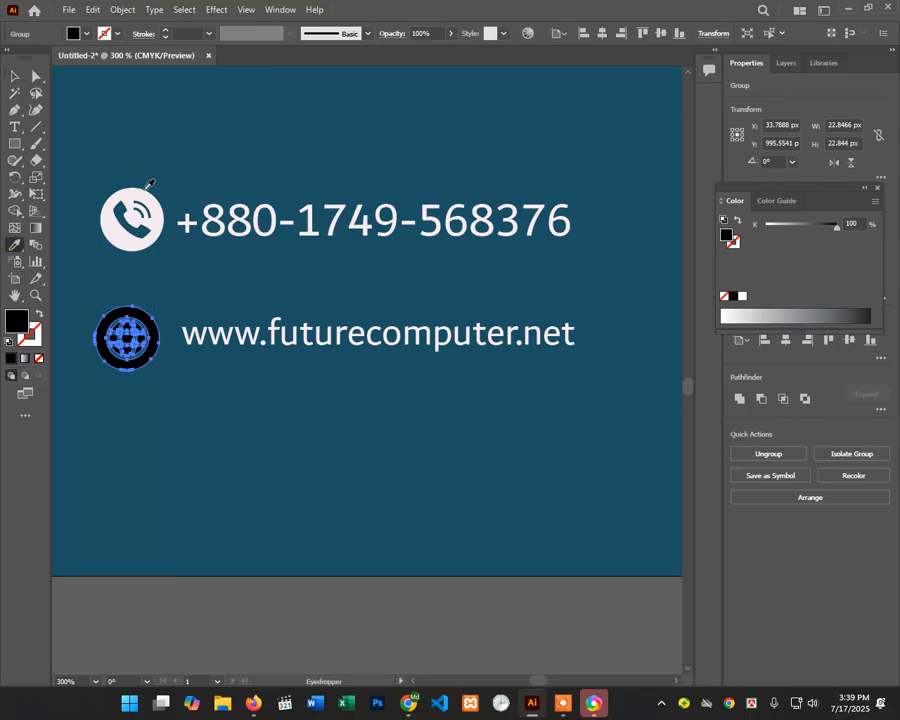
left_click(146, 188)
left_click(15, 77)
left_click(191, 145)
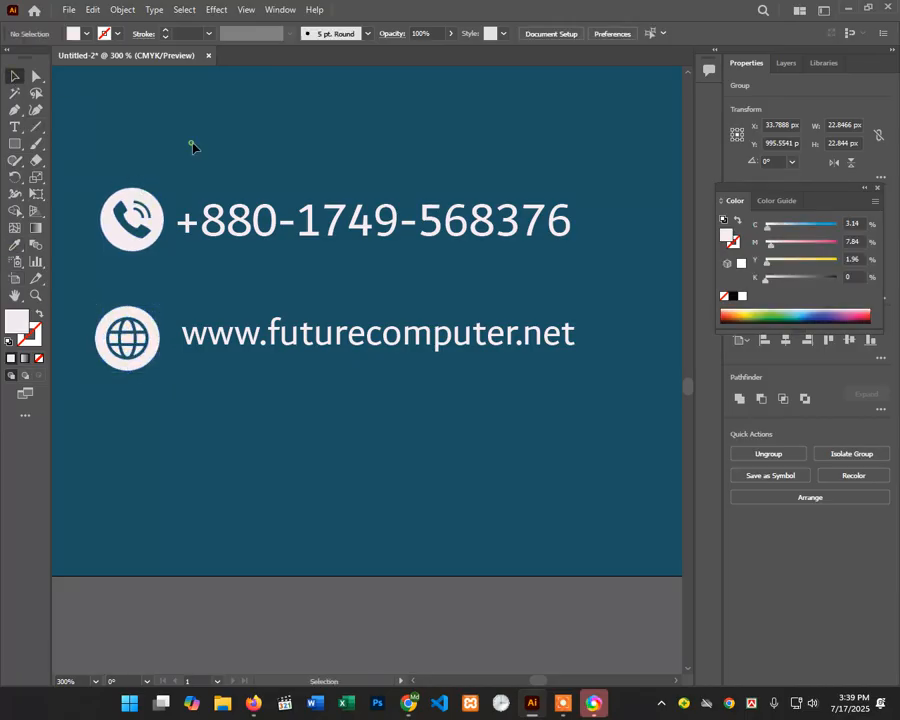
Step: Move both contact lines with their icons slightly right and down beneath the "Contact now" button, and deselect them
left_click(344, 440, "ctrl+alt")
left_click(344, 440, "ctrl+alt")
left_click(387, 374, "ctrl+alt")
left_click(447, 332, "ctrl+alt")
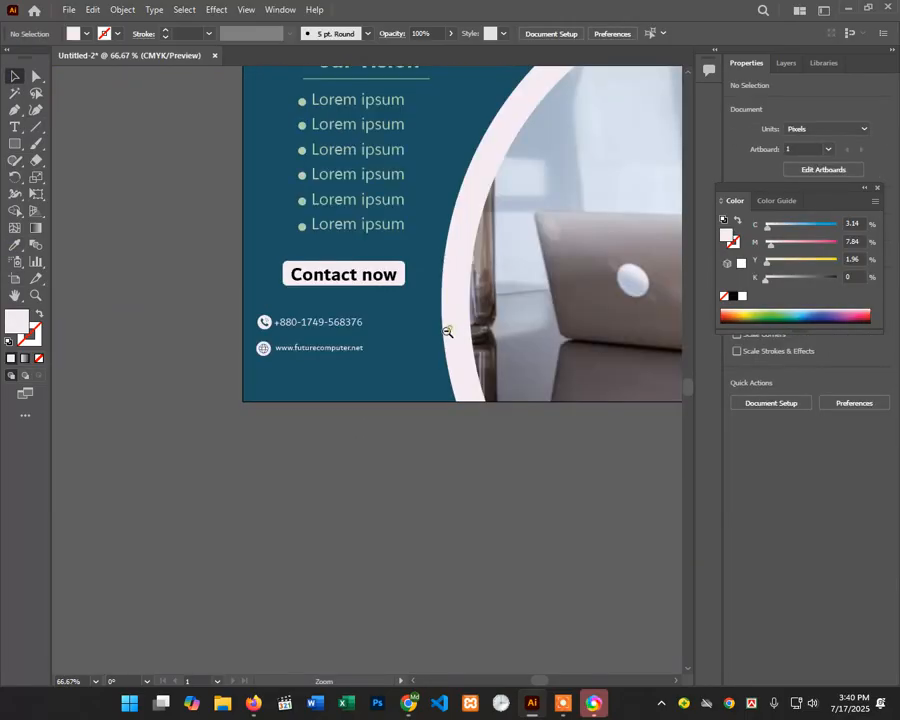
left_click(380, 346, "ctrl")
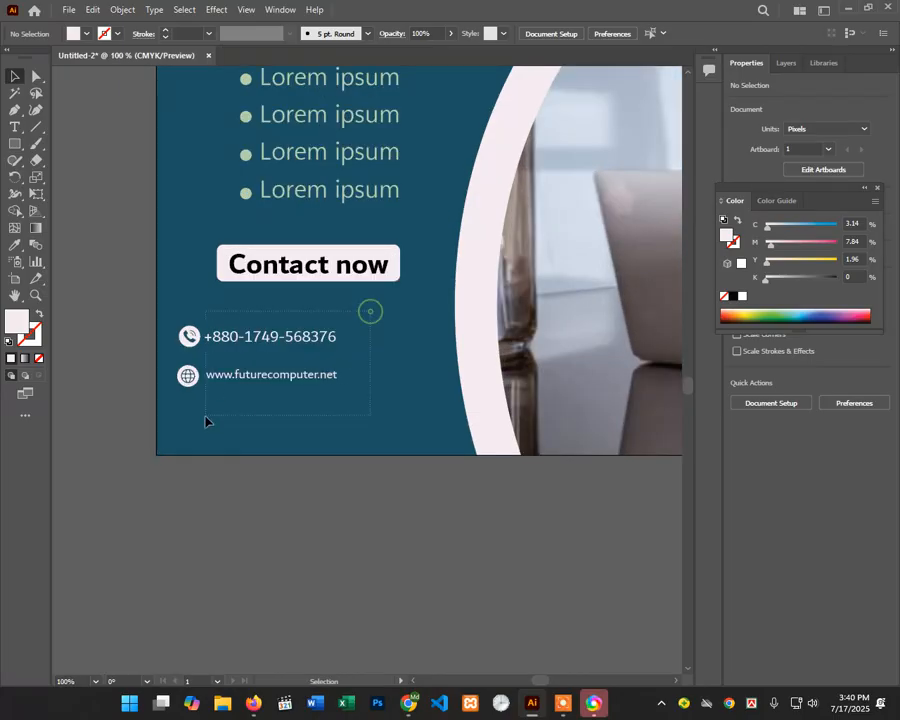
left_click_drag(205, 416, 205, 390)
scroll(228, 399, "up", 6)
left_click(228, 397, "ctrl+alt")
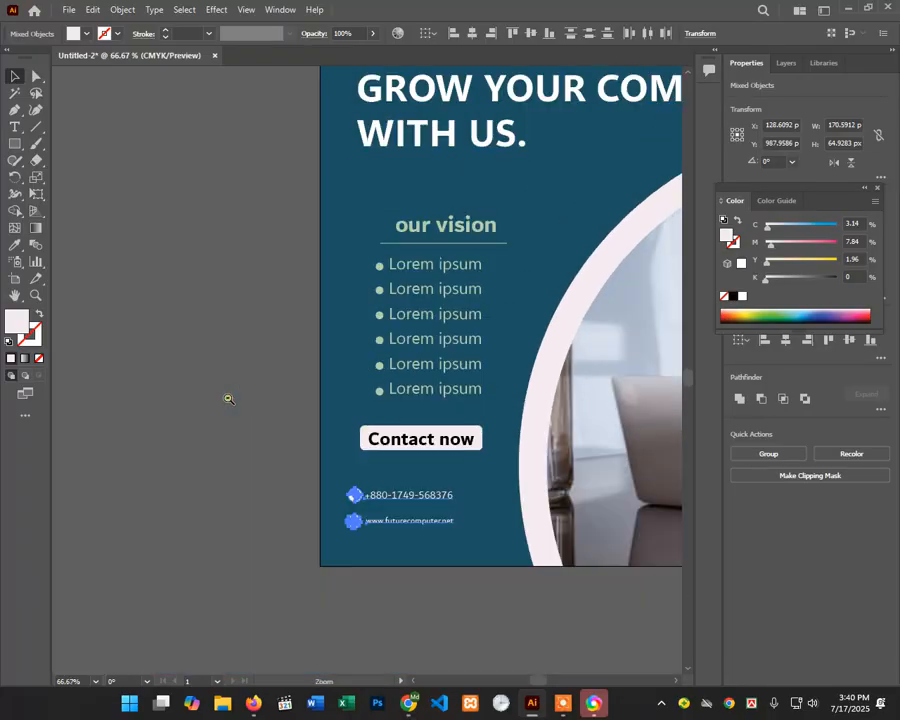
left_click(255, 397, "ctrl+alt")
left_click_drag(310, 404, 208, 472)
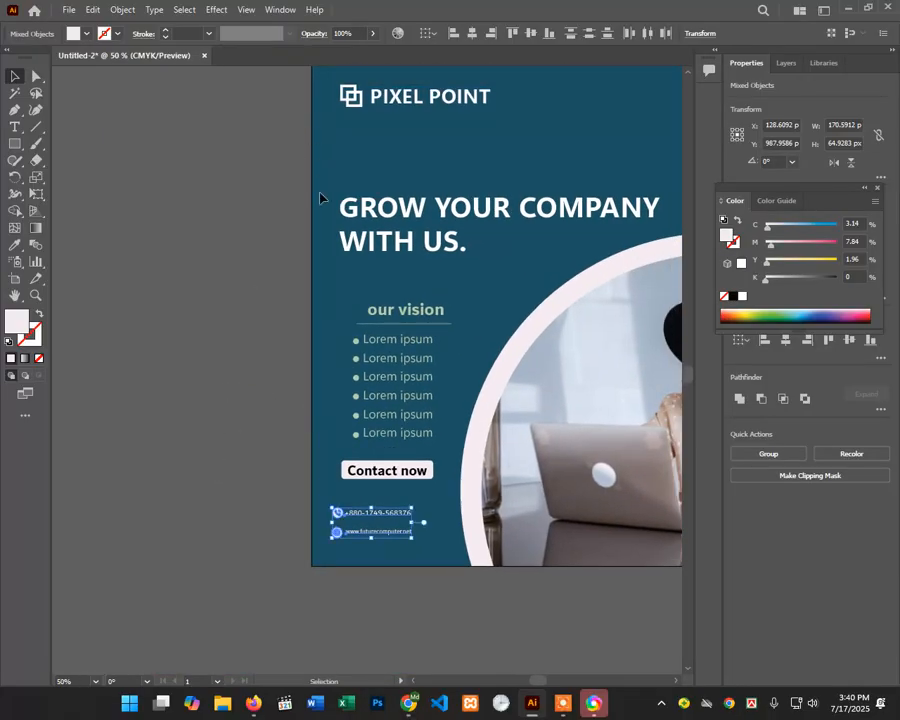
left_click(236, 447)
Step: Delete the leftover white image above the artboard
scroll(322, 394, "down", 2)
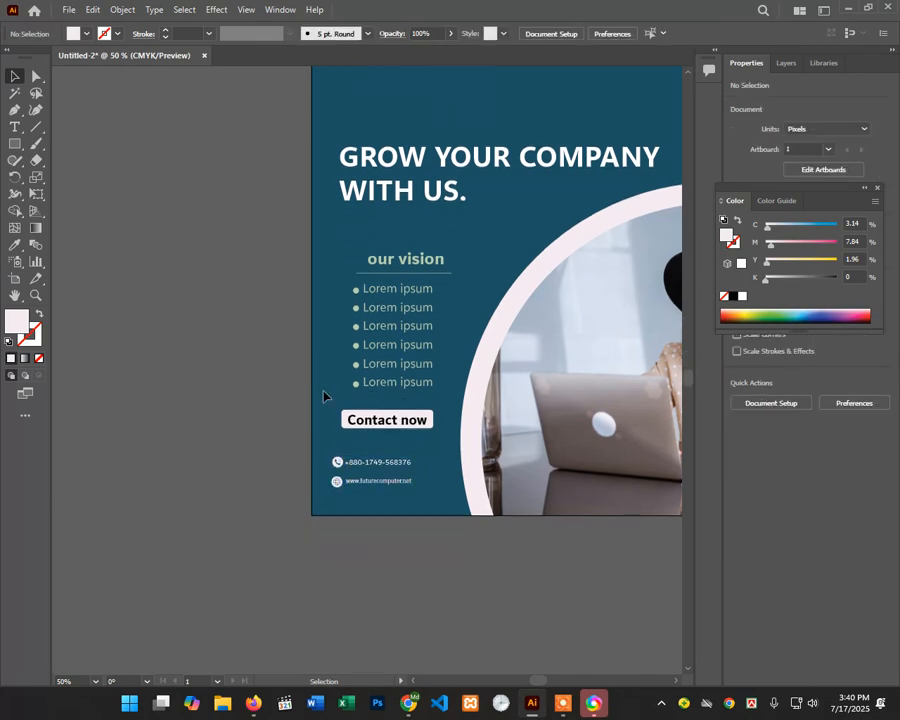
left_click_drag(384, 508, 171, 592)
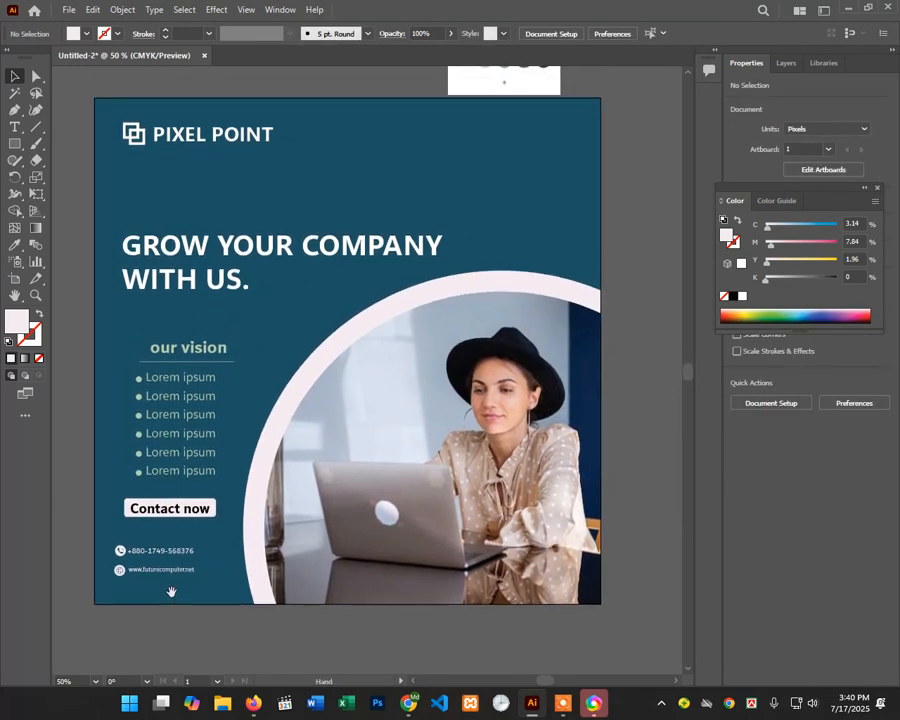
left_click(455, 172, "ctrl")
left_click_drag(482, 266, 454, 295)
left_click(424, 198)
key("Delete")
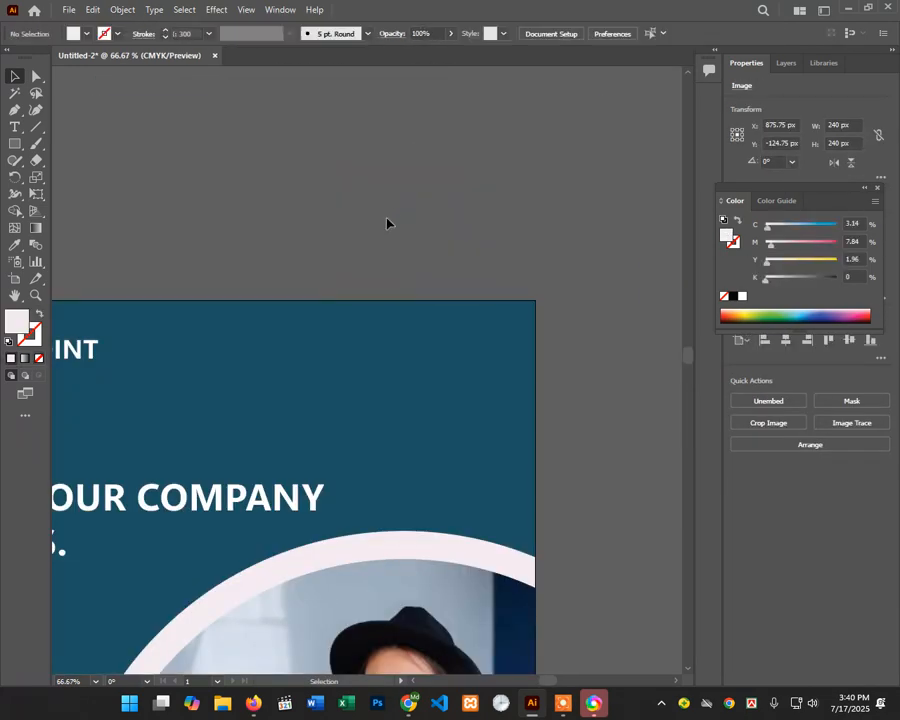
Step: Review the layout of the whole post, from the logo down to the contact lines
left_click_drag(281, 403, 394, 221)
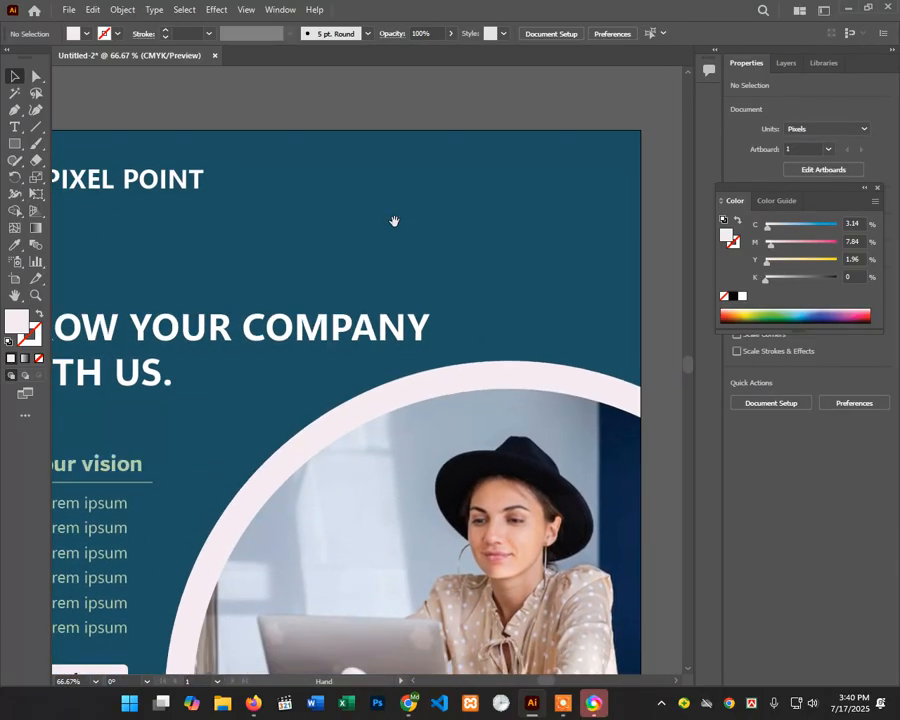
left_click(396, 303, "ctrl+alt")
left_click(396, 304, "ctrl+alt")
left_click_drag(365, 349, 399, 188)
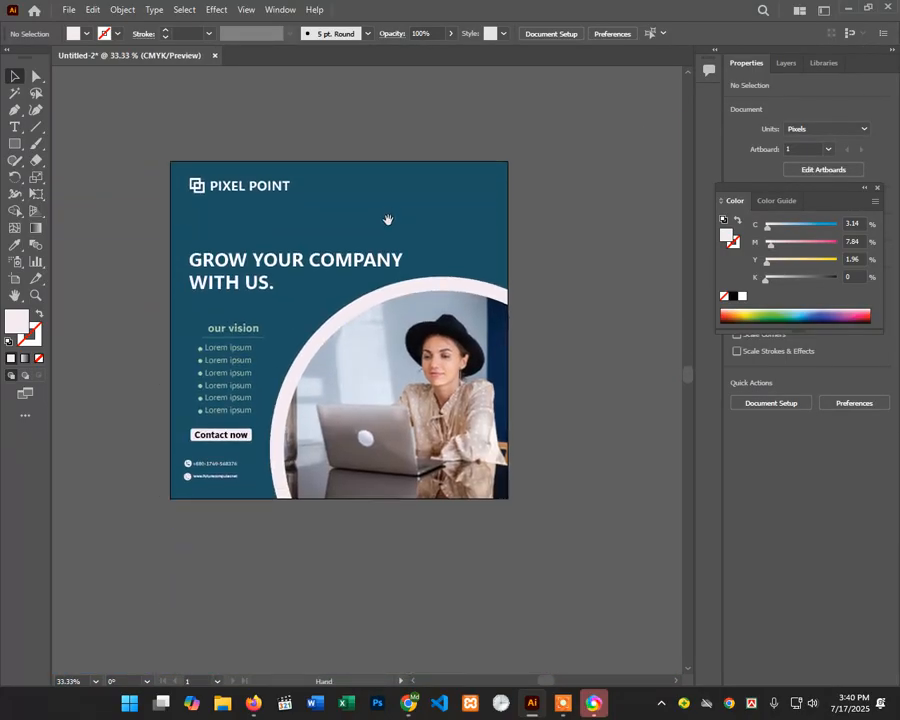
left_click(388, 273, "ctrl")
left_click_drag(368, 343, 459, 251)
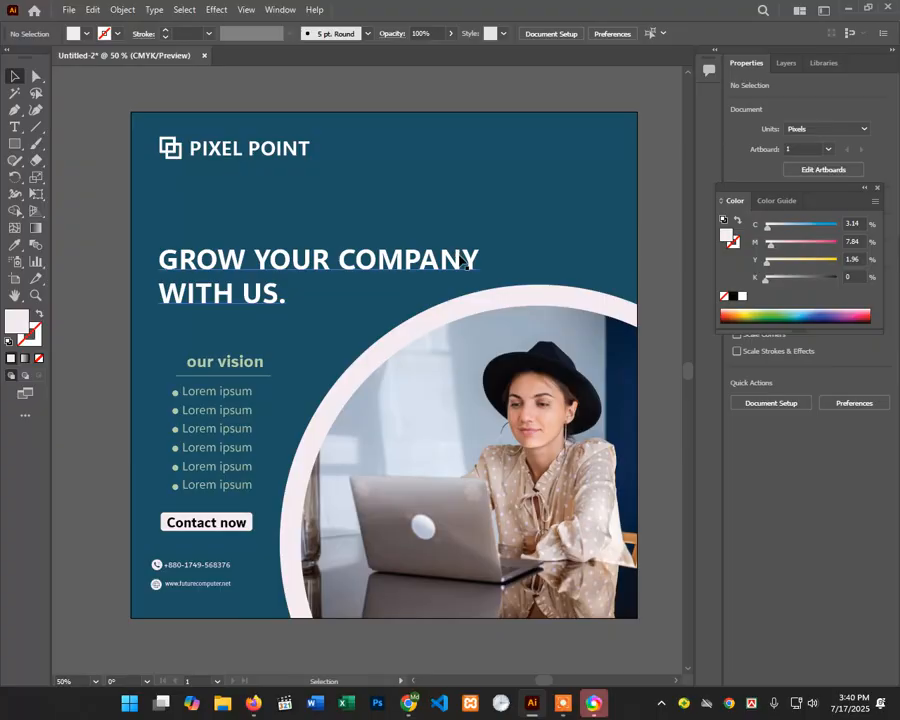
scroll(460, 262, "down", 1)
scroll(460, 262, "up", 1)
Step: Draw a 12 px off-white square in the empty area above the headline and deselect it
left_click(520, 195, "ctrl")
left_click(433, 348, "ctrl")
left_click_drag(426, 308, 576, 178)
left_click(15, 143)
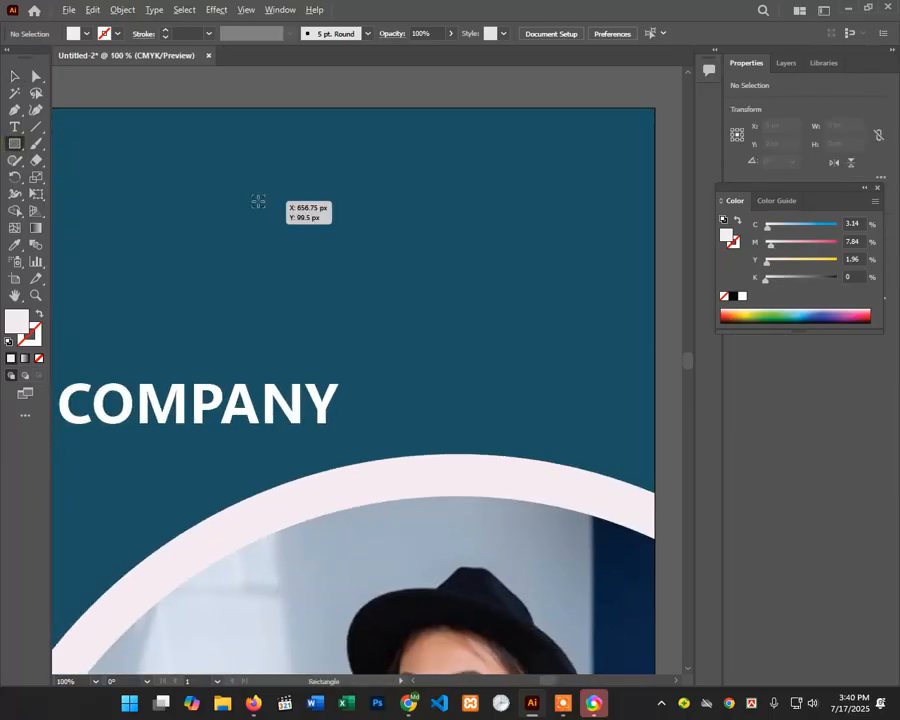
mouse_move(249, 193)
left_mouse_down()
mouse_move(267, 211)
mouse_move(264, 203)
left_mouse_up()
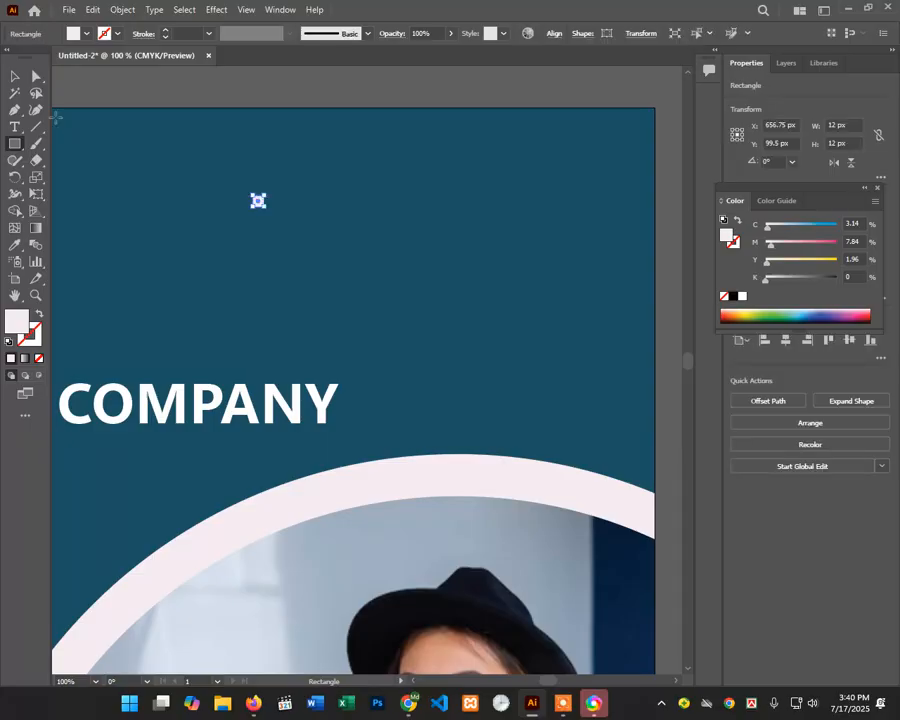
left_click(12, 77)
left_click(350, 218)
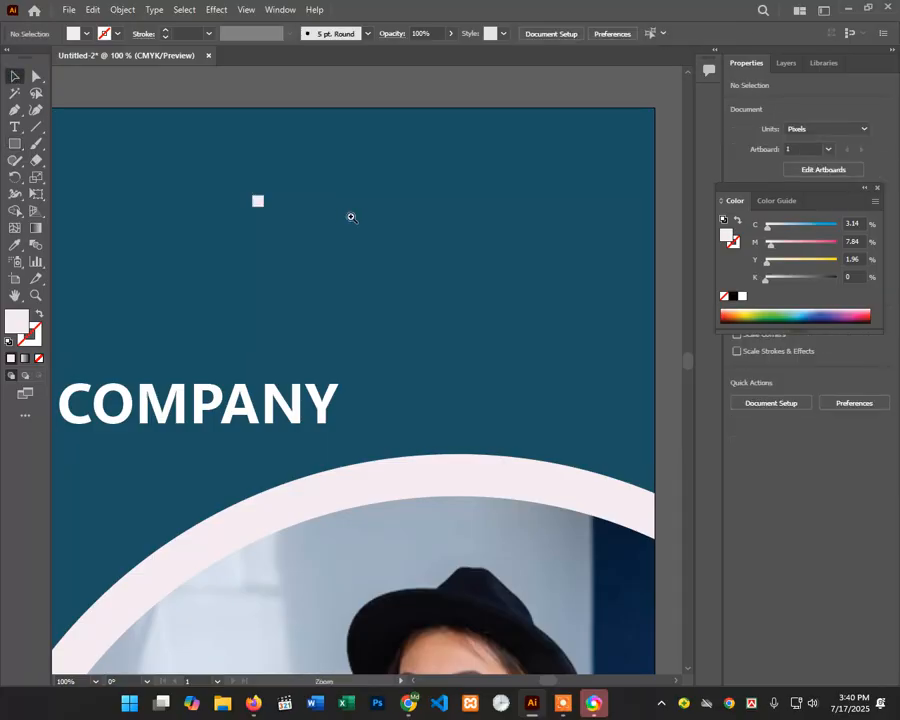
Step: Shrink the small square above the headline to 4.5 px, keeping its centre in place
left_click(351, 217)
left_click(224, 390)
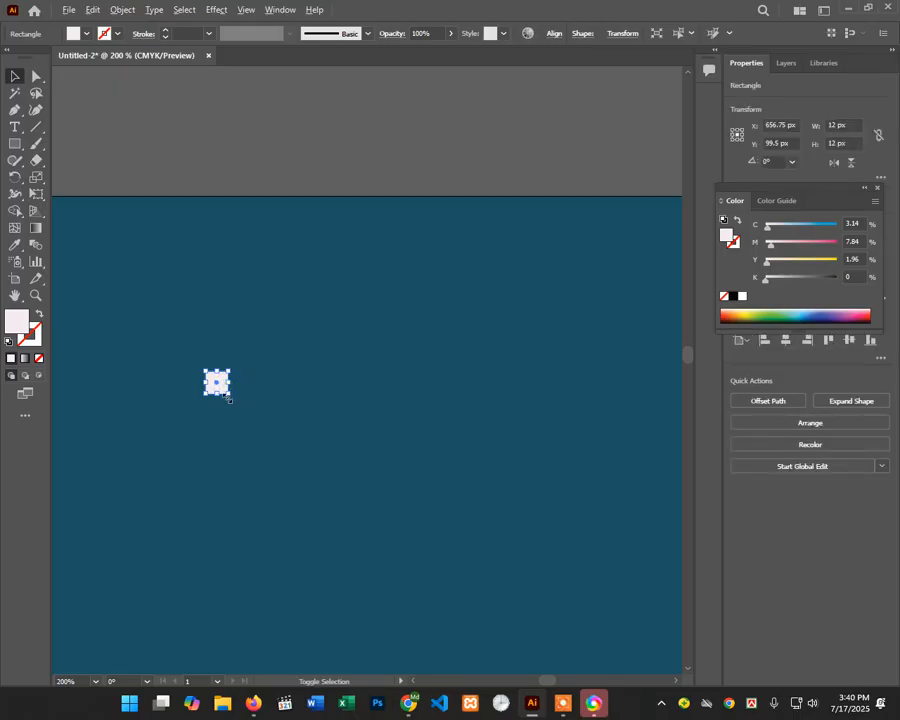
left_click_drag(227, 393, 225, 389)
left_click(277, 386)
left_click(223, 384)
left_click(290, 382)
left_click(164, 364)
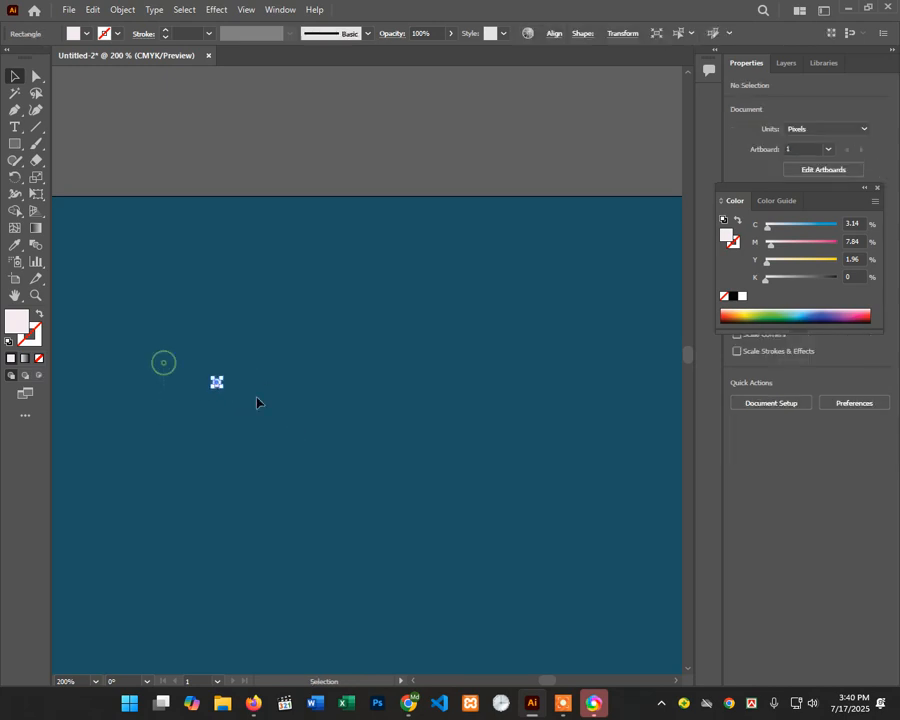
Step: Duplicate the small square horizontally into an evenly spaced row of four, about 19 px apart
left_click(218, 383)
left_click(280, 387, "ctrl")
left_click(327, 406, "ctrl")
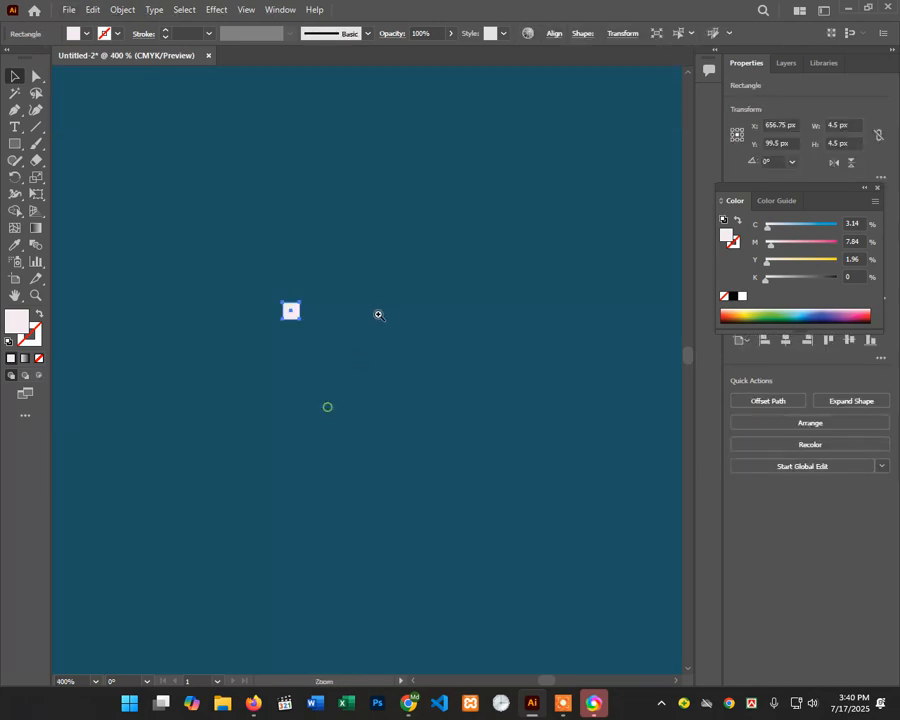
left_click(378, 311, "ctrl")
left_click_drag(241, 376, 342, 374)
key("ctrl+d")
key("ctrl+d")
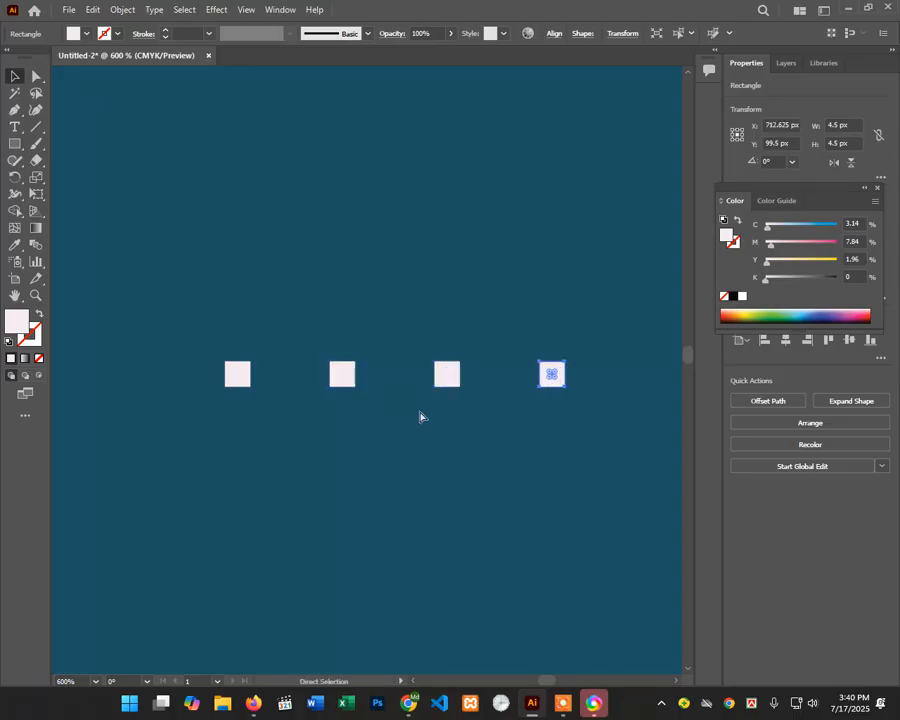
left_click(424, 422)
Step: Duplicate the row of four squares downward at about 13 px spacing to build a grid of seven rows
left_click_drag(612, 298, 288, 421)
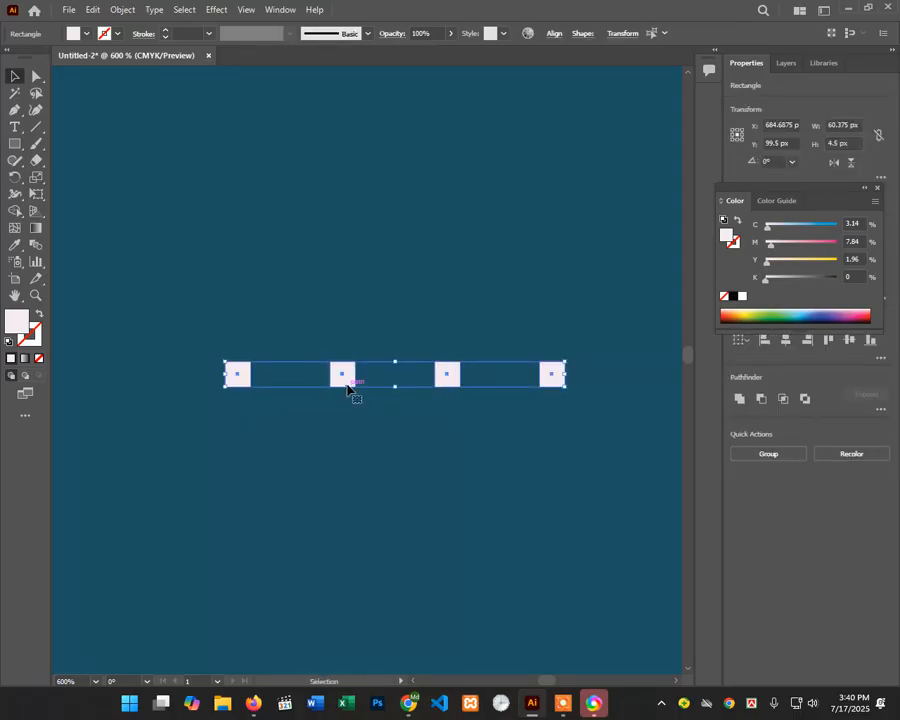
left_click_drag(348, 389, 347, 457)
key("ctrl+d")
key("ctrl+d")
key("ctrl+d")
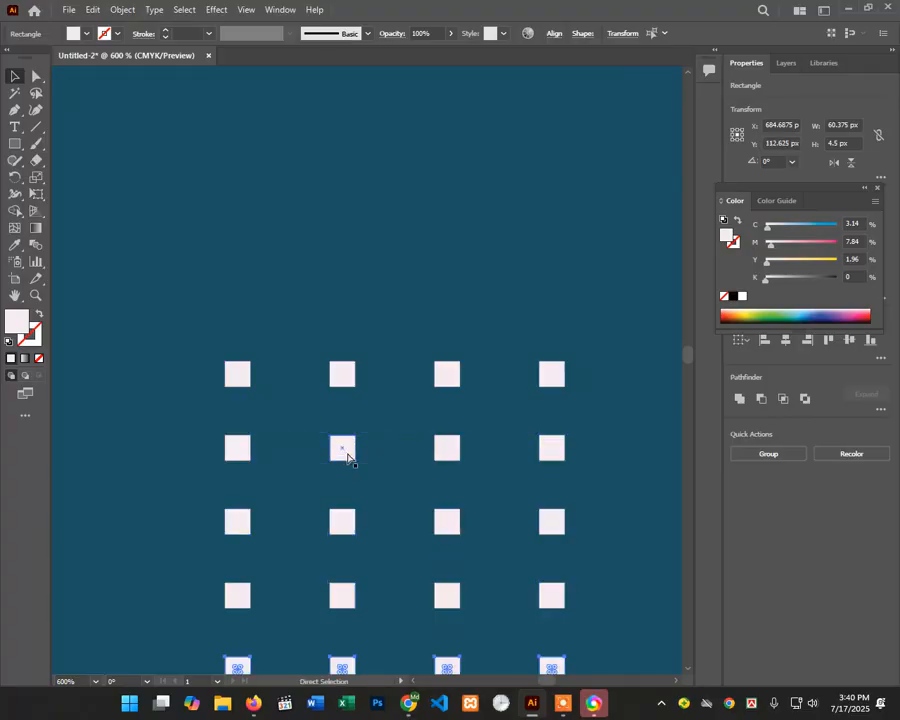
left_click(398, 447, "ctrl+alt")
left_click(398, 447, "ctrl+alt")
left_click(398, 447, "ctrl+alt")
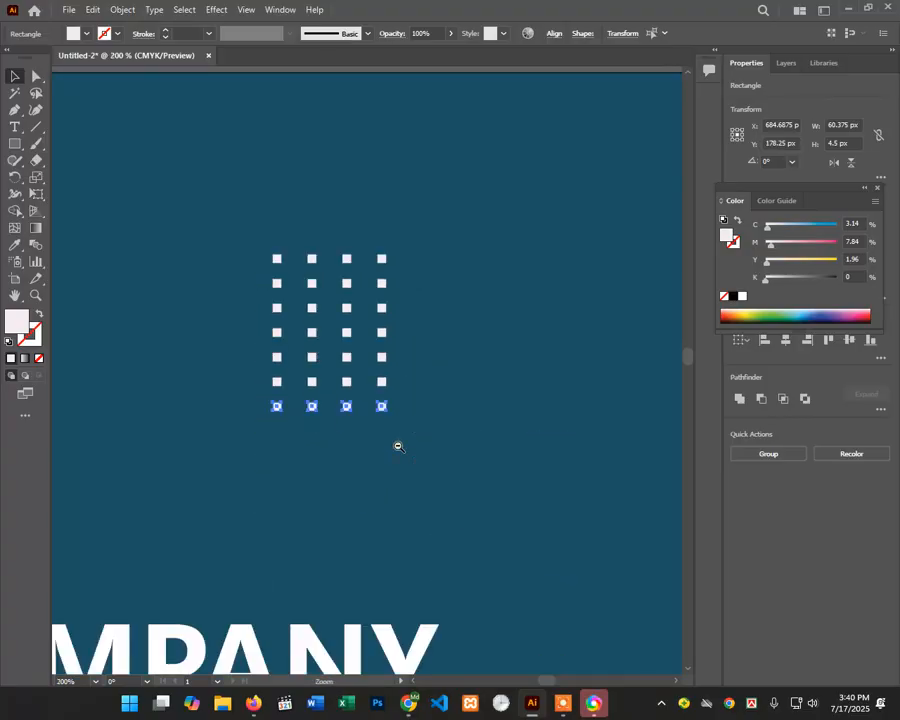
left_click(398, 447, "ctrl+alt")
left_click(398, 447, "ctrl+alt")
left_click(398, 447, "ctrl+alt")
Step: Select the whole grid of squares and move it just right of the word "COMPANY", above the photo circle
left_click(392, 208)
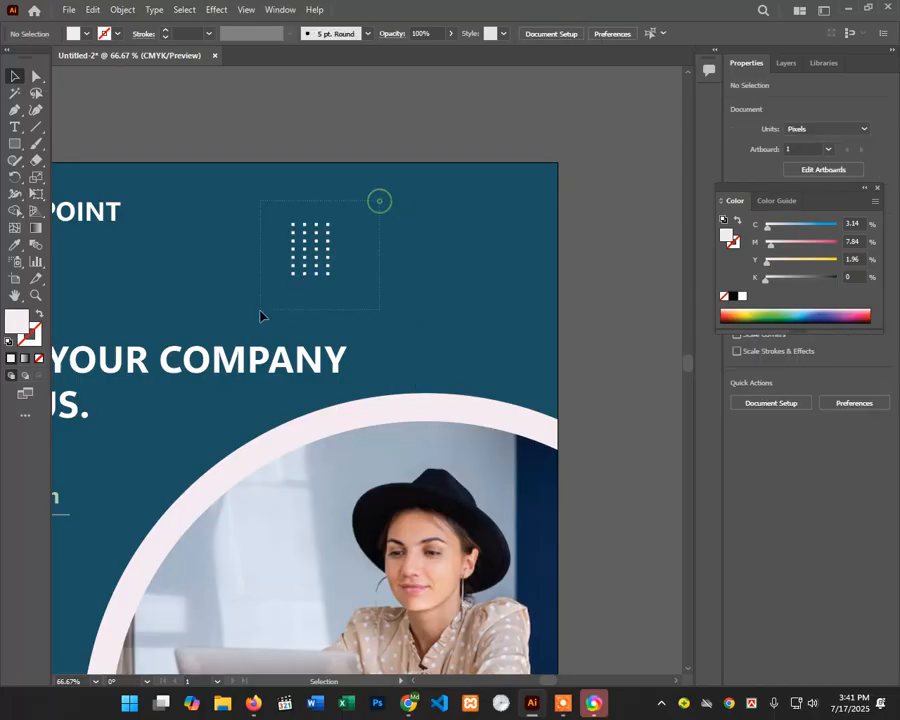
left_click_drag(260, 311, 260, 311)
left_click(402, 304, "ctrl+alt")
left_click_drag(407, 337, 550, 271)
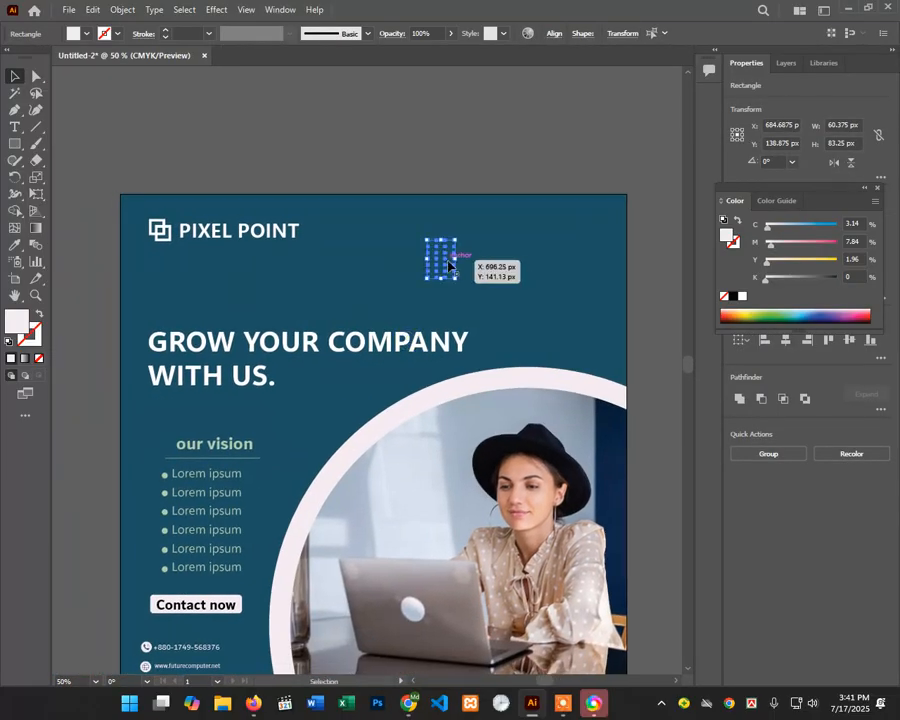
left_click_drag(449, 264, 502, 337)
scroll(502, 337, "down", 4)
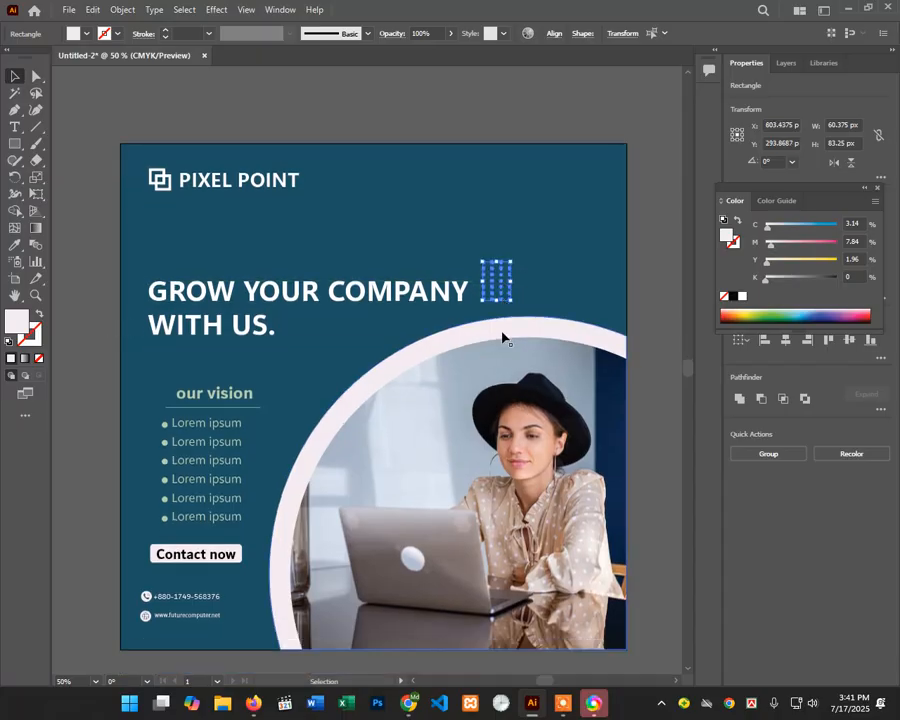